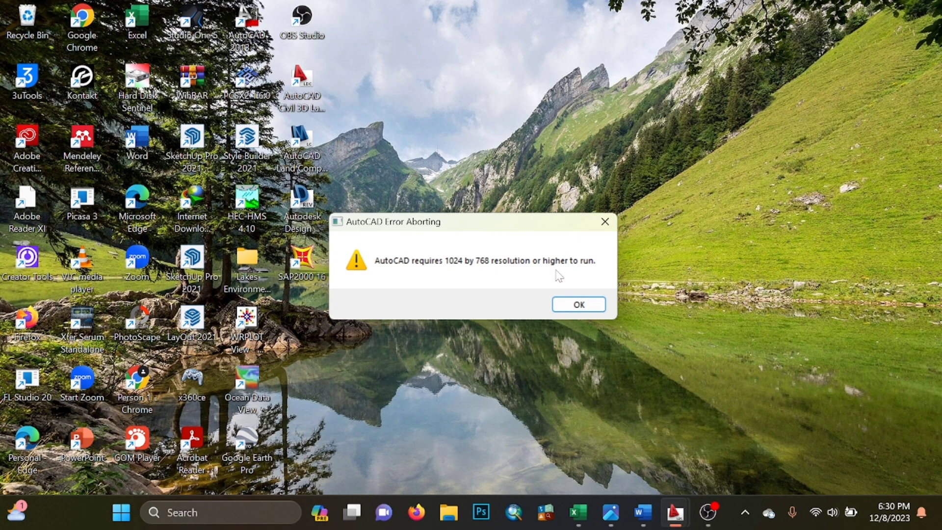
- Open the recently used KONTUR.dwg drawing, continuing despite its non-Autodesk origin and accepting read-only mode
click(571, 305)
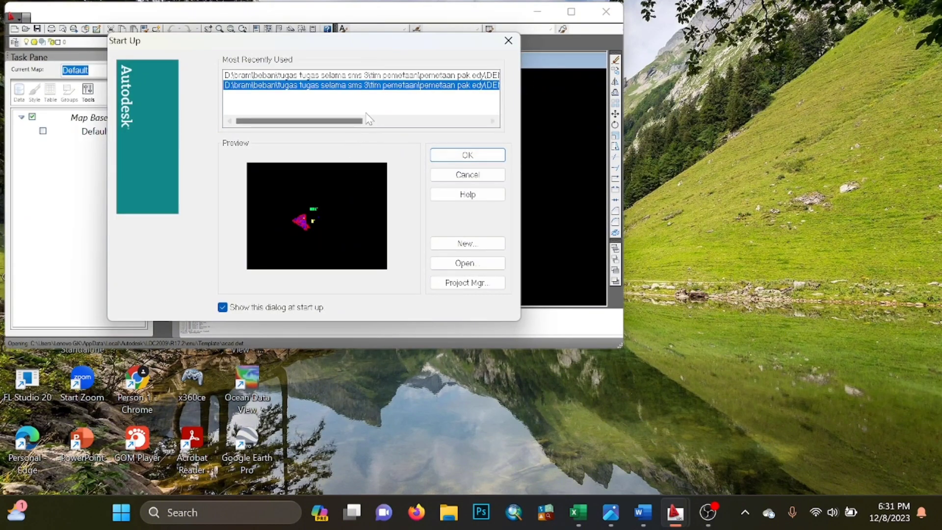
click(391, 75)
click(391, 85)
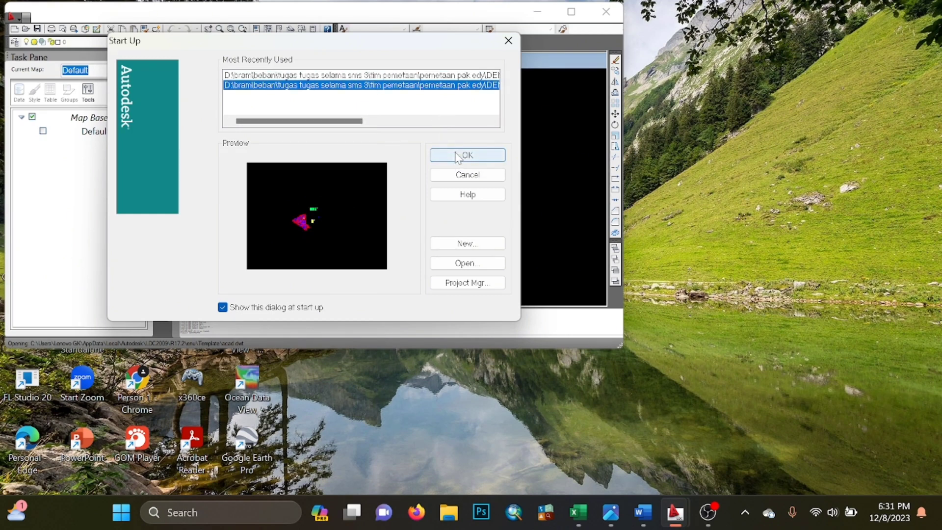
click(456, 155)
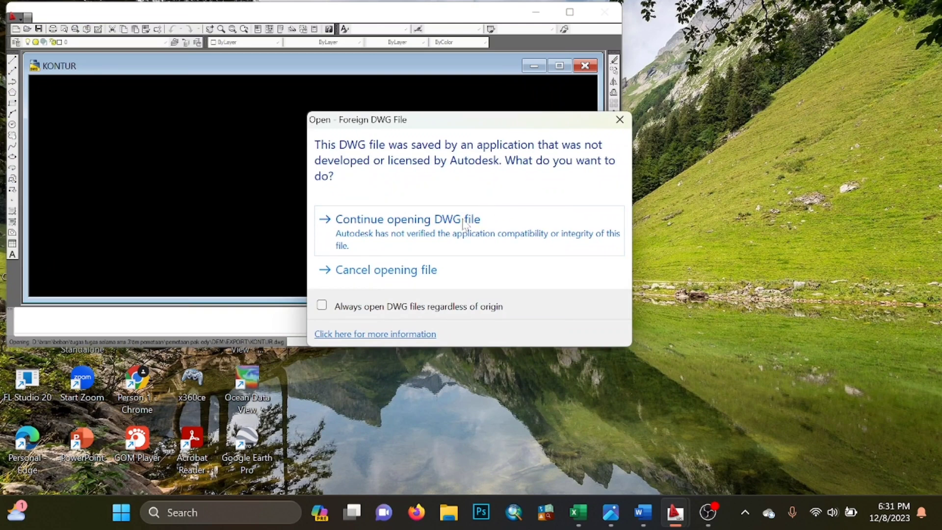
click(462, 220)
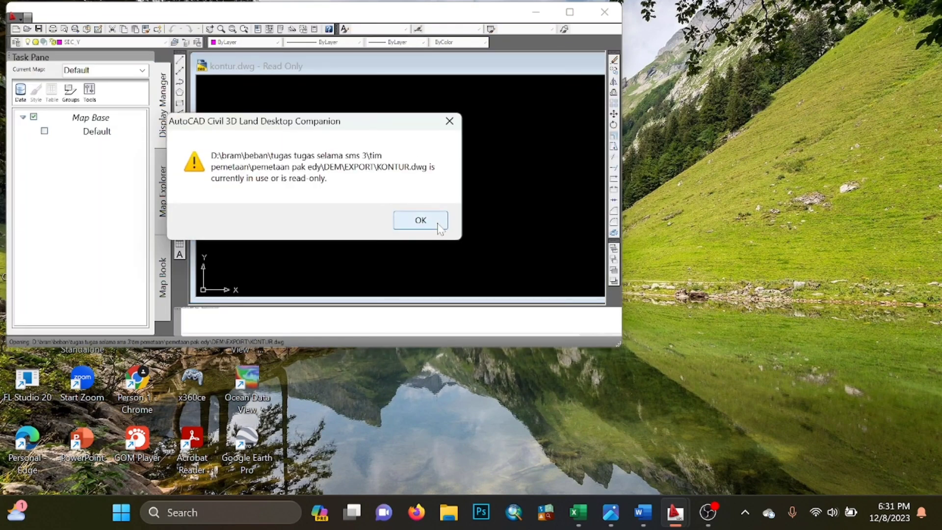
click(438, 226)
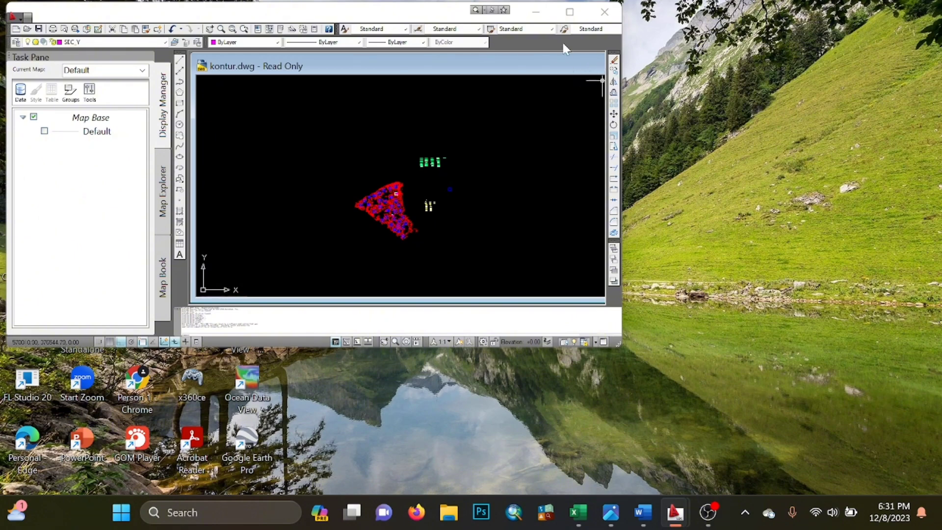
- Maximize the application and drawing windows and close the Task Pane to enlarge the drawing area
click(569, 12)
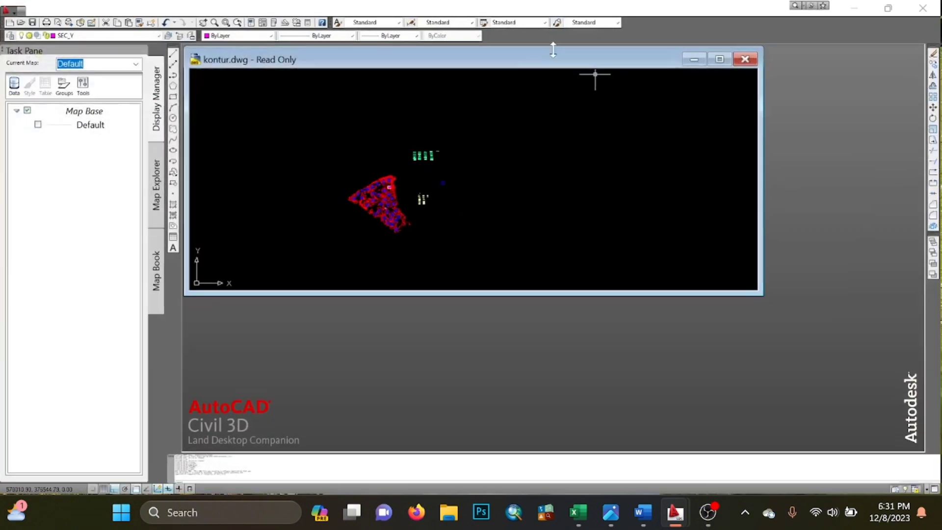
click(720, 59)
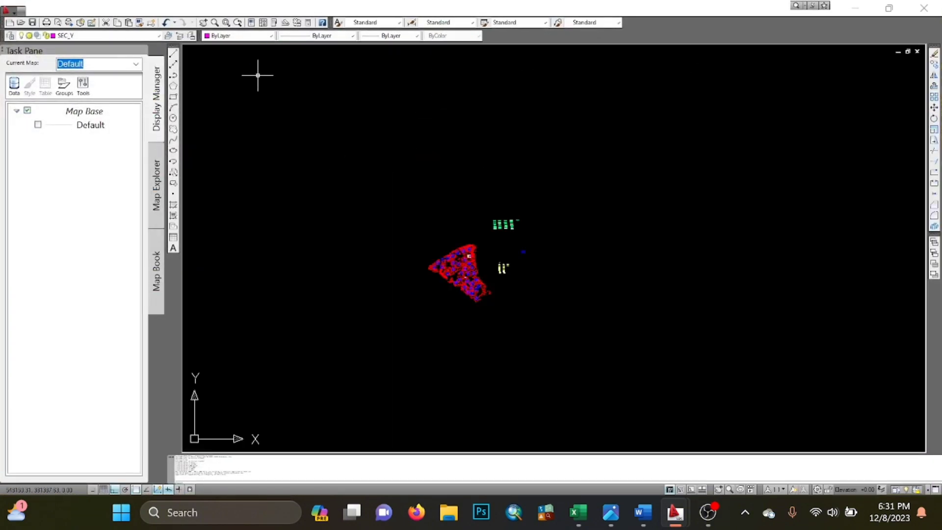
click(143, 51)
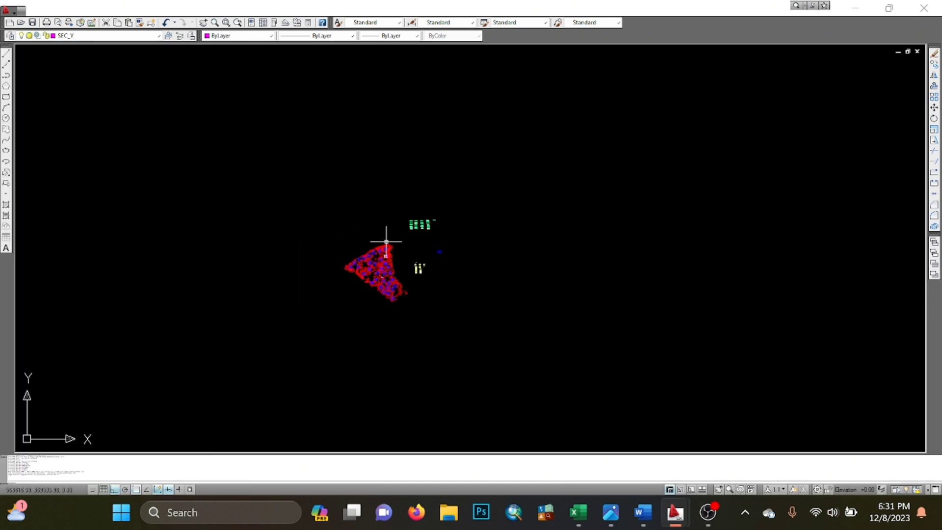
- Examine the large section-line grid in the upper part of the contour map, including its row and column labels
scroll(387, 277, up, 6)
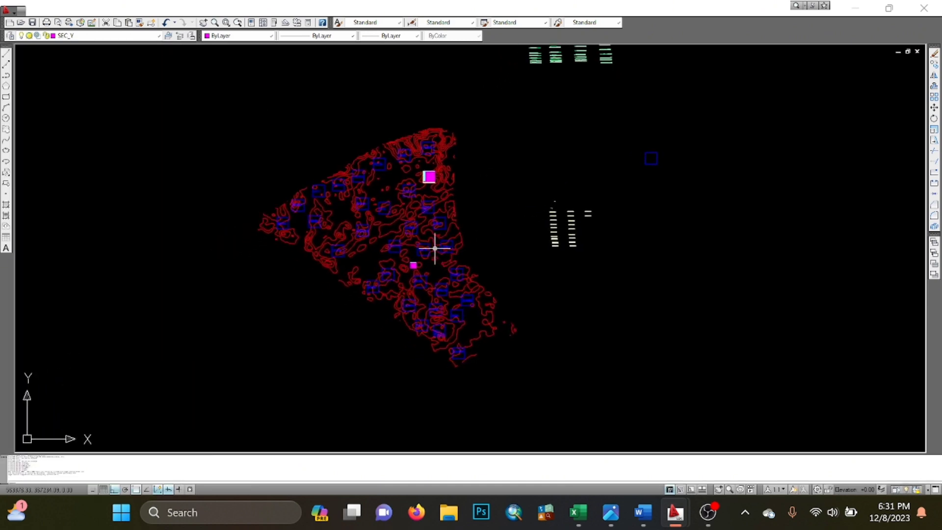
scroll(434, 248, up, 4)
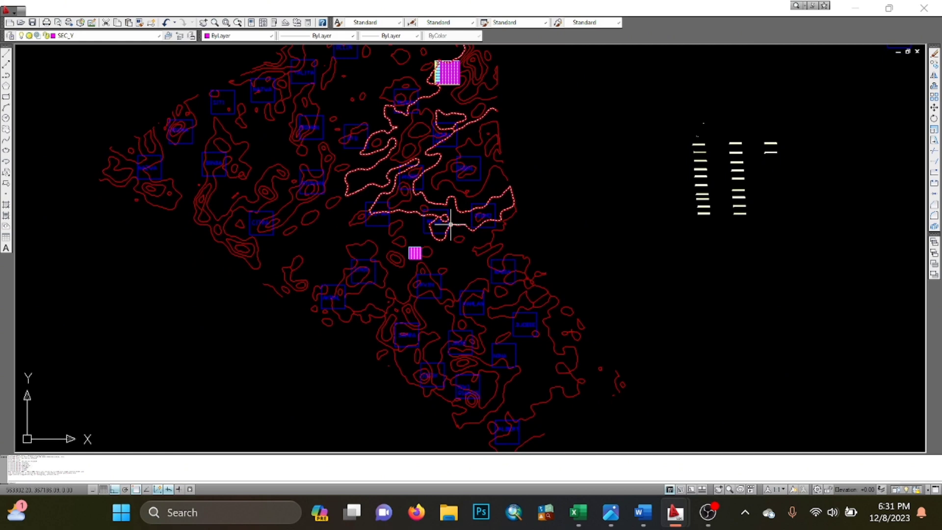
scroll(432, 162, up, 4)
scroll(396, 353, up, 10)
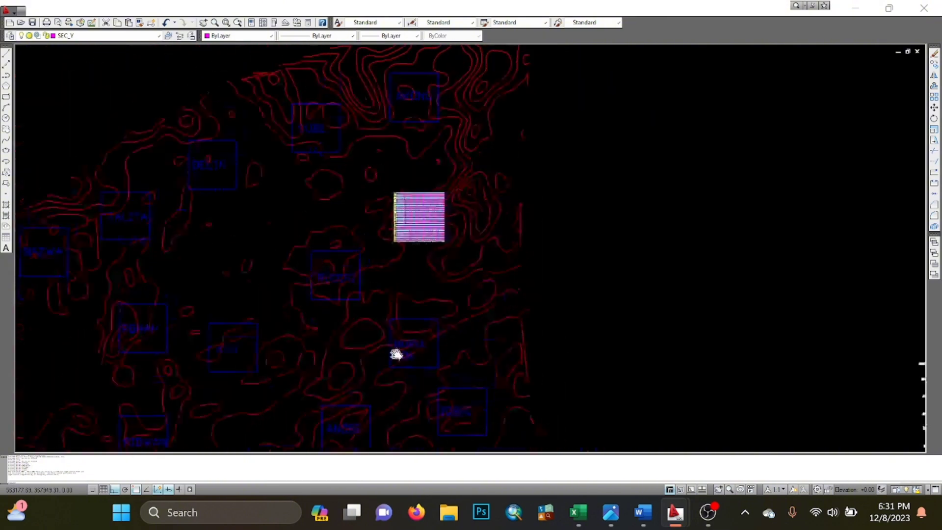
middle_drag(365, 322, 378, 349)
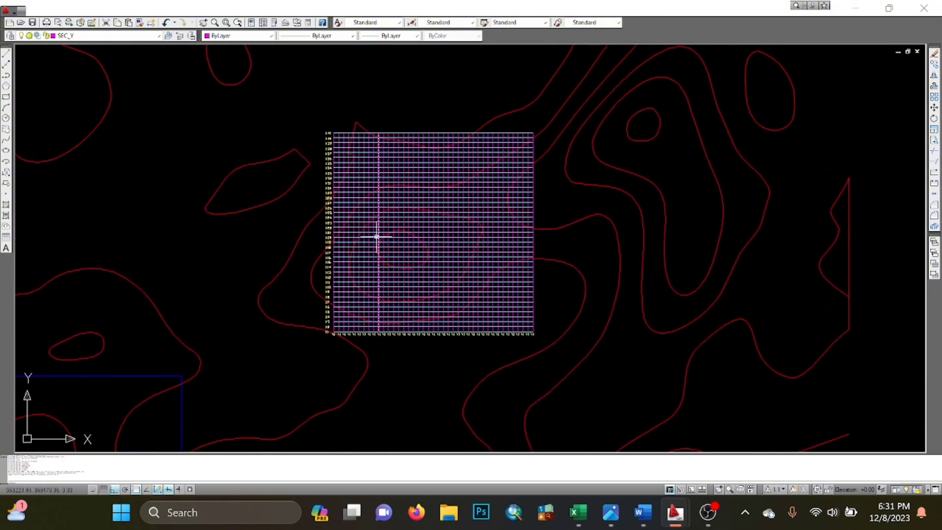
scroll(374, 225, up, 3)
scroll(375, 225, down, 2)
middle_drag(374, 225, 405, 201)
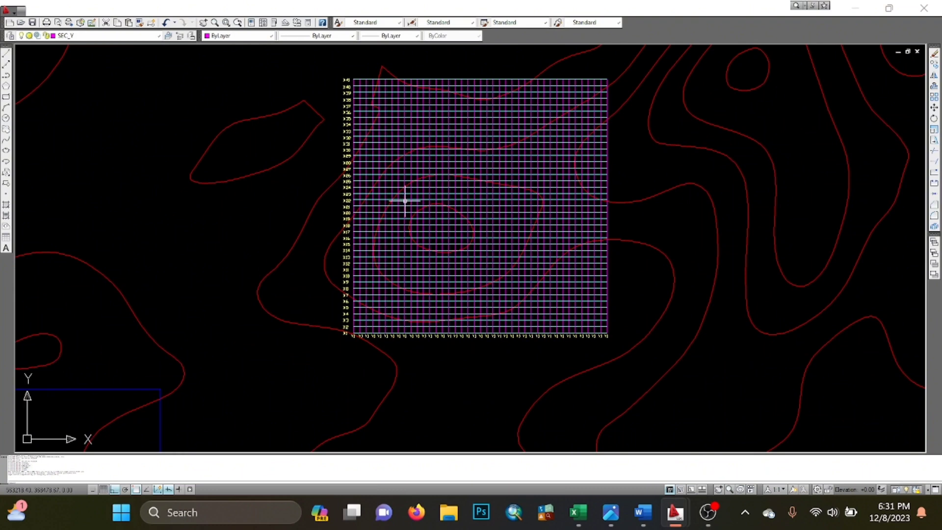
mouse_move(415, 209)
middle_down()
mouse_move(374, 178)
mouse_move(394, 228)
middle_up()
scroll(374, 178, down, 3)
scroll(342, 191, up, 2)
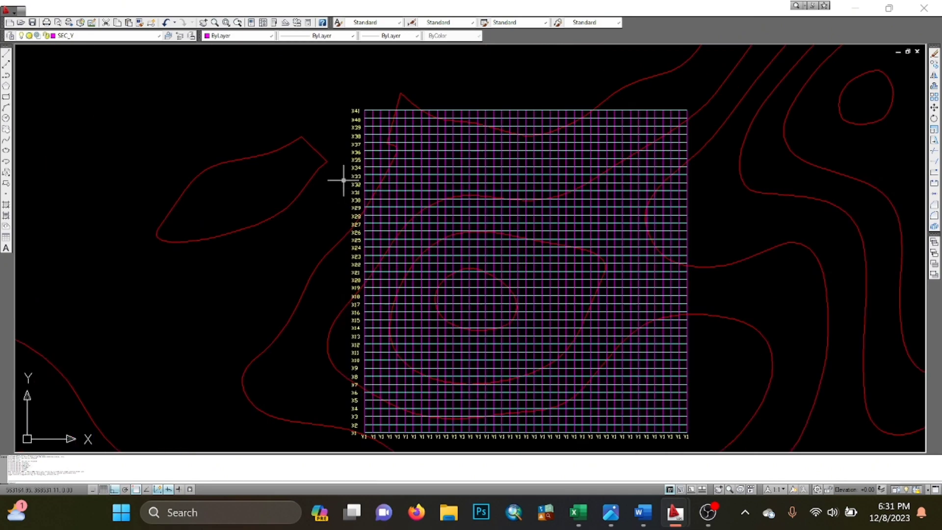
scroll(374, 140, up, 3)
mouse_move(374, 141)
middle_down()
mouse_move(374, 173)
mouse_move(433, 290)
mouse_move(452, 249)
mouse_move(440, 199)
mouse_move(398, 207)
middle_up()
scroll(374, 174, up, 2)
scroll(479, 229, down, 4)
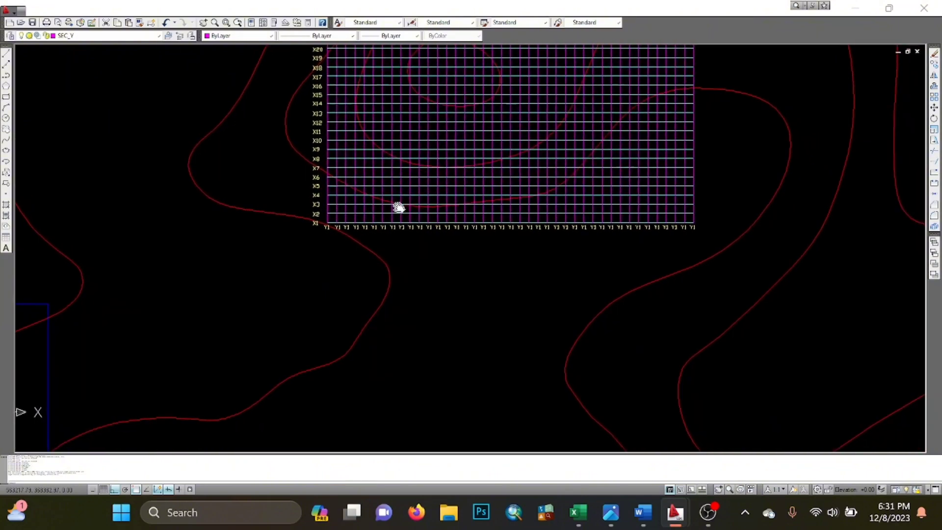
middle_drag(479, 225, 450, 193)
scroll(479, 288, down, 7)
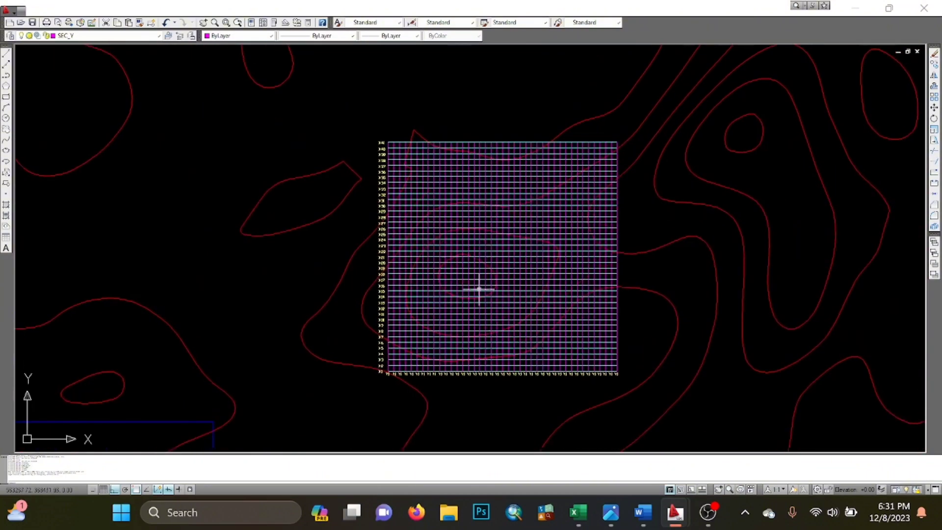
- Examine the blue labelled square plots spread across the contour map and where they lie relative to the gridded areas
middle_drag(463, 251, 580, 201)
middle_drag(387, 252, 537, 195)
middle_drag(455, 237, 609, 151)
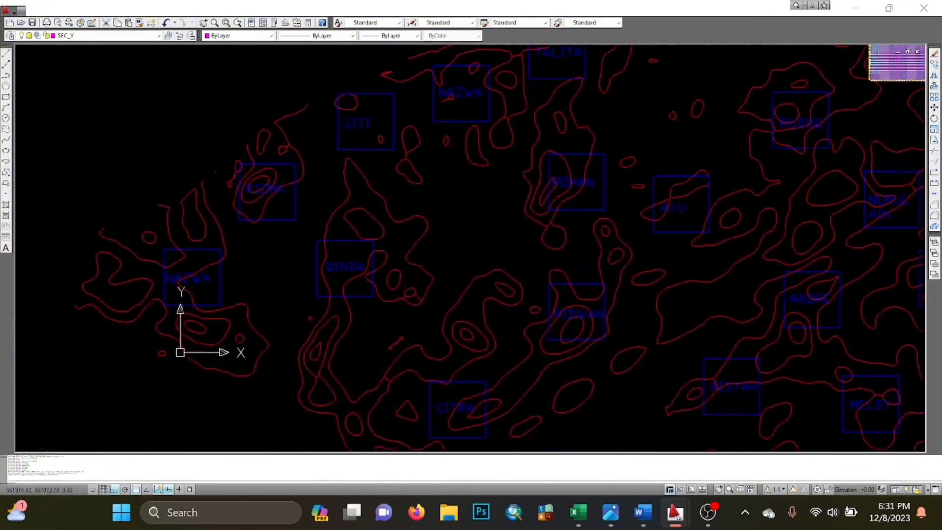
middle_drag(187, 301, 226, 248)
scroll(175, 290, down, 5)
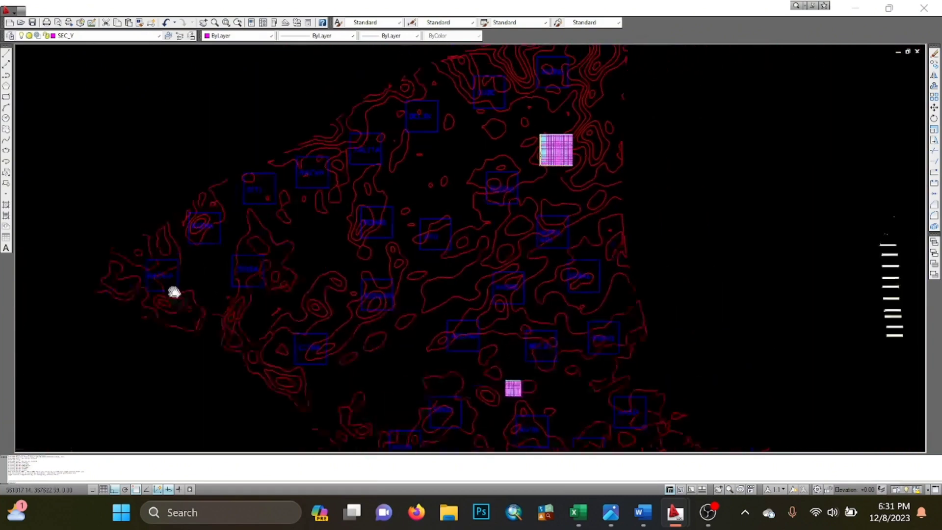
middle_drag(275, 268, 373, 202)
scroll(344, 289, up, 4)
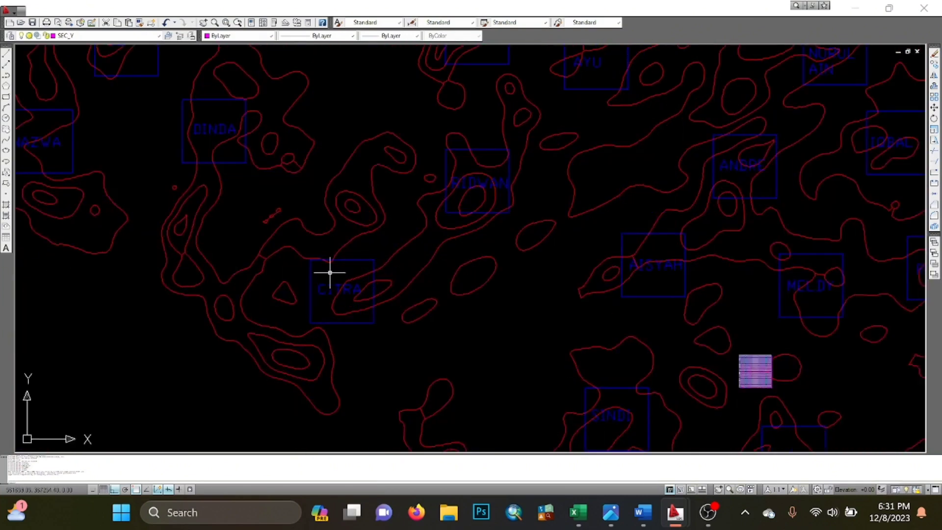
scroll(255, 186, down, 3)
scroll(496, 256, down, 3)
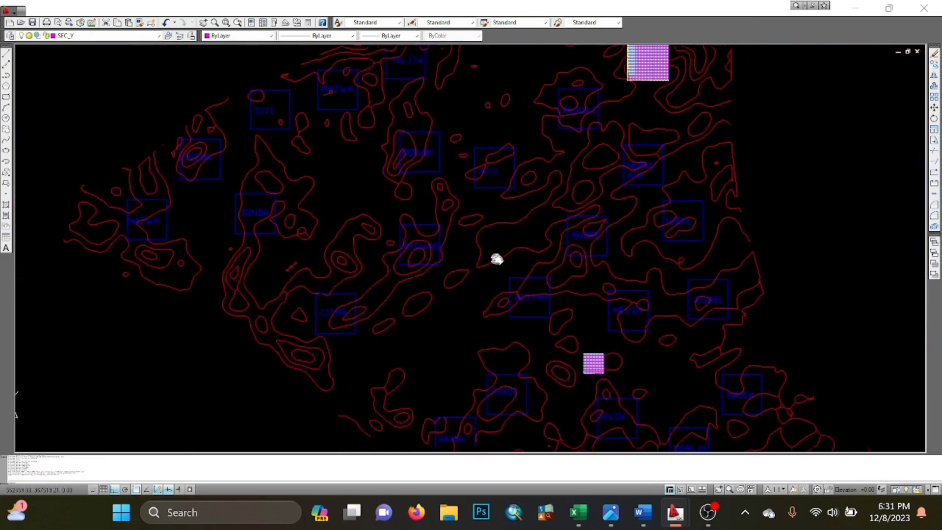
scroll(480, 160, up, 5)
scroll(480, 160, up, 5)
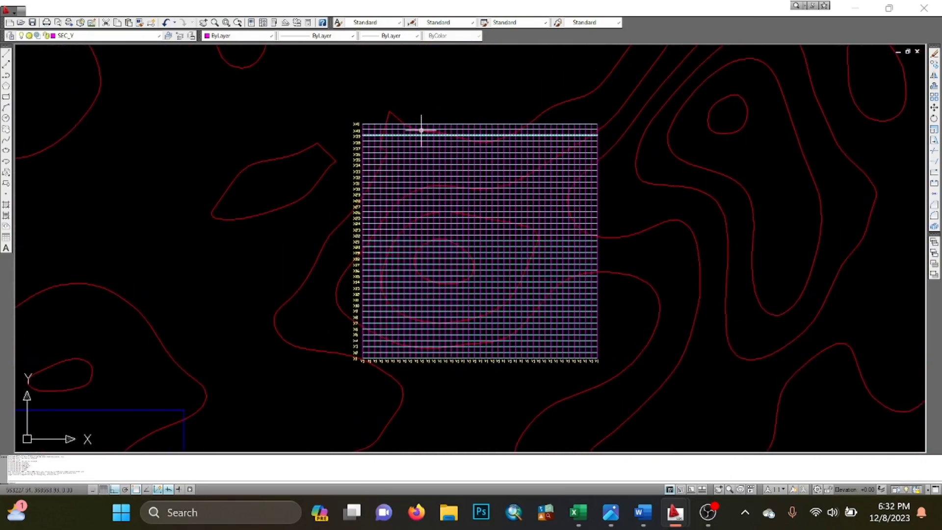
scroll(383, 186, down, 3)
middle_drag(139, 317, 330, 237)
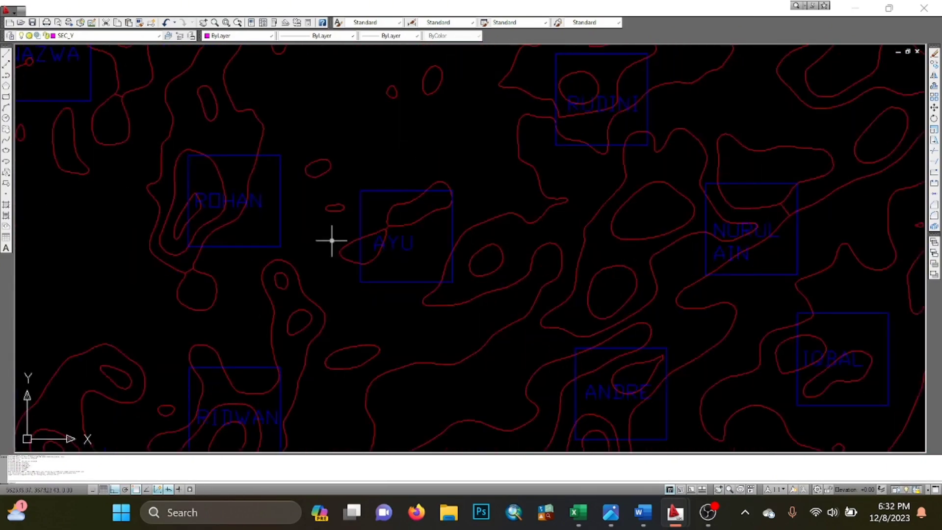
scroll(432, 284, up, 3)
scroll(442, 165, down, 5)
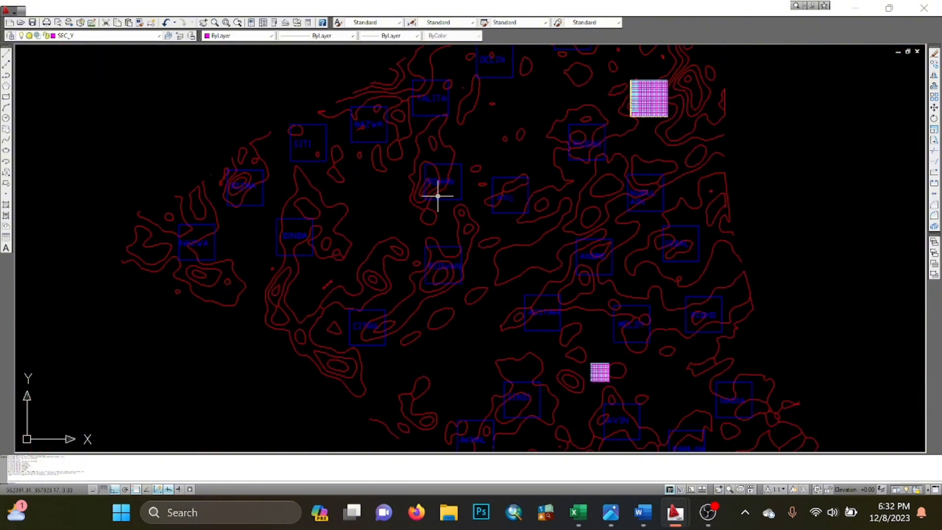
middle_drag(437, 191, 245, 294)
scroll(407, 215, down, 2)
mouse_move(407, 216)
middle_down()
mouse_move(375, 205)
mouse_move(422, 217)
middle_up()
scroll(374, 204, down, 2)
middle_drag(343, 300, 395, 273)
scroll(394, 273, up, 5)
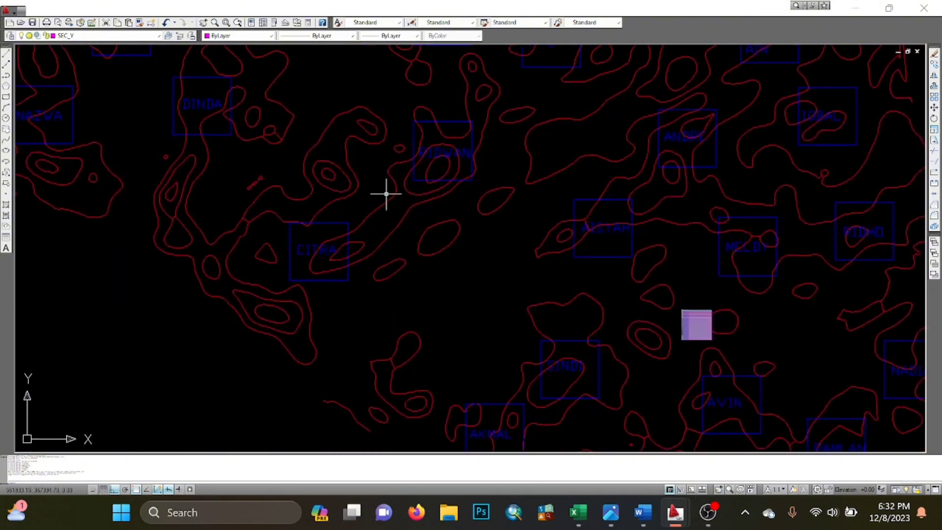
mouse_move(386, 193)
middle_down()
mouse_move(352, 298)
mouse_move(383, 221)
middle_up()
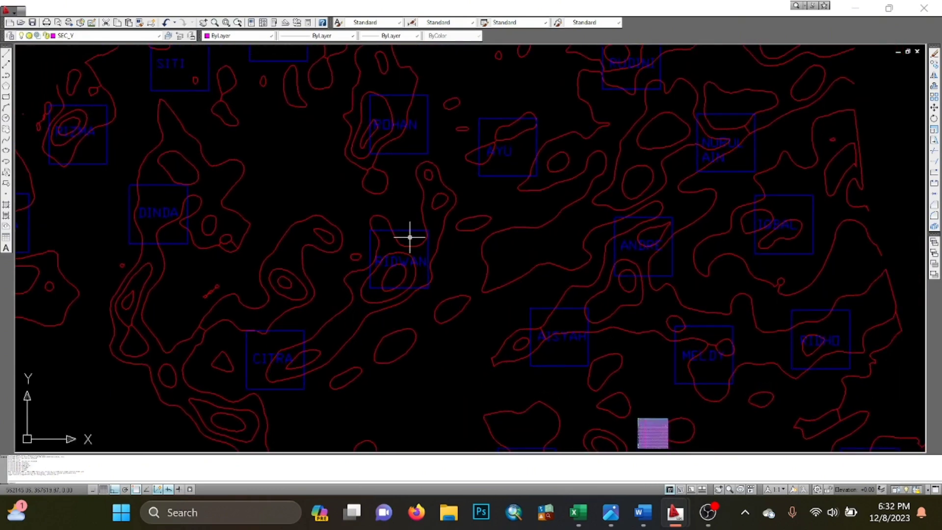
scroll(410, 237, down, 3)
scroll(611, 84, up, 3)
middle_drag(557, 129, 602, 133)
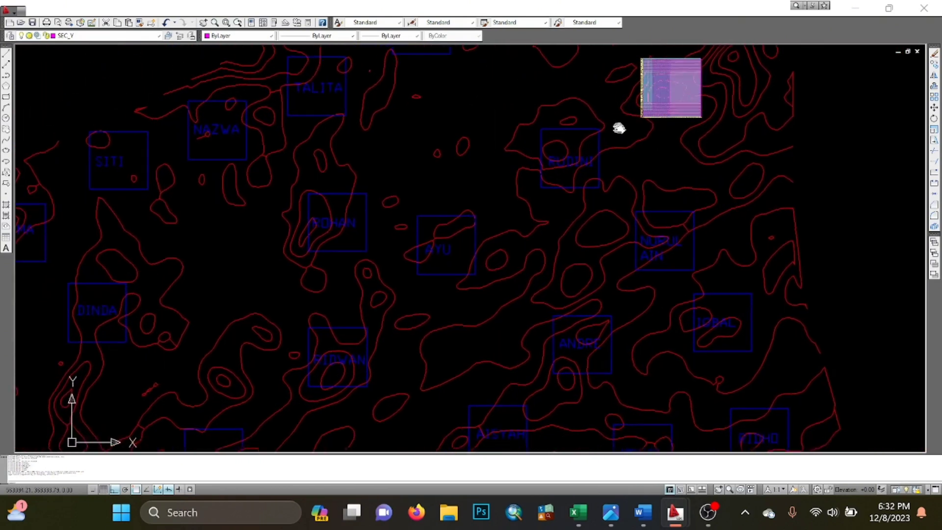
scroll(399, 204, down, 3)
scroll(498, 249, up, 1)
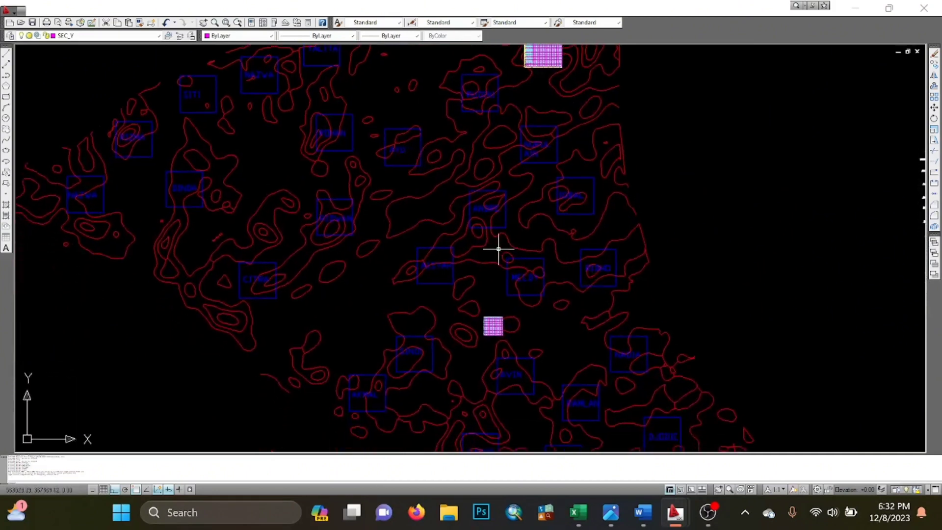
scroll(366, 216, down, 3)
middle_drag(366, 216, 344, 273)
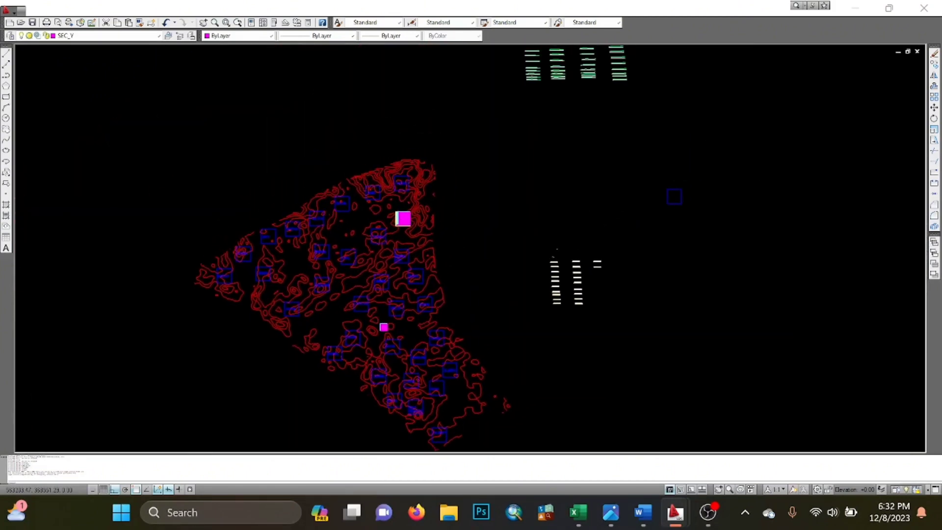
scroll(395, 199, up, 3)
scroll(377, 208, down, 2)
middle_drag(465, 216, 441, 259)
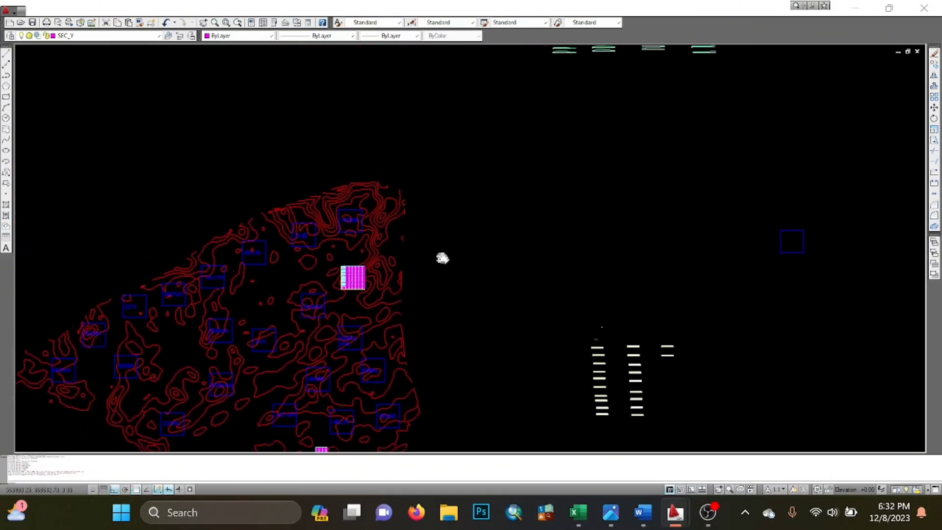
- Examine the X and Y section lines from the large grid's lower corner, and the profile drawings beside the contour map
scroll(336, 286, up, 1)
scroll(392, 265, up, 5)
scroll(392, 264, up, 10)
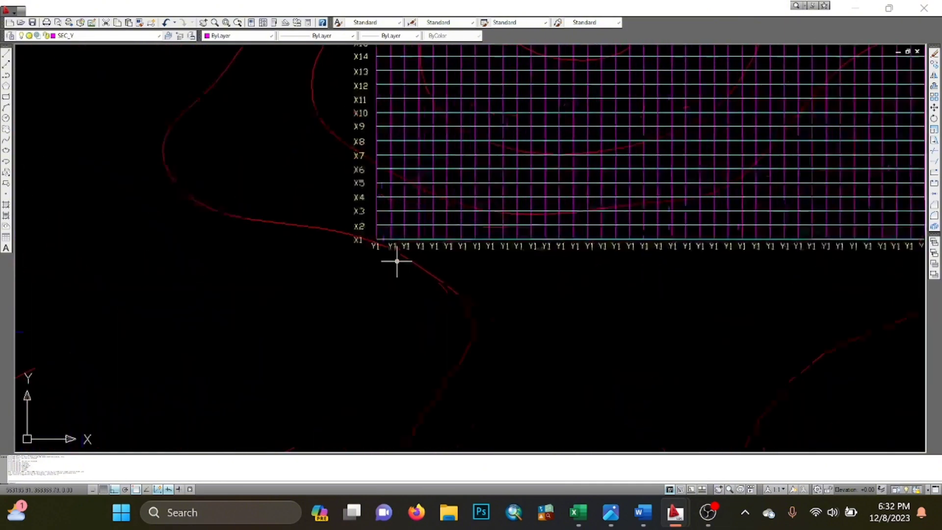
scroll(435, 250, down, 5)
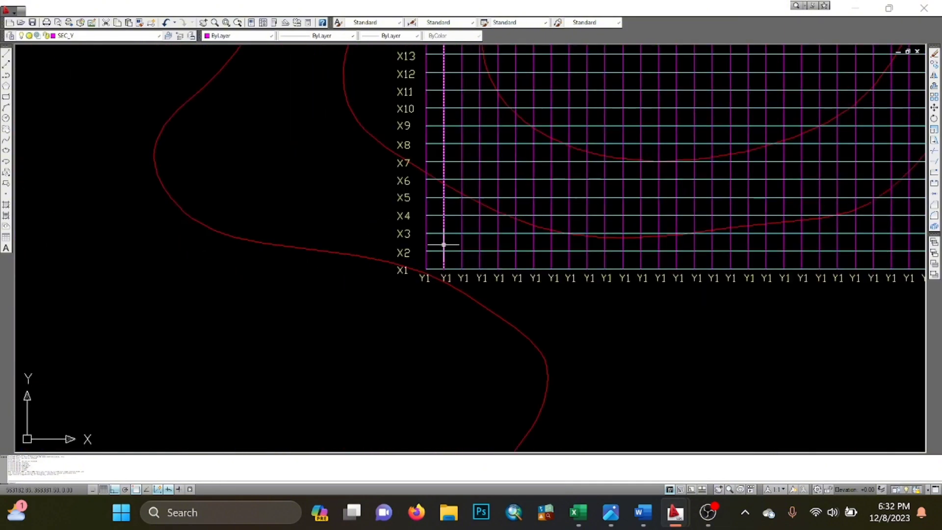
scroll(418, 299, down, 4)
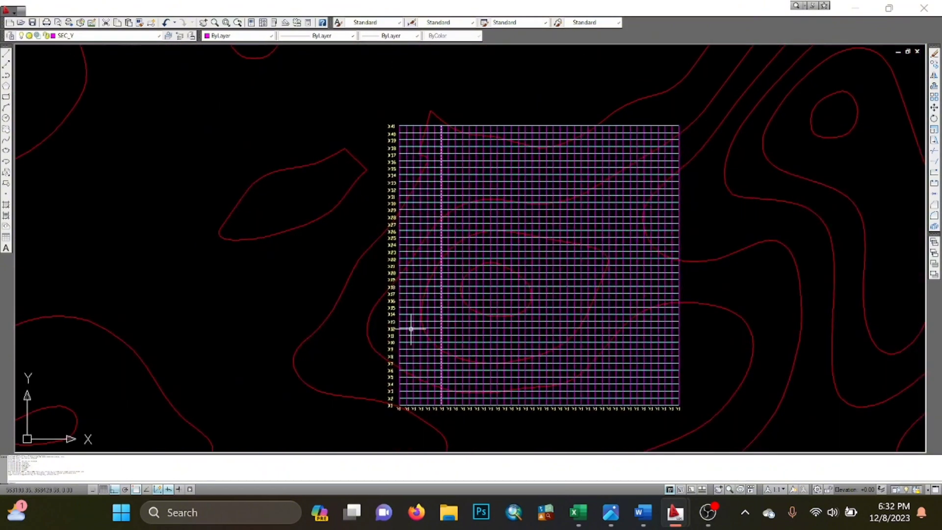
scroll(412, 325, down, 3)
middle_drag(396, 335, 394, 317)
scroll(419, 292, up, 10)
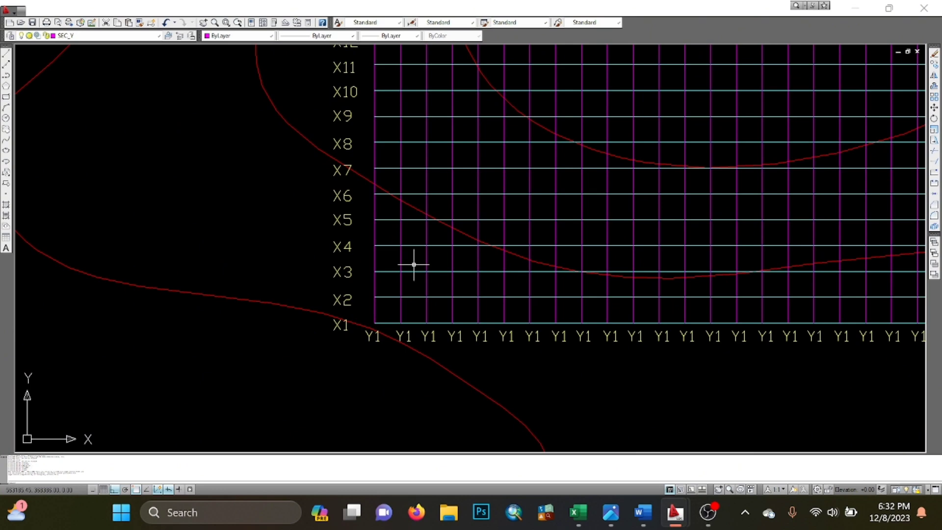
scroll(407, 267, down, 10)
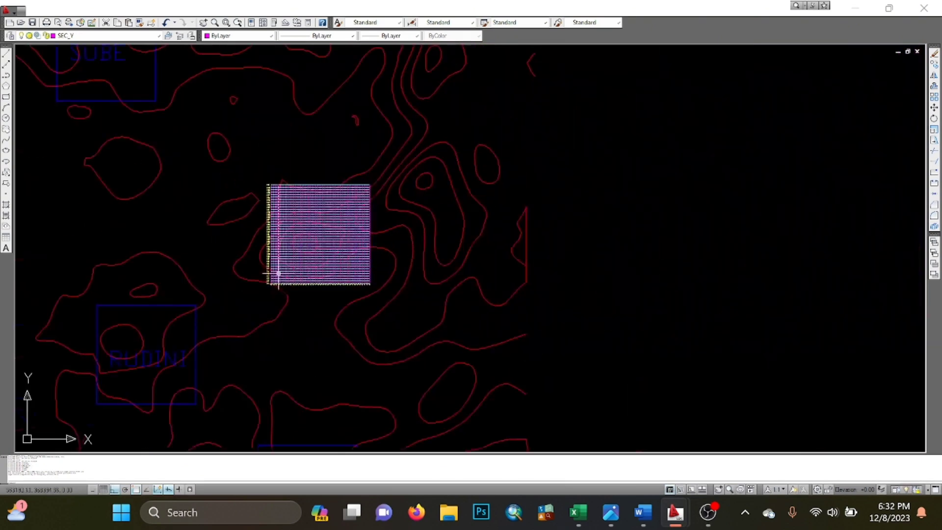
scroll(555, 367, up, 10)
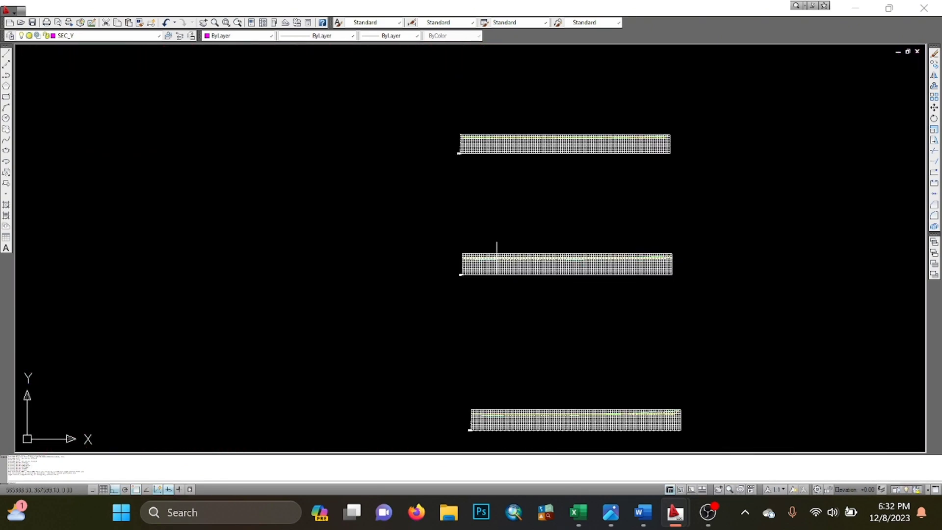
- Examine the section profiles beside the contour map, including their datum labels, elevation scales and the grid along their length
scroll(427, 280, up, 2)
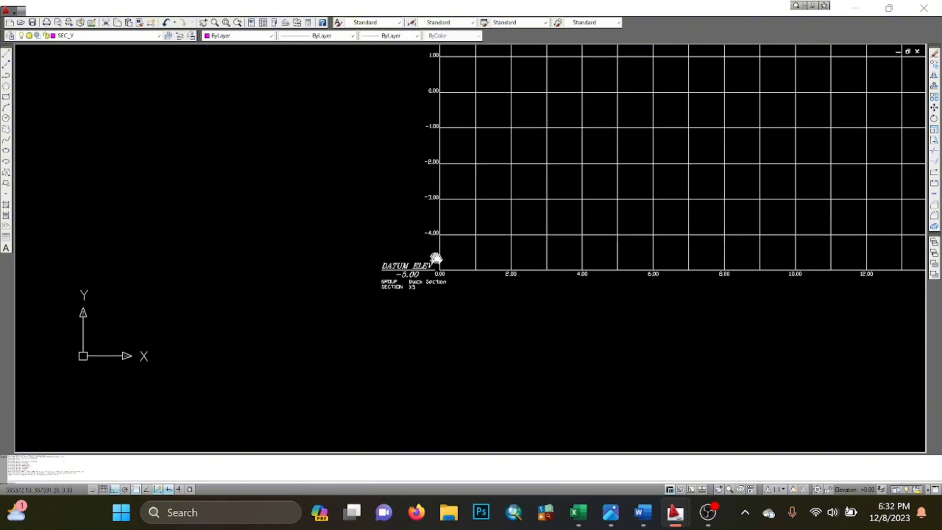
scroll(441, 269, down, 3)
scroll(446, 265, down, 2)
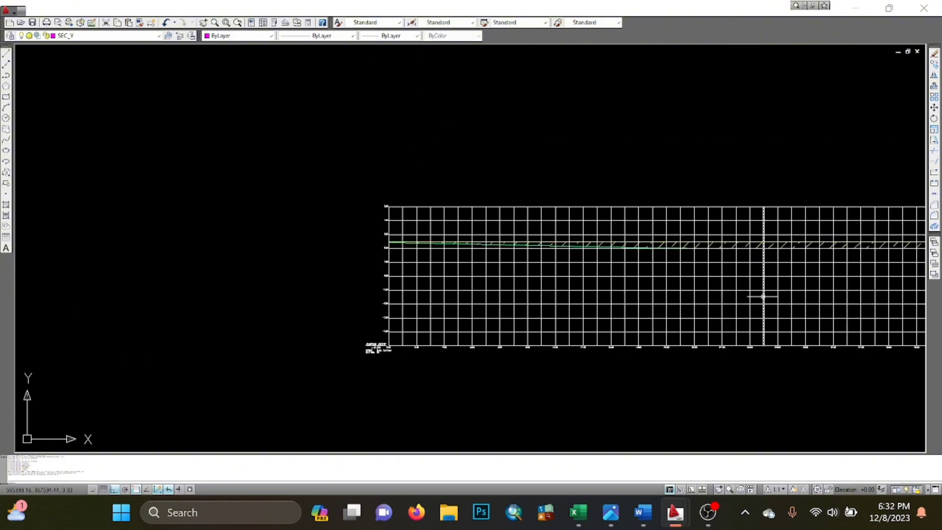
middle_drag(757, 296, 337, 311)
middle_drag(608, 336, 269, 330)
scroll(497, 359, down, 4)
middle_drag(497, 359, 391, 349)
- Examine the hatched area between the two profile lines at a section's far end, and the columns of neighbouring profiles
scroll(464, 253, up, 10)
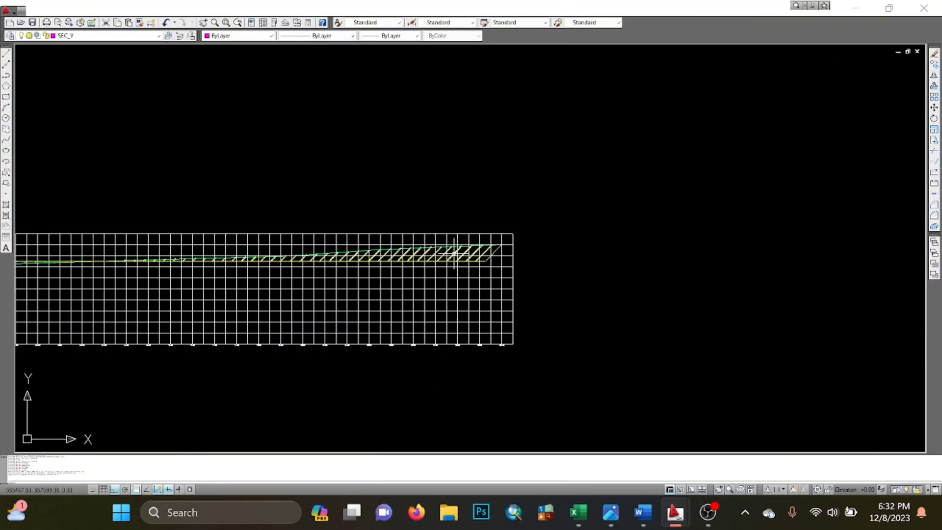
middle_drag(468, 254, 603, 251)
scroll(405, 315, down, 3)
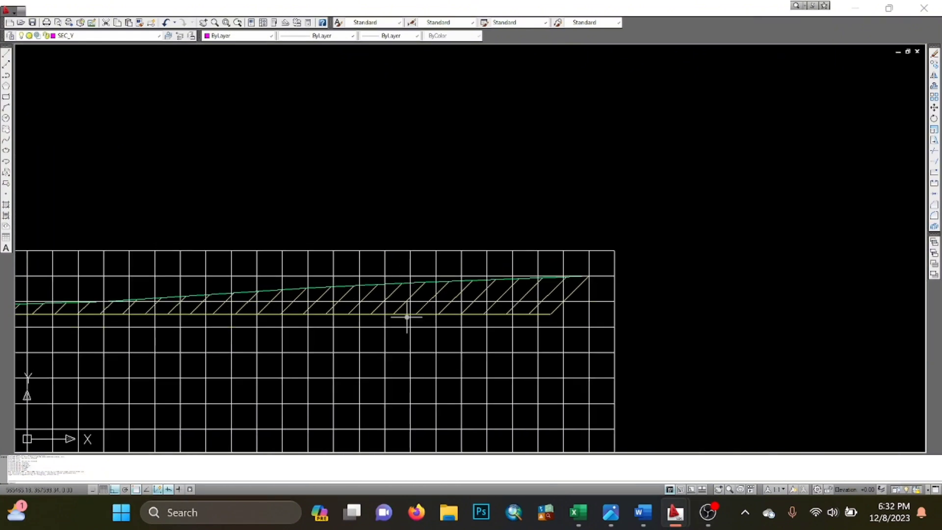
scroll(344, 346, down, 2)
middle_drag(343, 346, 567, 321)
scroll(244, 378, down, 2)
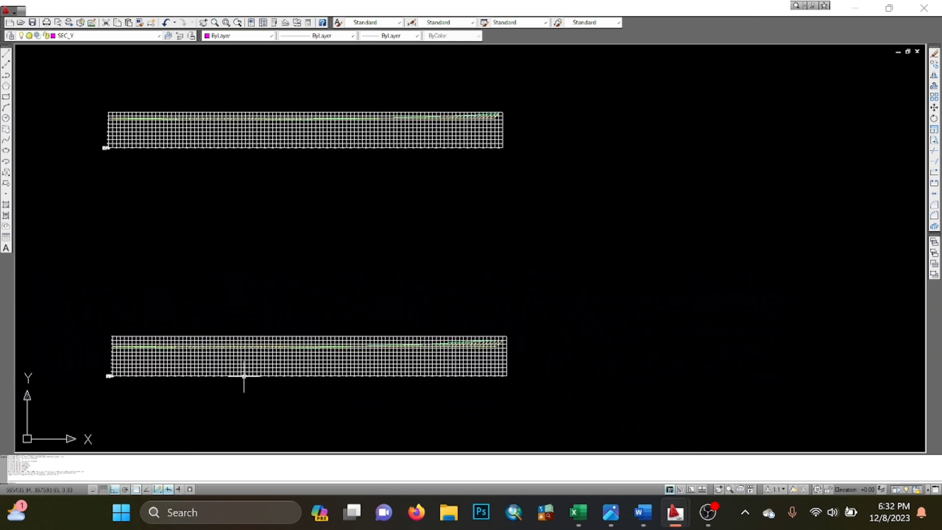
middle_drag(244, 378, 544, 311)
scroll(545, 311, down, 2)
scroll(364, 328, down, 6)
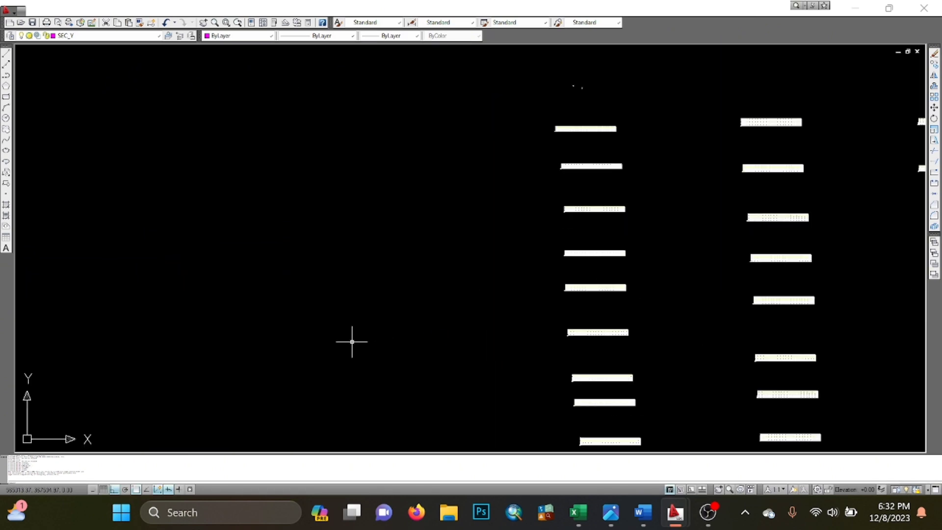
- Start an Import Quick Section from the Terrain section commands with Surface1 as the terrain surface, near the large grid's X1/Y1 corner
middle_drag(363, 334, 569, 386)
scroll(349, 237, up, 4)
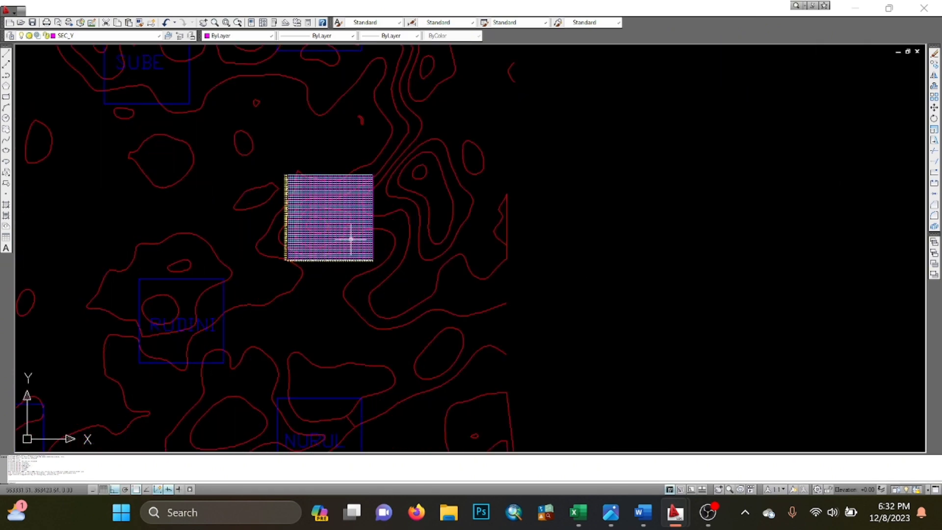
middle_drag(349, 237, 361, 259)
scroll(339, 258, up, 4)
scroll(339, 258, up, 3)
scroll(314, 320, up, 4)
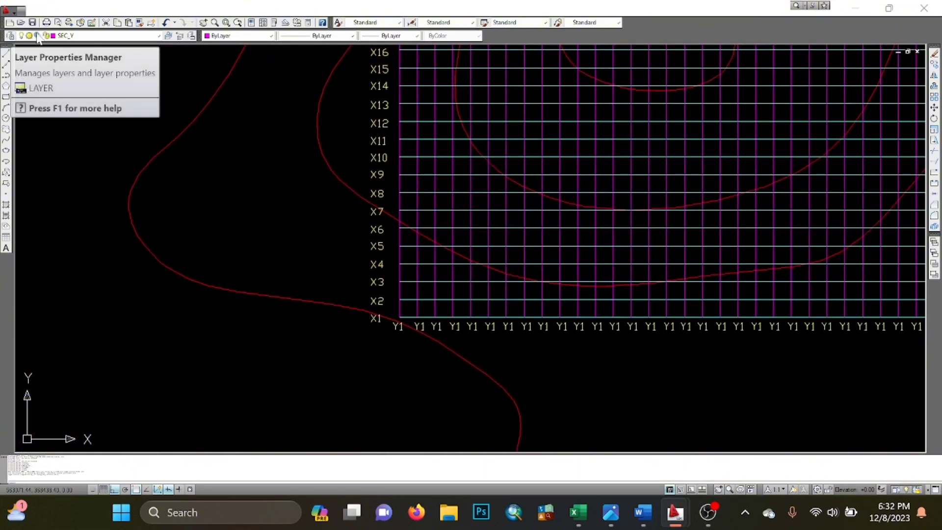
middle_drag(313, 187, 395, 210)
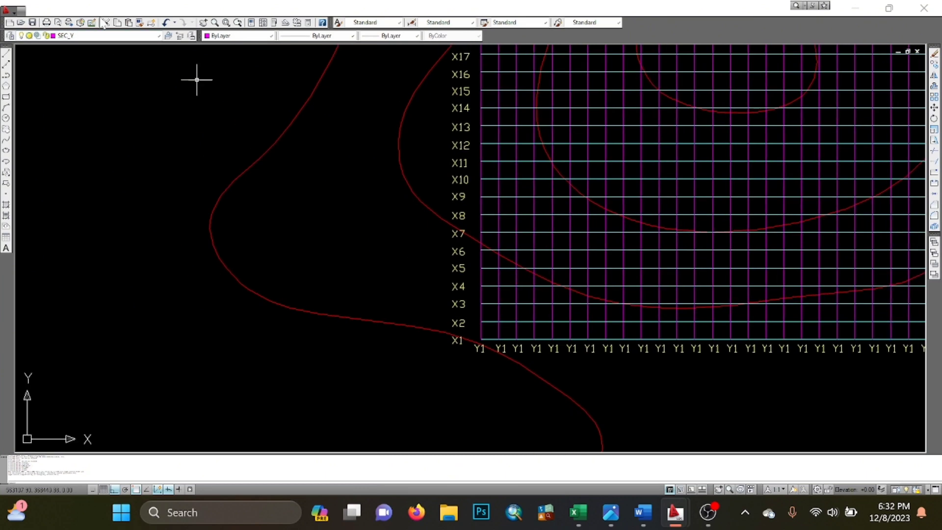
click(16, 13)
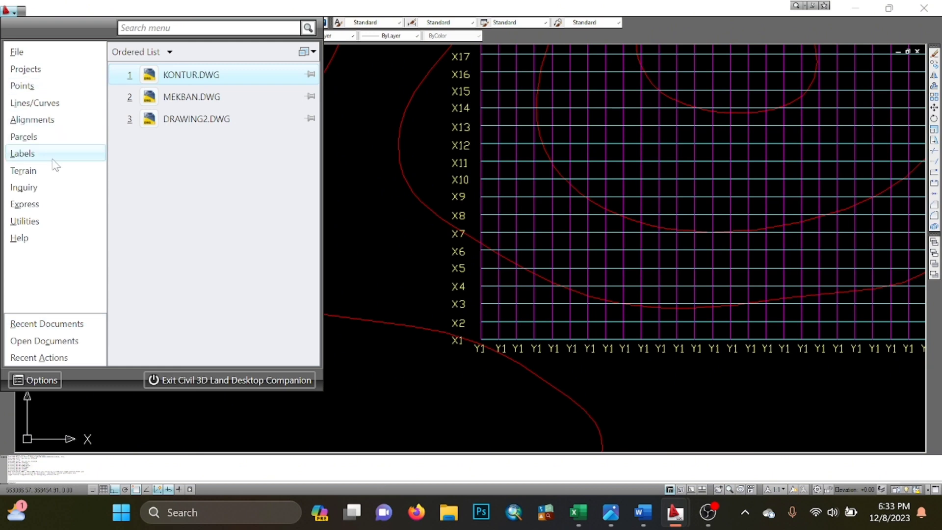
mouse_move(47, 174)
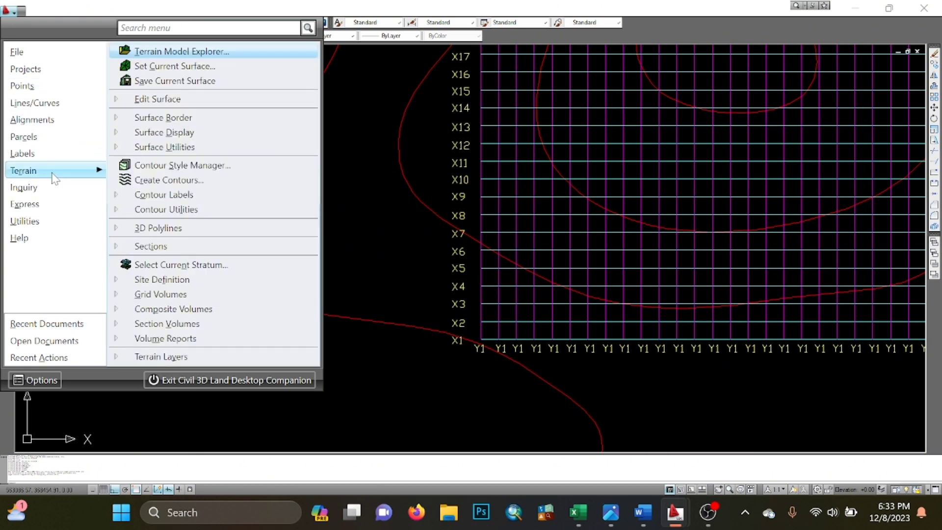
click(180, 248)
scroll(204, 289, down, 1)
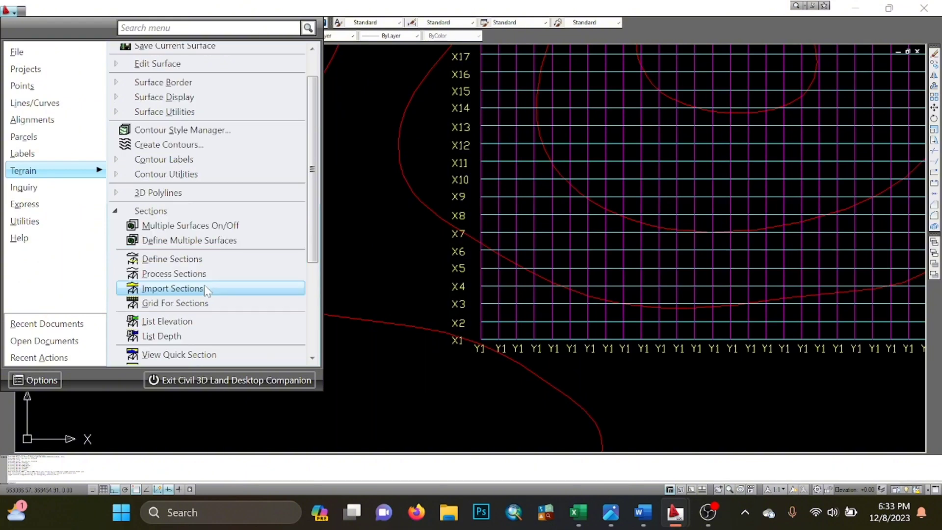
scroll(204, 289, down, 2)
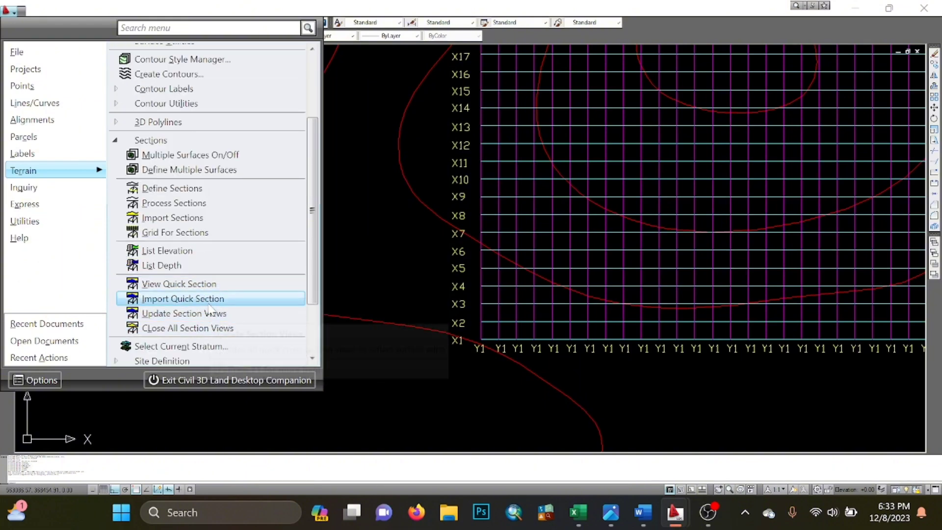
click(209, 303)
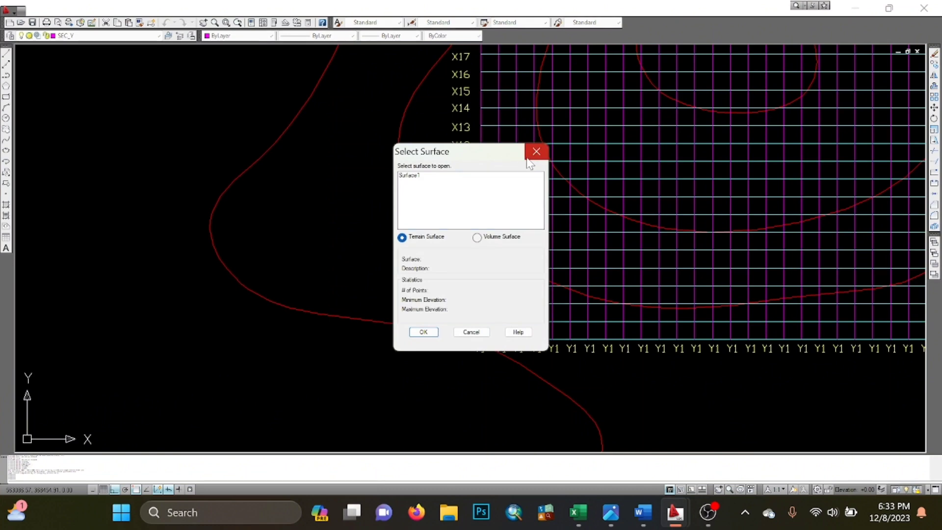
click(423, 332)
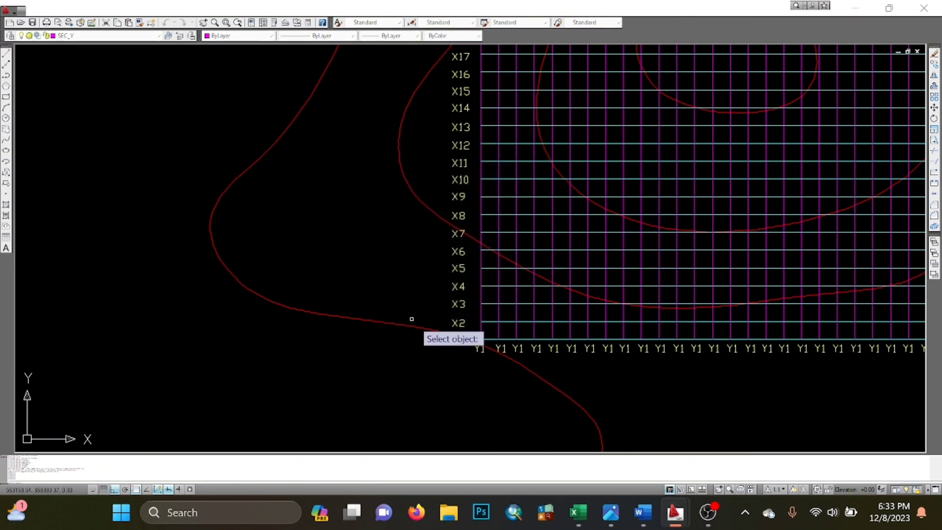
- Select the lowest horizontal grid line, labelled X1, as the line for the quick section
scroll(483, 338, up, 3)
scroll(427, 270, up, 8)
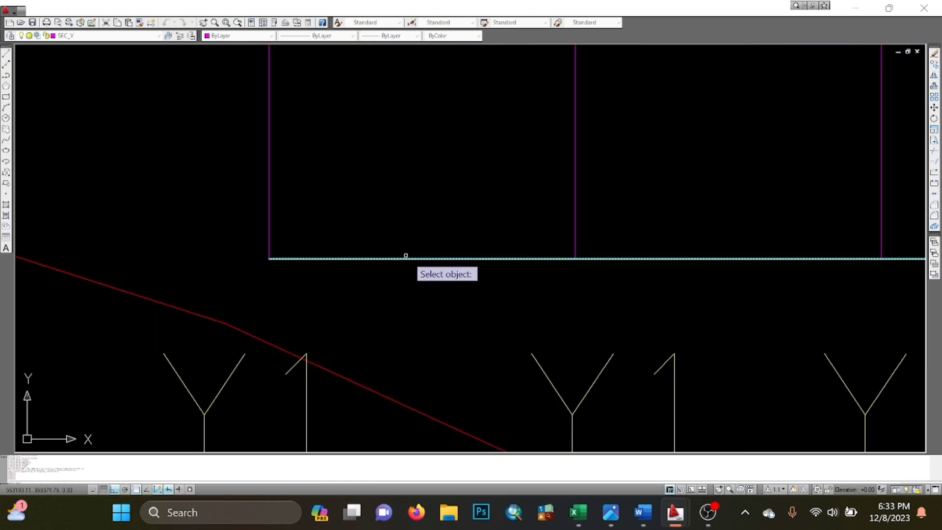
scroll(320, 285, down, 6)
scroll(338, 304, up, 8)
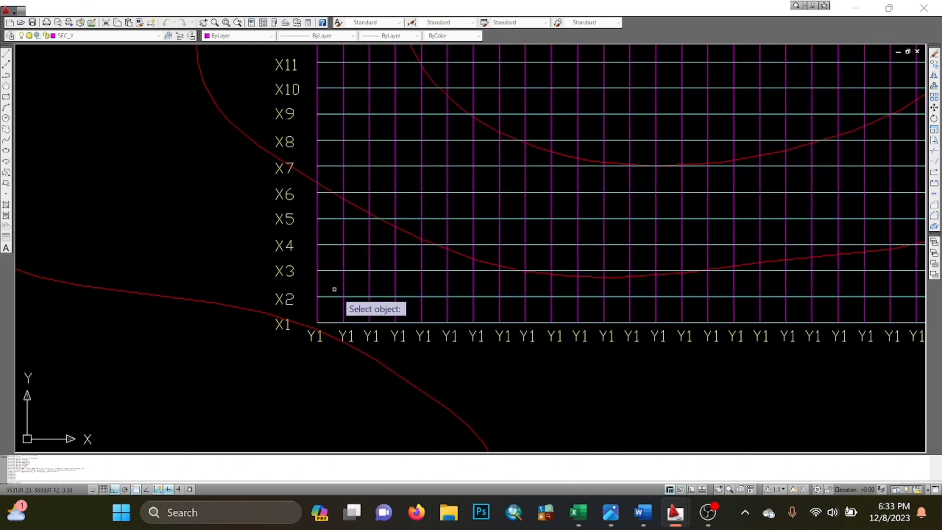
scroll(301, 301, up, 3)
middle_drag(301, 300, 280, 253)
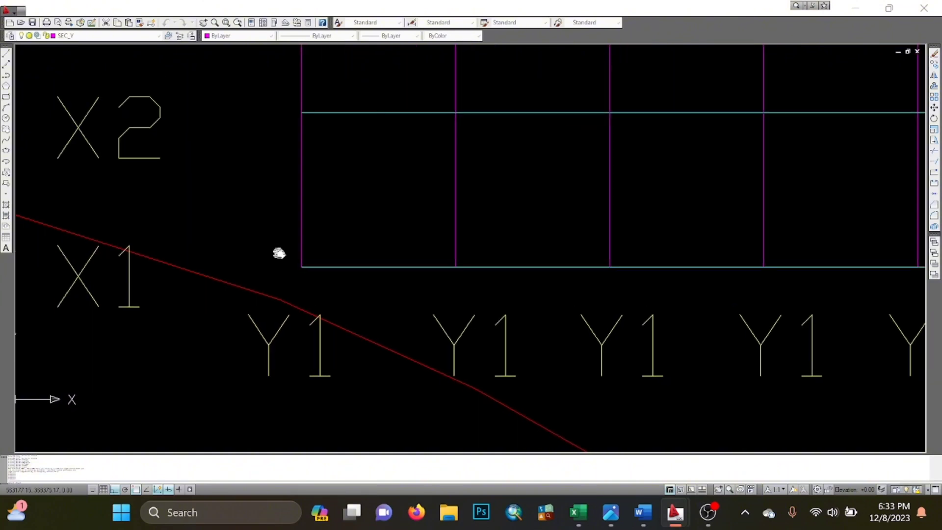
scroll(370, 280, up, 6)
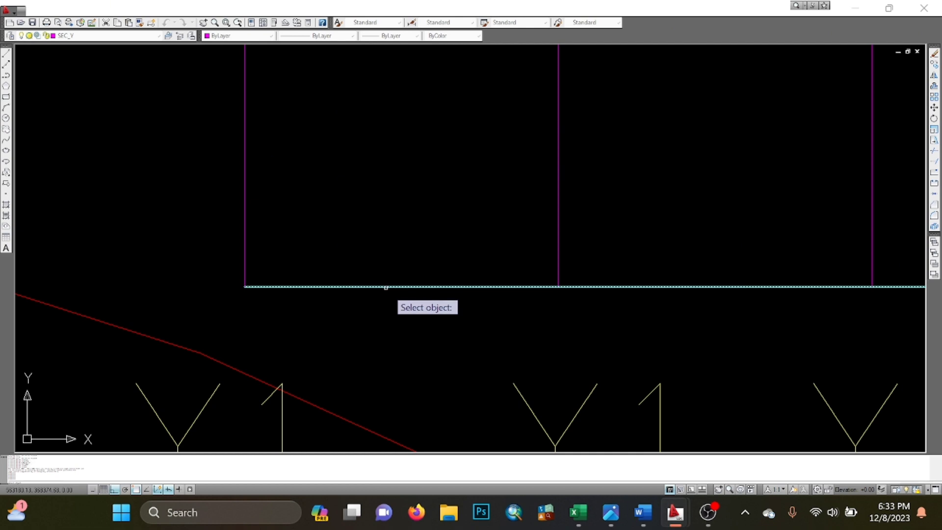
click(385, 287)
- Accept datum as the datum line layer, describe the section as X1 and set the vertical scale factor to 1
scroll(353, 290, down, 8)
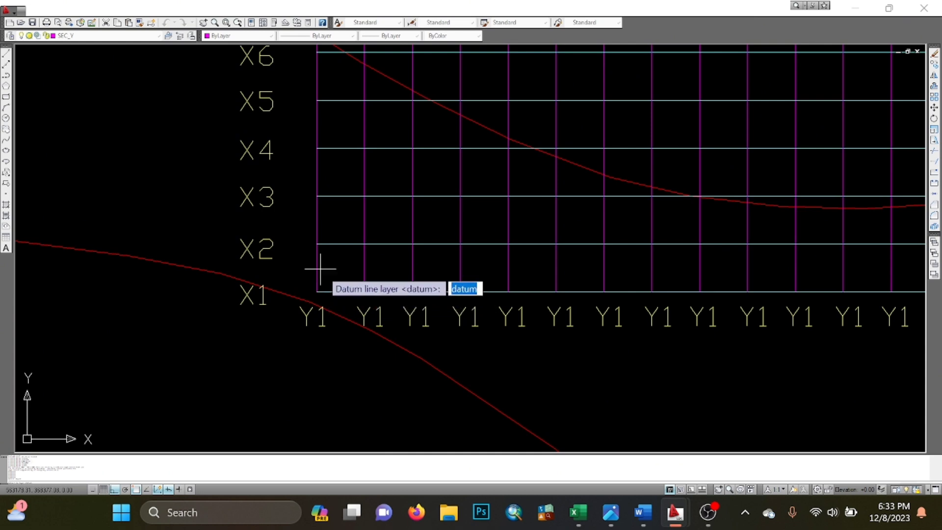
key(Return)
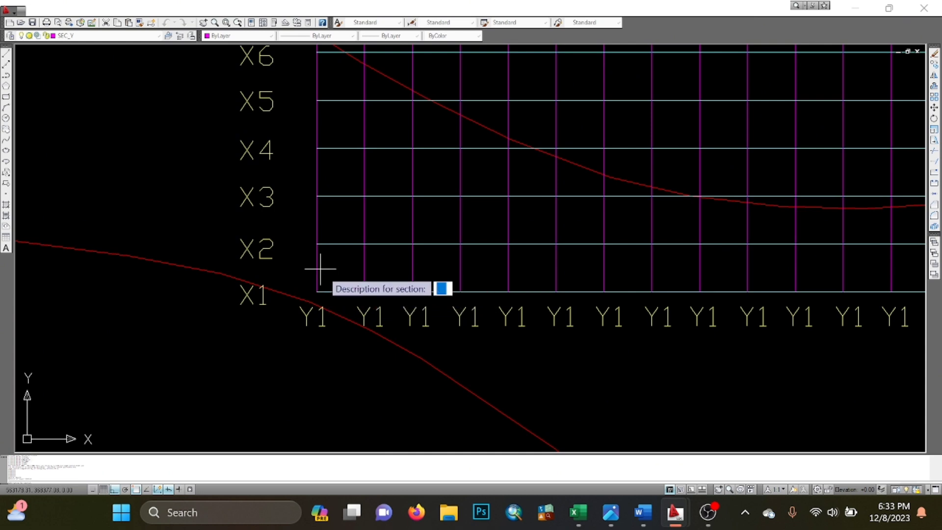
text(x1)
key(Caps_Lock)
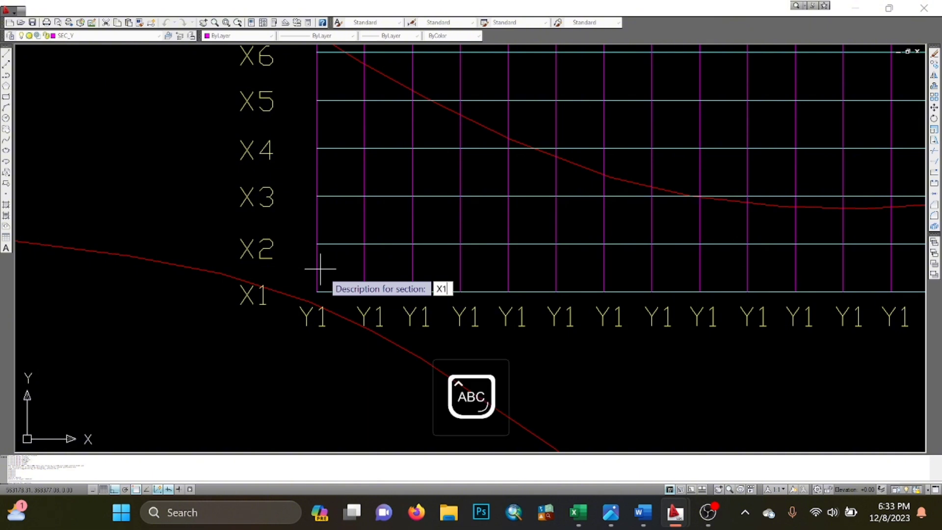
key(Return)
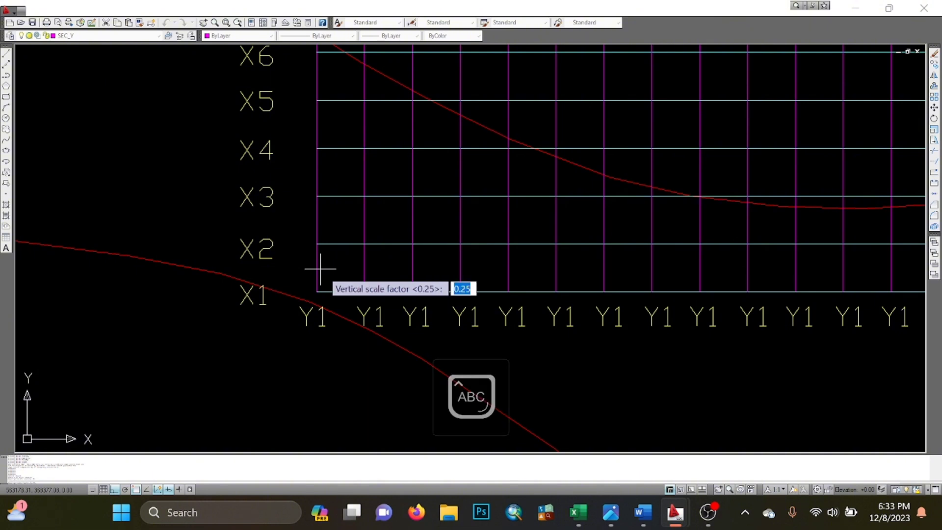
text(1)
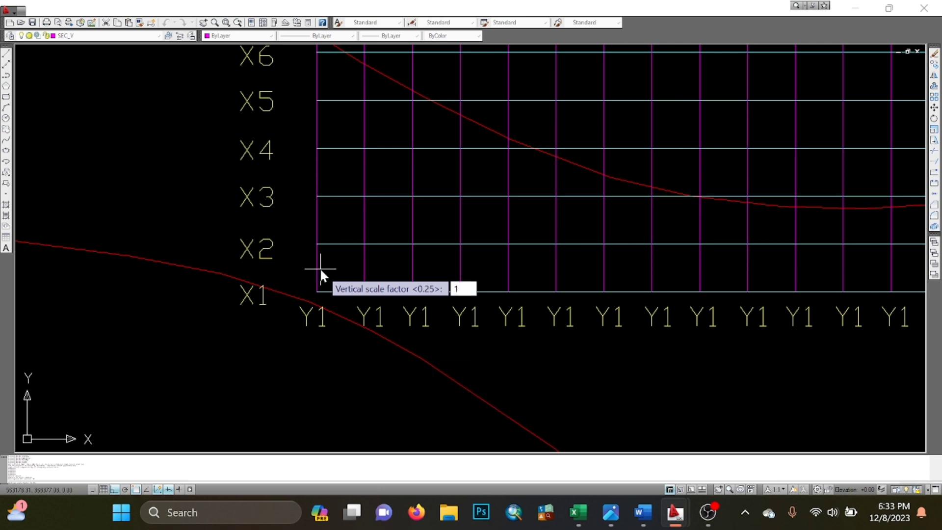
key(Return)
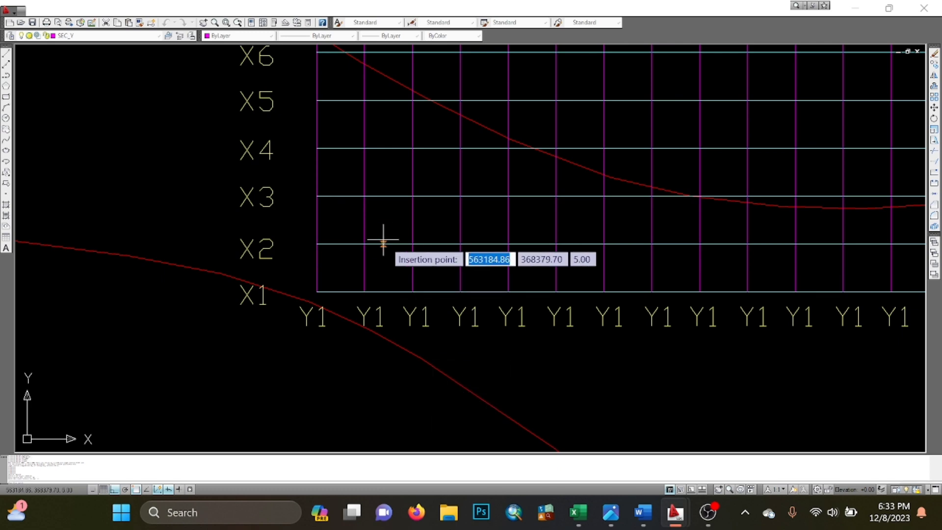
- Place the X1 section's insertion point in the empty area east of the contour map
scroll(337, 273, down, 8)
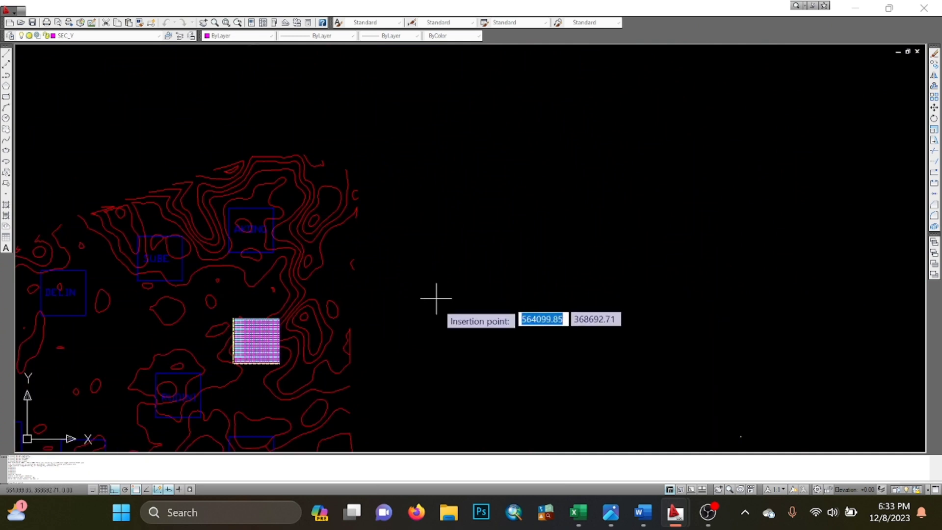
click(472, 264)
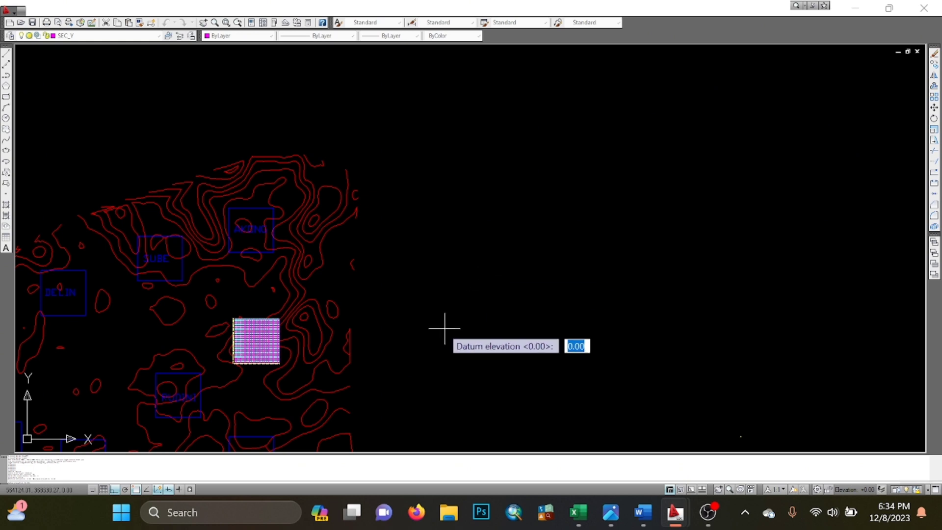
scroll(458, 255, up, 6)
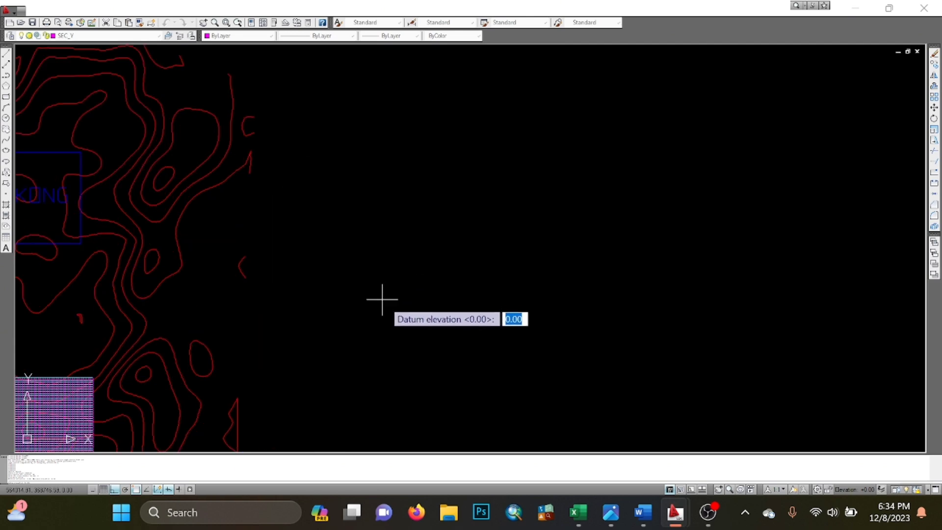
scroll(376, 226, down, 1)
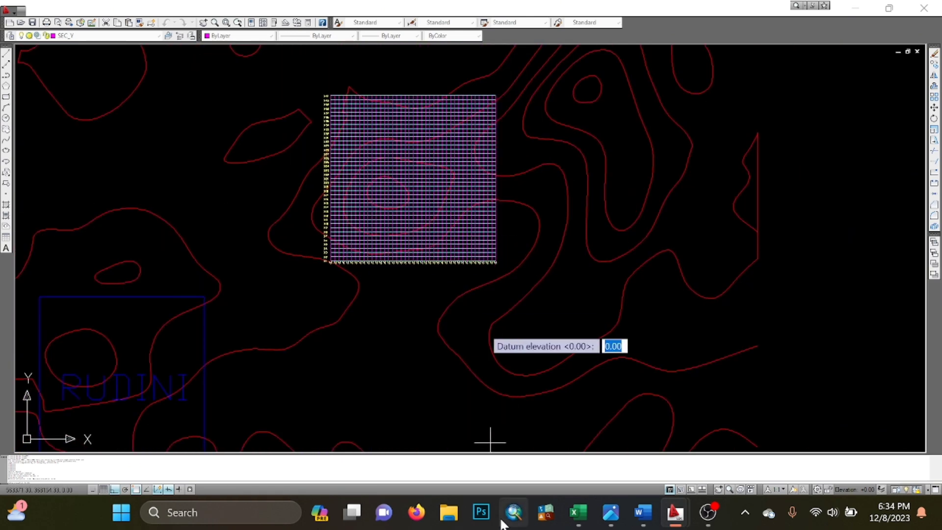
- Switch to Firefox and search the web for "APA ITU DATUM"
click(420, 523)
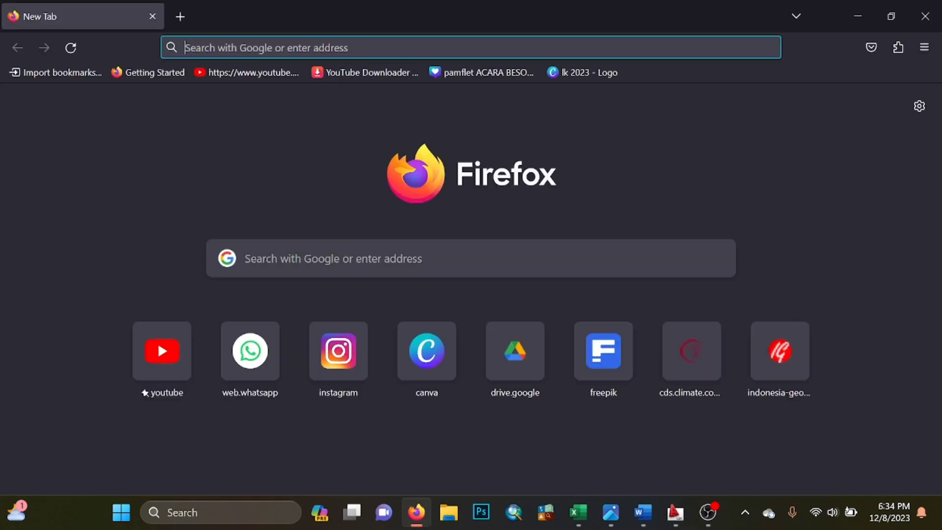
text(APA ITU)
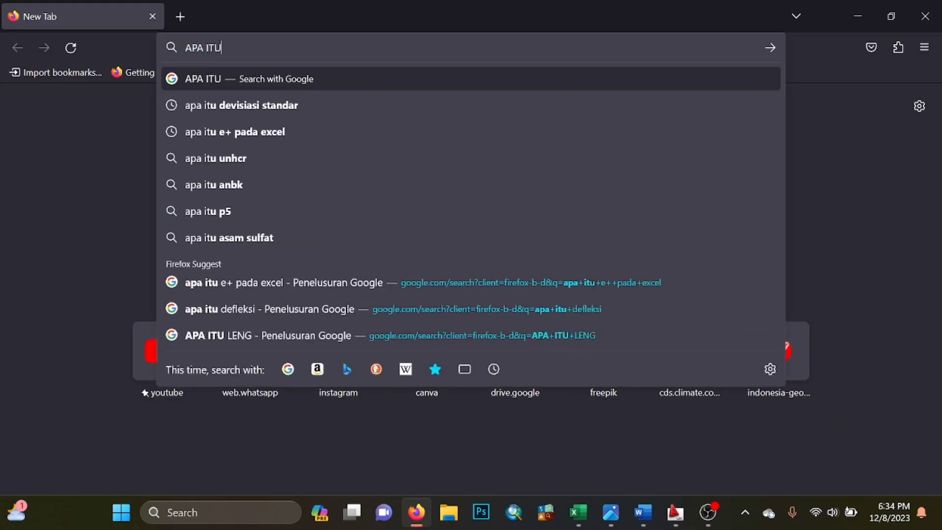
text( DATUM)
key(Return)
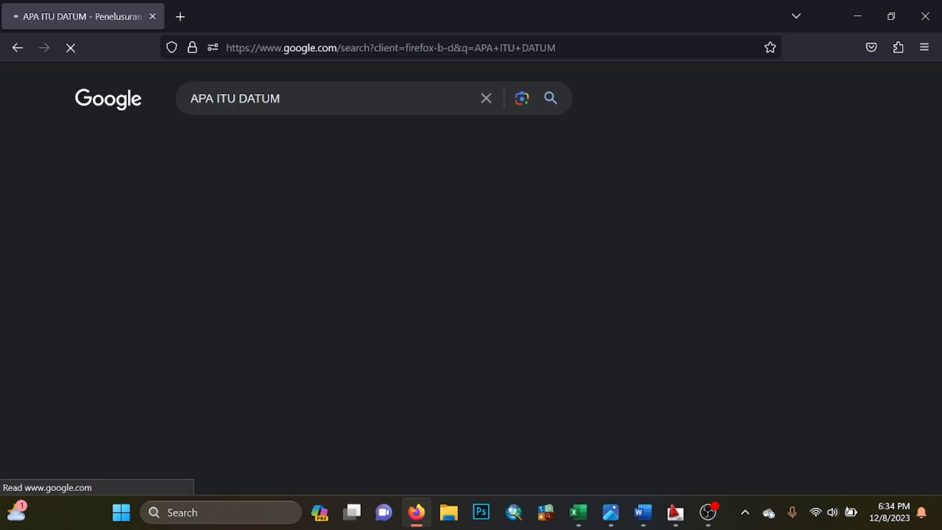
- Expand the related question "Apa yang dimaksud datum?" and read its answer and the questions listed below it
scroll(237, 328, down, 3)
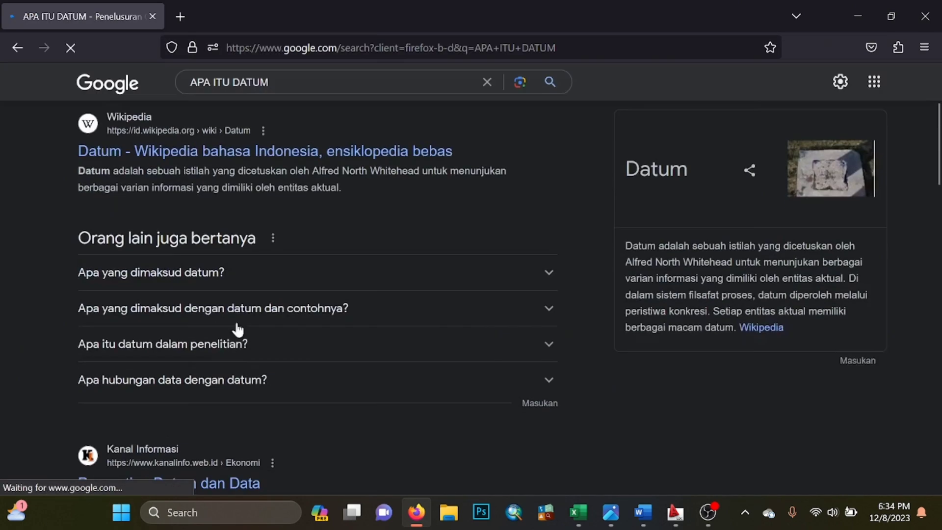
click(249, 284)
scroll(248, 289, down, 2)
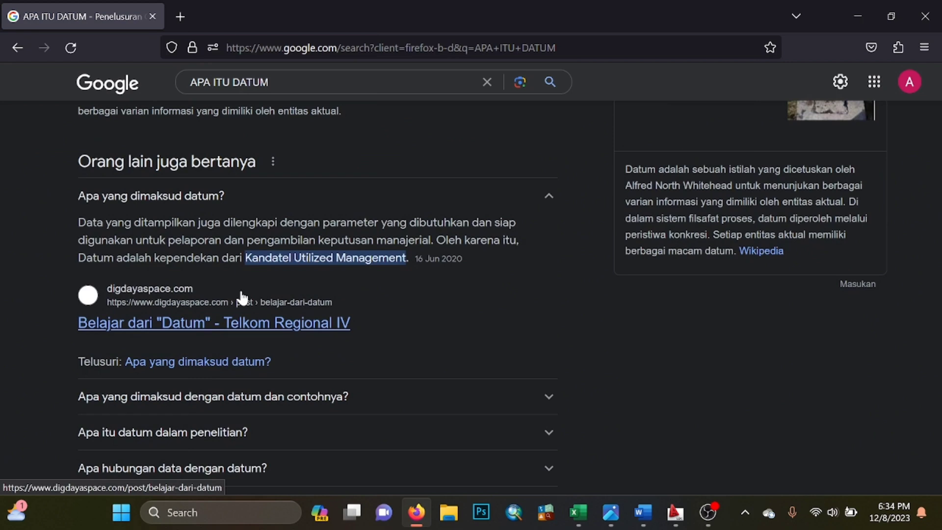
scroll(294, 197, down, 4)
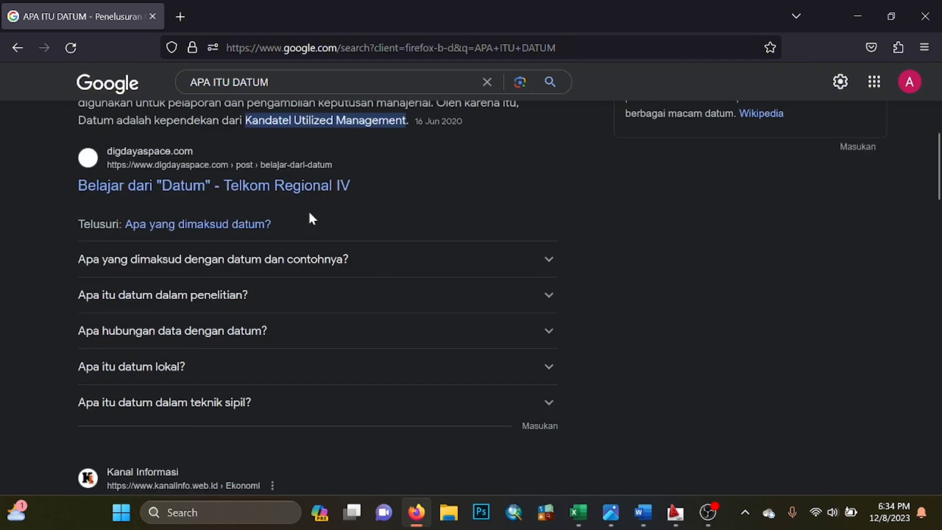
- Search the web for the suggested query "apa itu datum dalam gambar teknik"
click(269, 82)
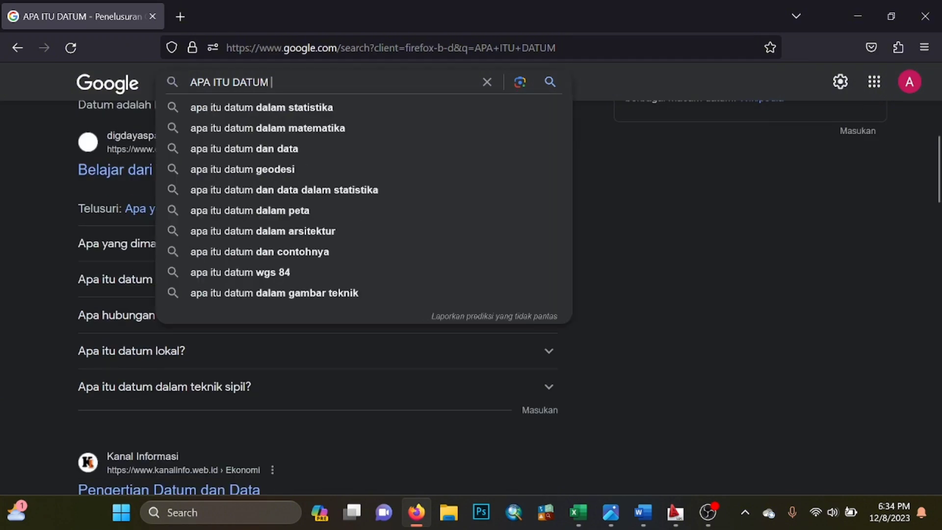
text(PADA)
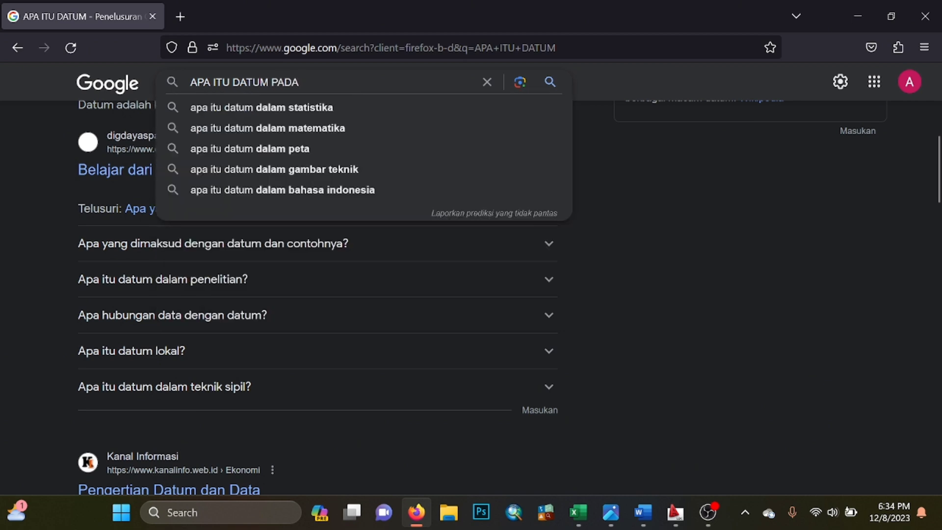
click(365, 169)
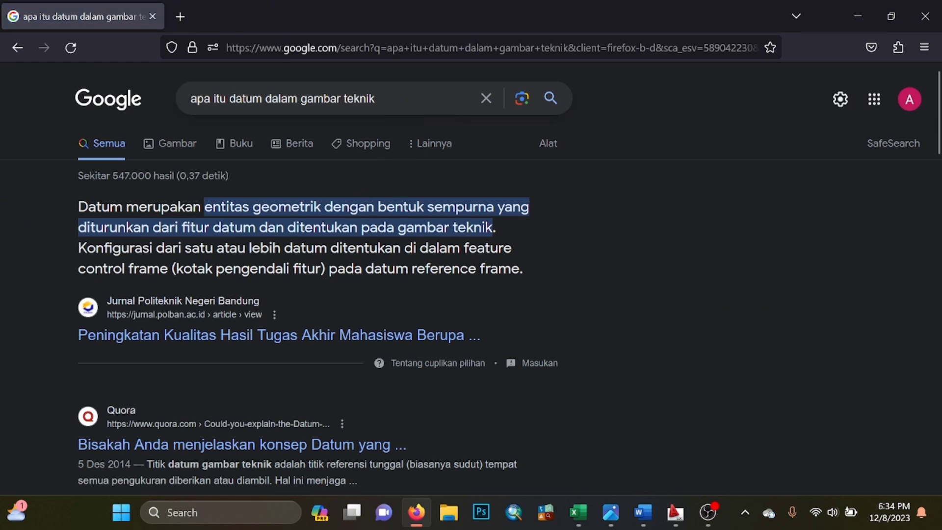
- Change the web search to the suggested query "apa itu datum dalam peta"
click(375, 99)
key(BackSpace)
key(BackSpace)
key(BackSpace)
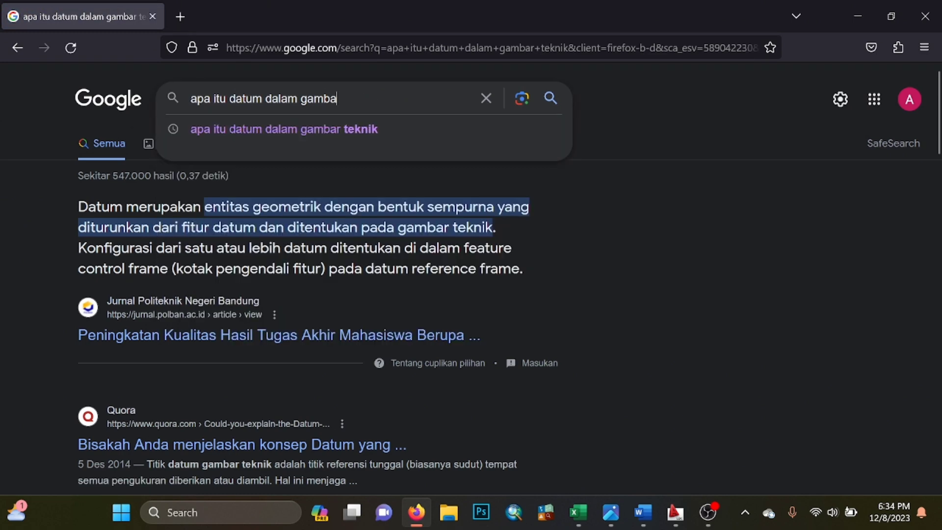
text(P)
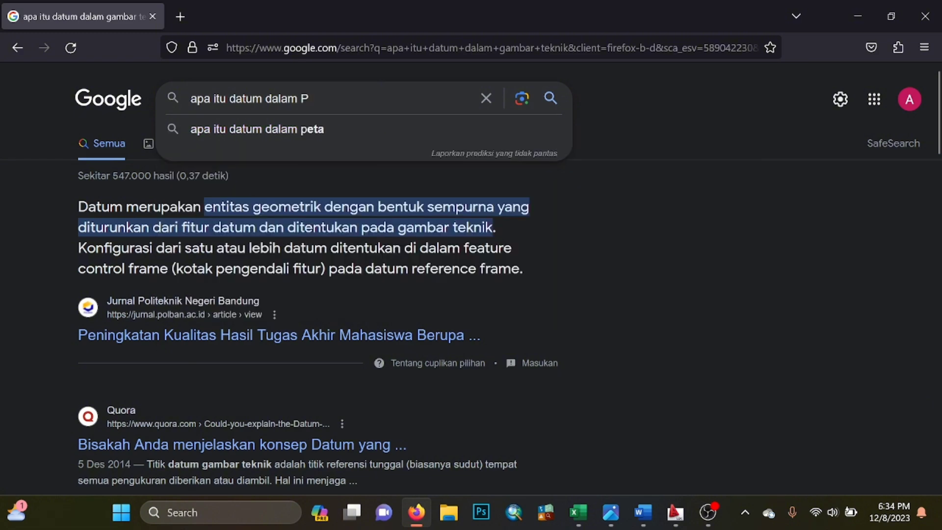
text(ERTA)
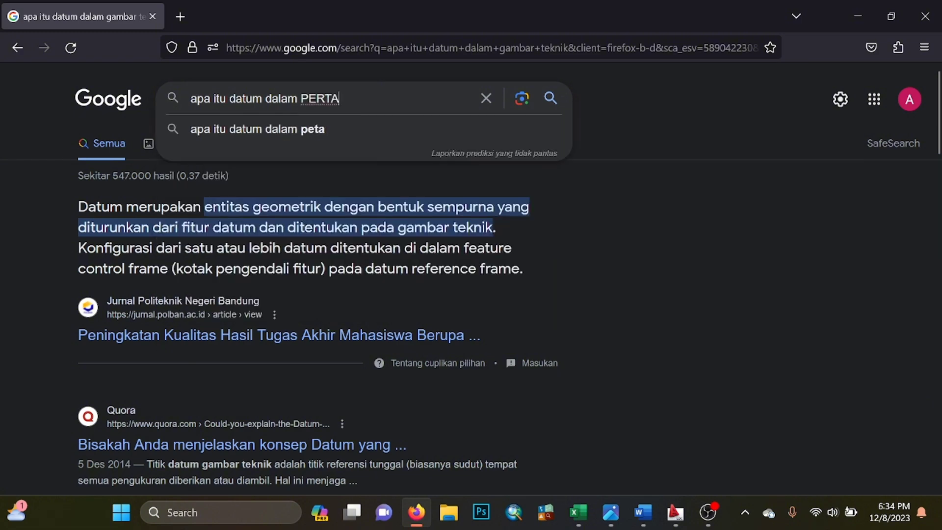
click(380, 129)
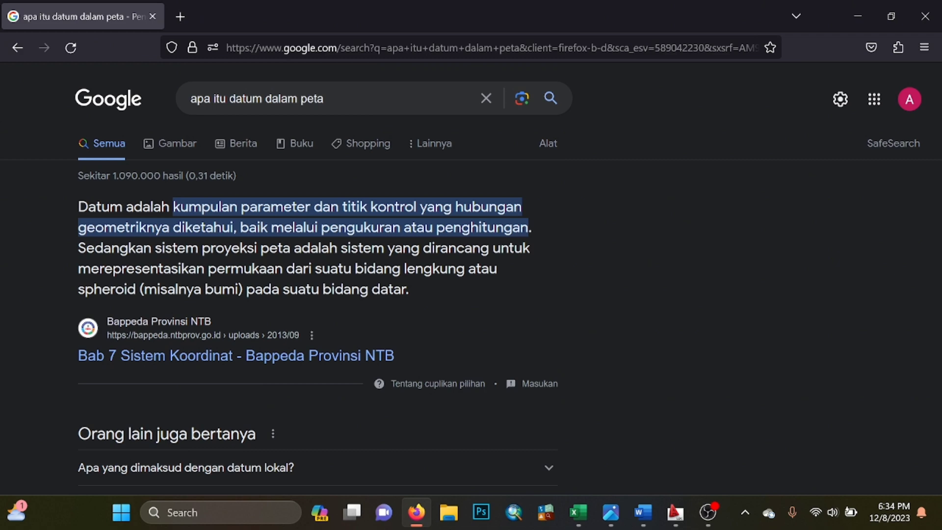
- Read the map datum results, expanding the related questions about datum lokal, lintang geodetik and sistem koordinat peta
scroll(403, 231, down, 5)
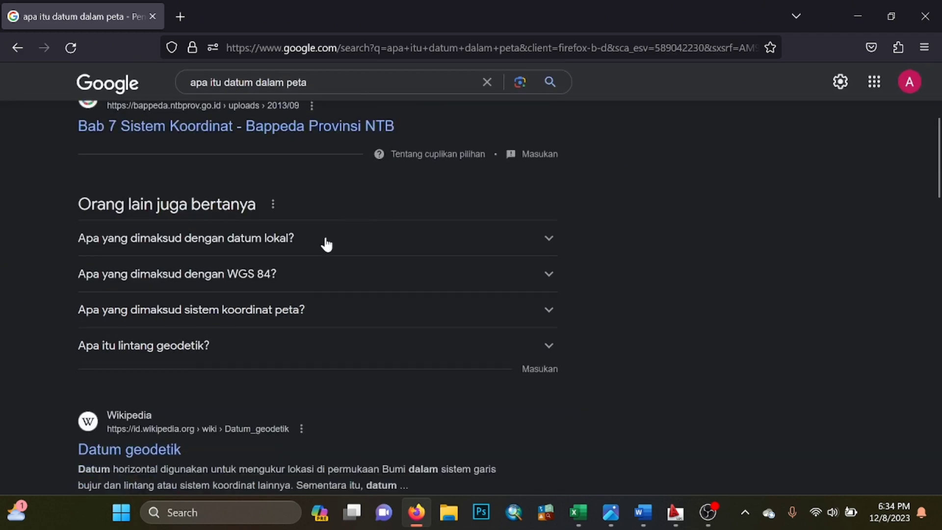
click(320, 246)
scroll(338, 240, down, 2)
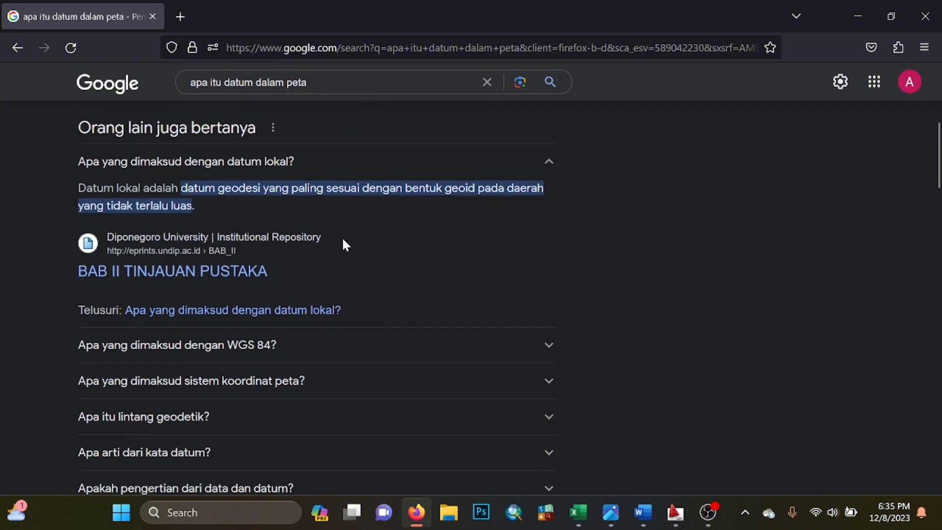
scroll(343, 245, down, 3)
click(325, 254)
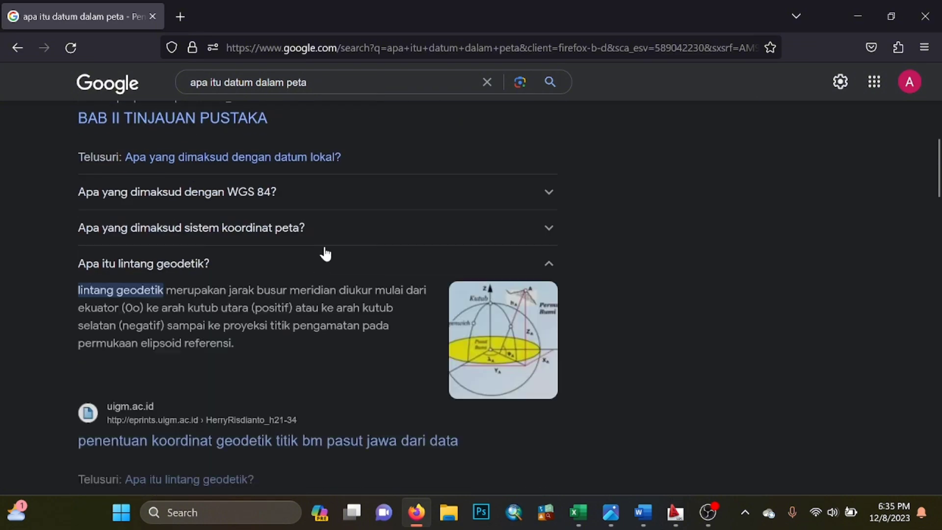
click(326, 242)
scroll(318, 294, down, 3)
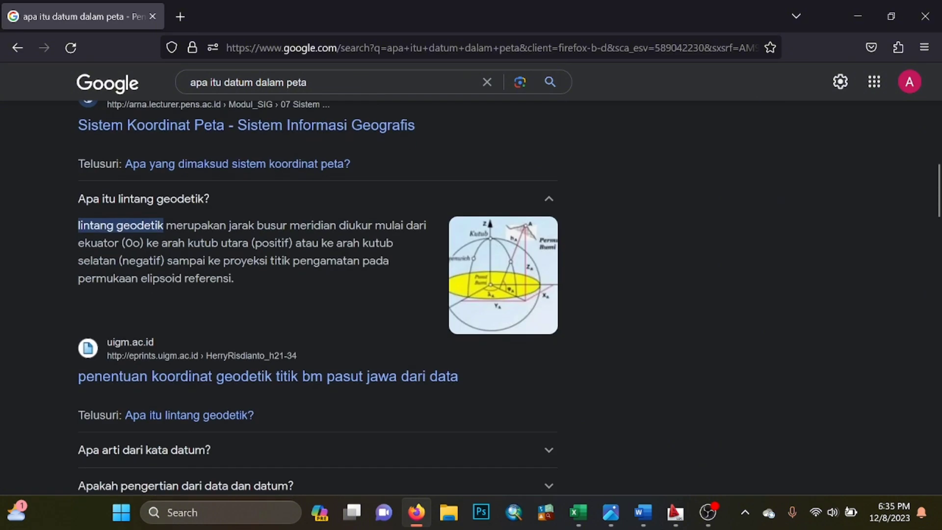
scroll(333, 275, down, 3)
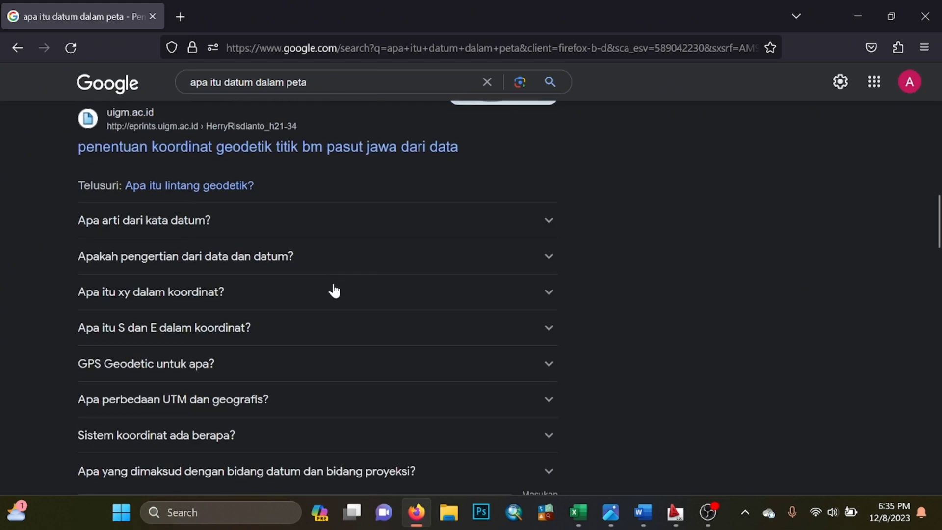
scroll(336, 284, down, 5)
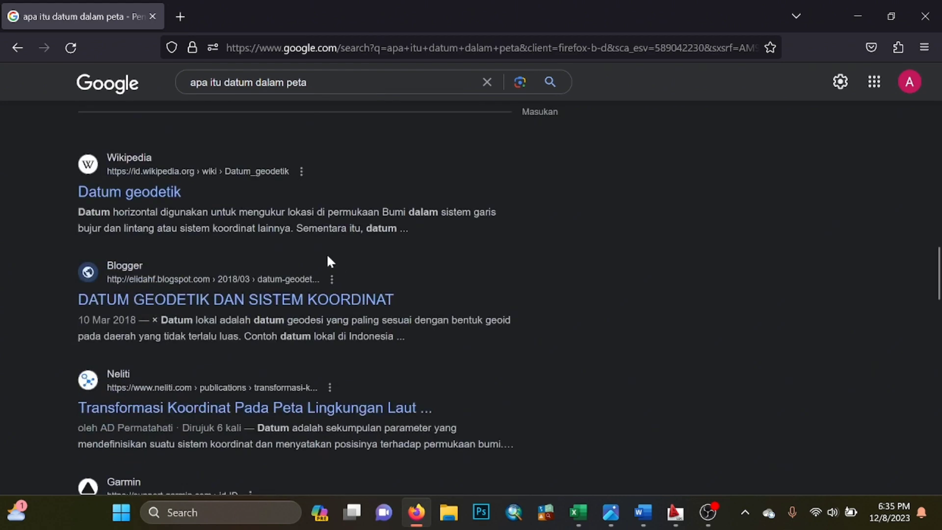
scroll(343, 252, up, 8)
scroll(351, 246, up, 6)
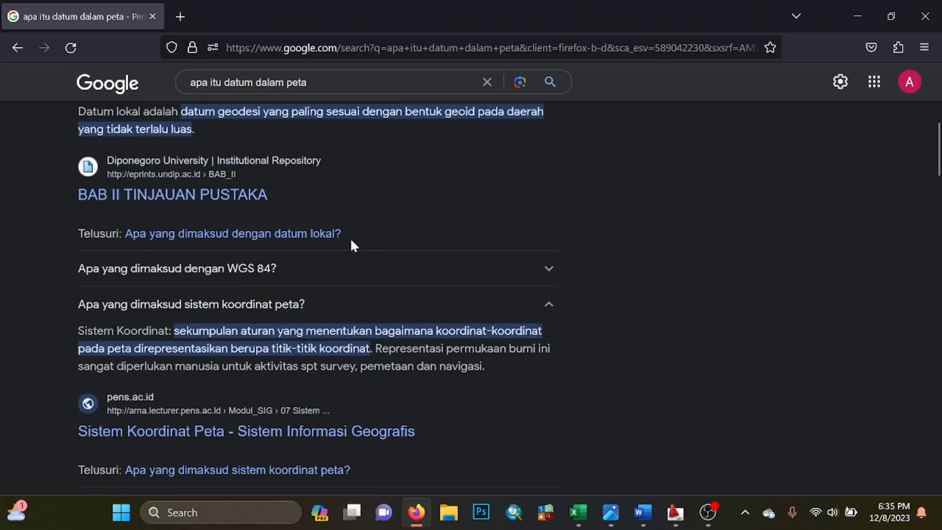
scroll(226, 290, up, 2)
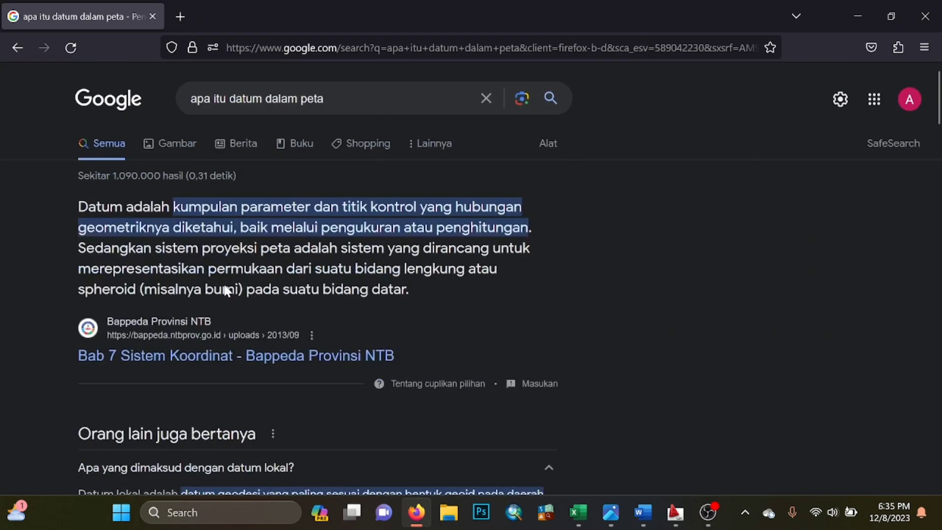
scroll(314, 275, down, 1)
- Switch back to the AutoCAD Civil 3D Land Desktop contour drawing and set the X1 section's datum elevation to -5
mouse_move(676, 512)
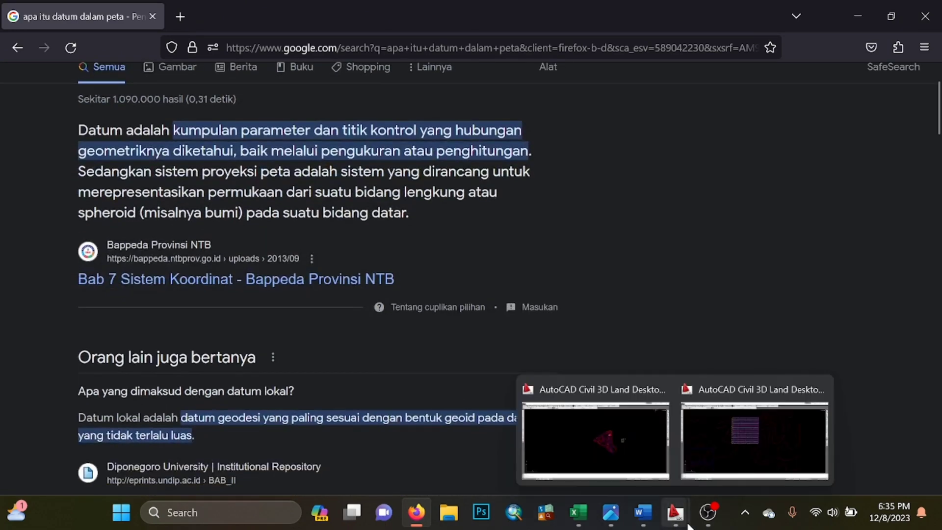
click(699, 446)
scroll(426, 195, down, 2)
mouse_move(407, 189)
middle_down()
mouse_move(343, 177)
mouse_move(275, 235)
middle_up()
scroll(366, 189, down, 2)
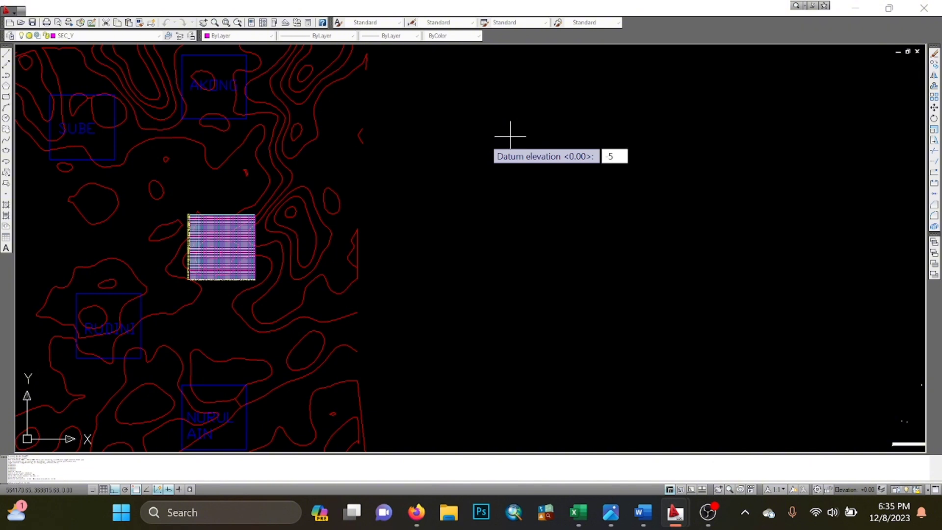
key(Return)
- Examine the imported X1 profile, its datum line and the label at the start of the line
scroll(510, 136, up, 10)
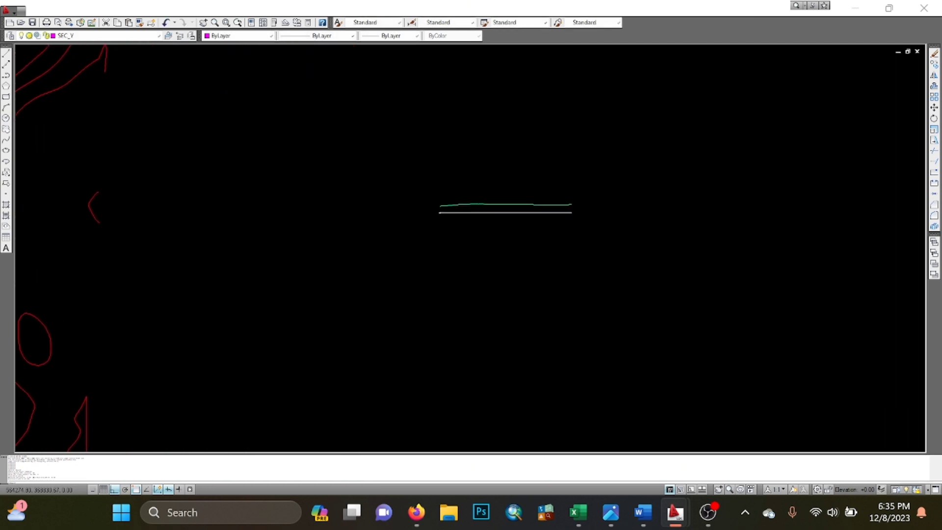
scroll(426, 287, up, 2)
mouse_move(435, 281)
middle_down()
mouse_move(455, 244)
mouse_move(263, 259)
mouse_move(52, 259)
mouse_move(528, 224)
middle_up()
scroll(435, 238, up, 5)
scroll(491, 239, down, 13)
scroll(358, 270, down, 8)
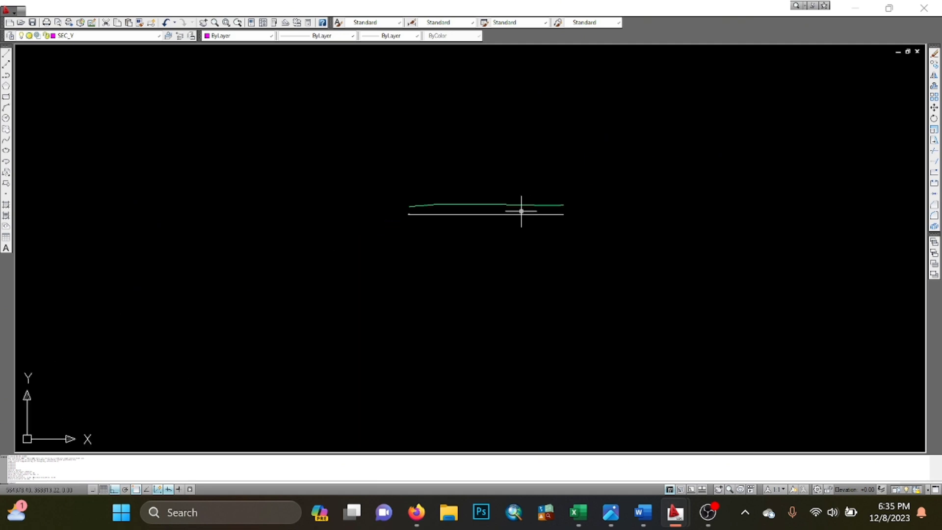
scroll(465, 231, up, 3)
middle_drag(384, 227, 570, 311)
scroll(541, 295, up, 3)
scroll(512, 232, up, 5)
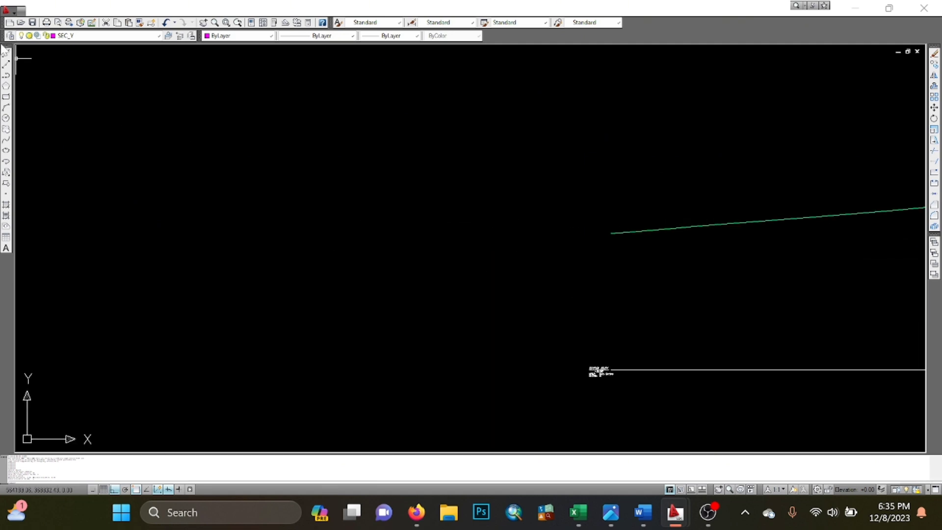
click(10, 22)
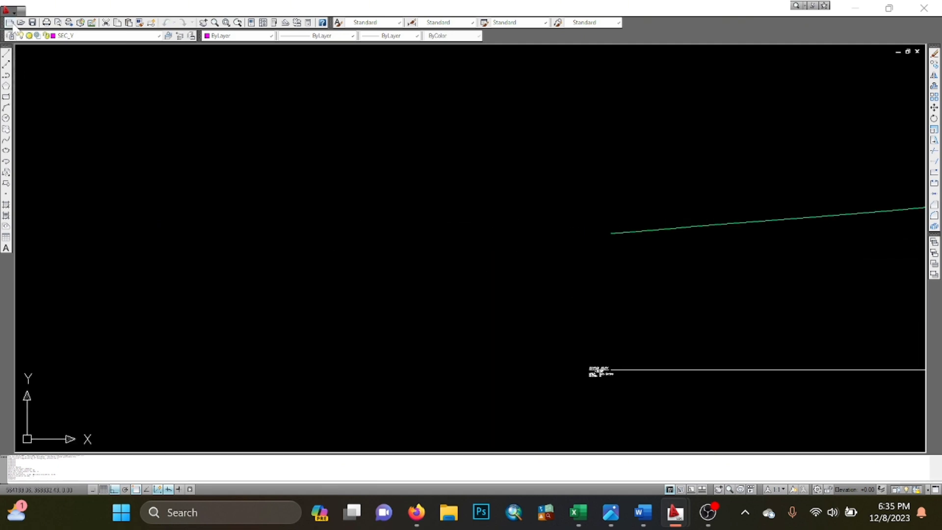
click(644, 88)
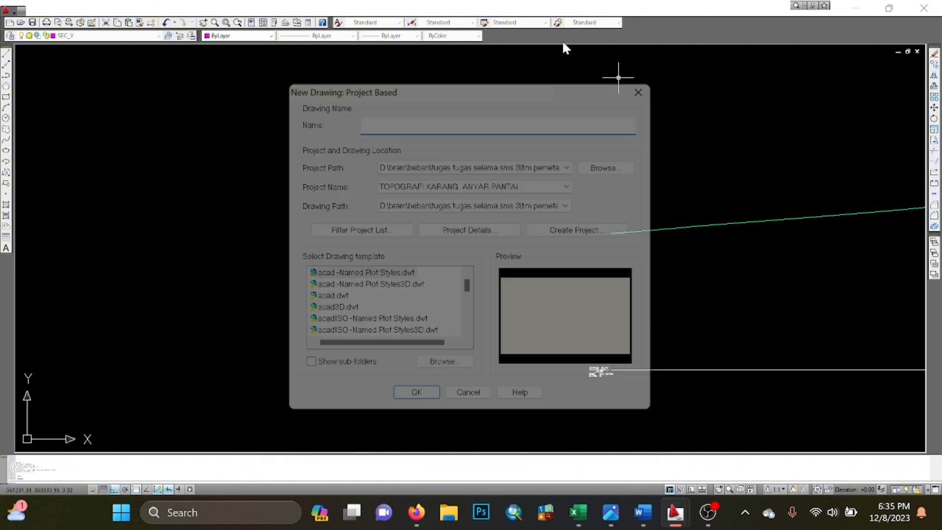
click(8, 11)
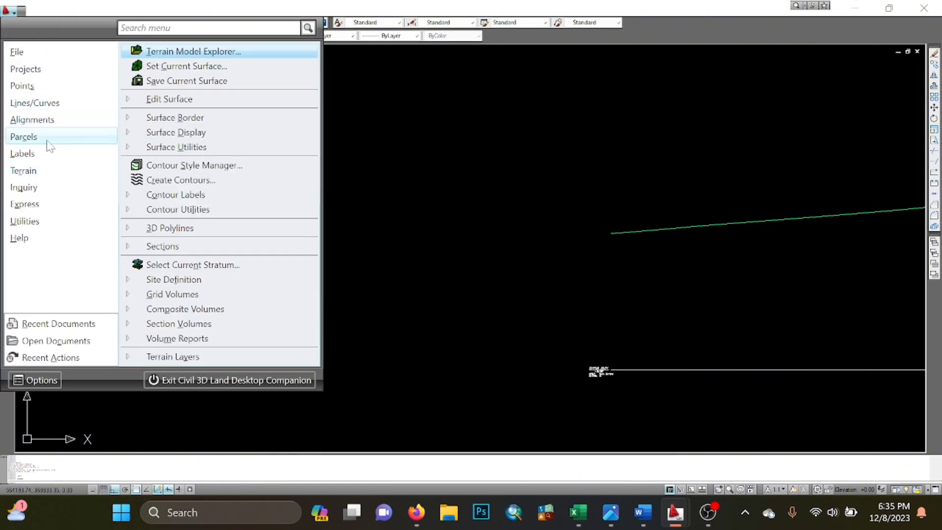
click(181, 249)
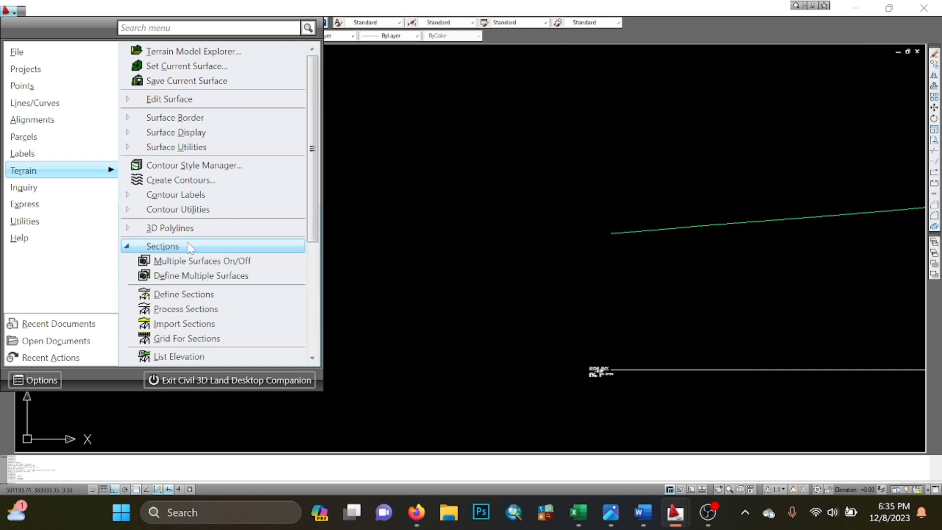
scroll(193, 254, down, 2)
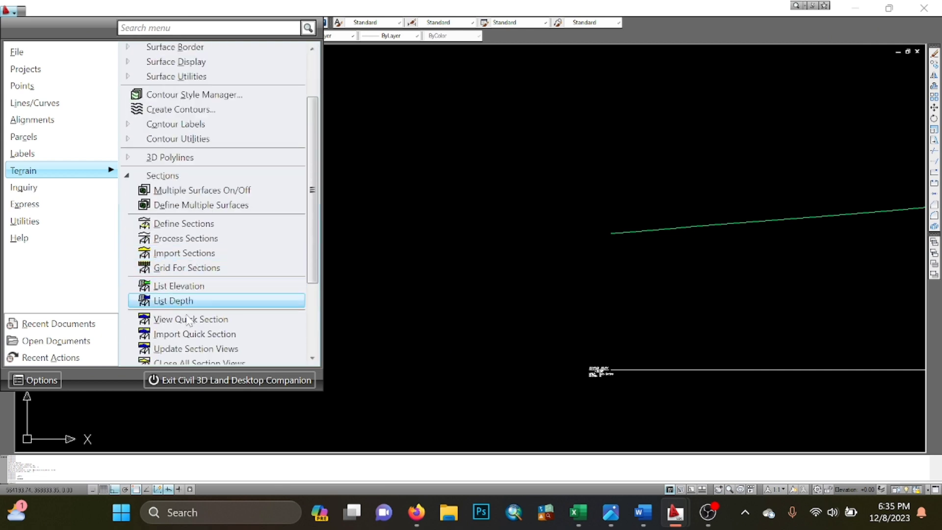
scroll(177, 327, down, 1)
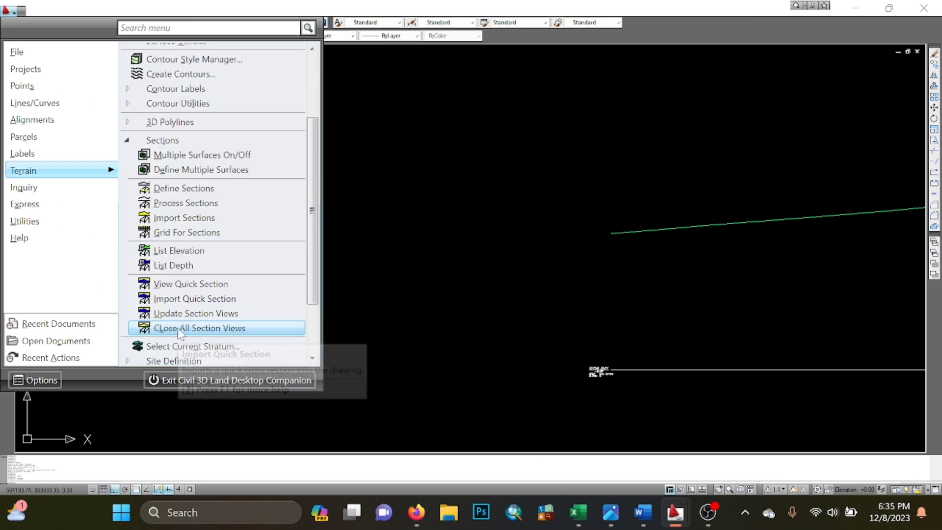
scroll(179, 308, up, 1)
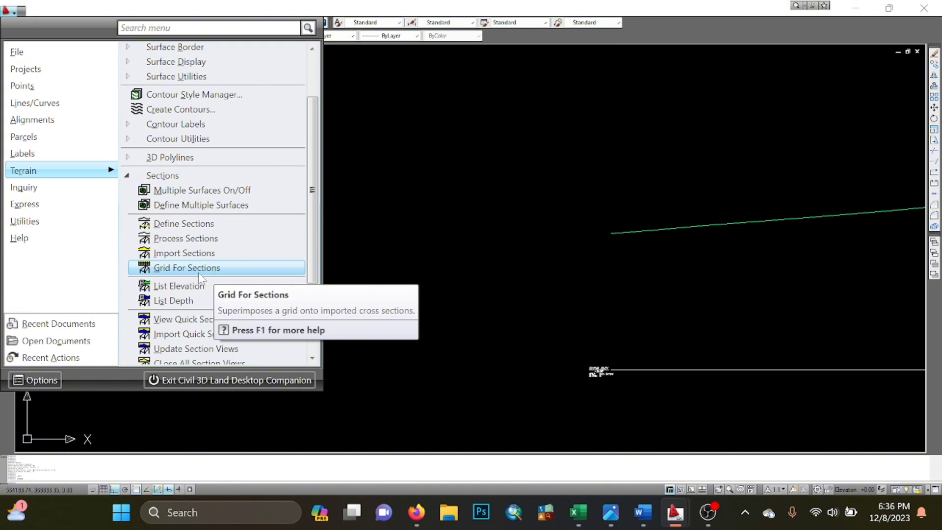
click(7, 10)
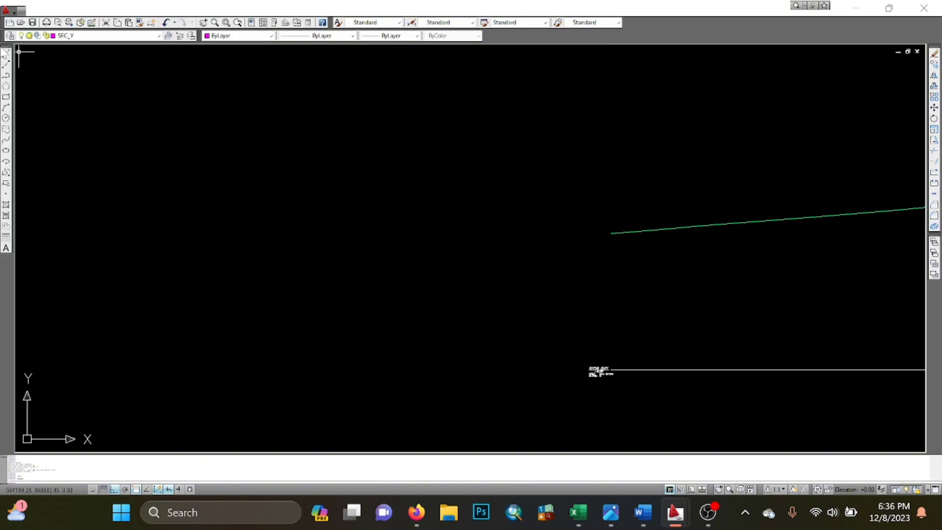
- Superimpose a section grid on the X1 datum block, on layer grid, with elevation and offset increments of 1
click(10, 14)
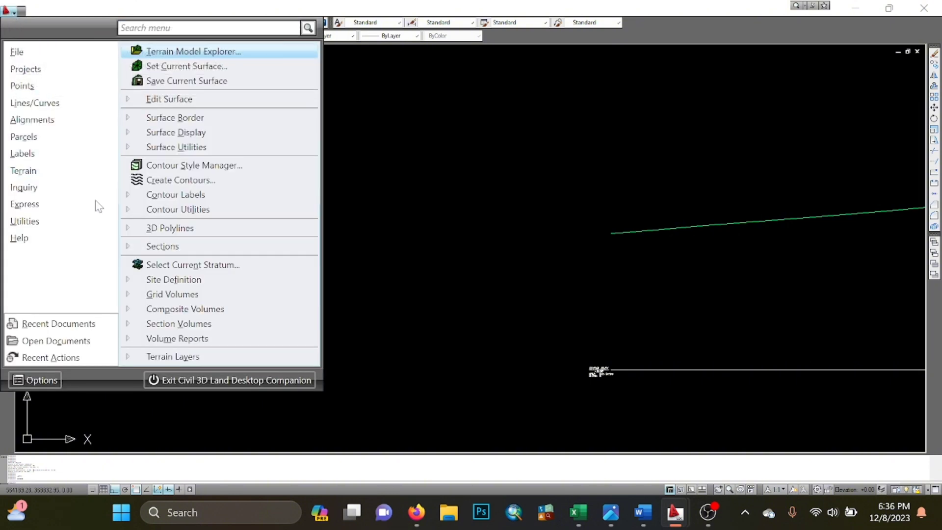
mouse_move(58, 171)
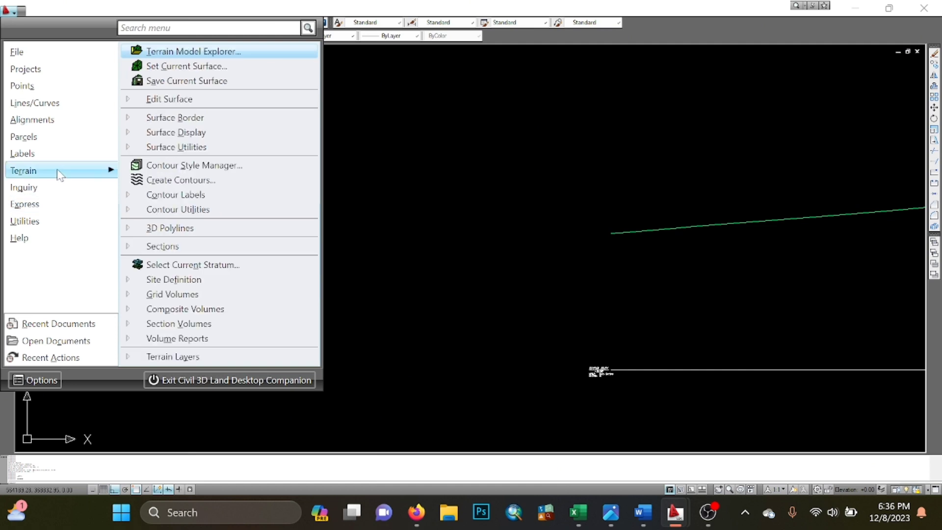
click(166, 246)
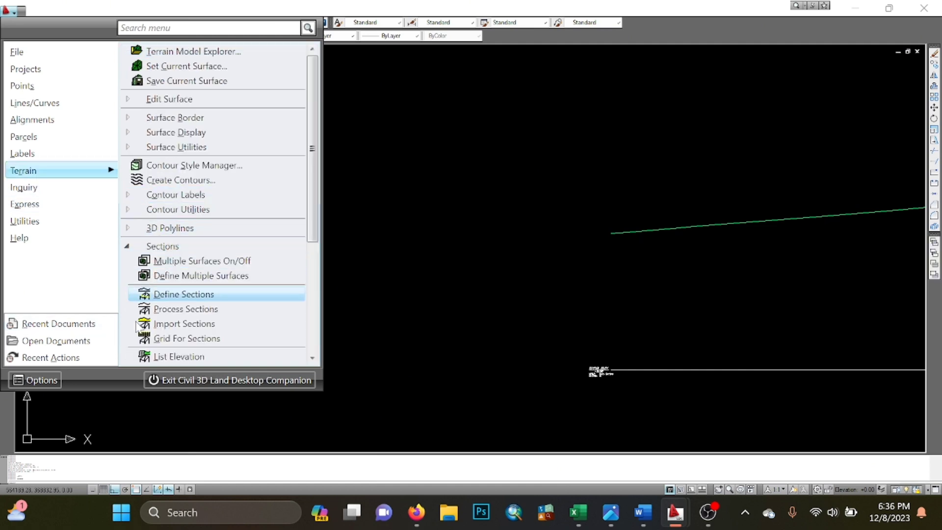
scroll(136, 326, down, 1)
click(200, 300)
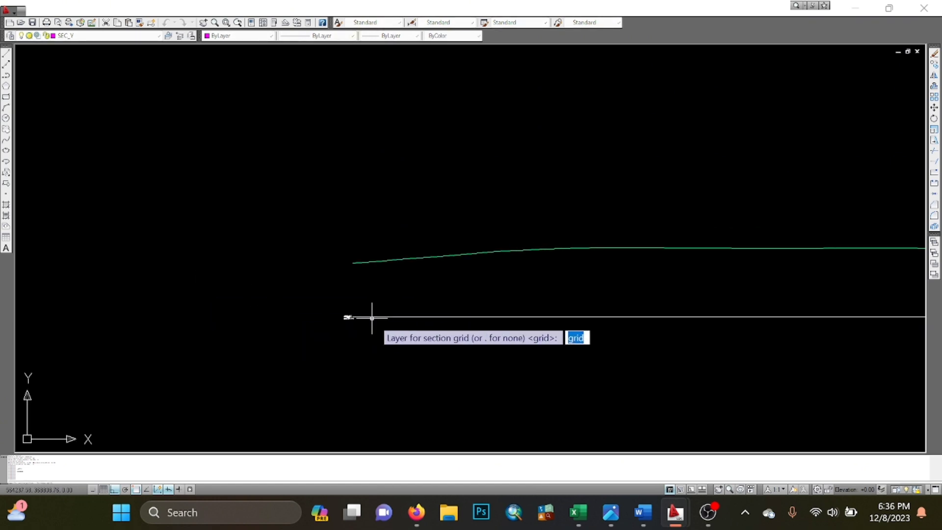
key(Return)
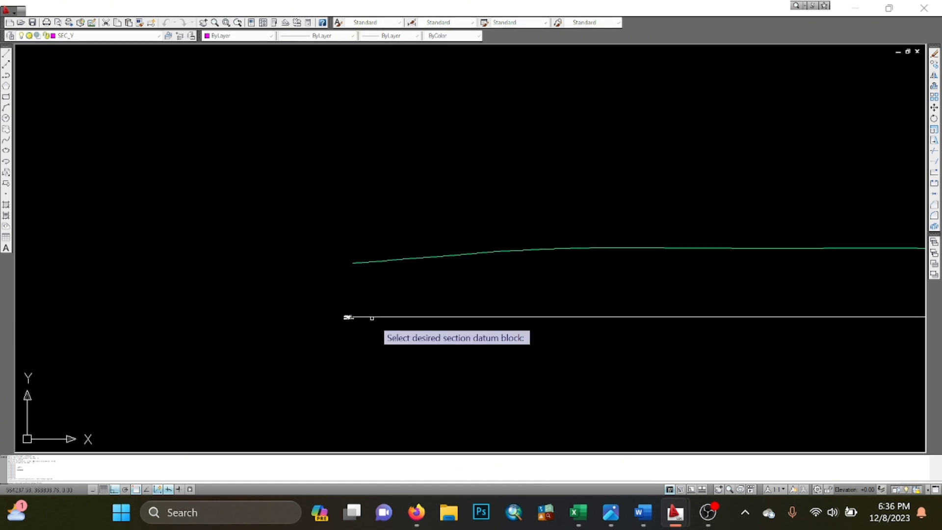
scroll(372, 318, up, 6)
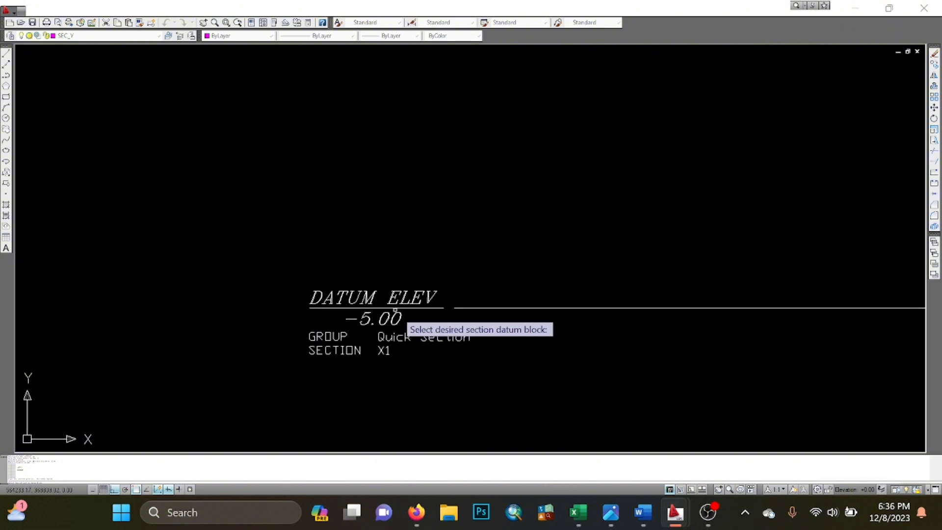
click(395, 310)
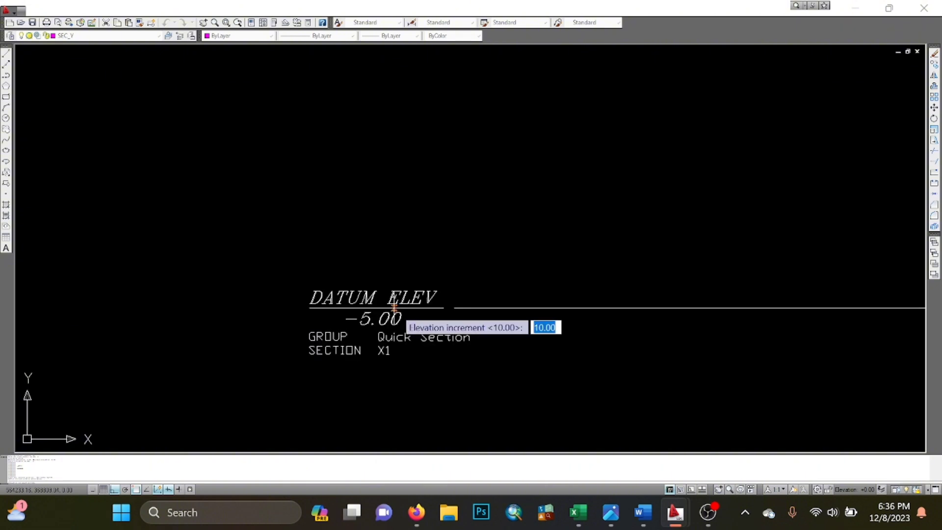
scroll(395, 308, down, 2)
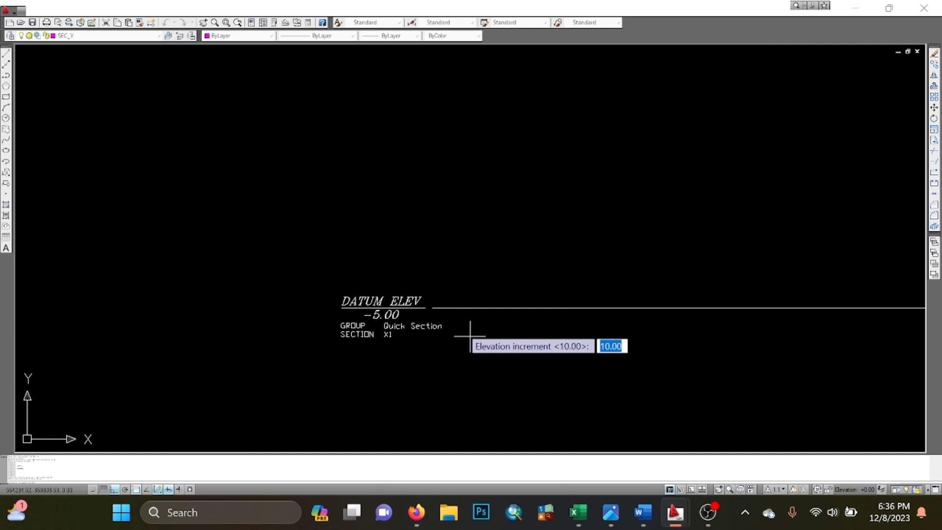
key(Return)
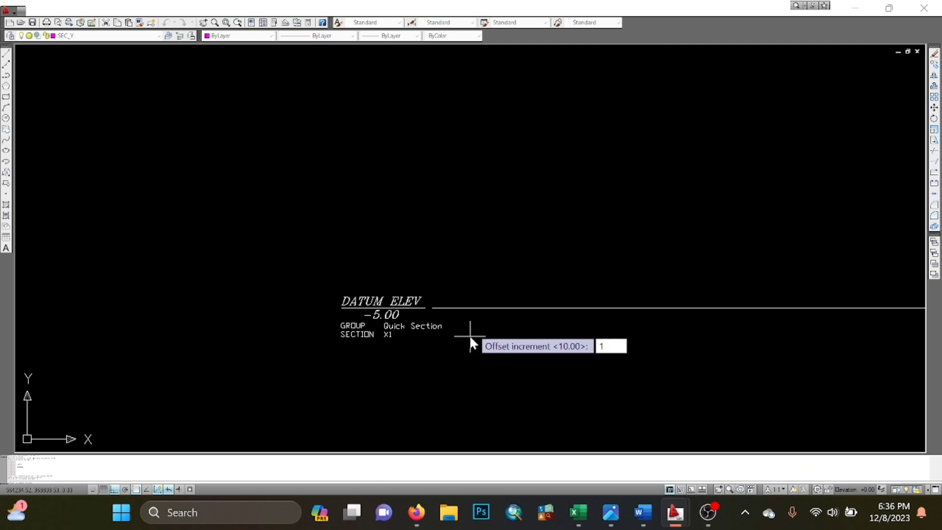
key(Return)
- Examine the section grid along the X1 profile from the datum label to the far end
scroll(455, 324, down, 2)
scroll(472, 271, down, 5)
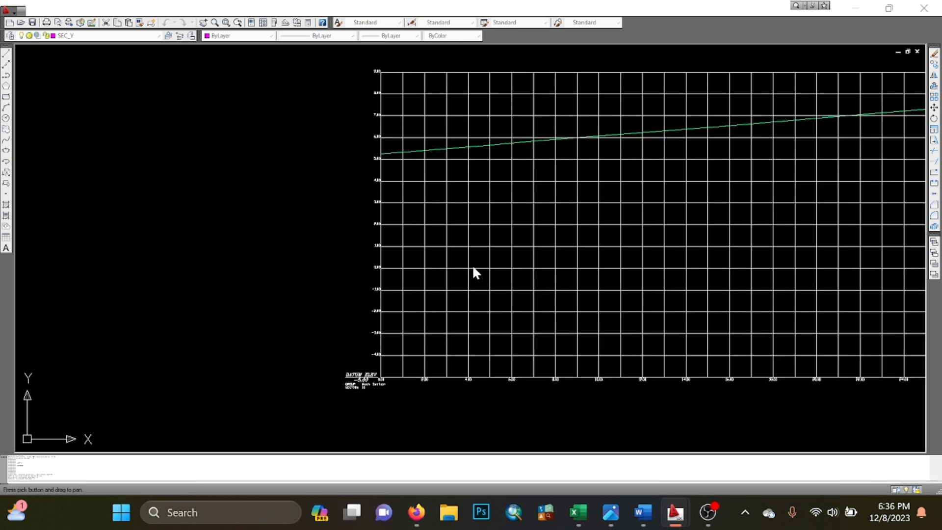
middle_drag(649, 254, 431, 261)
scroll(431, 260, down, 3)
scroll(628, 289, up, 5)
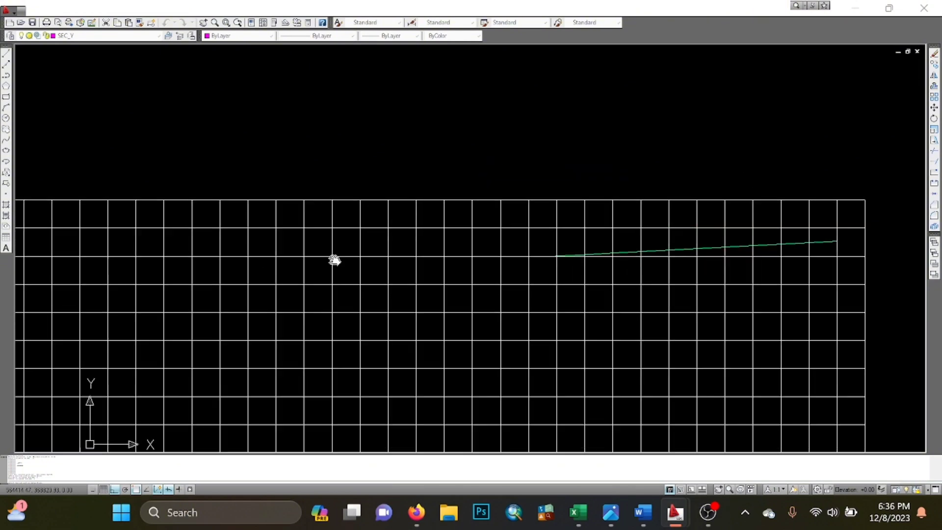
scroll(343, 272, down, 3)
scroll(387, 273, down, 4)
scroll(301, 262, up, 7)
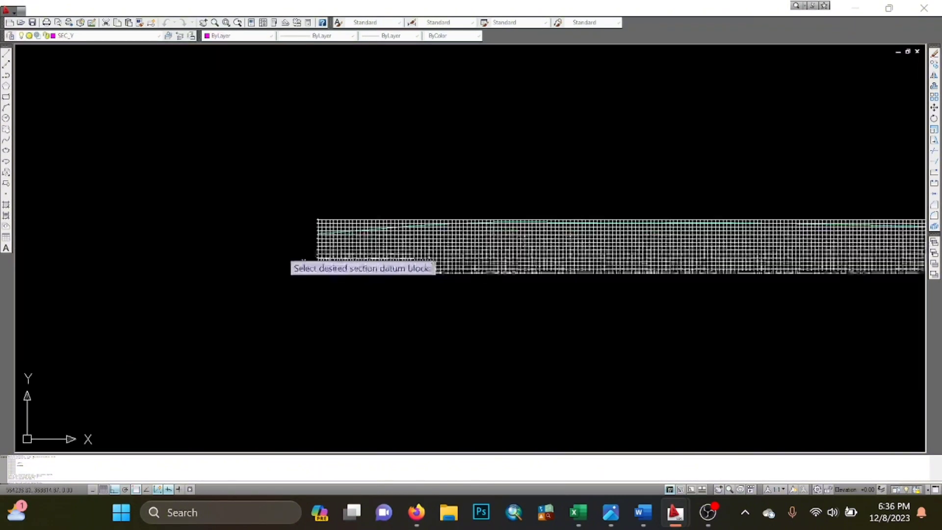
- Examine the datum label and the elevation and offset labels where the section grid begins
scroll(380, 296, up, 4)
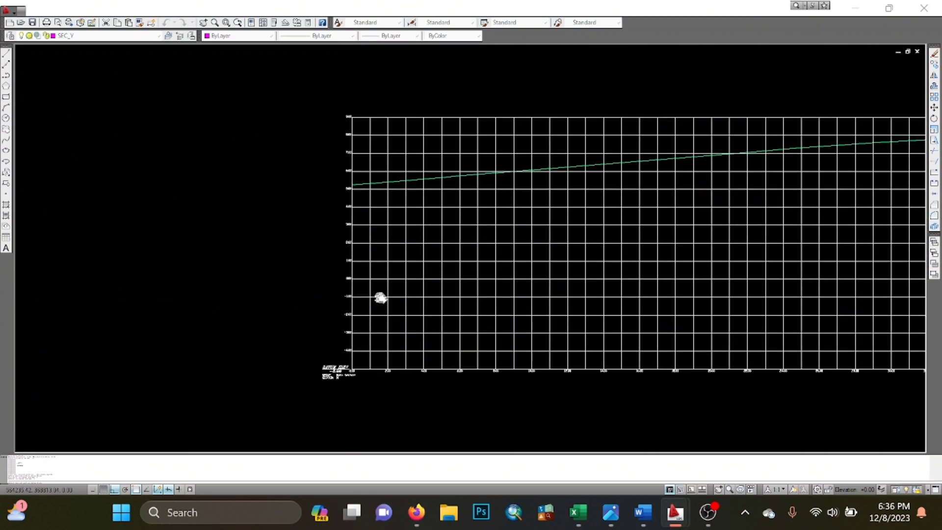
scroll(372, 255, up, 5)
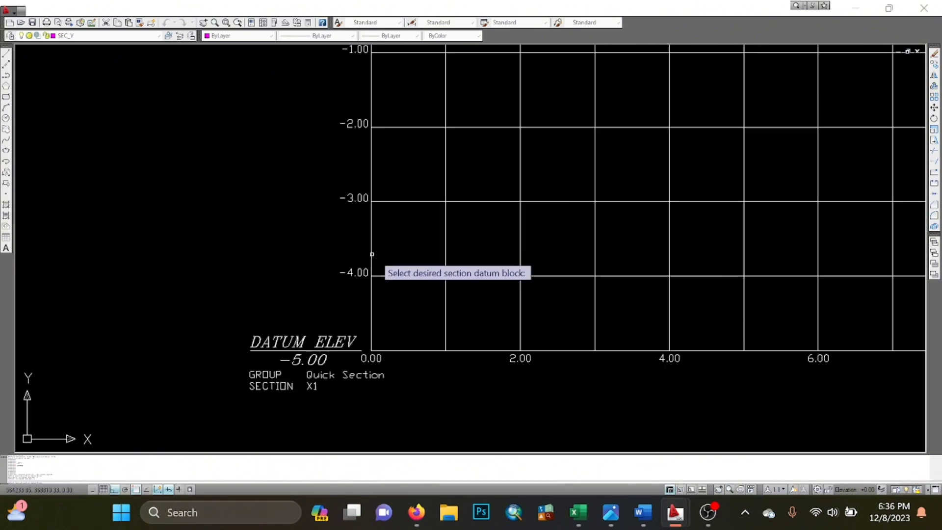
scroll(380, 265, down, 7)
scroll(361, 202, down, 2)
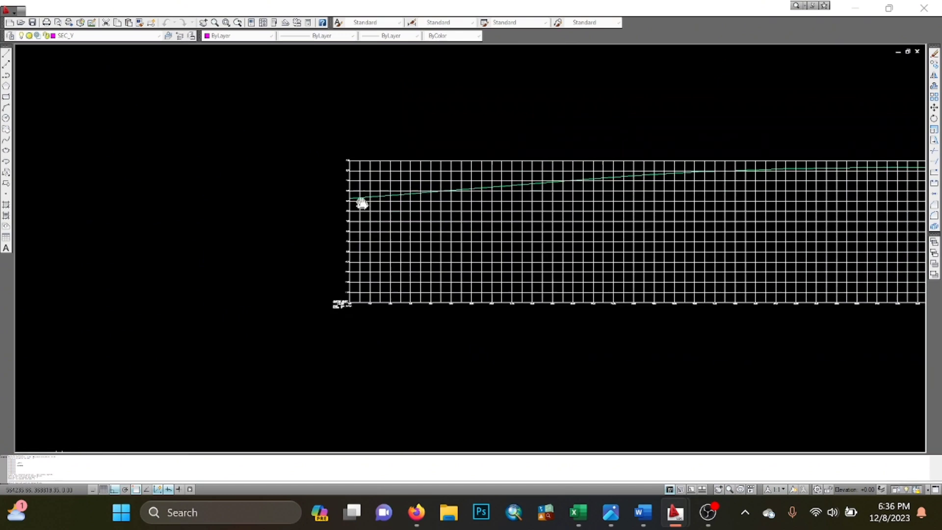
scroll(343, 187, up, 10)
scroll(470, 184, down, 10)
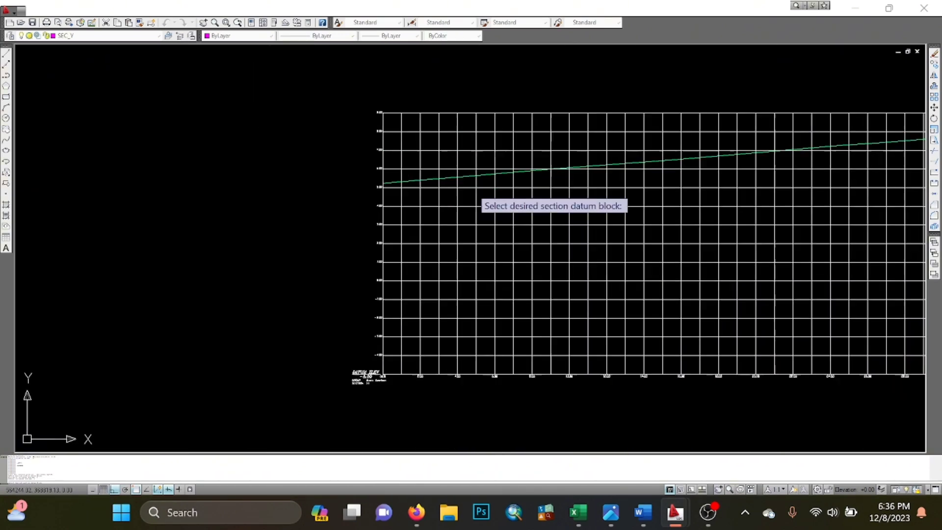
middle_drag(396, 269, 338, 286)
scroll(282, 255, up, 3)
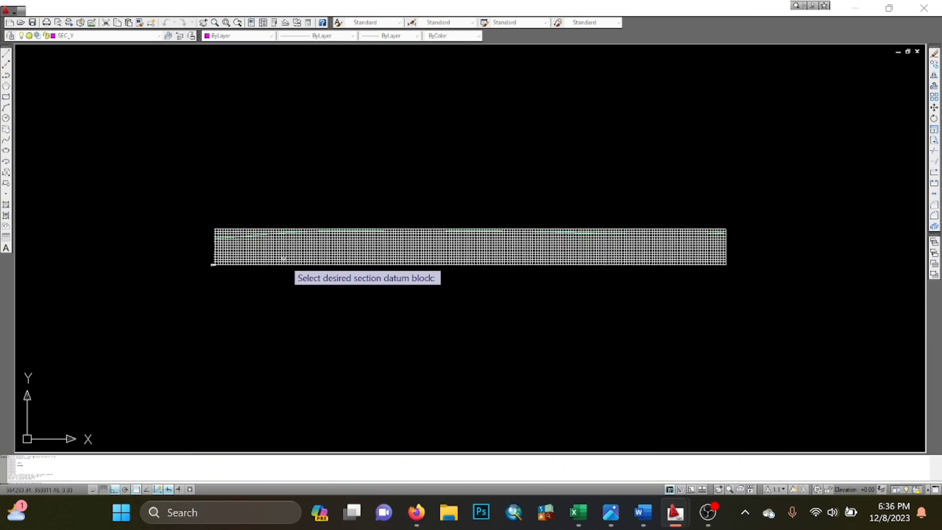
middle_drag(242, 263, 257, 259)
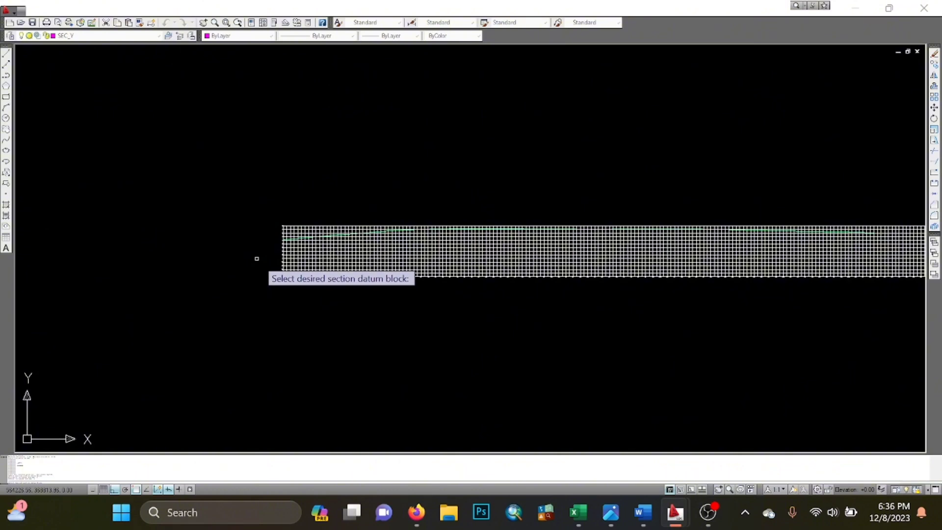
scroll(256, 258, up, 6)
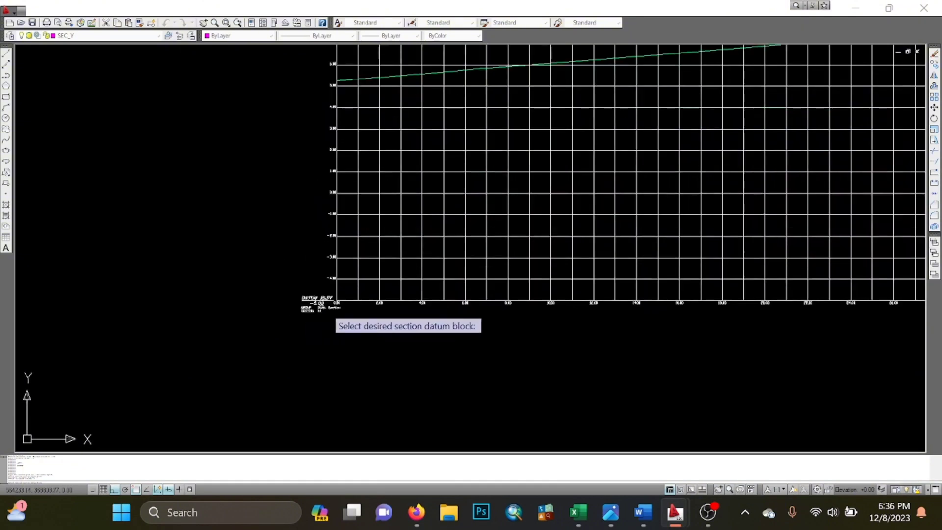
middle_drag(316, 304, 355, 302)
scroll(320, 306, up, 3)
scroll(319, 310, down, 6)
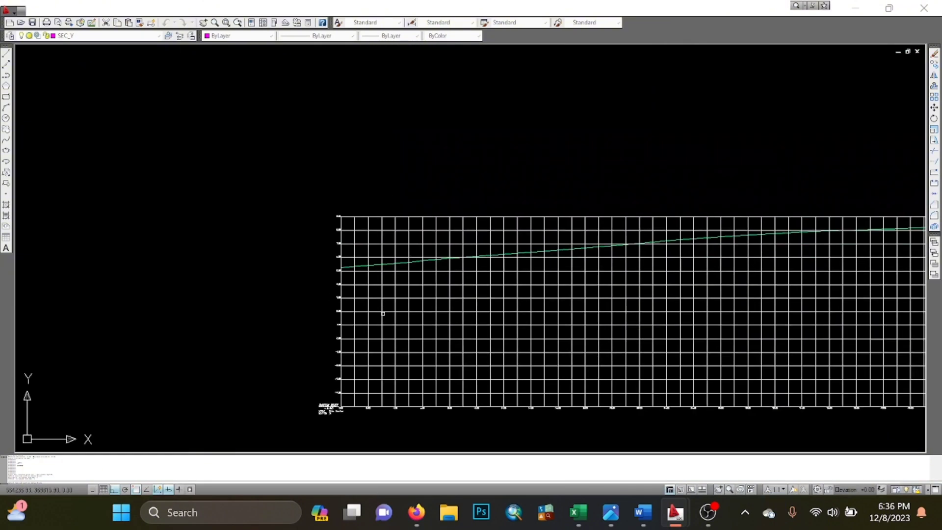
- Compare the green profile line's starting height with the elevation labels along the grid's vertical axis
middle_drag(512, 264, 292, 273)
scroll(323, 264, down, 4)
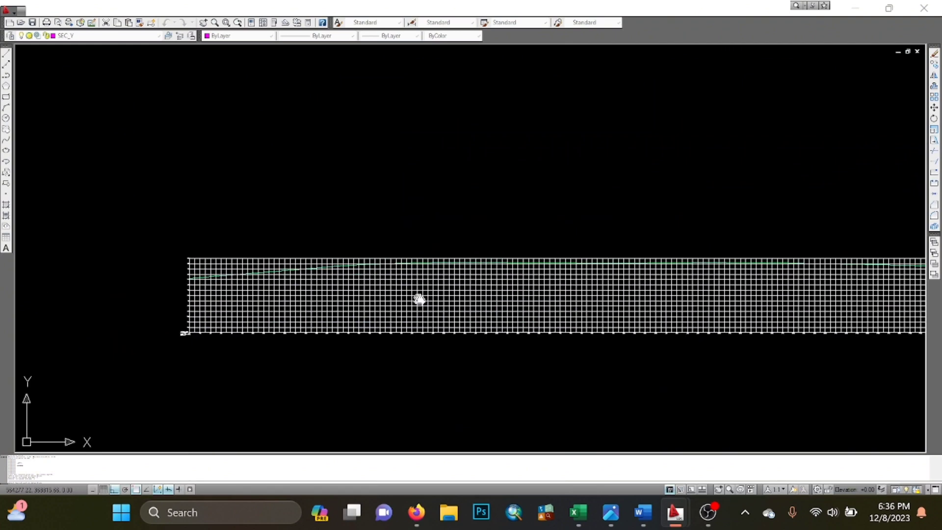
scroll(419, 298, up, 2)
scroll(343, 290, up, 2)
middle_drag(370, 299, 416, 324)
scroll(295, 315, up, 3)
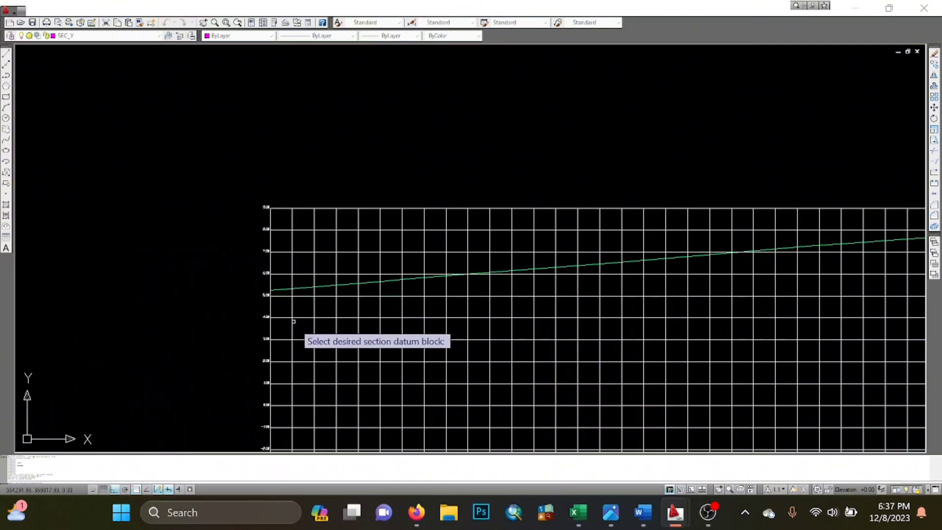
scroll(267, 309, up, 1)
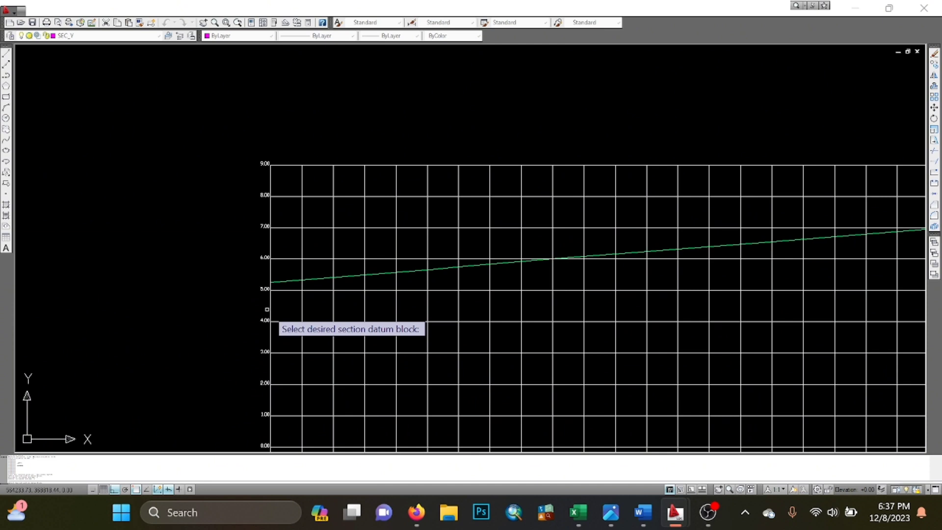
scroll(397, 235, down, 2)
scroll(605, 252, down, 2)
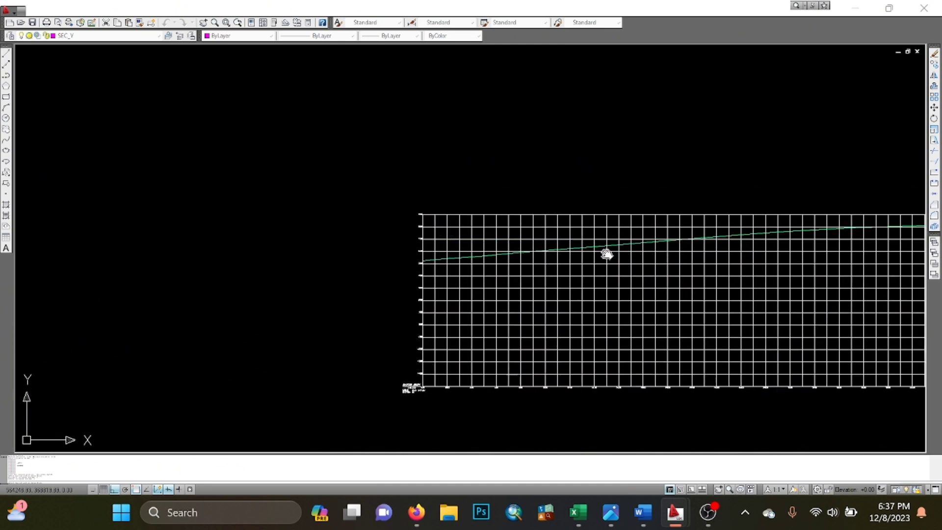
scroll(427, 255, up, 3)
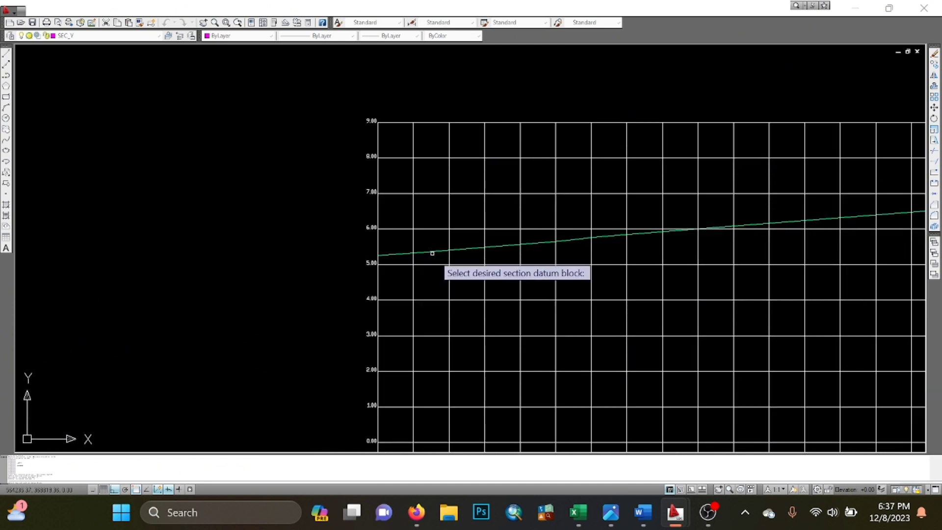
scroll(432, 262, down, 2)
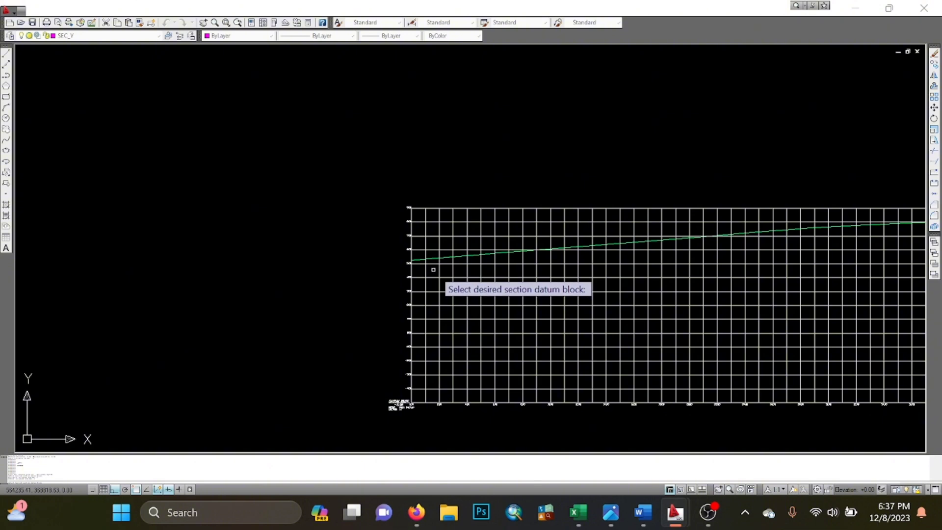
- Add a vertical linear dimension from the profile line's starting point down to the datum line, outside the grid's starting edge
click(433, 269)
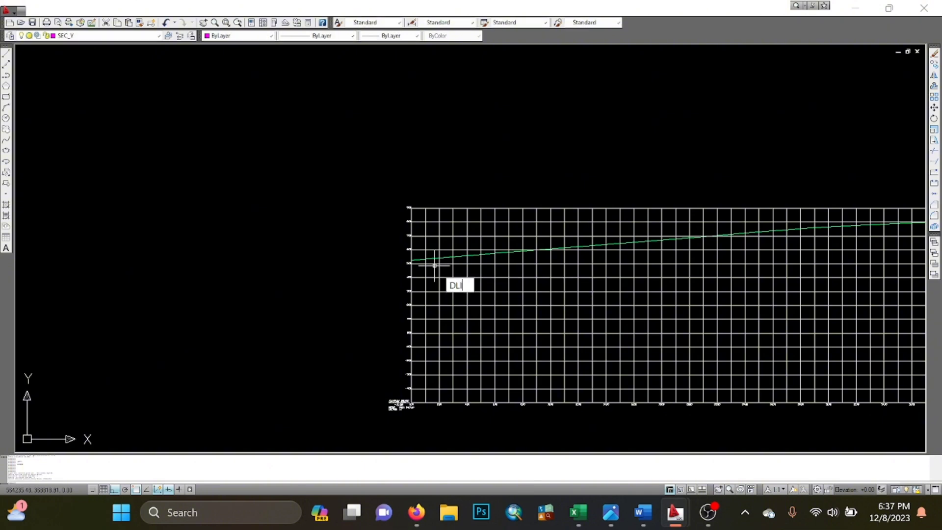
text(DLI)
key(Return)
scroll(434, 264, down, 5)
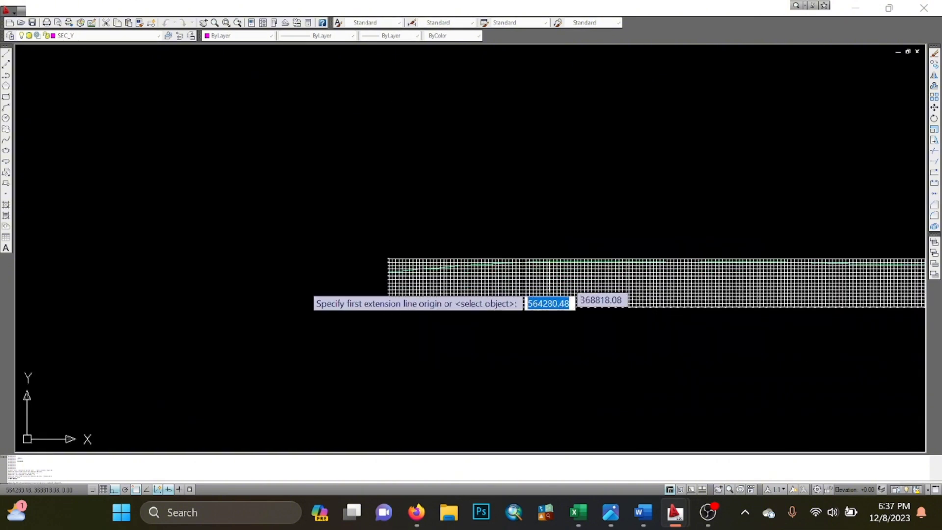
middle_drag(613, 291, 338, 292)
scroll(645, 284, up, 6)
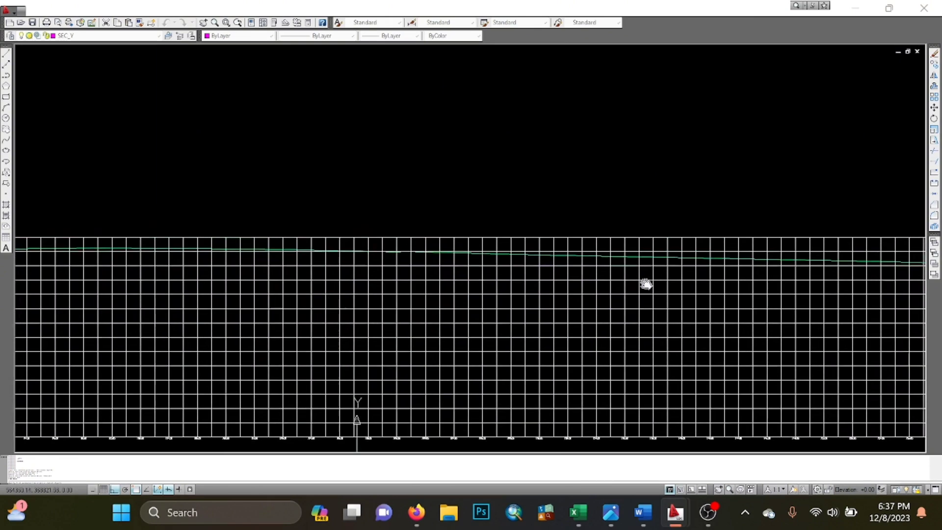
middle_drag(645, 284, 564, 163)
middle_drag(591, 267, 694, 359)
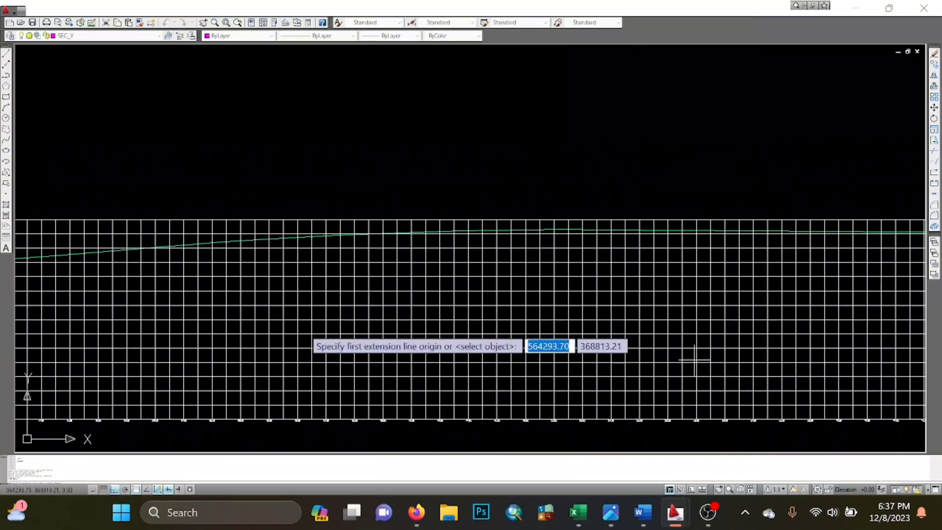
middle_drag(441, 387, 771, 360)
middle_drag(312, 360, 666, 437)
scroll(592, 393, up, 5)
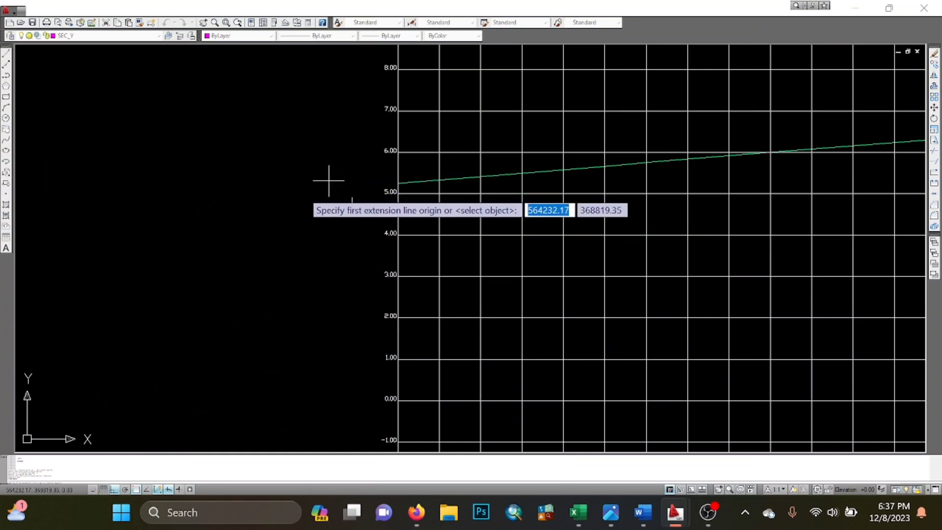
scroll(388, 188, up, 5)
scroll(431, 150, down, 6)
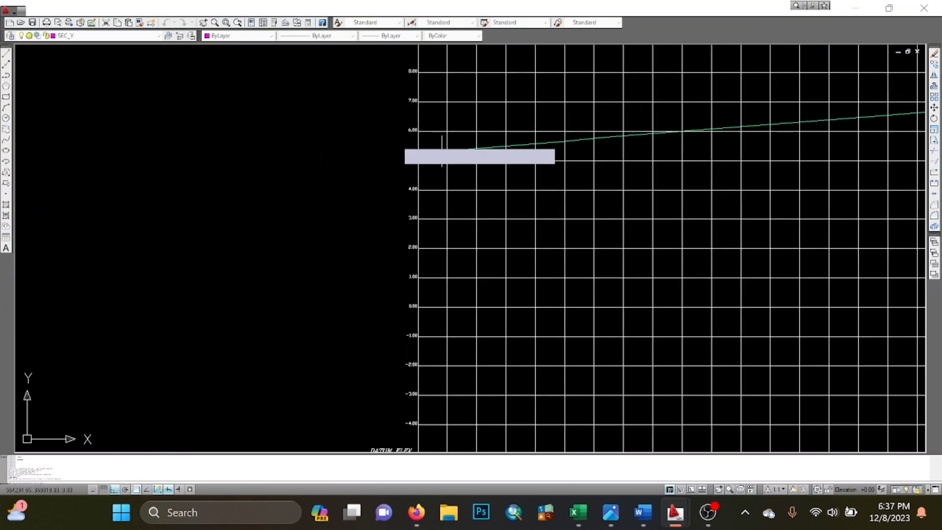
click(441, 152)
scroll(441, 152, down, 5)
scroll(454, 240, up, 8)
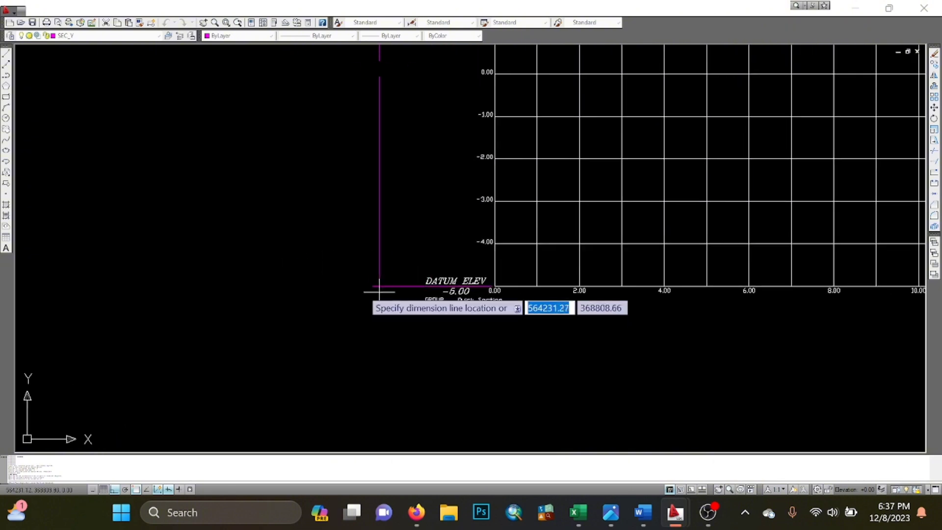
scroll(388, 324, down, 5)
scroll(429, 165, up, 3)
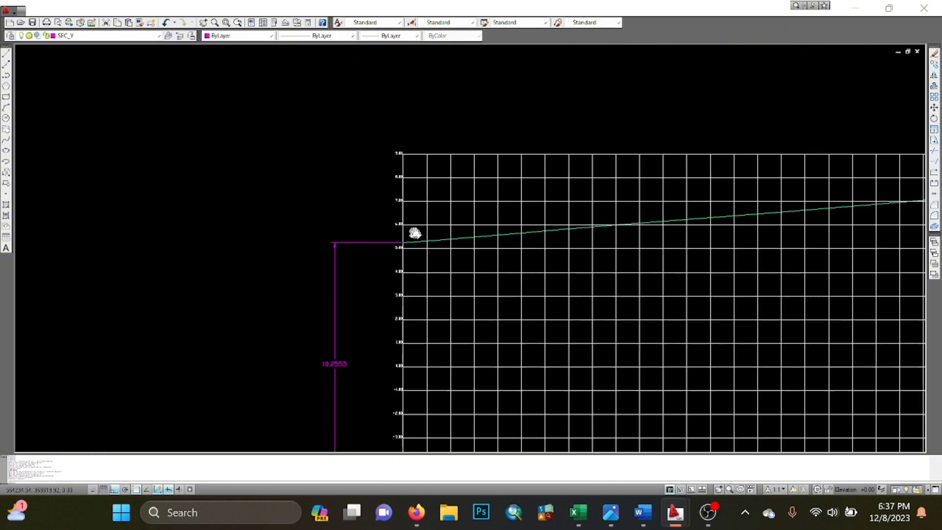
scroll(340, 309, down, 5)
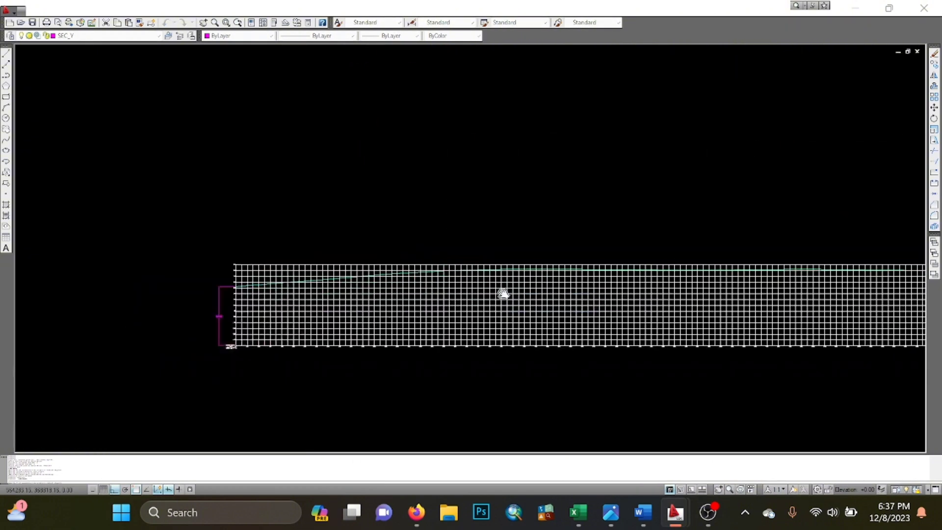
- Add a vertical linear dimension from the profile line's highest point down to the datum line, outside the existing starting-point dimension
scroll(523, 304, up, 8)
scroll(451, 259, down, 3)
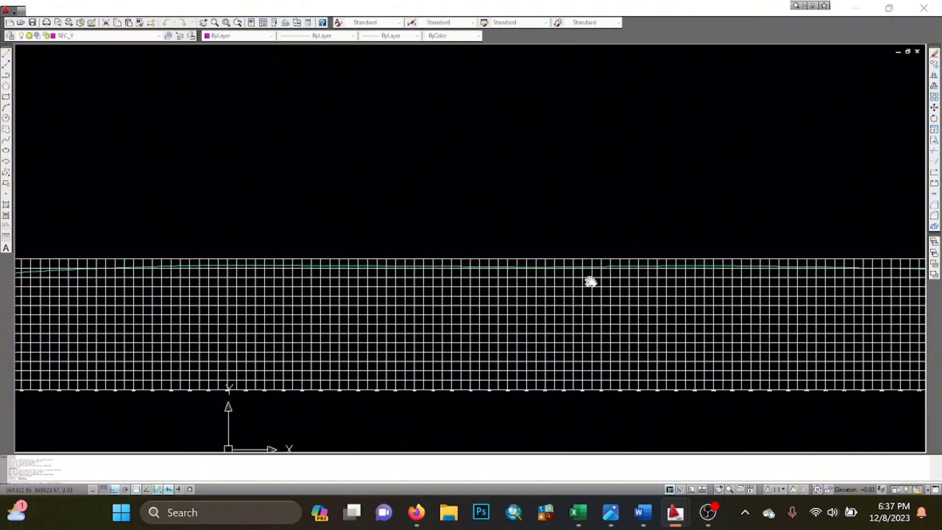
scroll(681, 286, up, 3)
scroll(390, 273, up, 10)
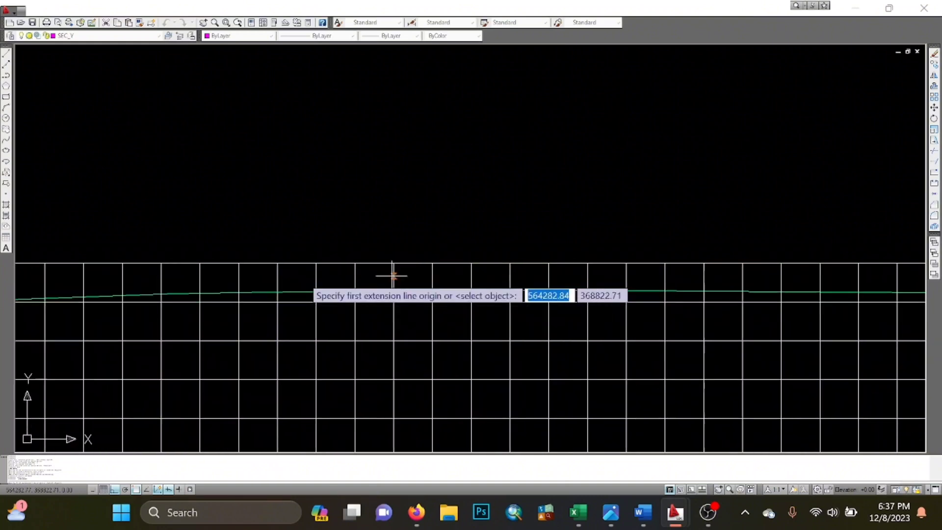
click(492, 277)
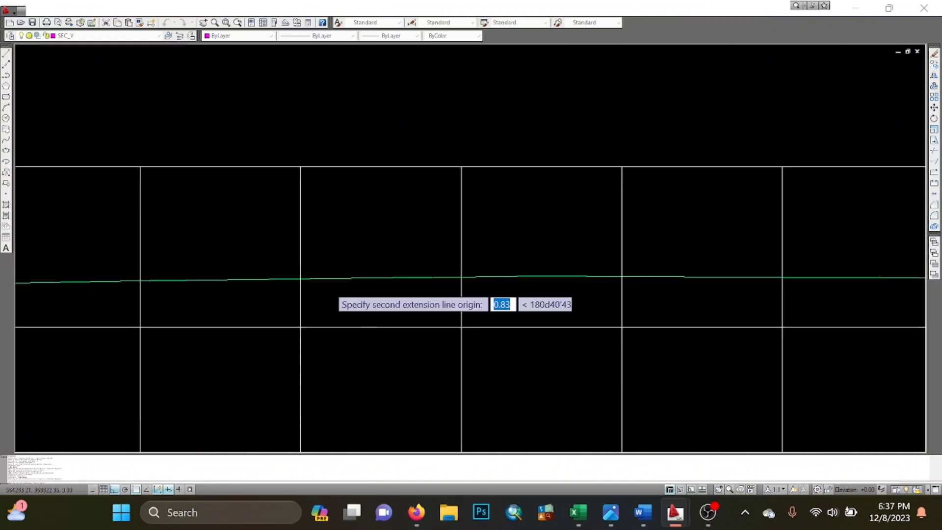
scroll(496, 277, down, 10)
scroll(510, 276, down, 3)
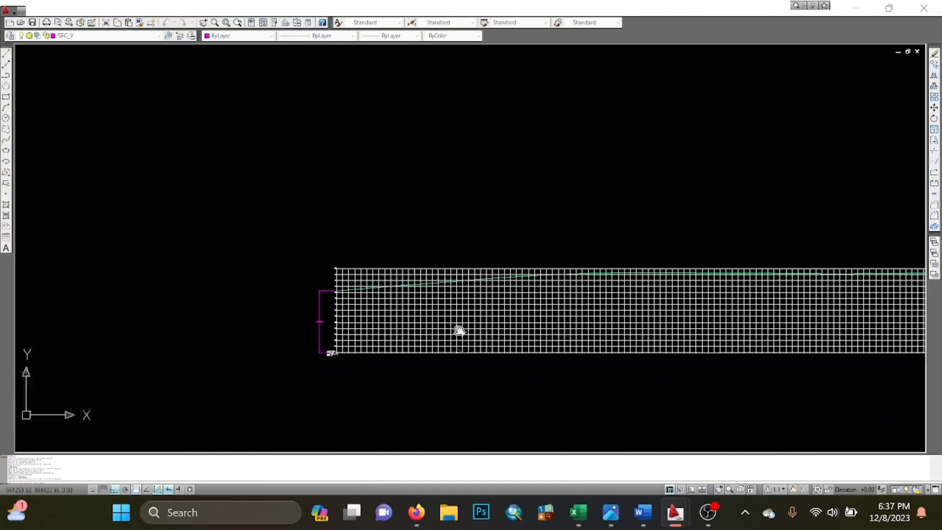
middle_drag(787, 301, 667, 312)
scroll(667, 312, up, 10)
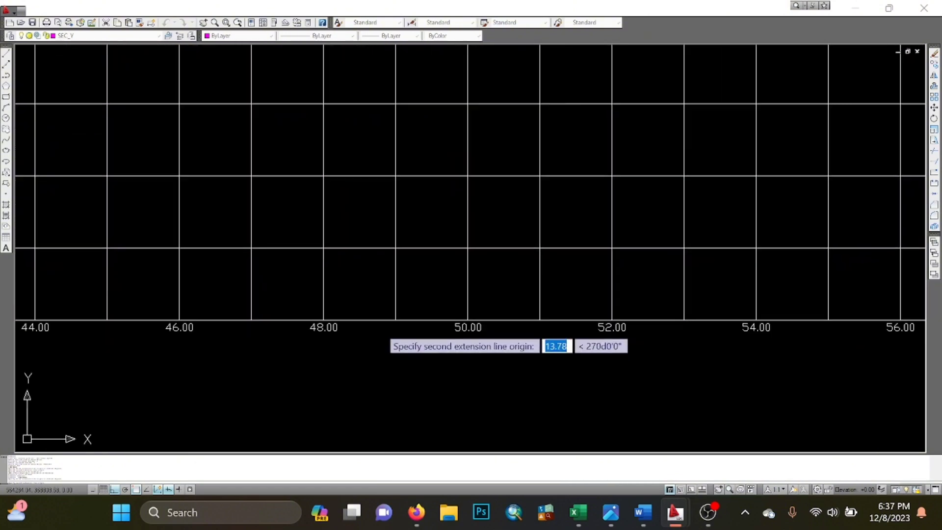
click(484, 315)
scroll(485, 316, down, 10)
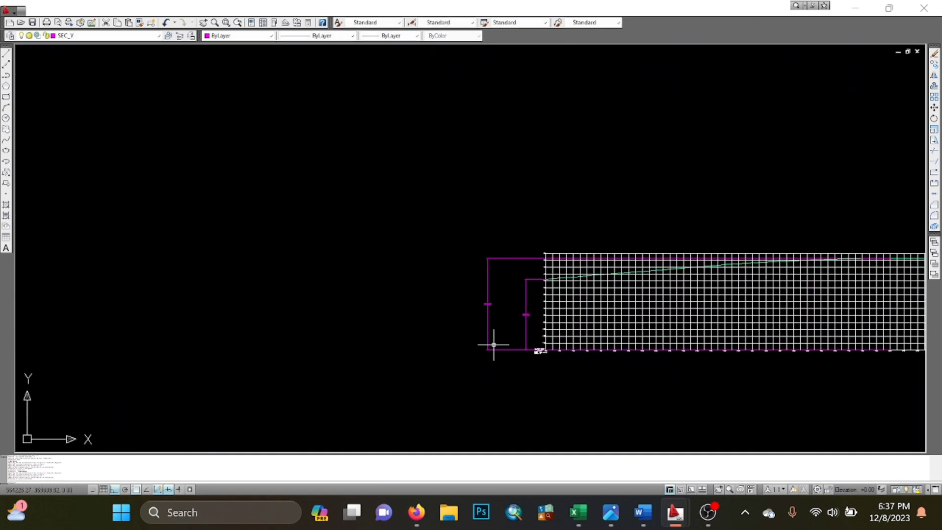
- Read the values of the two vertical height dimensions beside the section grid's starting edge
scroll(494, 340, up, 8)
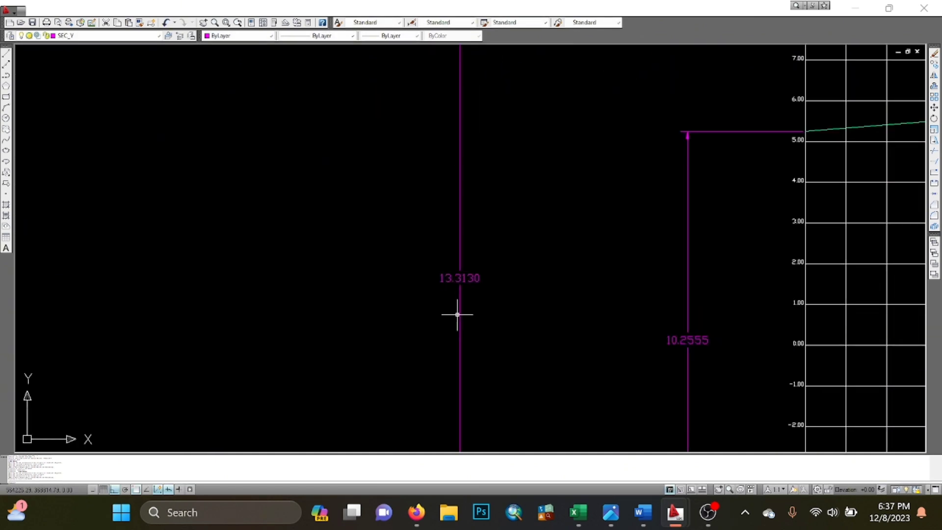
scroll(457, 314, down, 5)
scroll(490, 309, up, 8)
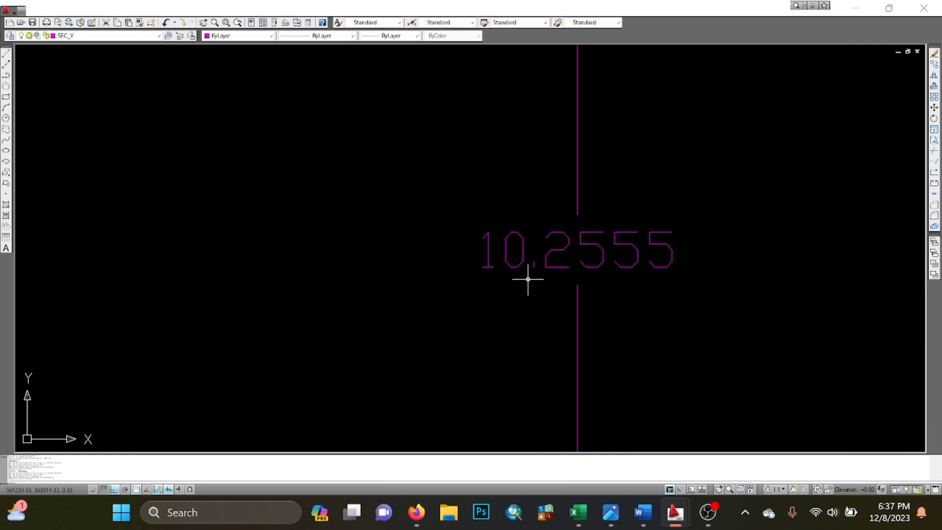
scroll(528, 279, down, 3)
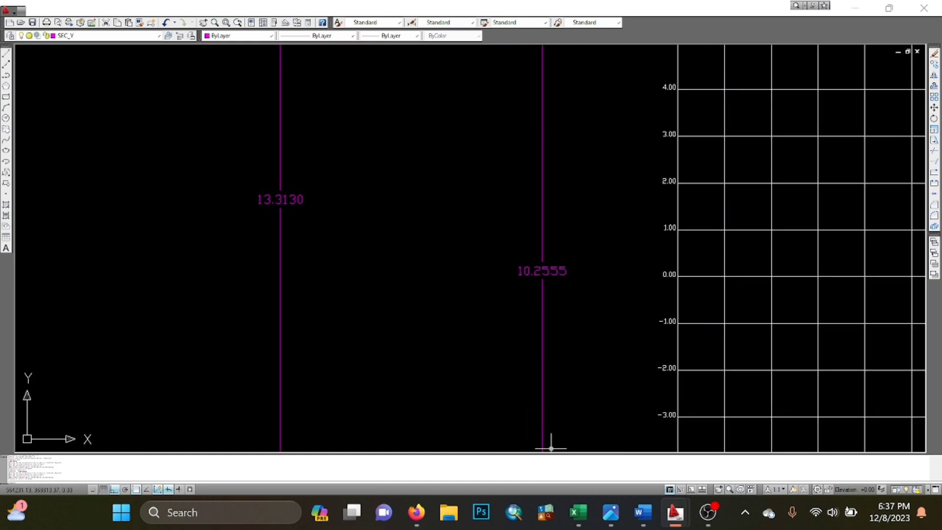
scroll(362, 274, down, 5)
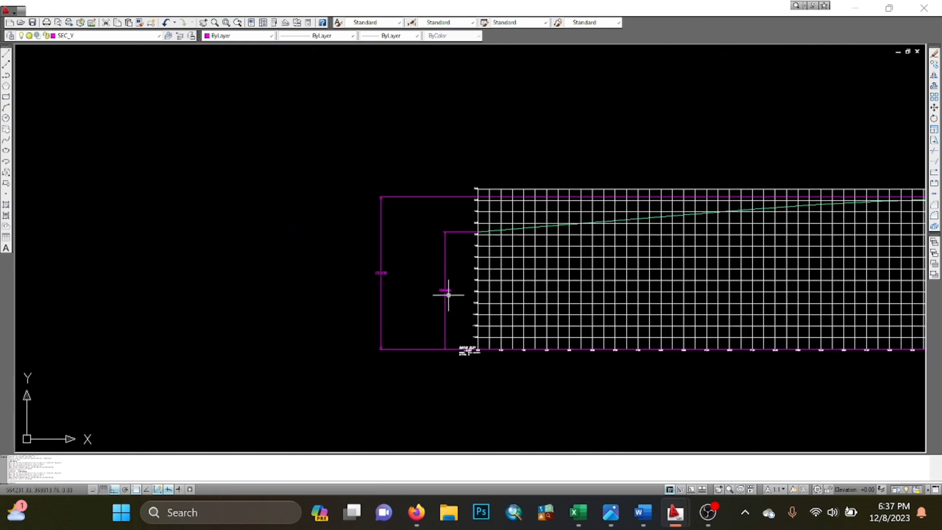
scroll(447, 294, up, 8)
- Switch to the EXCEL CUT AND FILL workbook and correct the first section label in cell B37 to X1
mouse_move(576, 518)
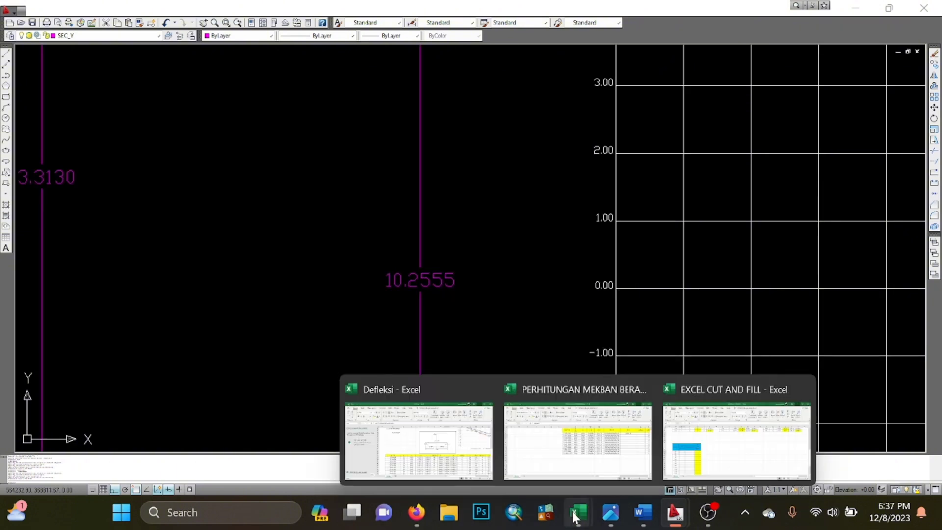
click(556, 444)
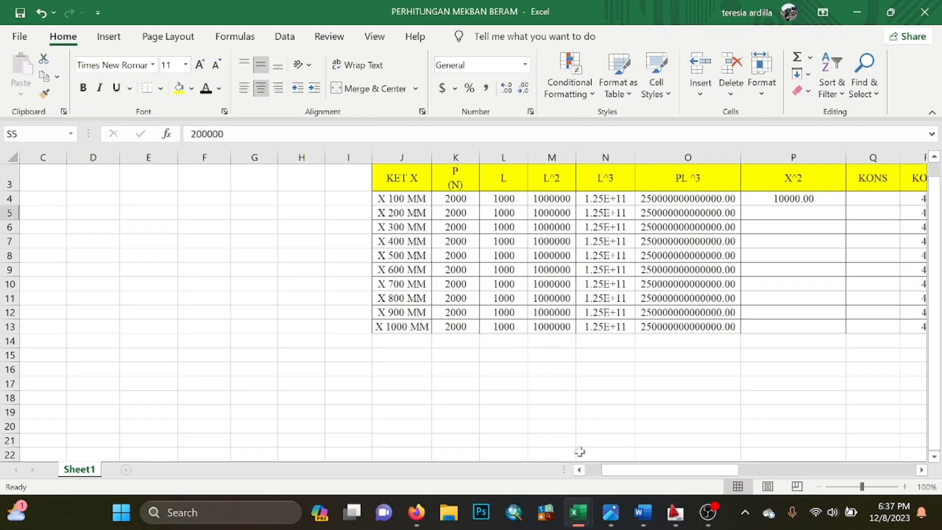
mouse_move(578, 513)
click(736, 437)
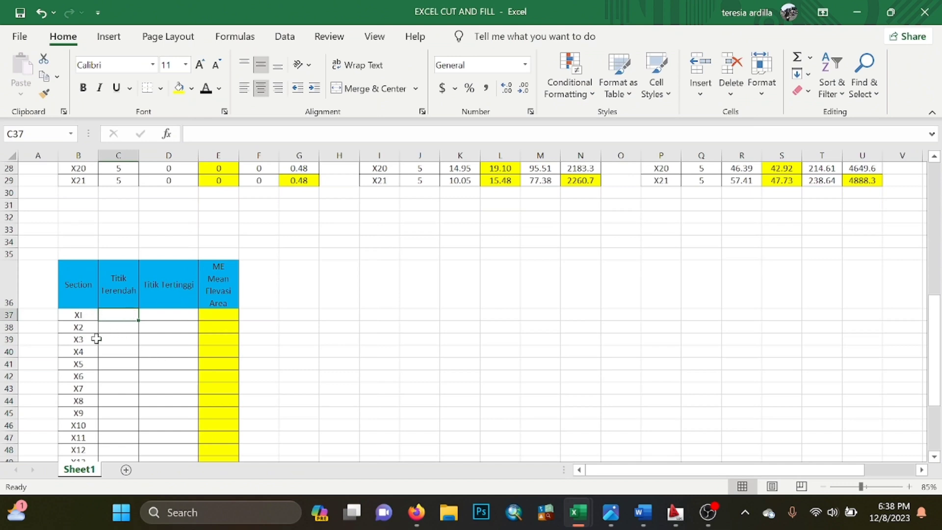
click(85, 316)
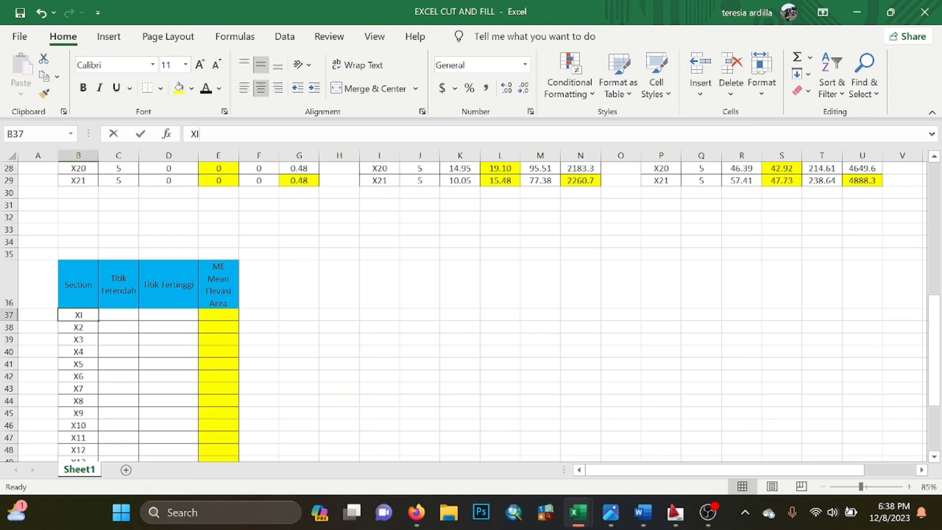
key(F2)
key(BackSpace)
text(1)
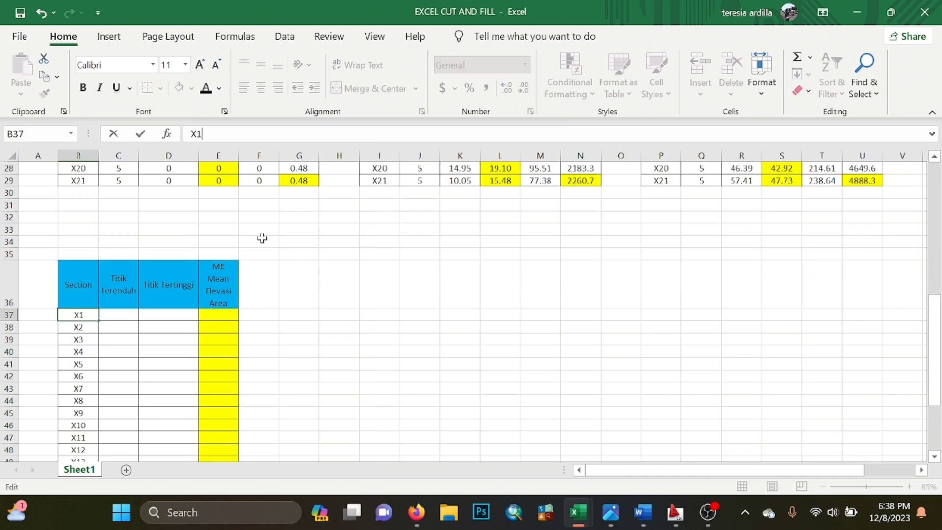
click(367, 294)
- Select X1's Titik Terendah cell, then return to the AutoCAD section drawing and recheck the profile's starting-point height dimension
click(128, 318)
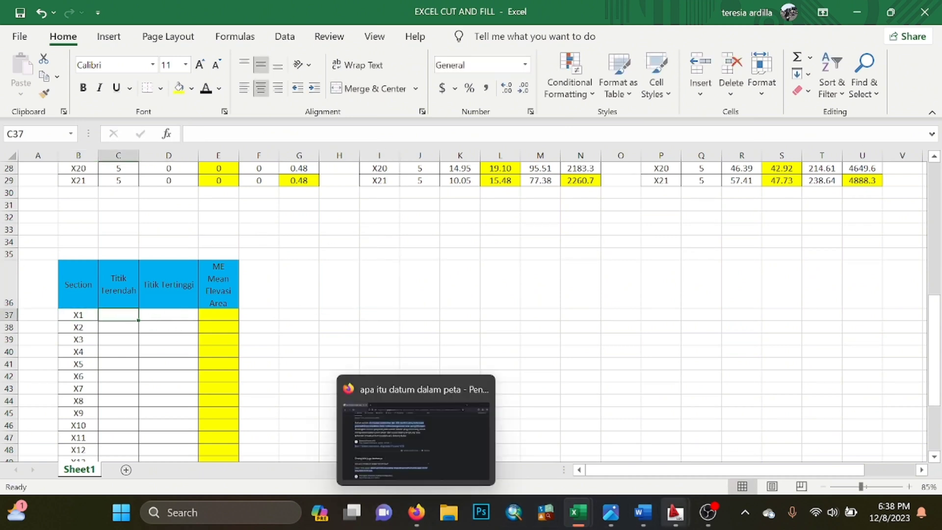
click(676, 512)
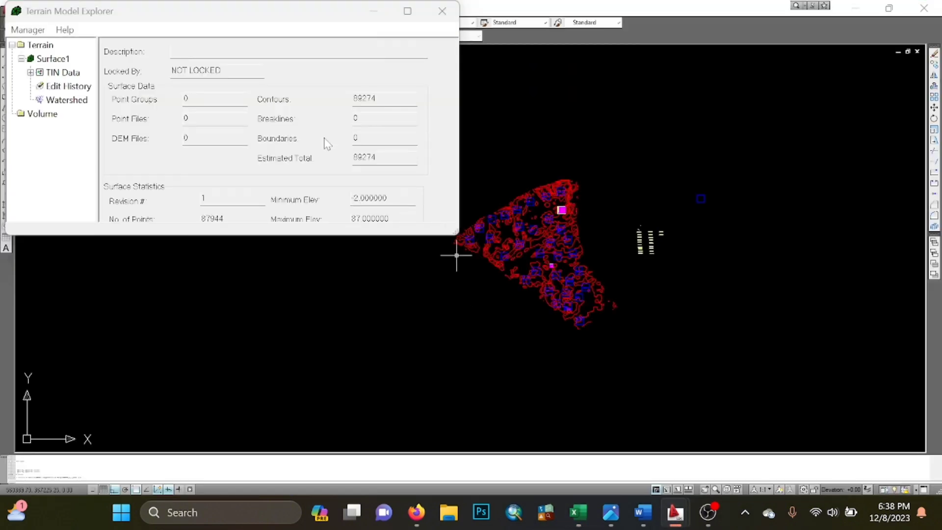
click(385, 11)
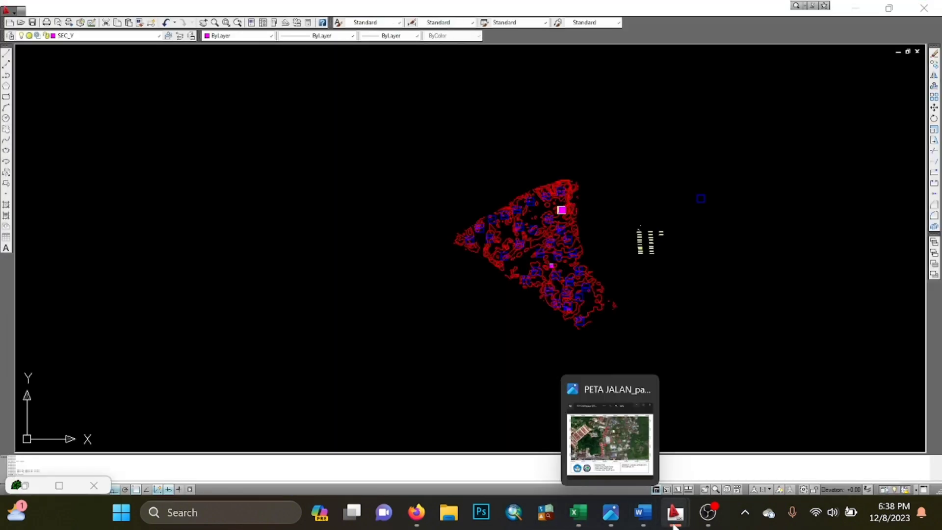
mouse_move(675, 512)
click(728, 445)
scroll(459, 199, down, 3)
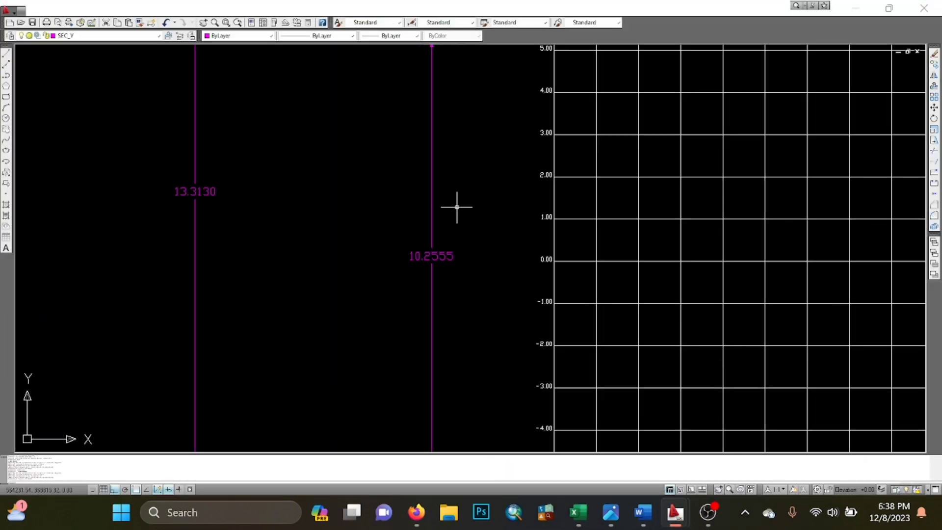
scroll(526, 229, down, 5)
scroll(526, 229, up, 6)
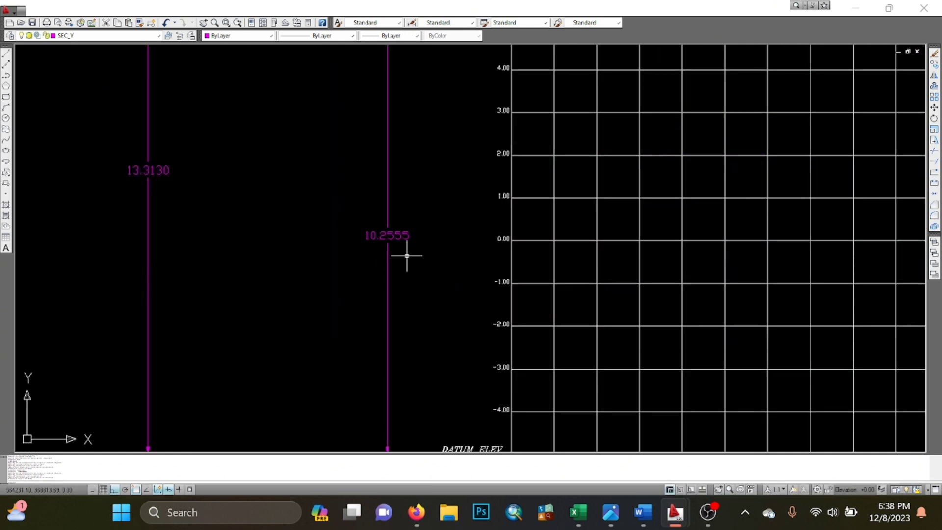
- Switch to the EXCEL CUT AND FILL workbook and enter 10.26 as the Titik Terendah of section X1
mouse_move(642, 512)
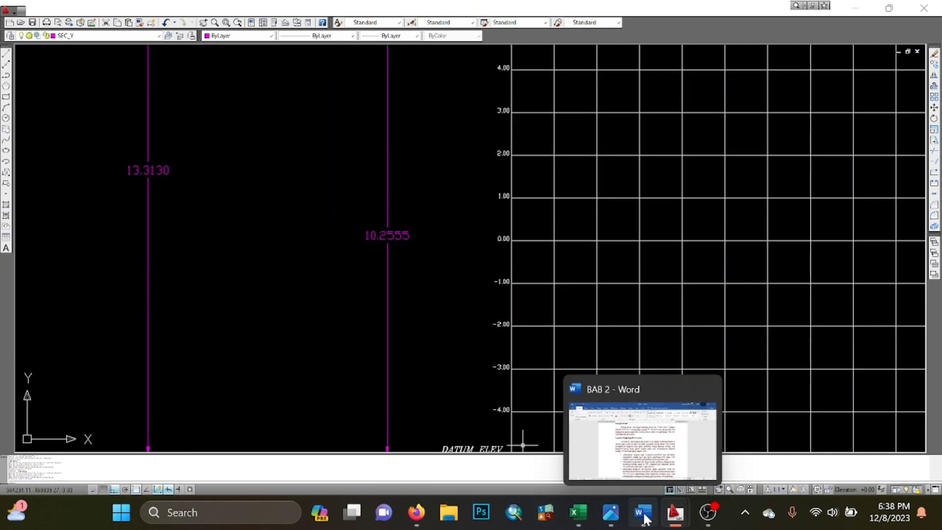
mouse_move(578, 512)
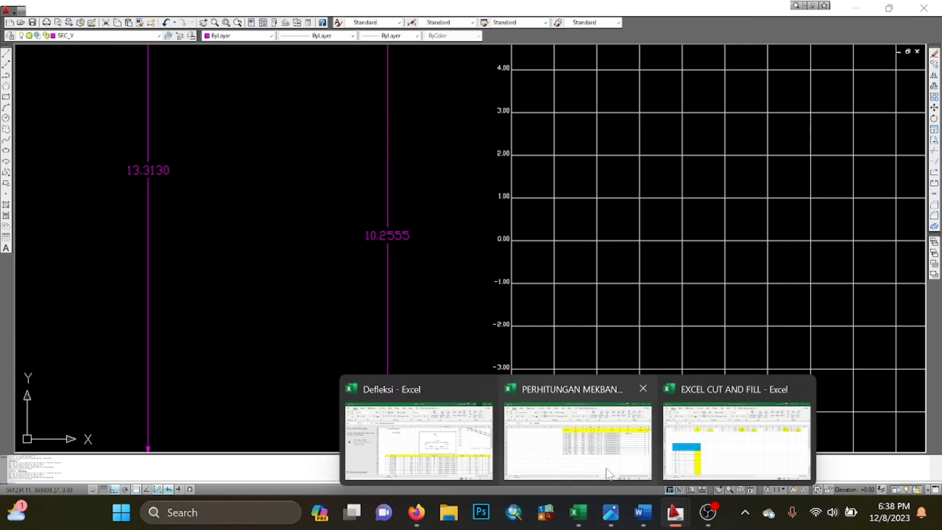
click(704, 471)
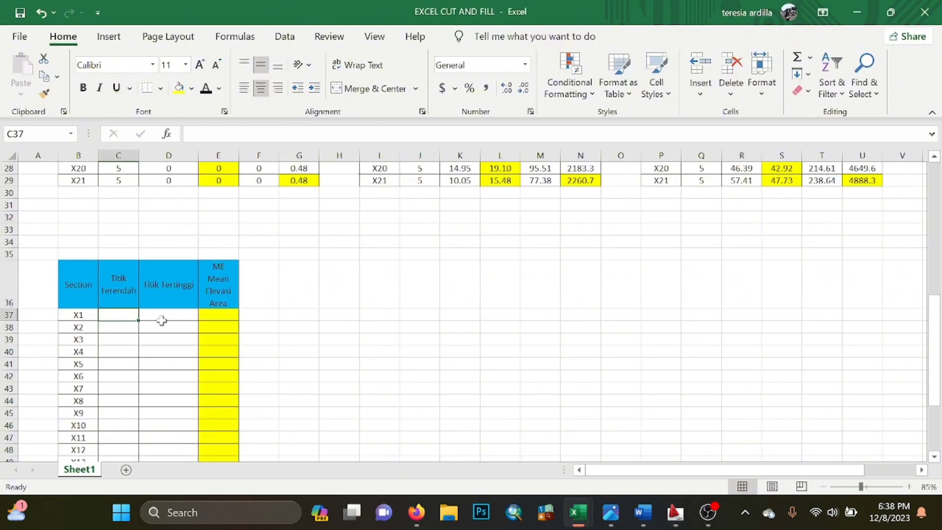
text(10.26)
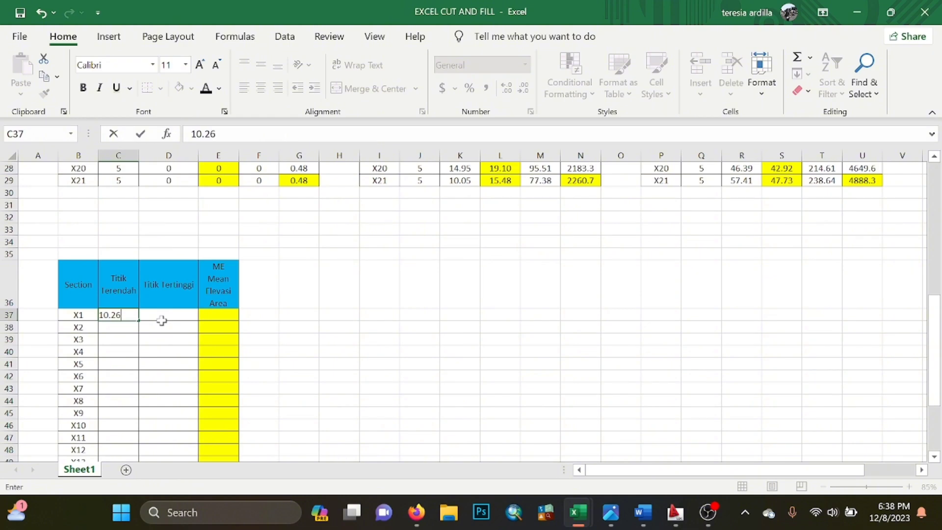
key(Return)
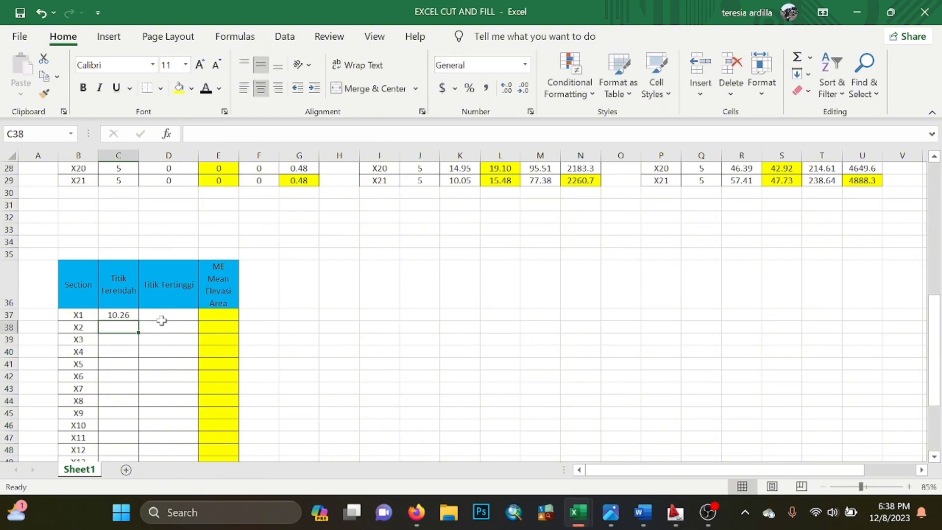
- Recheck the highest-point dimension in the AutoCAD section drawing and enter 13.31 as X1's Titik Tertinggi in EXCEL CUT AND FILL
click(183, 315)
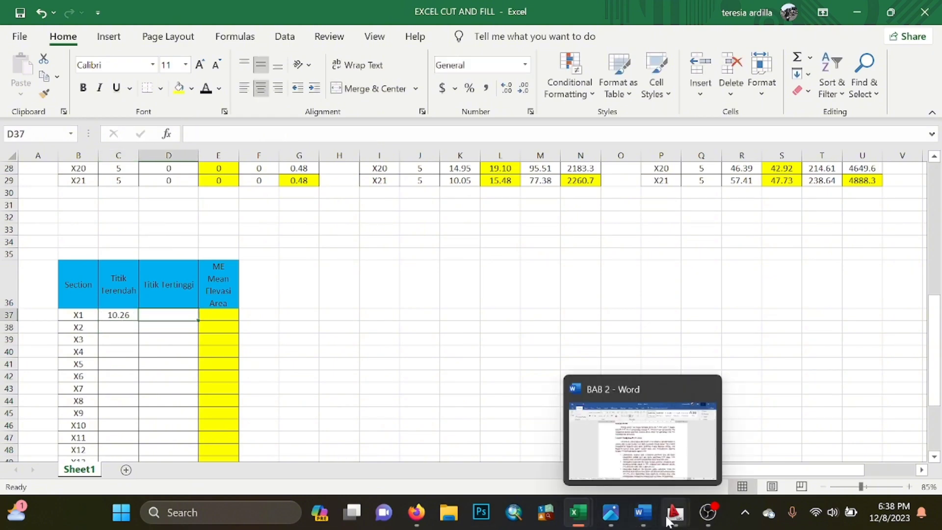
mouse_move(675, 512)
click(648, 464)
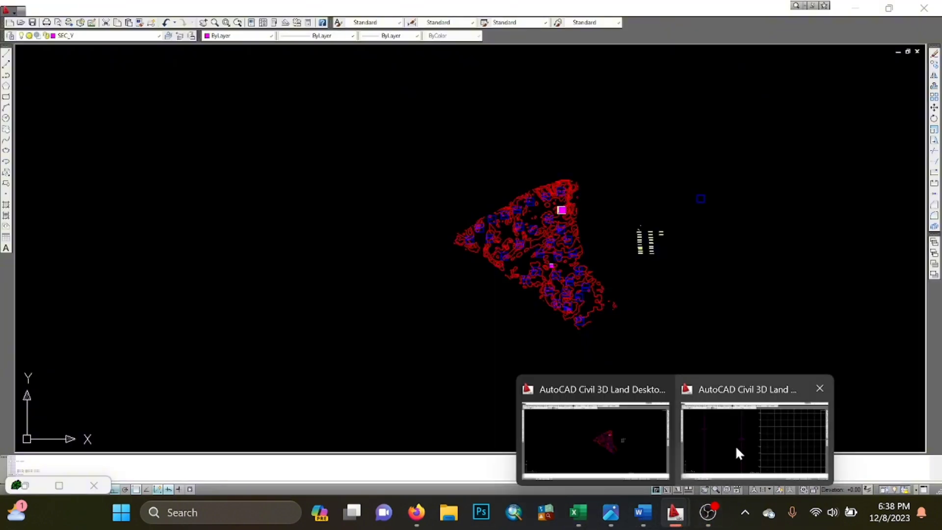
click(735, 451)
middle_drag(172, 211, 206, 237)
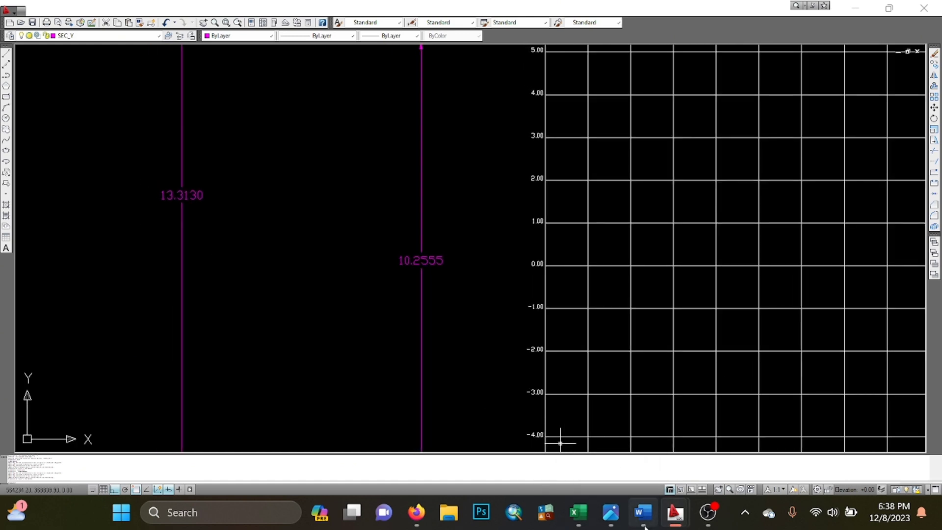
mouse_move(583, 522)
click(662, 442)
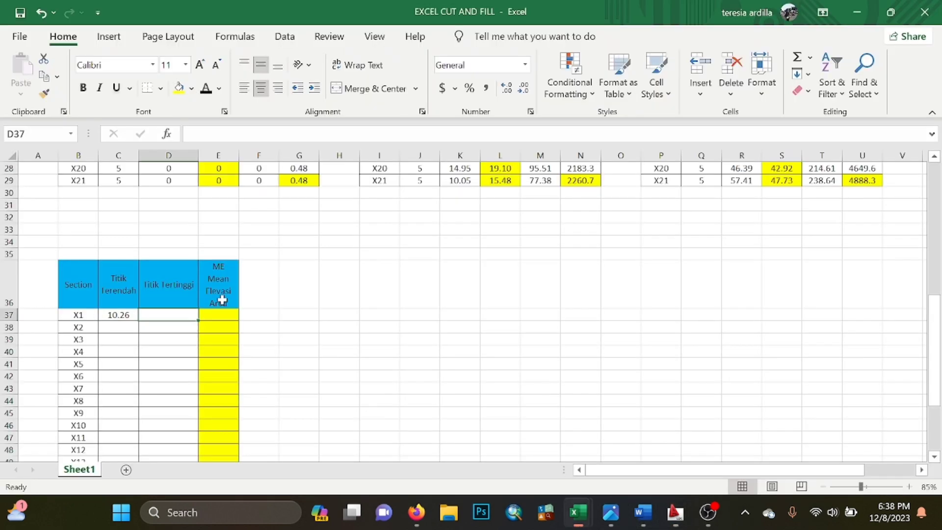
text(13.31)
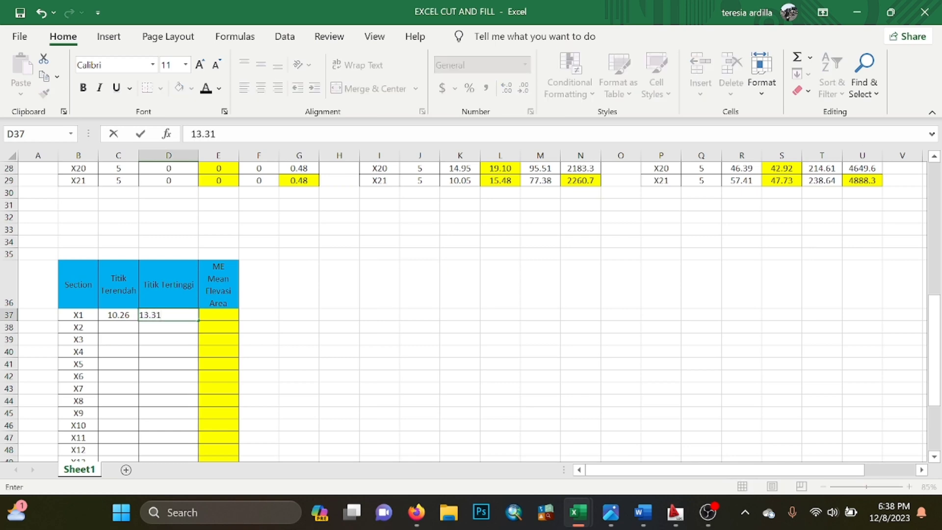
click(343, 377)
scroll(275, 265, up, 1)
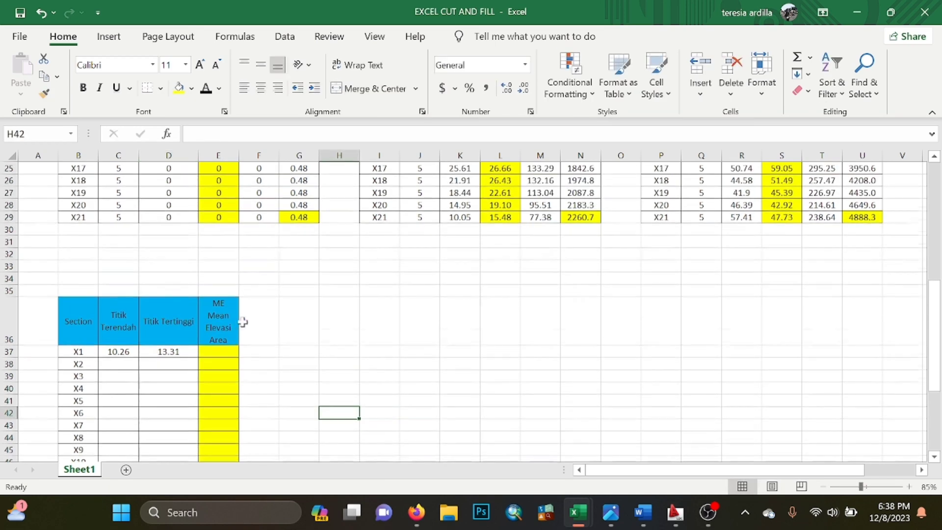
scroll(243, 321, down, 1)
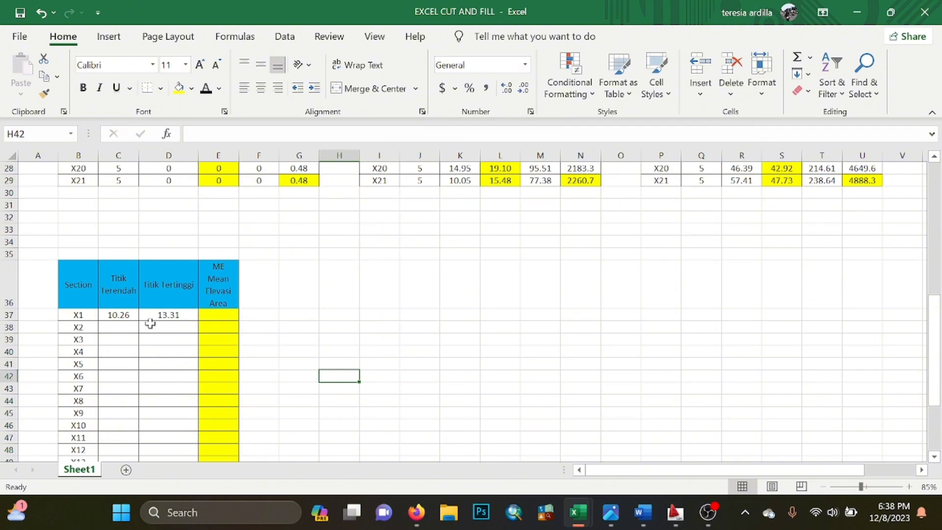
- Calculate X1's mean elevation in cell E37 with the AVERAGE function over C37:D37
click(204, 316)
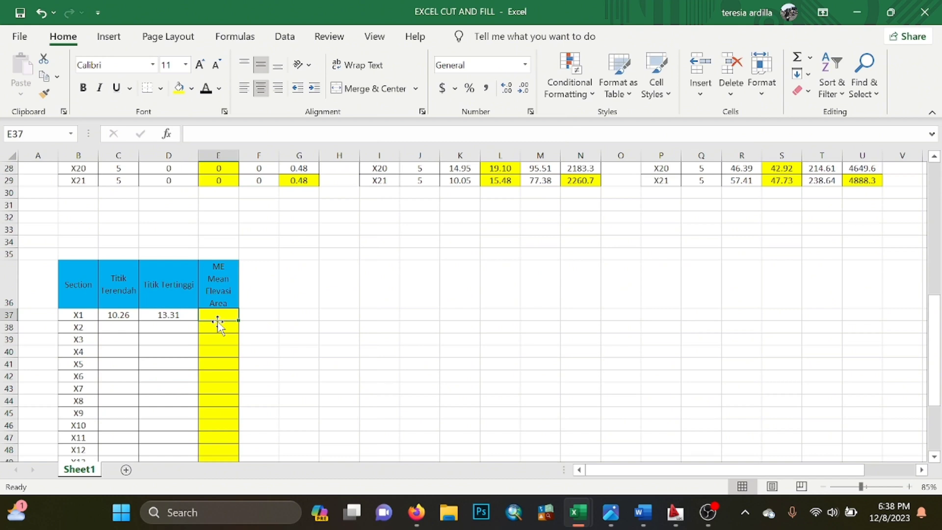
click(235, 36)
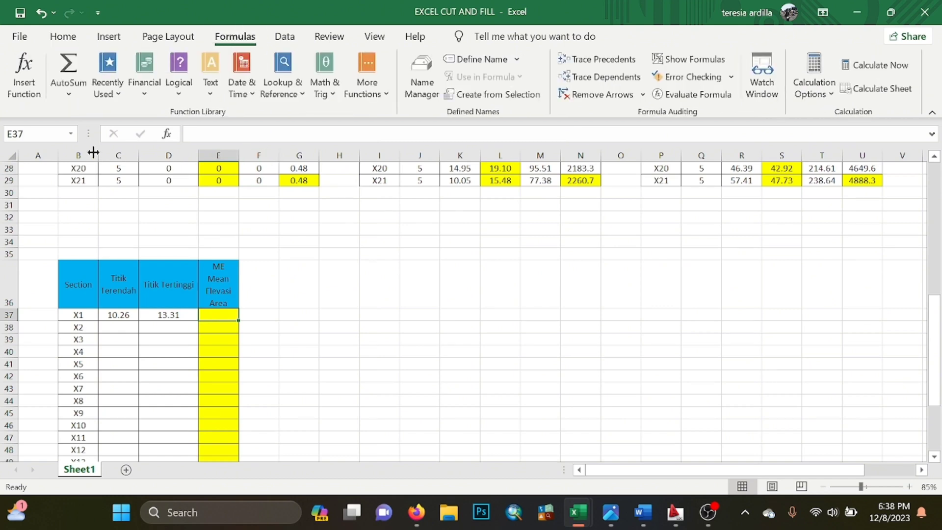
click(24, 74)
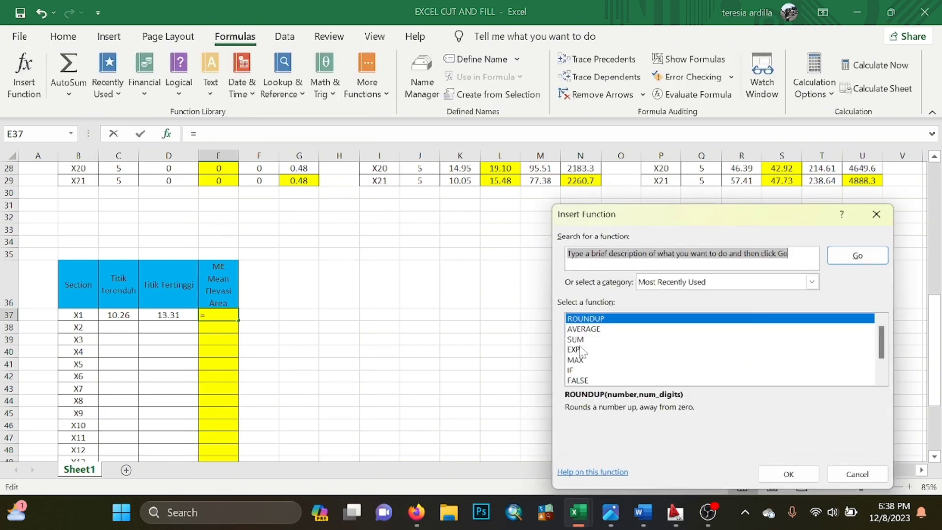
text(avare)
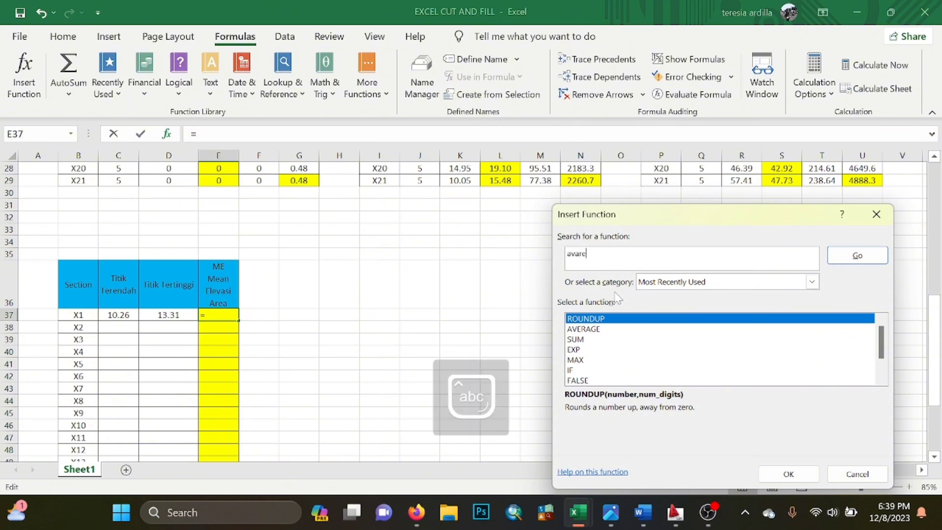
click(590, 329)
click(790, 474)
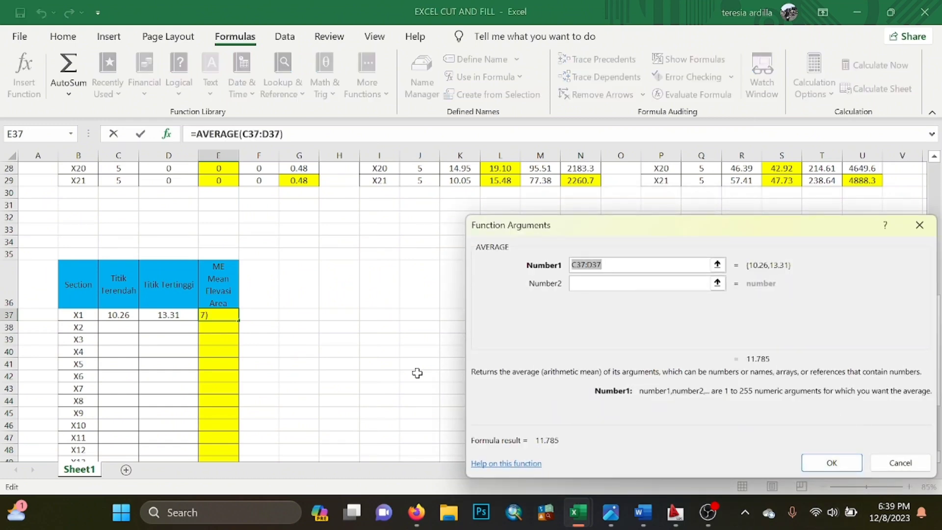
click(122, 309)
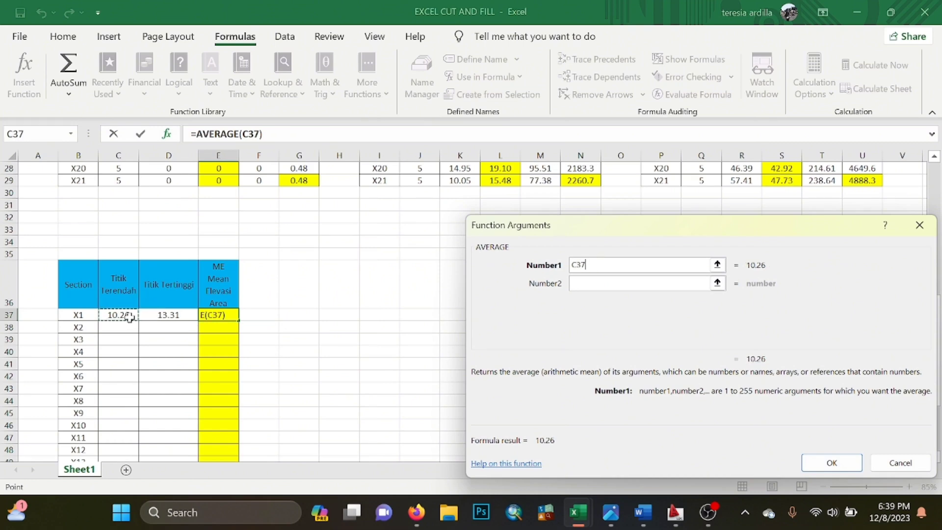
drag(126, 316, 157, 316)
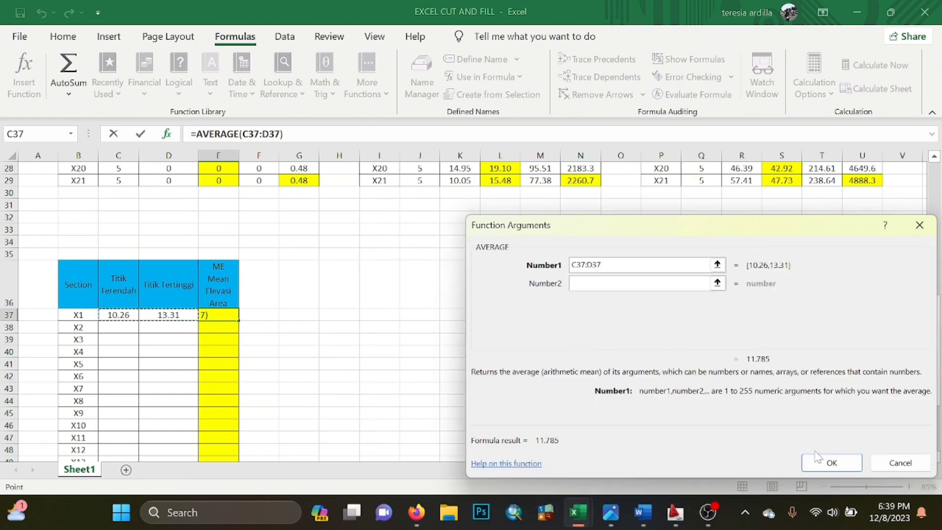
click(818, 459)
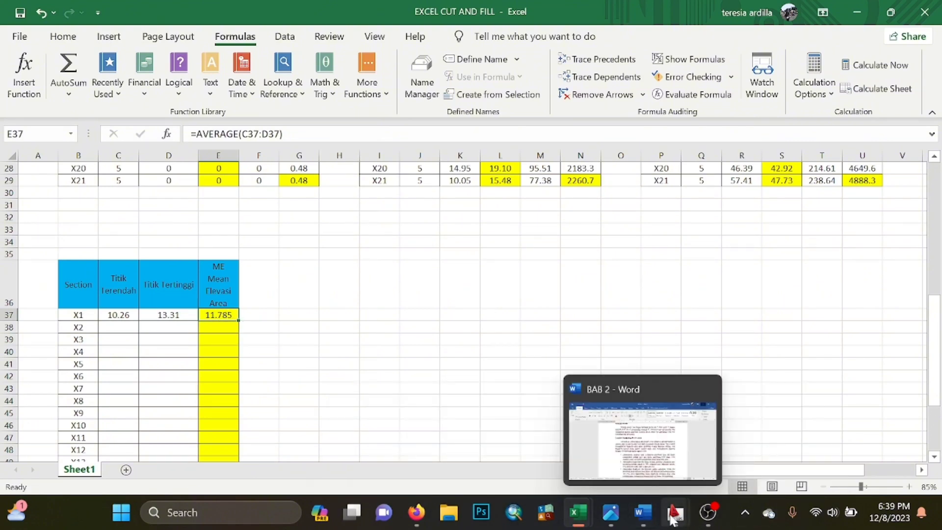
- Switch to the AutoCAD section drawing and delete both height dimensions beside the X1 section grid
mouse_move(690, 501)
click(710, 446)
scroll(710, 446, down, 5)
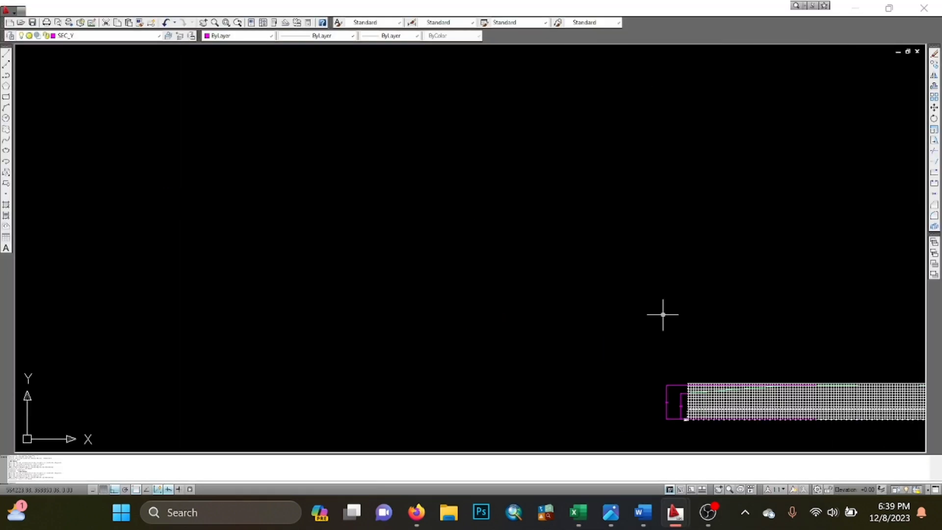
middle_drag(662, 313, 591, 253)
scroll(637, 255, down, 7)
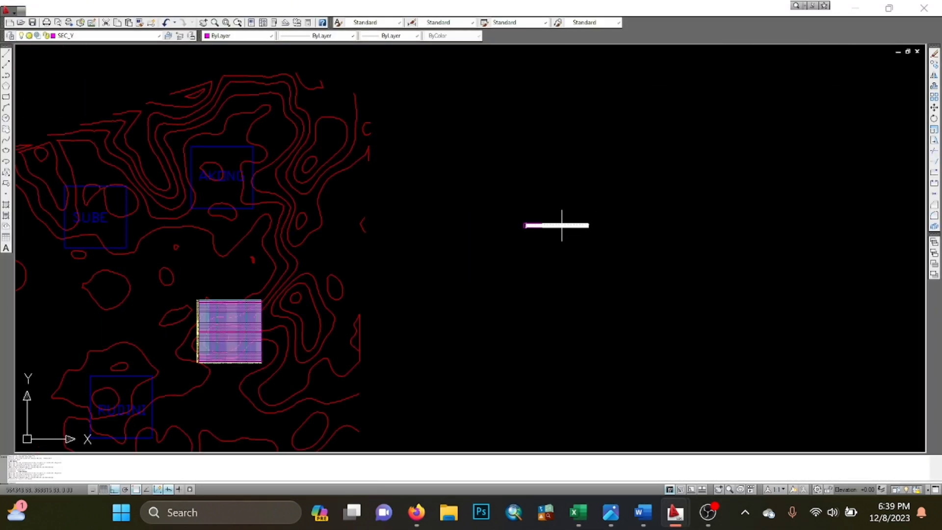
middle_drag(561, 225, 601, 196)
scroll(598, 196, up, 3)
scroll(525, 139, up, 2)
middle_drag(525, 139, 487, 217)
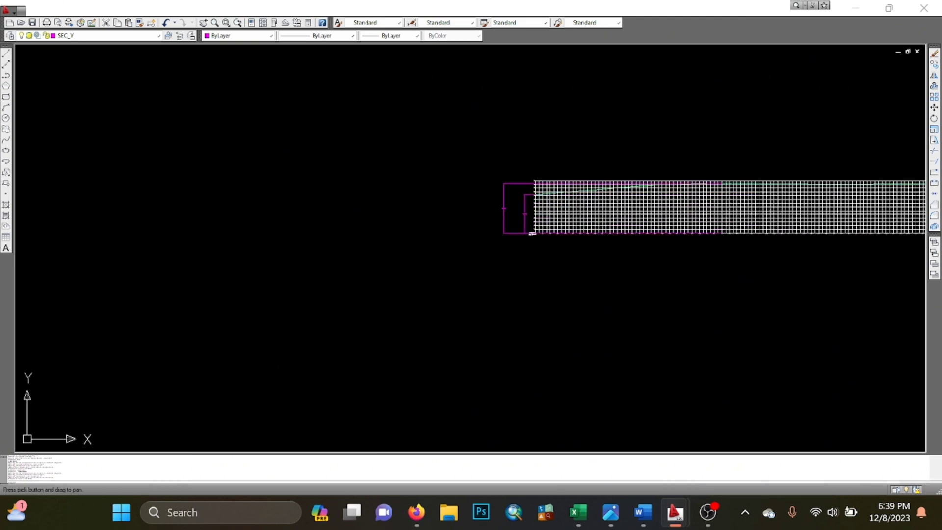
scroll(501, 216, up, 2)
click(550, 198)
click(443, 72)
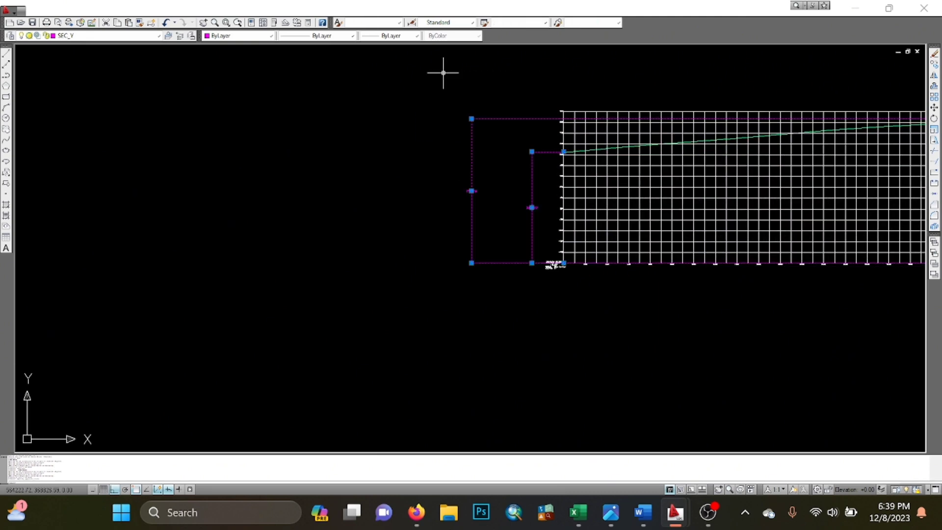
key(Delete)
- Start Import Quick Section and select the X2 grid line on the contour map as the section line
scroll(412, 194, down, 3)
middle_drag(412, 193, 476, 225)
scroll(473, 218, down, 4)
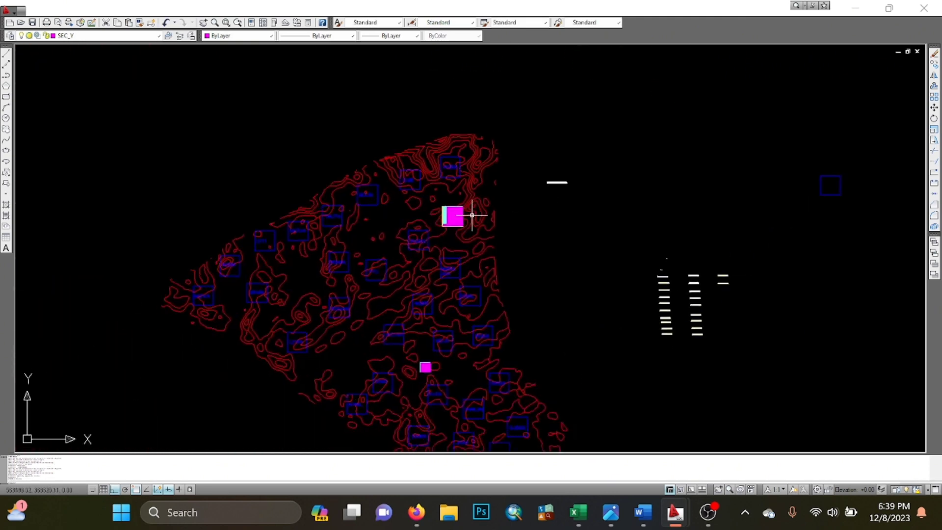
scroll(472, 215, up, 6)
scroll(464, 314, up, 2)
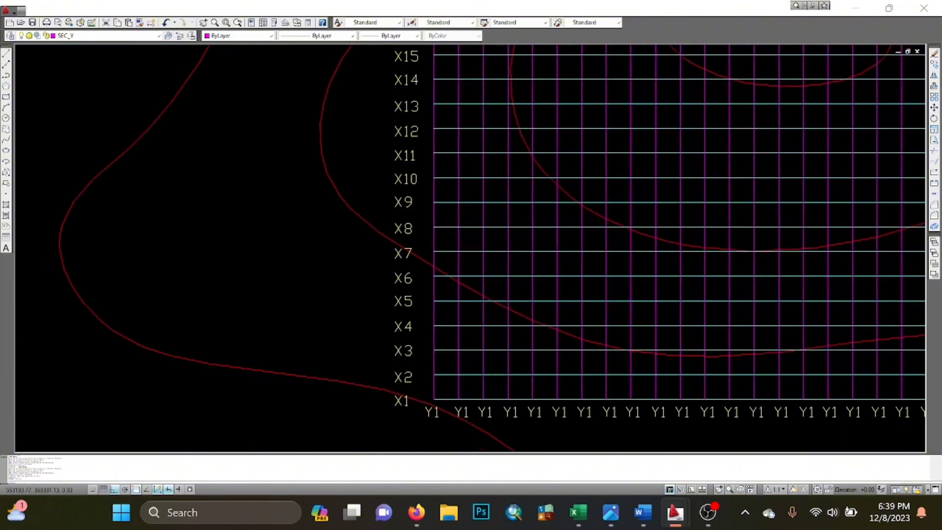
scroll(422, 332, up, 3)
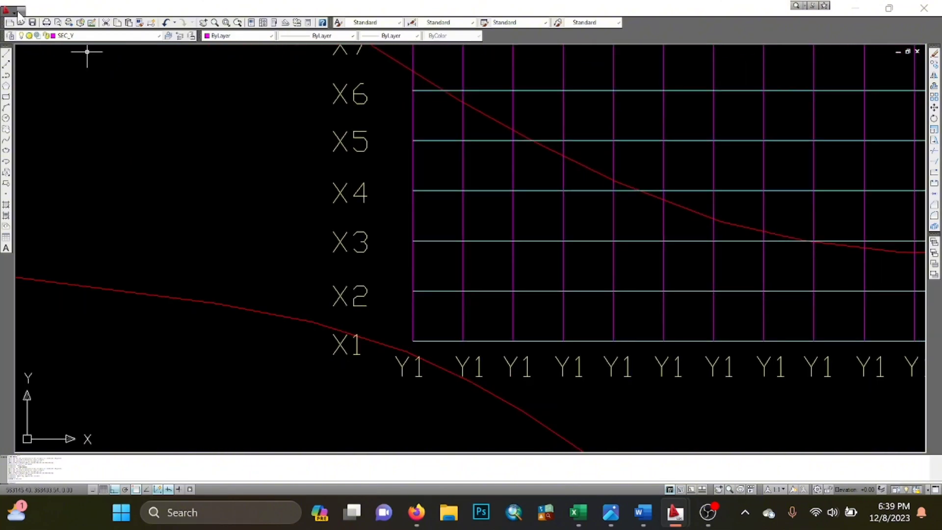
click(18, 12)
mouse_move(49, 170)
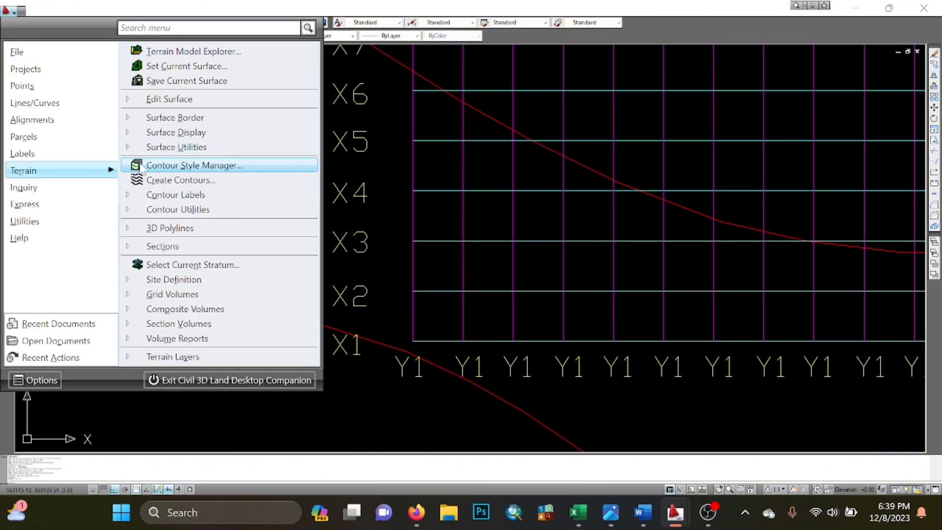
click(174, 251)
scroll(177, 306, down, 3)
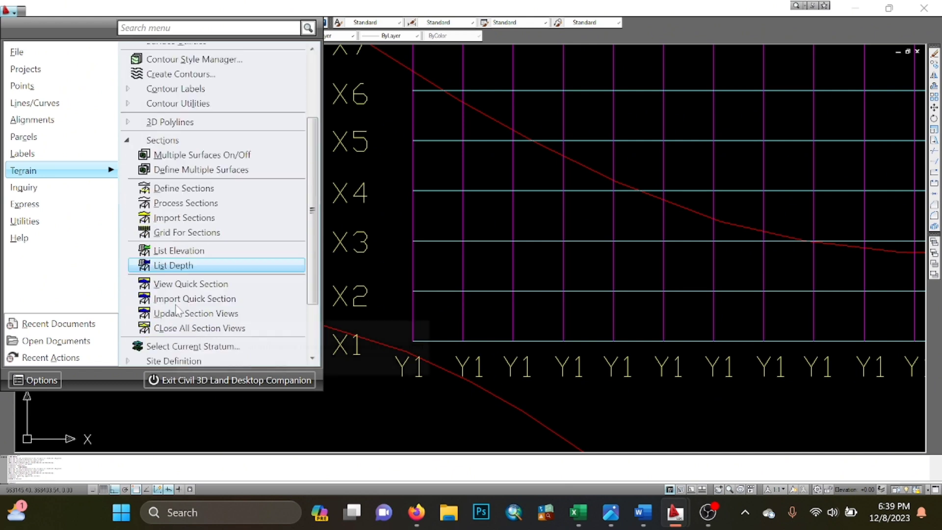
scroll(176, 310, down, 1)
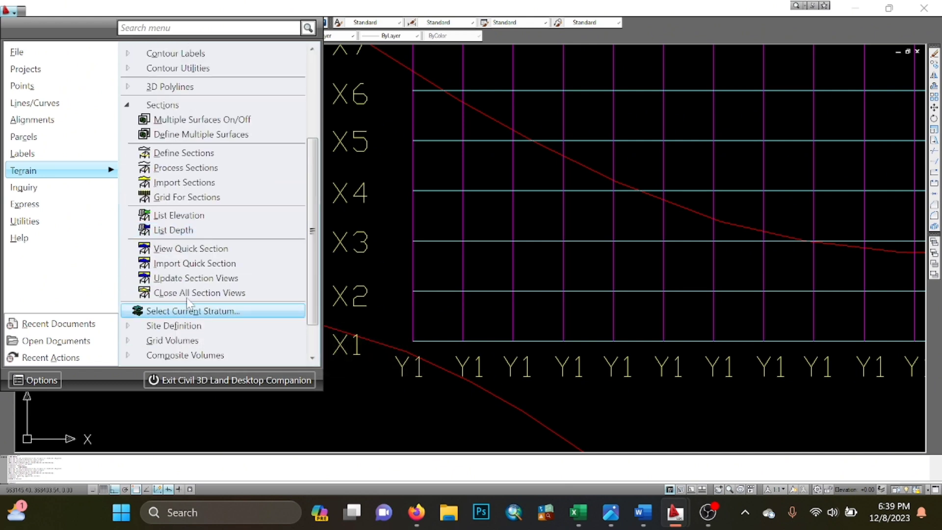
click(230, 263)
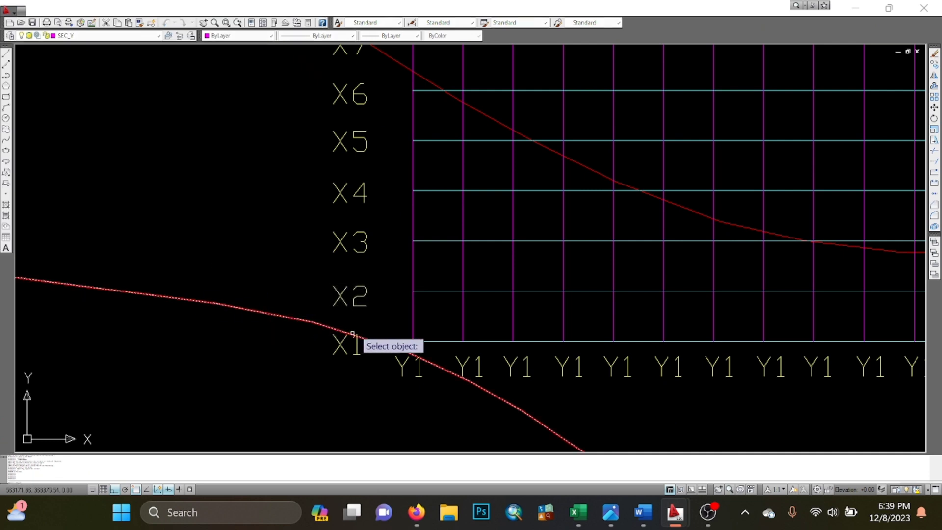
scroll(383, 326, up, 2)
click(454, 274)
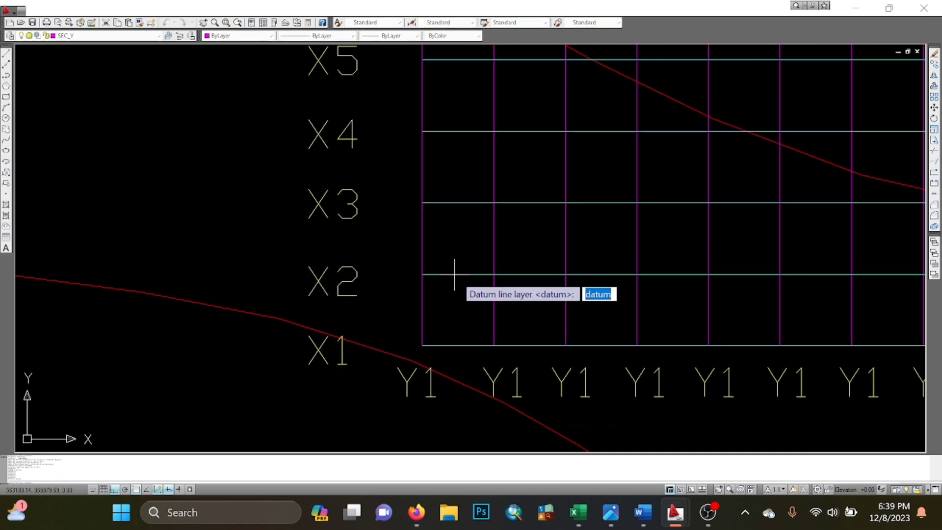
- Keep datum as the datum line layer, describe the section as X2 and set the vertical scale factor to 1
key(Return)
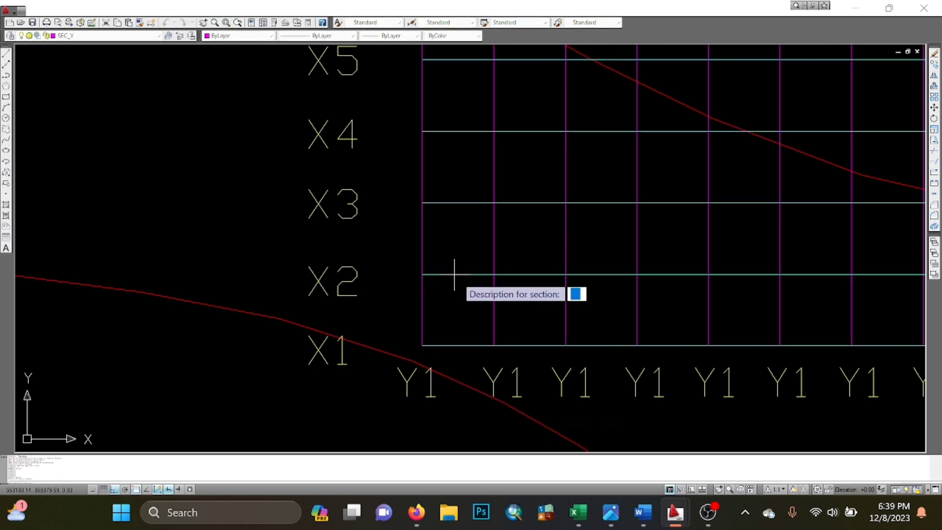
text(x2)
key(Caps_Lock)
key(Return)
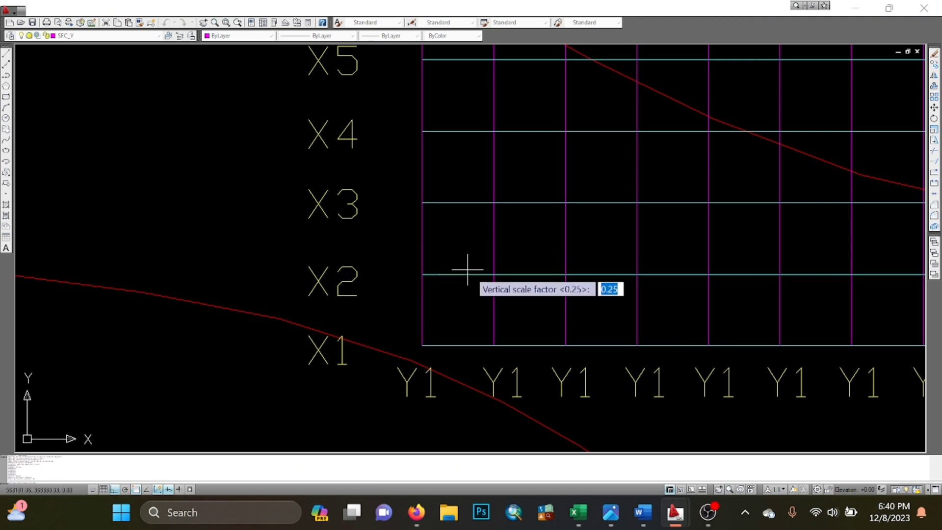
text(1)
key(Return)
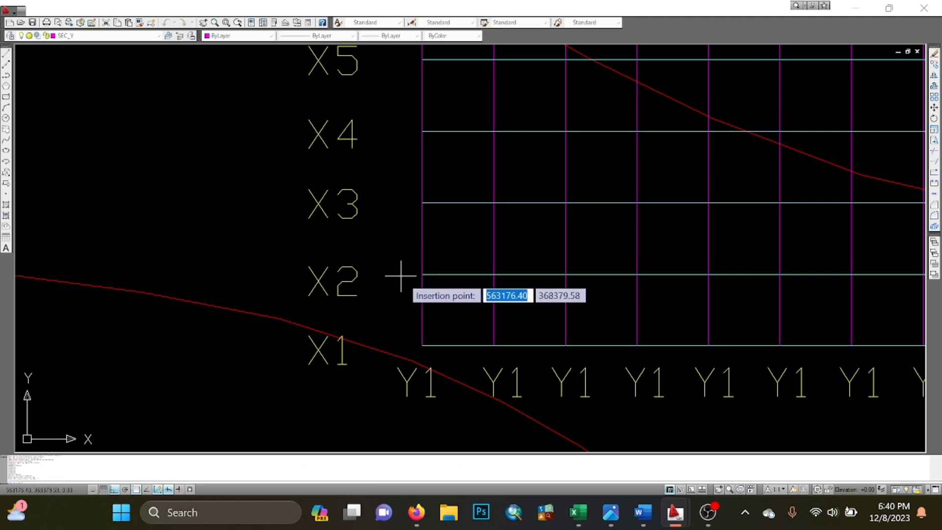
- Insert the X2 section just below the X1 section grid with a datum elevation of -5
scroll(475, 257, down, 10)
scroll(437, 204, down, 5)
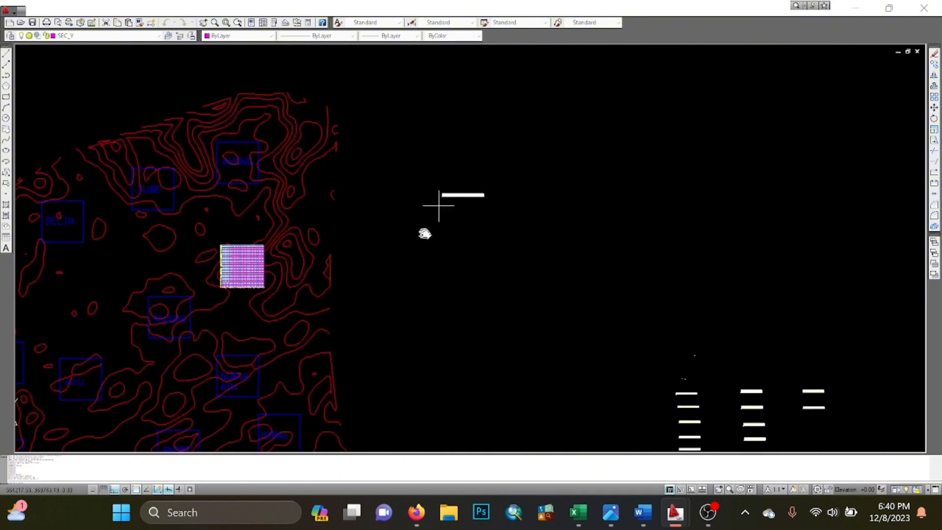
scroll(446, 191, up, 10)
click(448, 221)
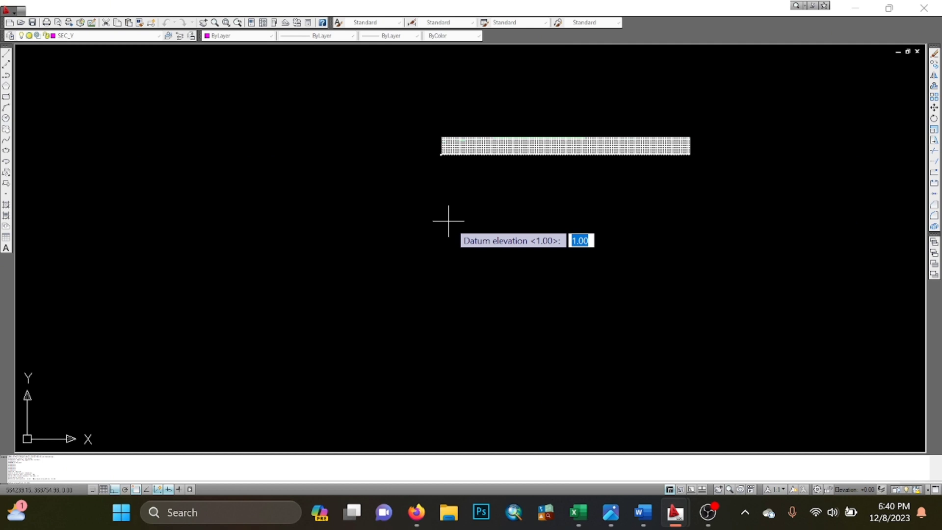
text(-5)
key(Return)
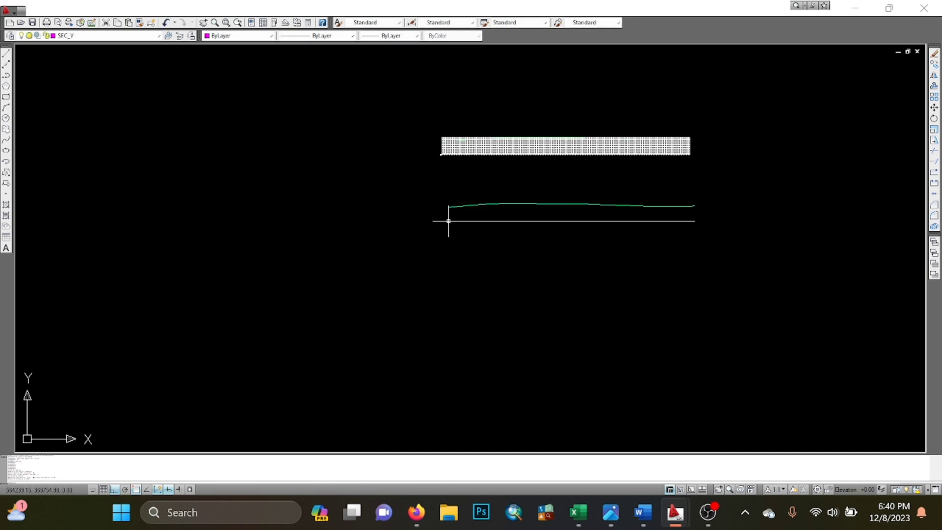
- Examine the imported X2 profile along its length, including its starting point and datum label
scroll(455, 194, up, 3)
scroll(444, 203, up, 2)
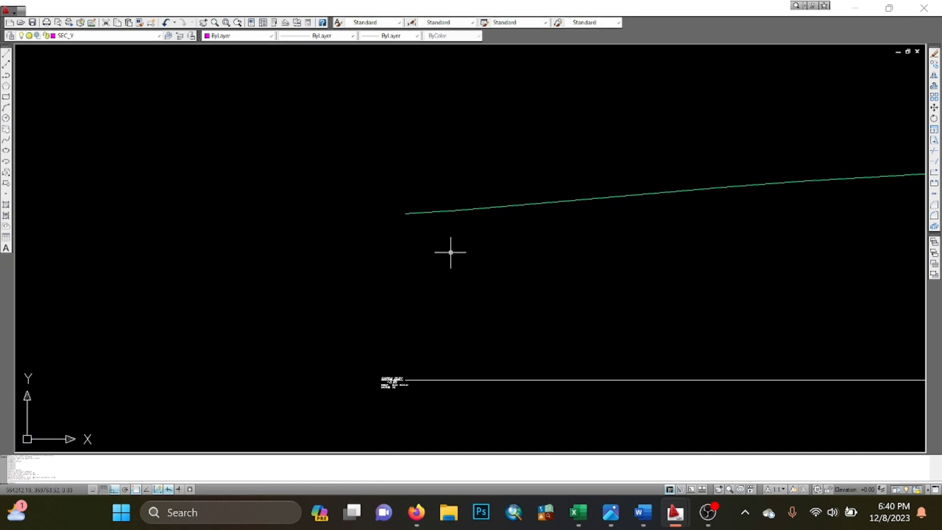
scroll(529, 236, down, 6)
scroll(613, 226, up, 6)
scroll(441, 254, down, 2)
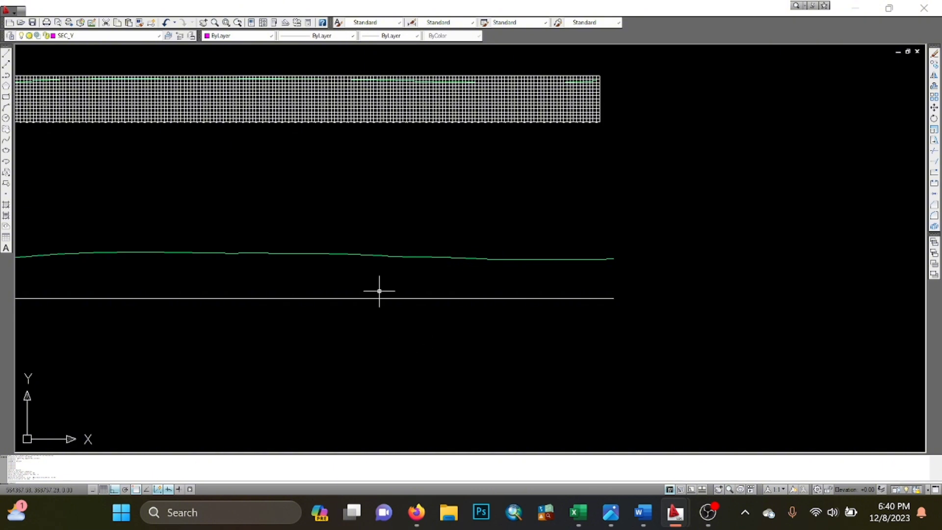
middle_drag(378, 290, 486, 217)
scroll(649, 210, down, 5)
scroll(483, 201, up, 6)
scroll(422, 175, up, 2)
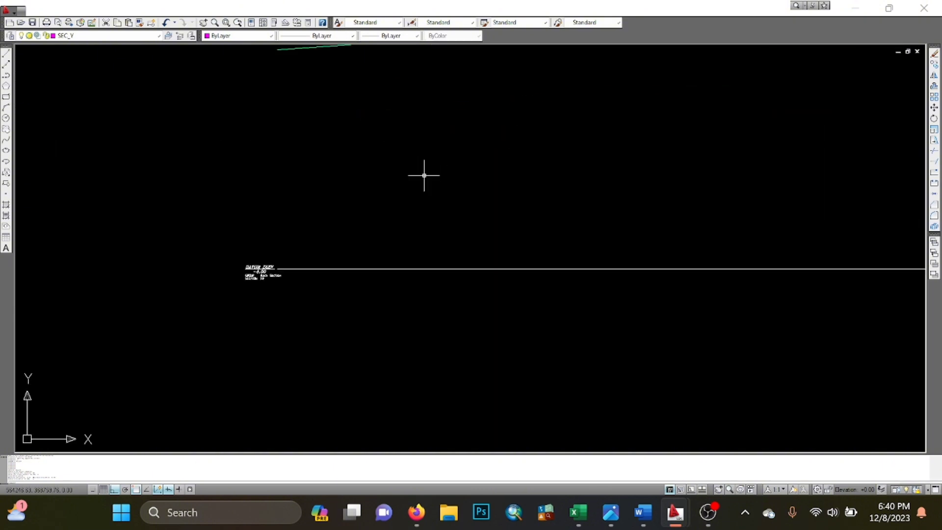
scroll(447, 164, down, 5)
middle_drag(448, 163, 493, 194)
scroll(480, 181, up, 5)
scroll(480, 180, up, 2)
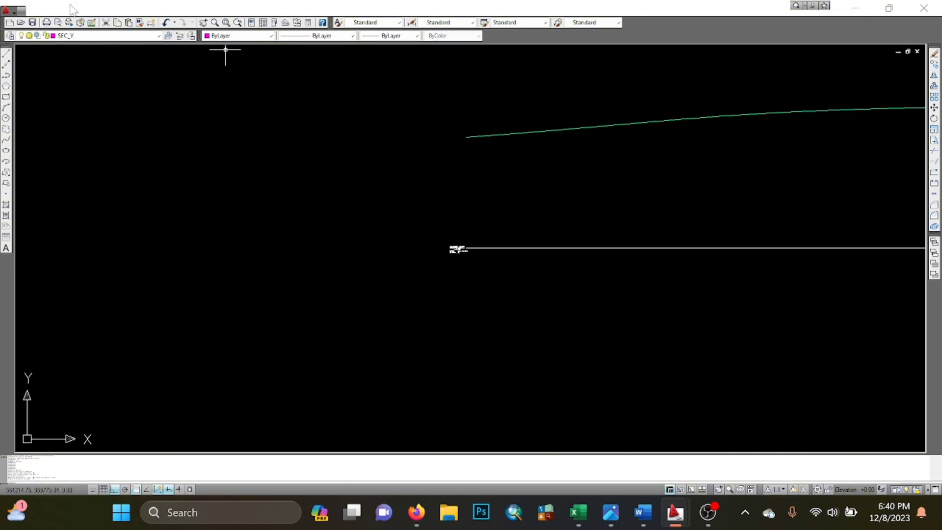
- Create a section grid on the X2 datum block with elevation and offset increments of 1
click(9, 23)
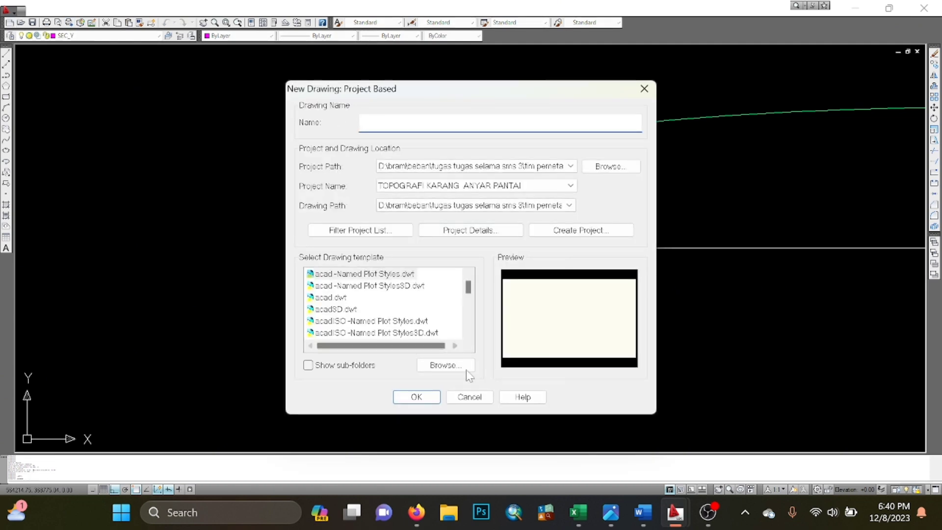
key(Escape)
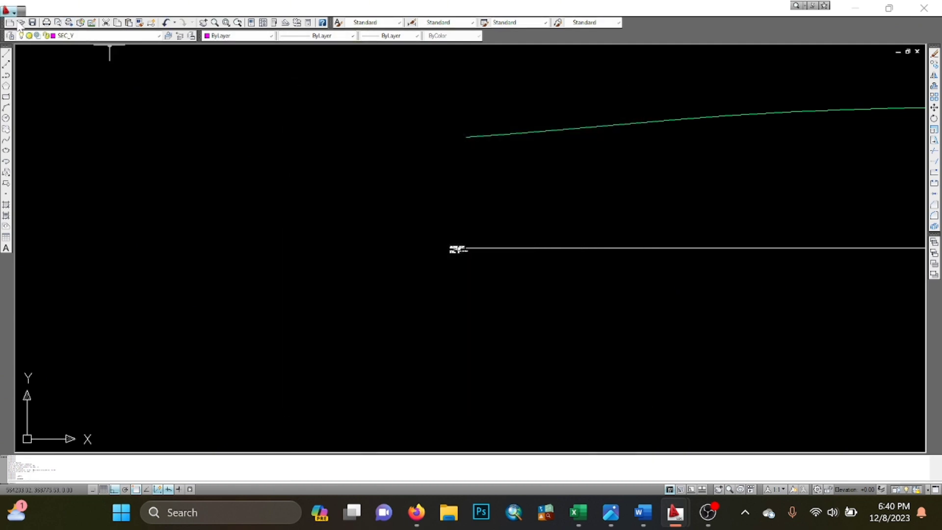
click(15, 10)
mouse_move(98, 171)
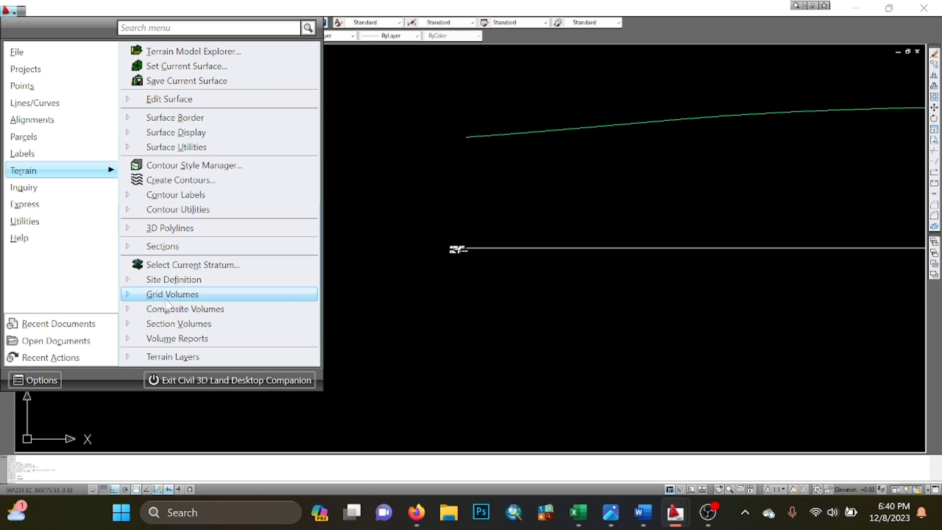
mouse_move(48, 183)
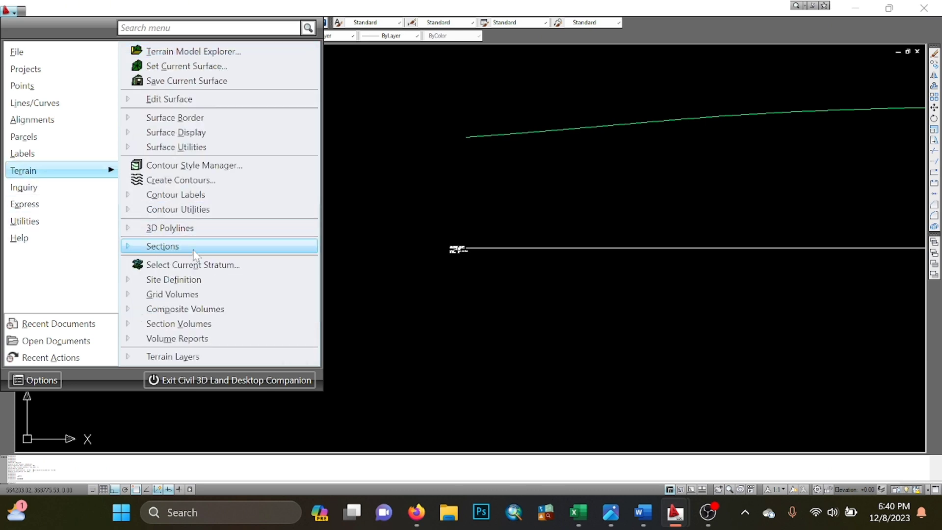
click(182, 245)
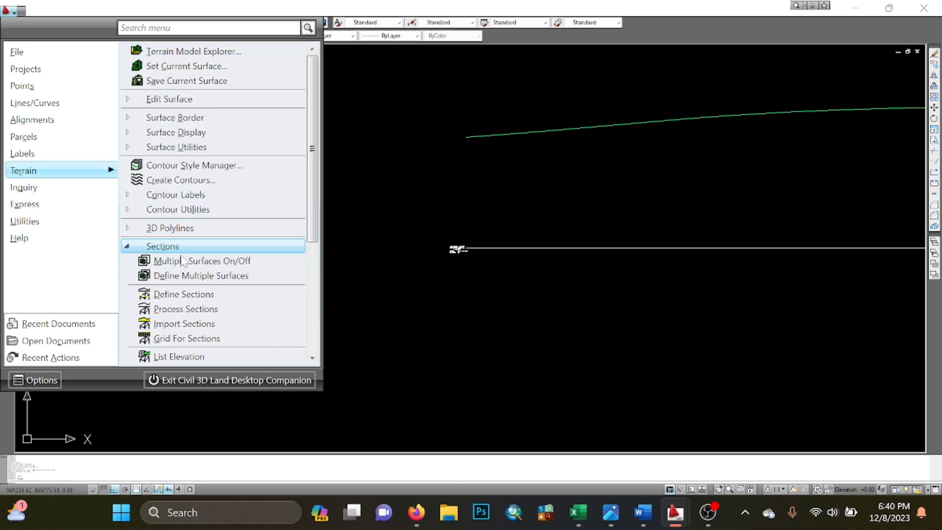
click(204, 337)
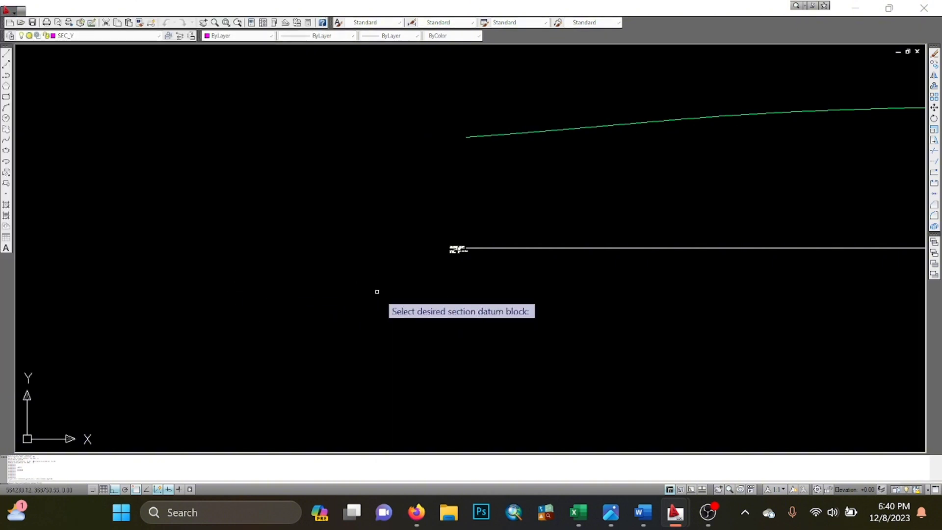
scroll(377, 291, up, 6)
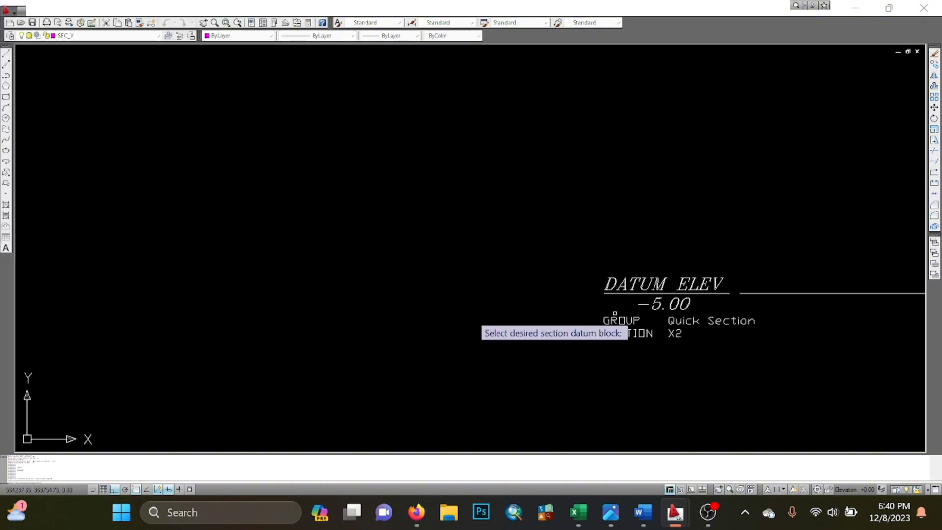
click(655, 295)
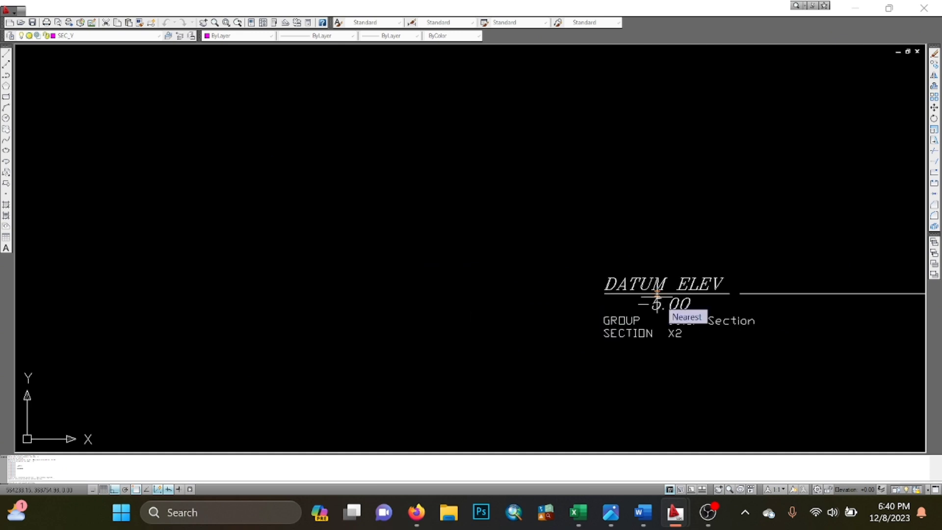
text(1)
key(Return)
text(1)
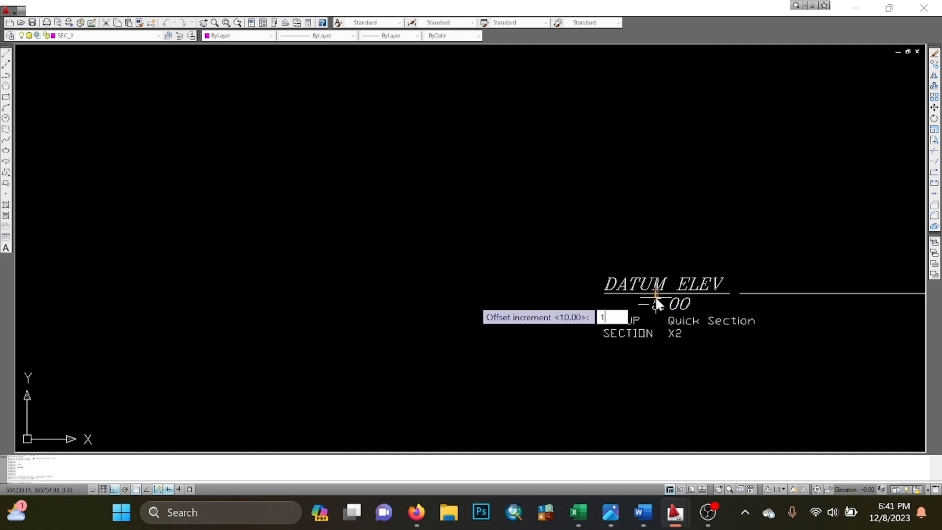
key(Return)
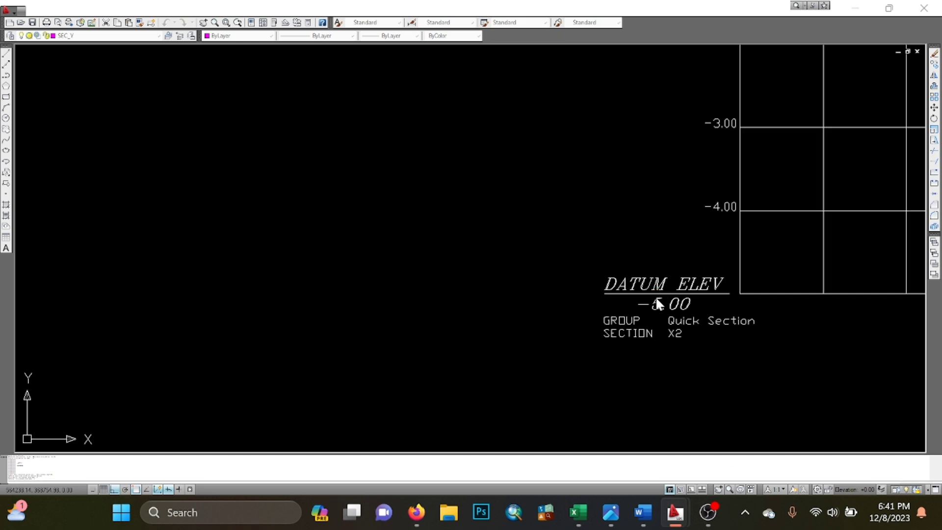
- Examine the X2 grid's elevation labels from the -5.00 datum upward
scroll(607, 142, down, 4)
scroll(574, 153, up, 2)
scroll(578, 165, up, 5)
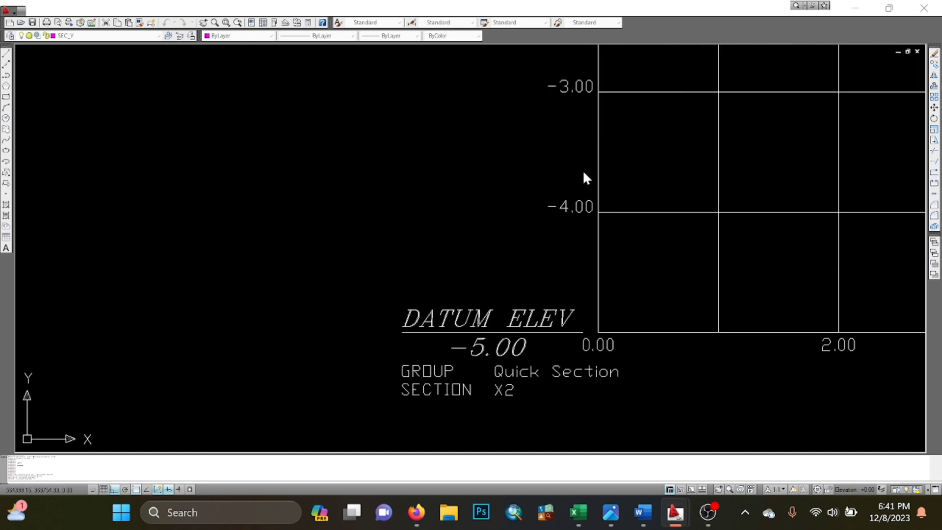
scroll(597, 327, down, 3)
middle_drag(601, 320, 599, 239)
scroll(591, 250, up, 1)
scroll(589, 262, up, 2)
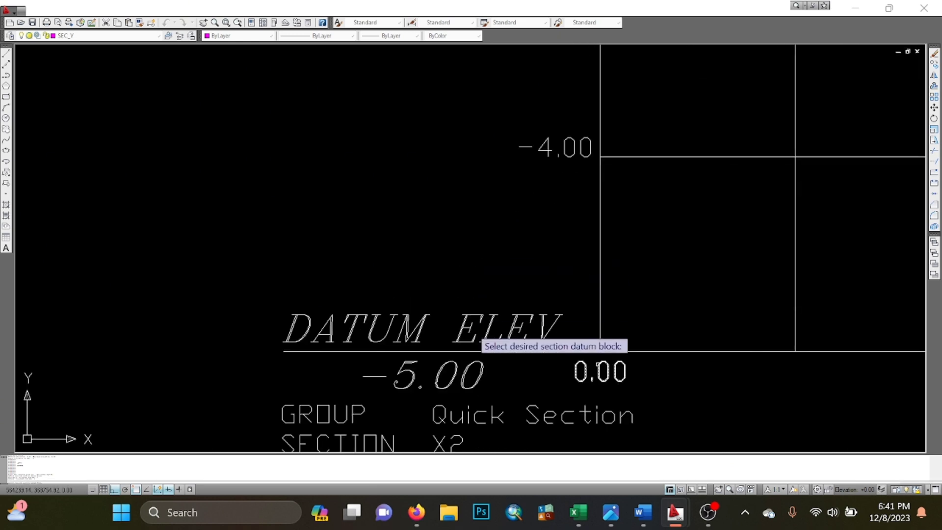
middle_drag(603, 145, 599, 284)
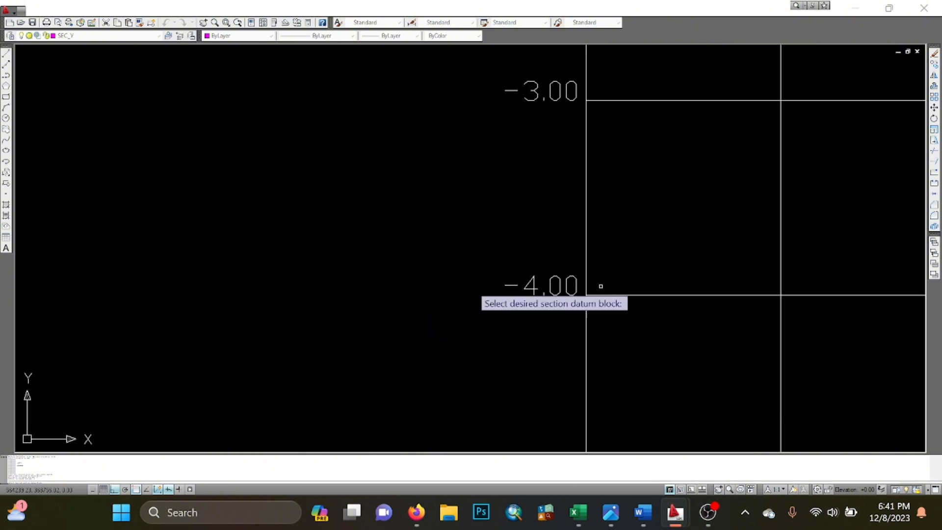
middle_drag(599, 172, 599, 286)
middle_drag(617, 152, 596, 321)
middle_drag(601, 179, 603, 244)
mouse_move(595, 157)
middle_down()
mouse_move(593, 250)
mouse_move(584, 260)
middle_up()
- Examine the X2 profile against its grid from start to end to locate its lowest and highest points
scroll(584, 264, down, 6)
scroll(585, 224, down, 10)
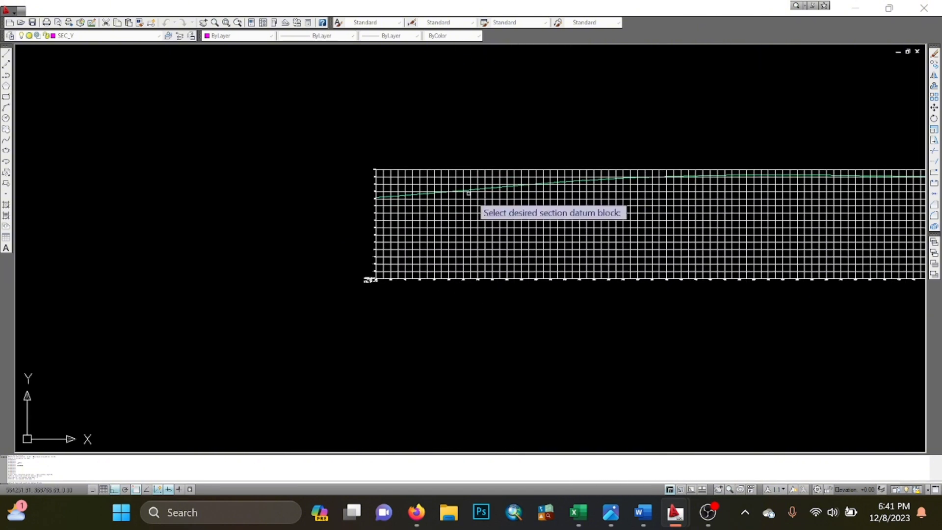
scroll(475, 216, up, 10)
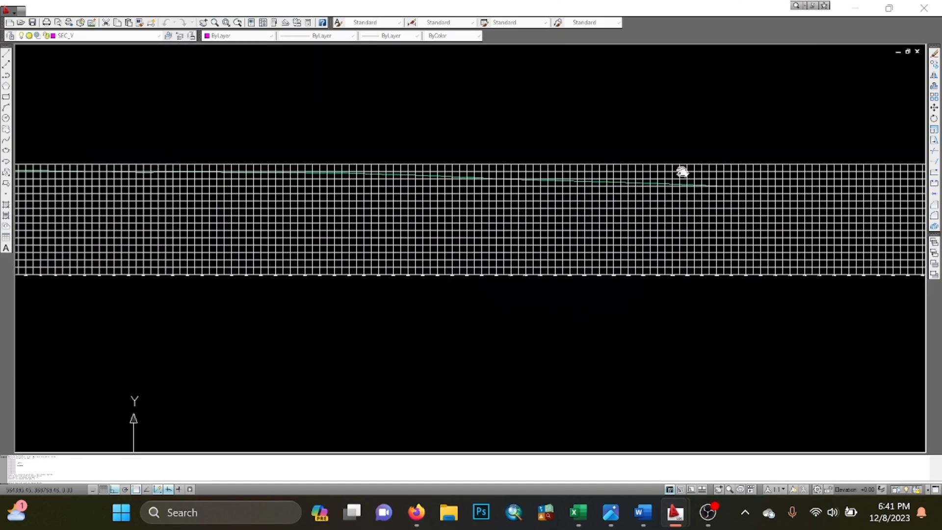
scroll(476, 235, down, 8)
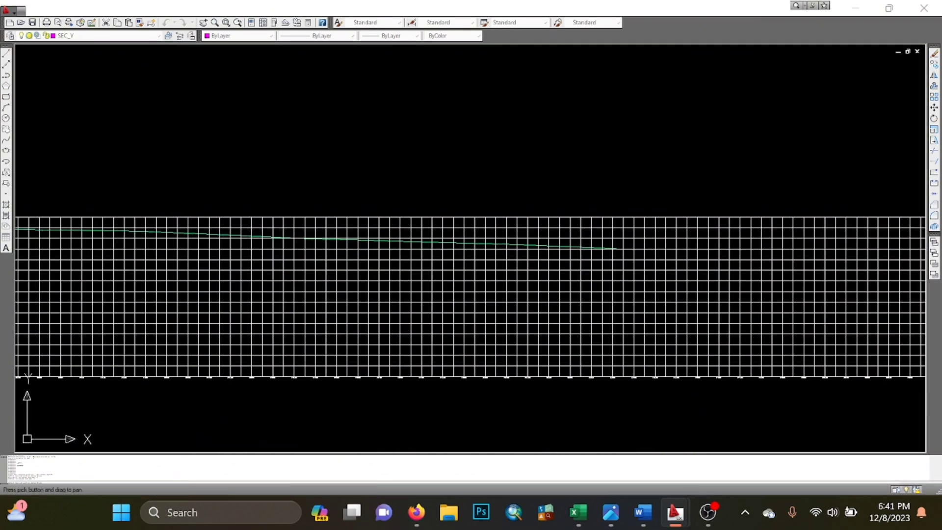
middle_drag(291, 221, 322, 218)
scroll(339, 230, up, 4)
mouse_move(355, 248)
middle_down()
mouse_move(316, 210)
mouse_move(245, 176)
middle_up()
scroll(246, 177, down, 3)
mouse_move(372, 199)
middle_down()
mouse_move(525, 229)
mouse_move(232, 229)
middle_up()
scroll(275, 285, up, 2)
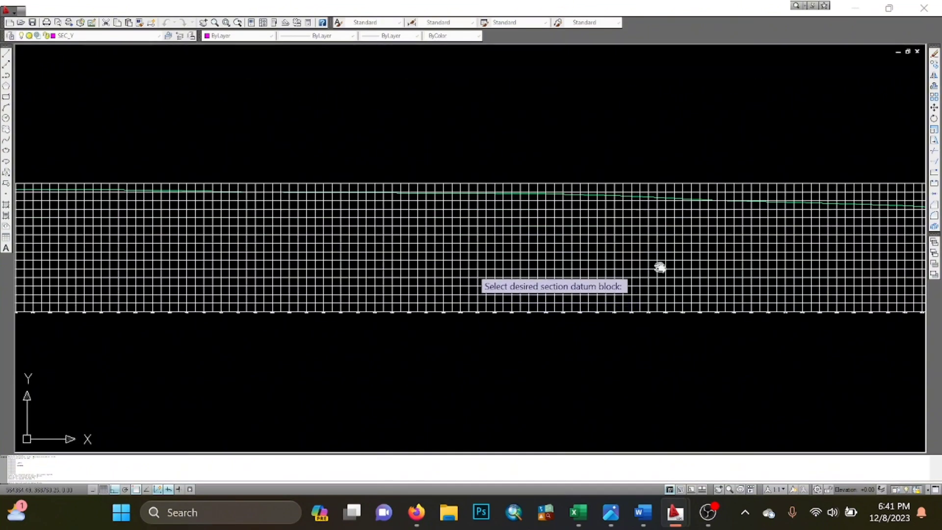
middle_drag(659, 267, 423, 259)
mouse_move(564, 250)
middle_down()
mouse_move(377, 255)
mouse_move(837, 252)
middle_up()
middle_drag(716, 221, 746, 256)
middle_drag(633, 258, 652, 257)
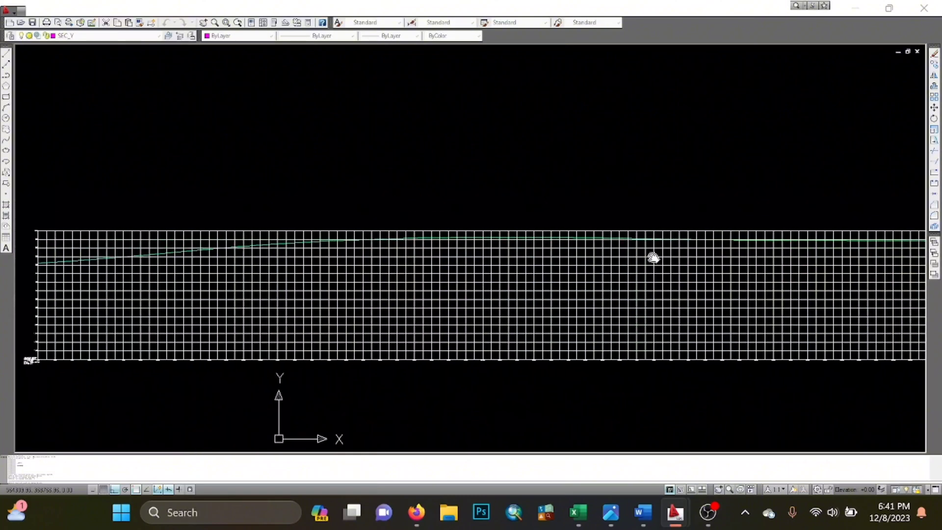
middle_drag(320, 260, 572, 267)
scroll(406, 263, up, 5)
scroll(480, 215, down, 3)
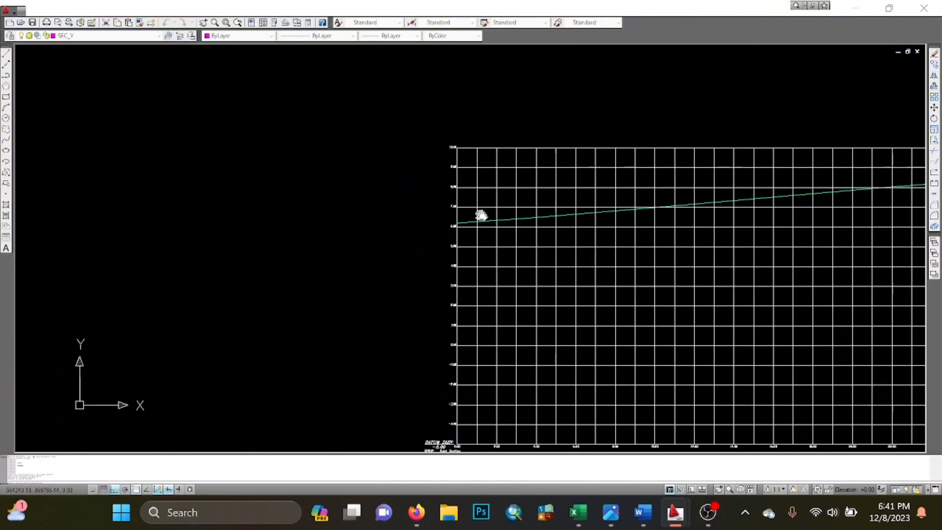
- Add a vertical linear dimension from the X2 profile's starting point down to the -5.00 datum line, placed outside the grid's 0.00 edge
scroll(481, 216, up, 6)
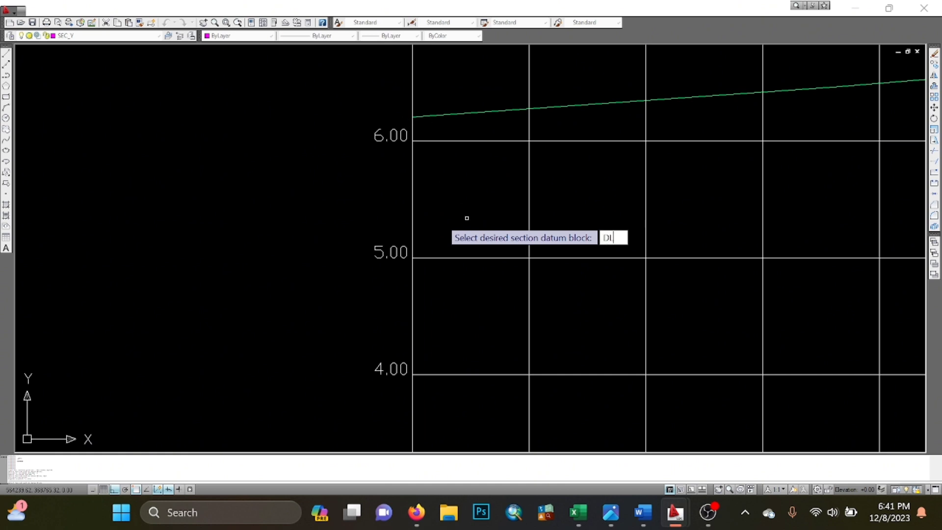
scroll(432, 177, up, 3)
scroll(479, 208, down, 10)
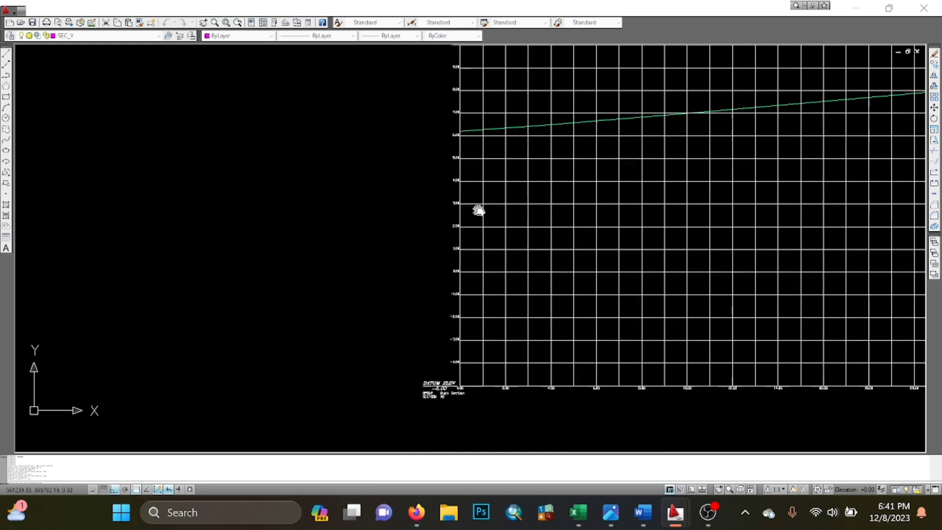
scroll(500, 186, up, 3)
middle_drag(499, 186, 482, 309)
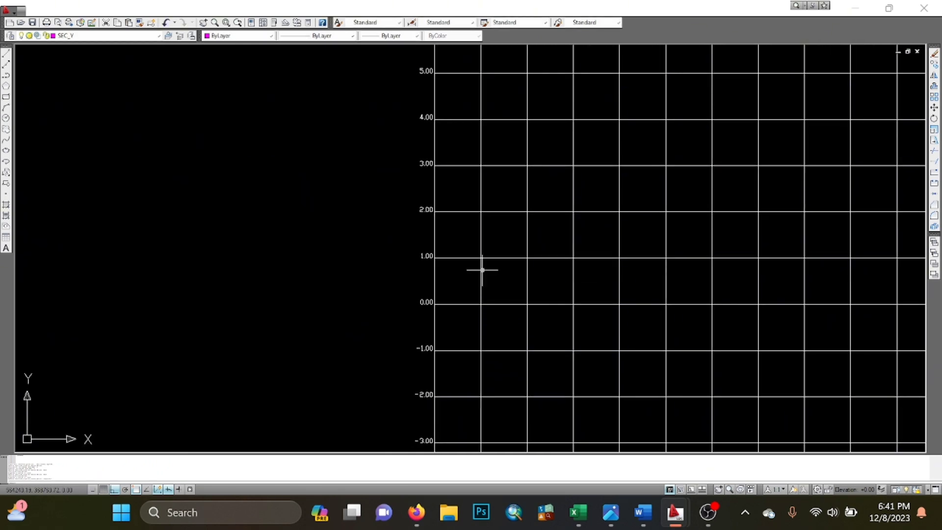
middle_drag(481, 269, 441, 326)
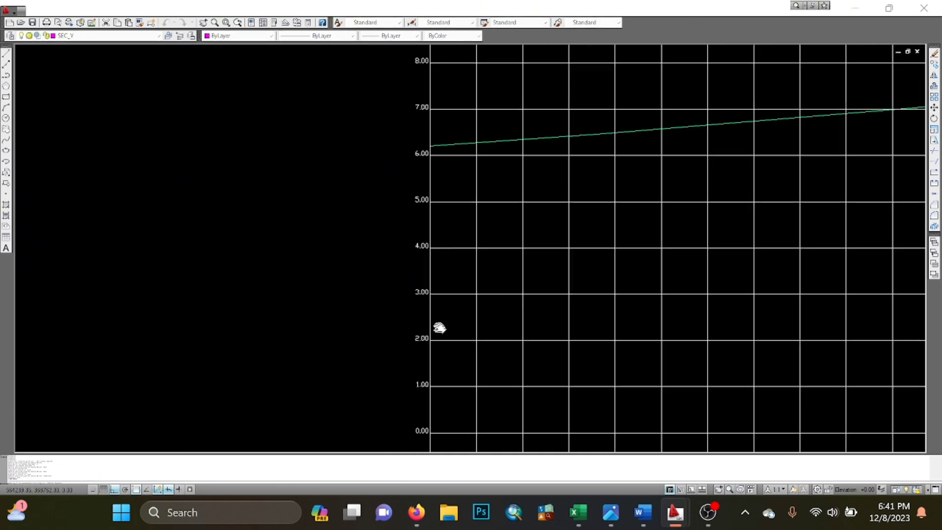
click(433, 149)
scroll(433, 149, down, 5)
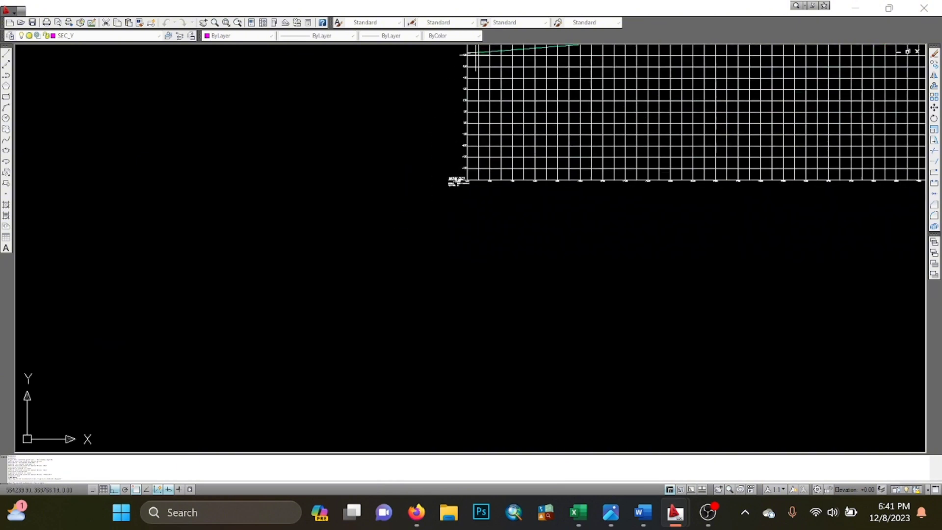
scroll(446, 252, up, 5)
middle_drag(485, 195, 458, 252)
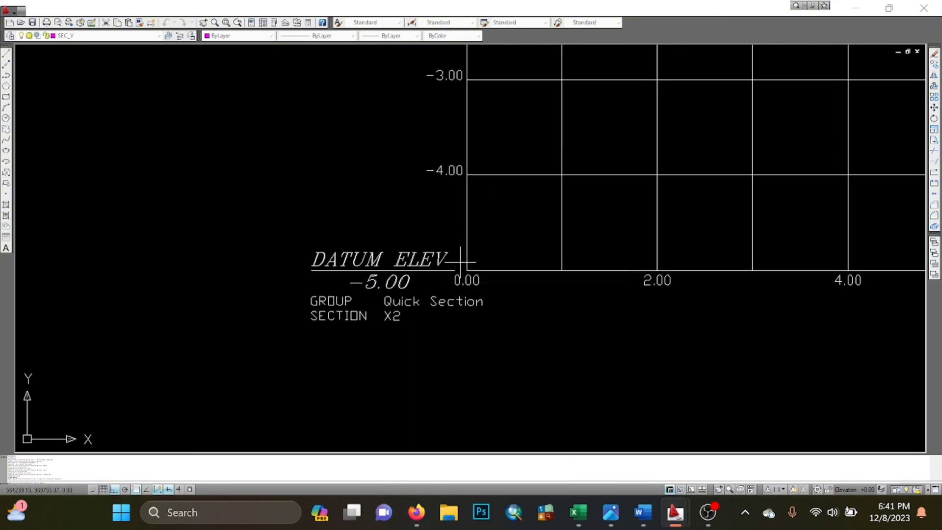
scroll(465, 254, up, 6)
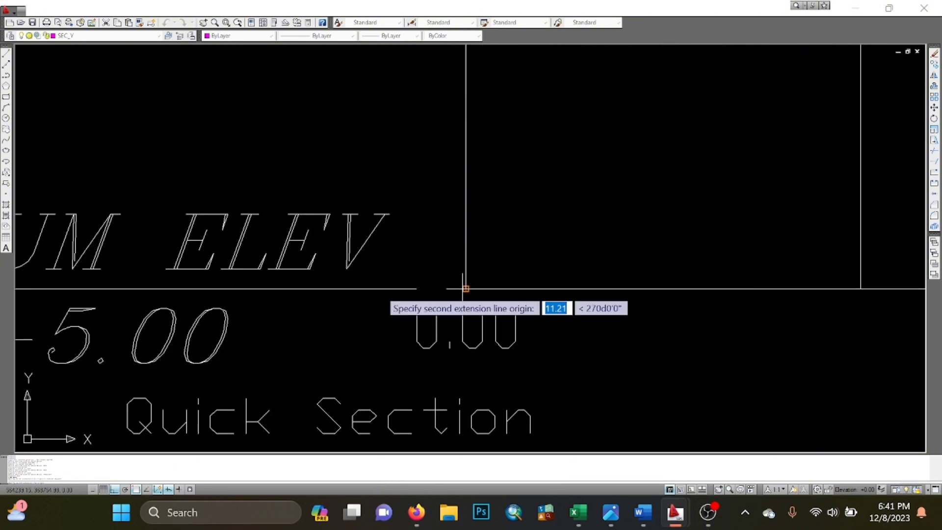
click(462, 283)
scroll(413, 259, down, 3)
scroll(456, 162, down, 3)
middle_drag(457, 162, 653, 314)
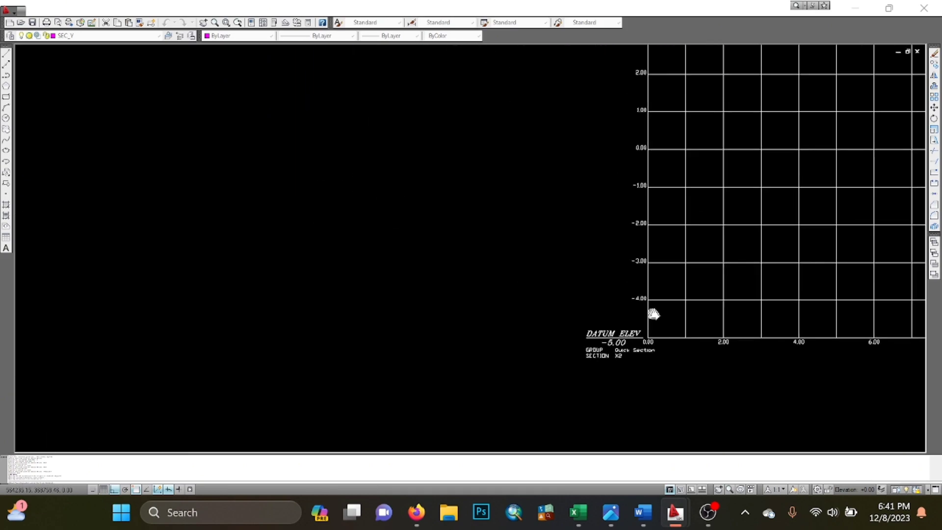
click(543, 278)
- Add a vertical linear dimension from the X2 profile's highest point down to the datum line, placed outside the first dimension
scroll(543, 278, down, 3)
middle_drag(615, 191, 330, 221)
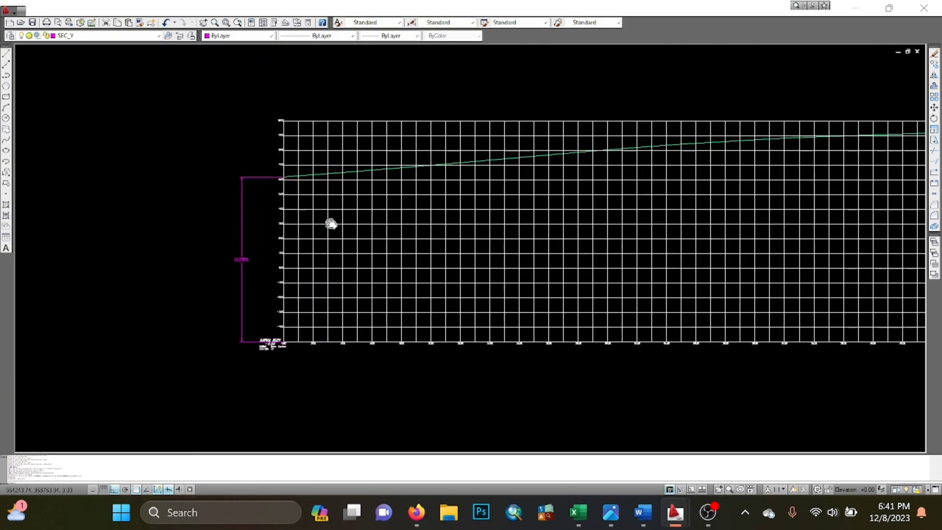
middle_drag(751, 199, 429, 237)
scroll(330, 172, down, 2)
scroll(410, 204, up, 5)
scroll(444, 221, up, 5)
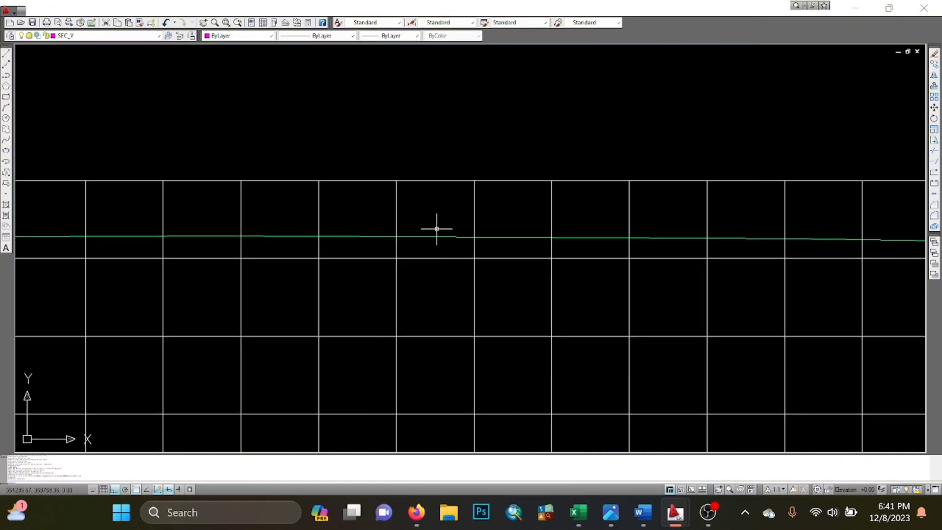
key(Return)
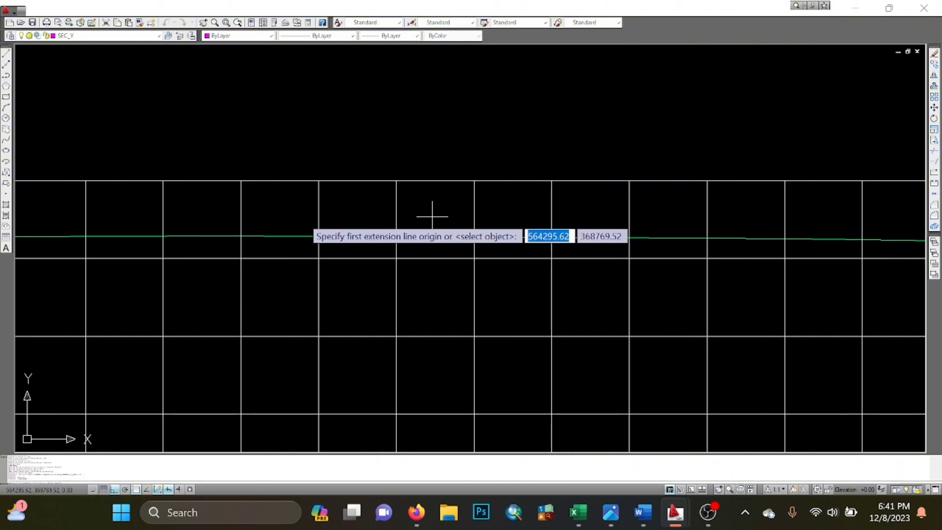
click(427, 237)
scroll(427, 238, down, 3)
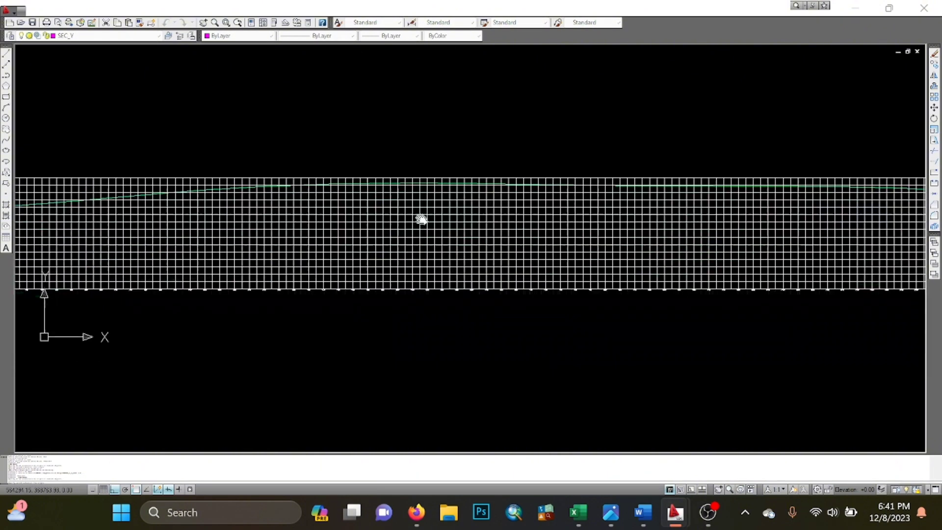
scroll(435, 257, up, 2)
scroll(443, 281, up, 5)
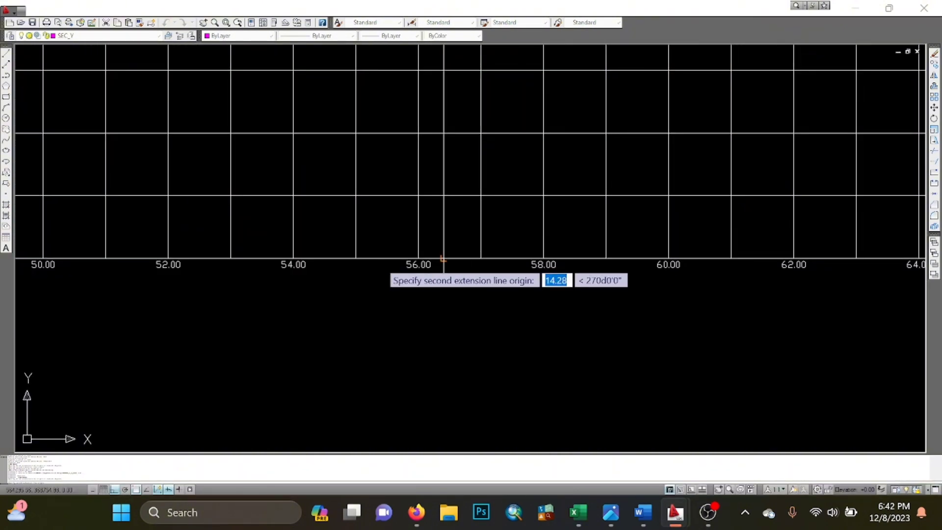
click(416, 261)
scroll(416, 261, down, 4)
middle_drag(417, 261, 762, 244)
scroll(582, 274, down, 3)
scroll(511, 212, up, 5)
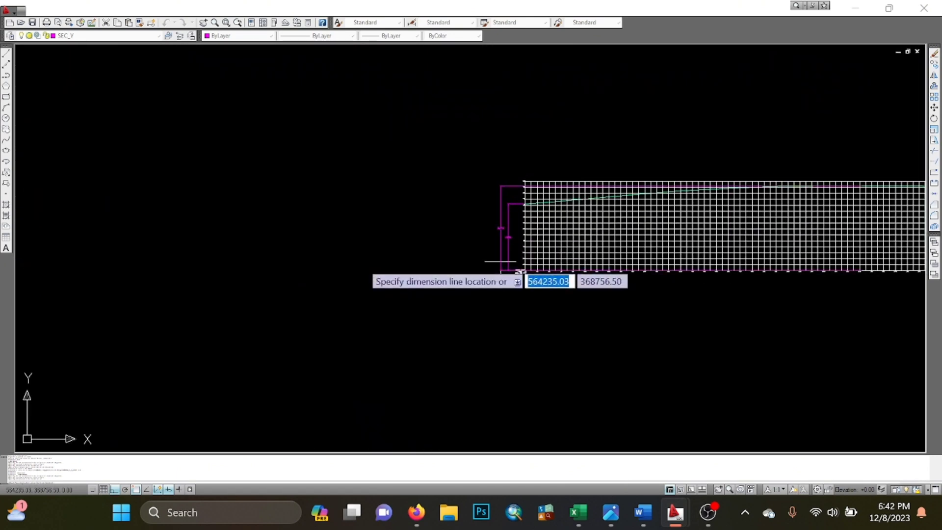
click(476, 248)
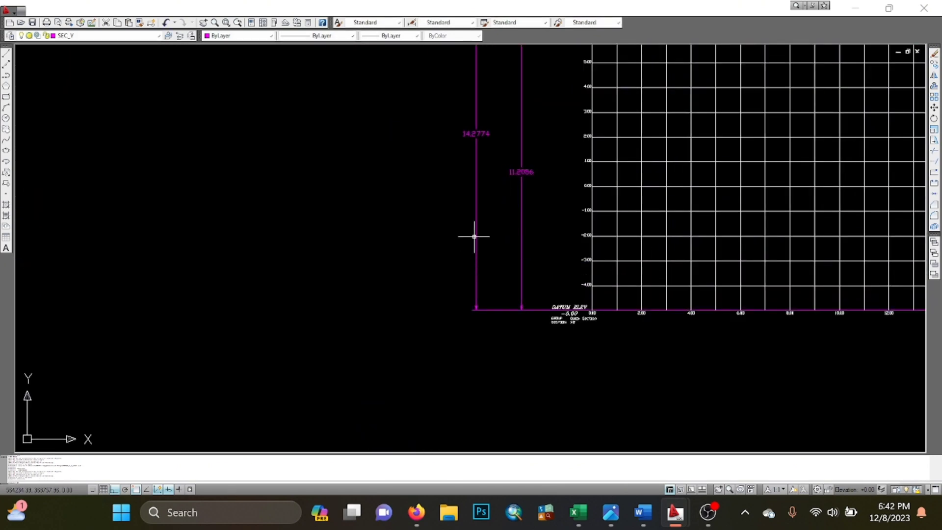
scroll(511, 161, up, 8)
scroll(509, 178, down, 4)
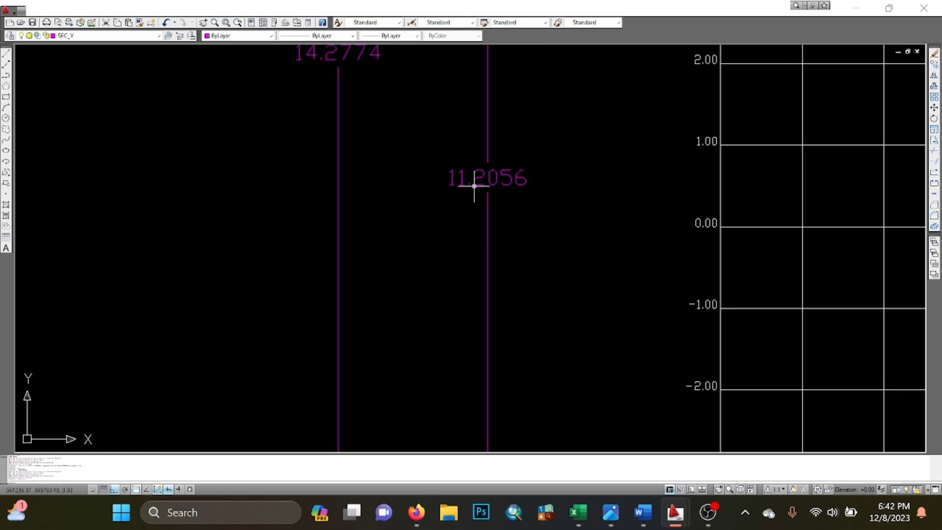
- Switch to the EXCEL CUT AND FILL workbook and enter 11.2 as X2's Titik Terendah, checking it against the starting-point dimension in the drawing
mouse_move(473, 183)
middle_down()
mouse_move(494, 268)
mouse_move(475, 255)
middle_up()
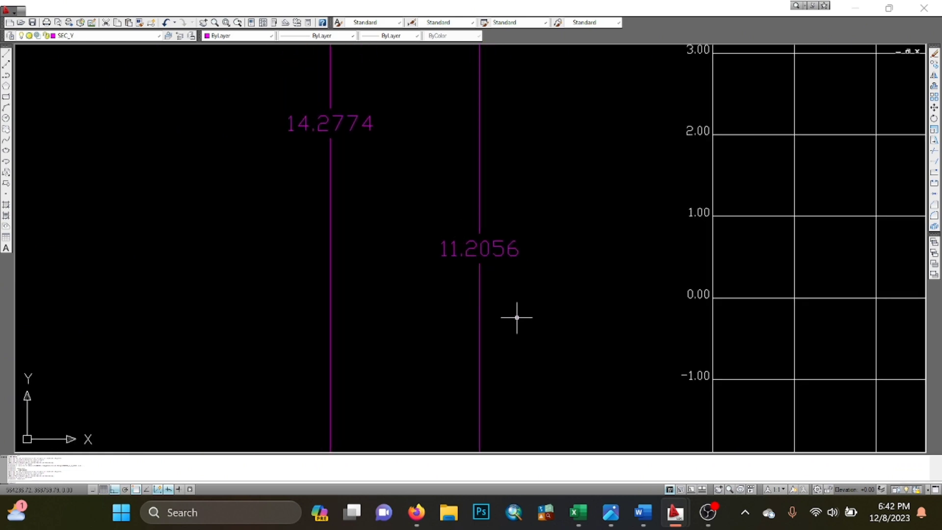
mouse_move(642, 512)
mouse_move(577, 512)
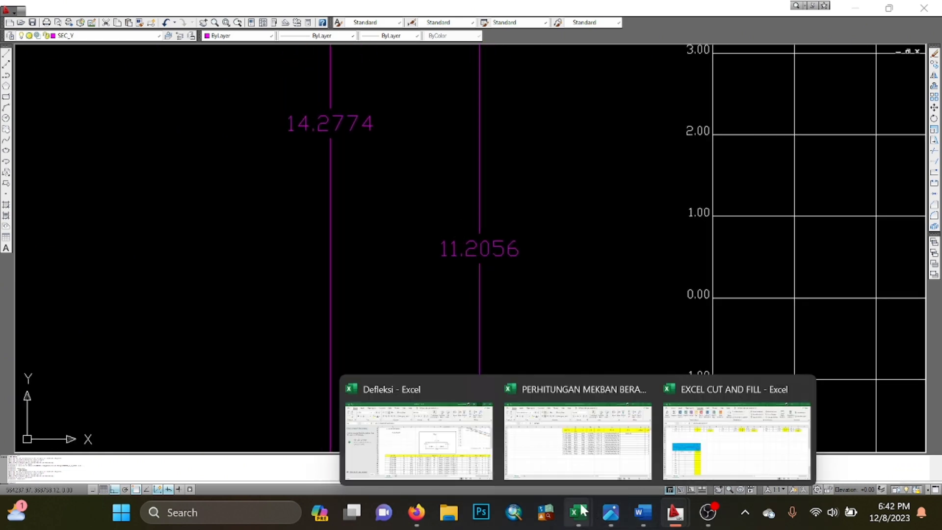
click(735, 442)
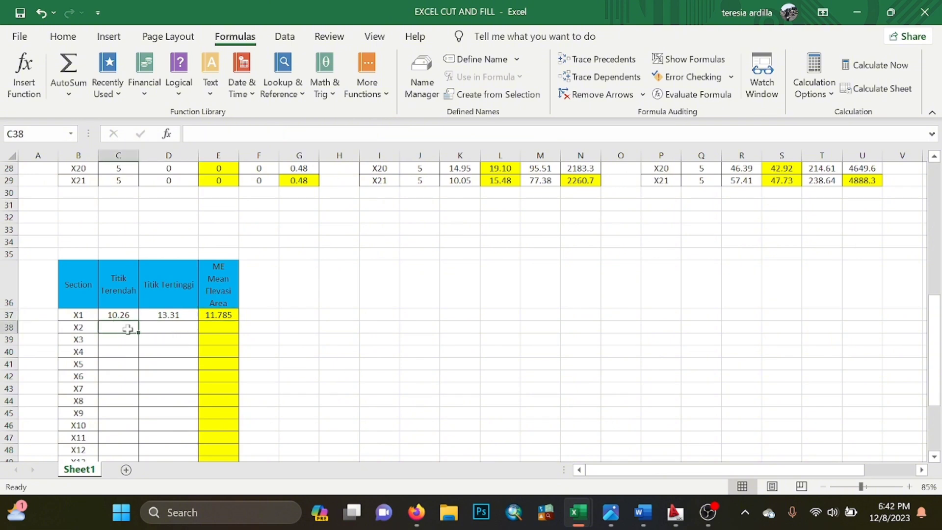
text(11.2)
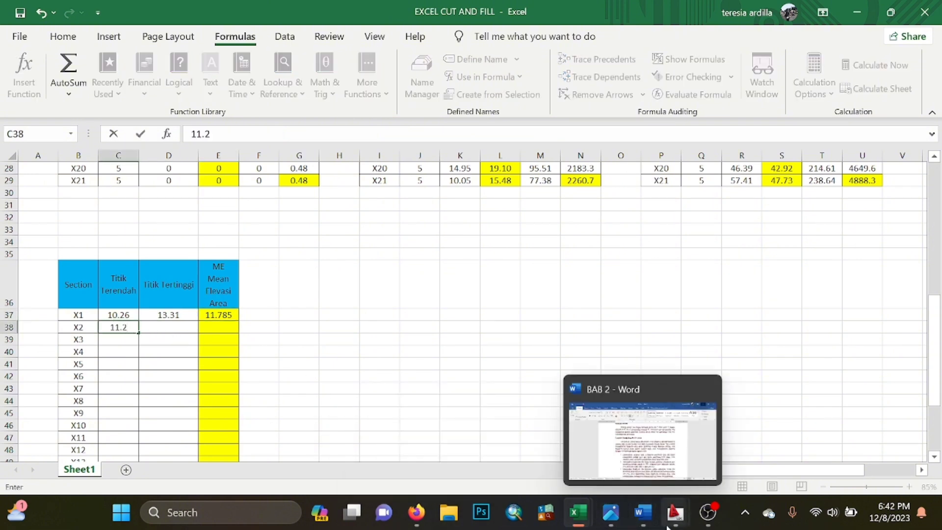
mouse_move(675, 512)
click(691, 474)
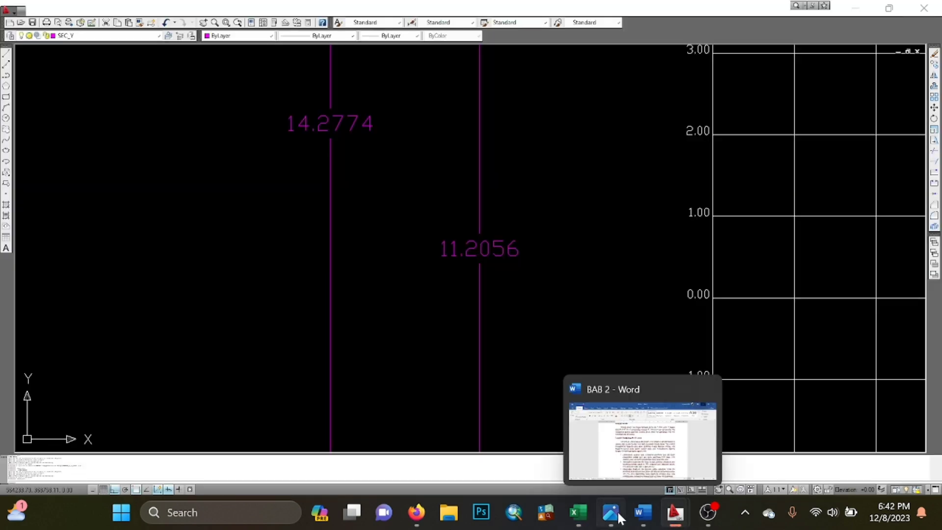
mouse_move(578, 512)
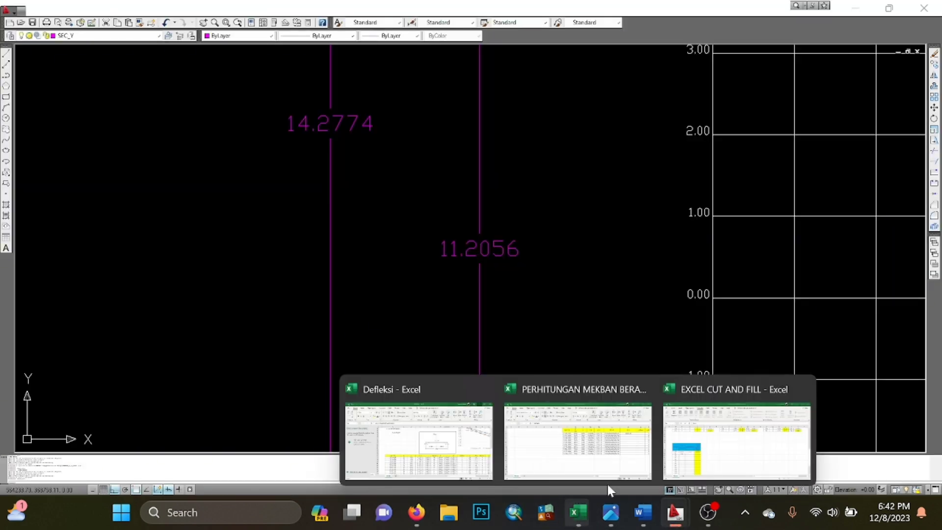
click(709, 467)
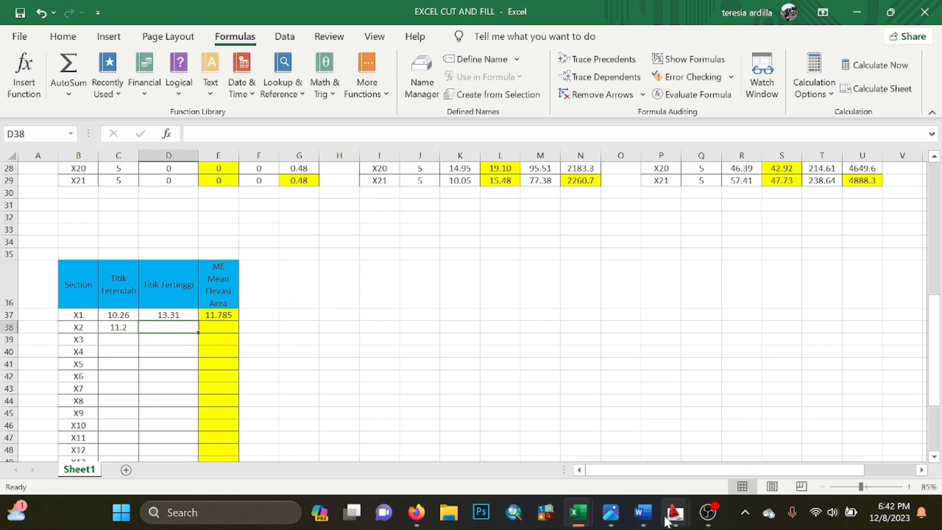
- Return to the AutoCAD drawing and read the X2 highest-point dimension for the Titik Tertinggi entry
mouse_move(668, 512)
click(684, 424)
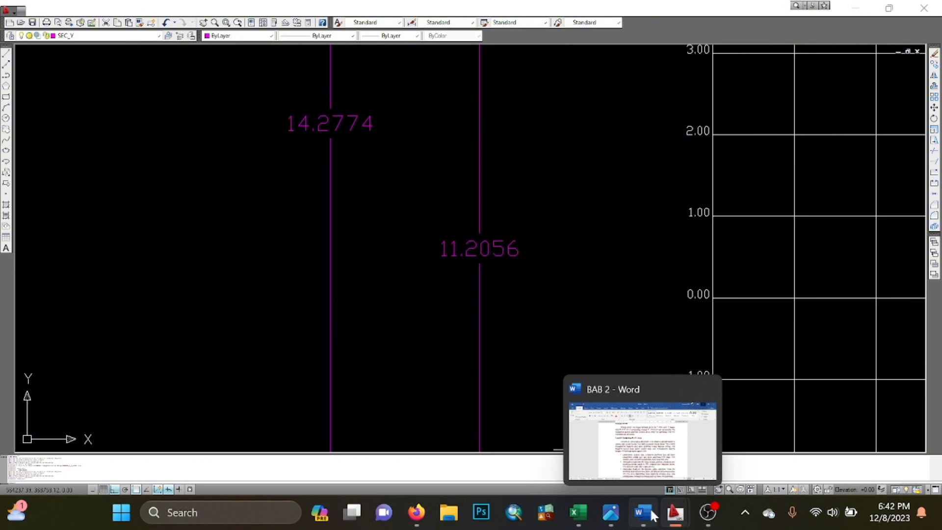
- Switch to the EXCEL CUT AND FILL workbook and enter 14.28 as the Titik Tertinggi of section X2
mouse_move(578, 512)
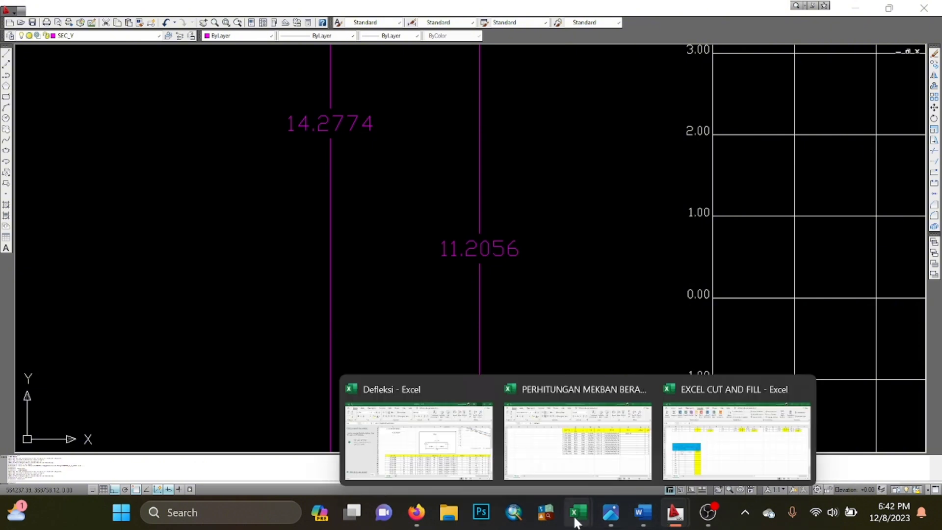
click(711, 453)
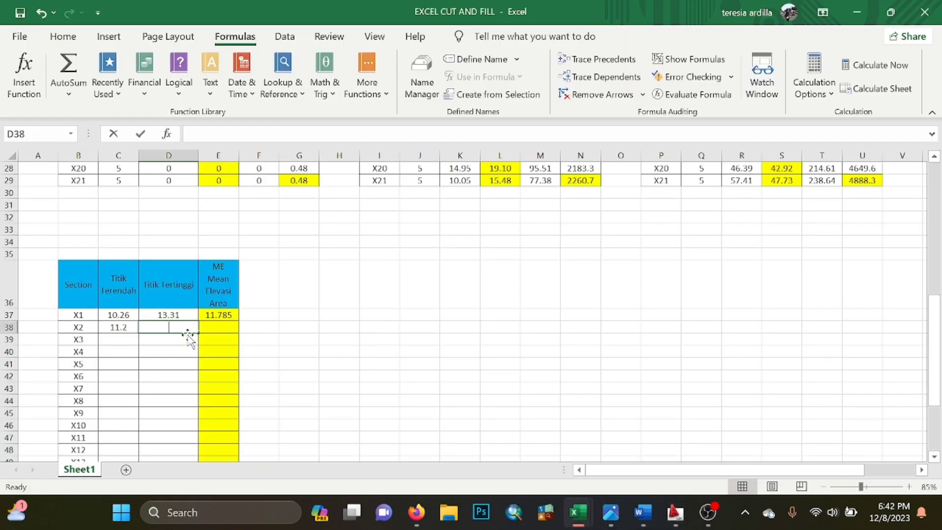
text(14.28)
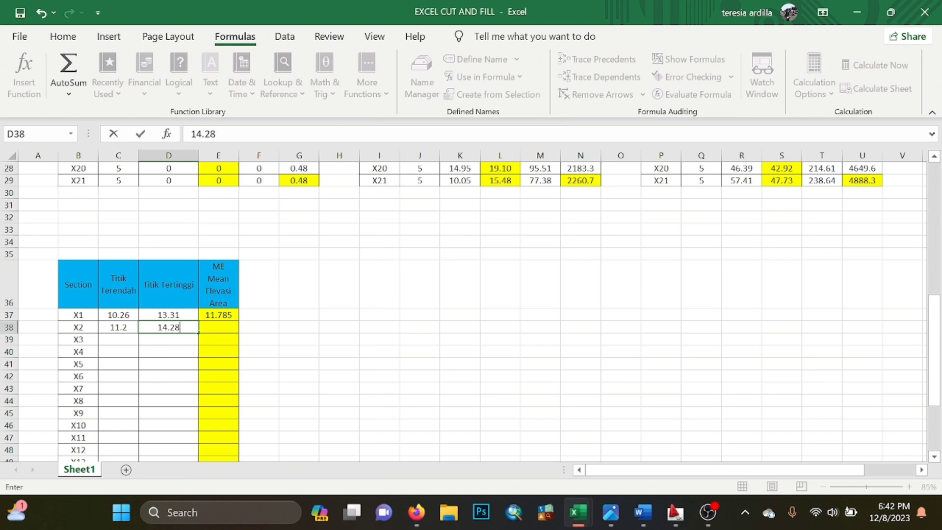
key(Return)
- Fill the mean elevation average formula from section X1 down to section X2 in cell E38
click(230, 312)
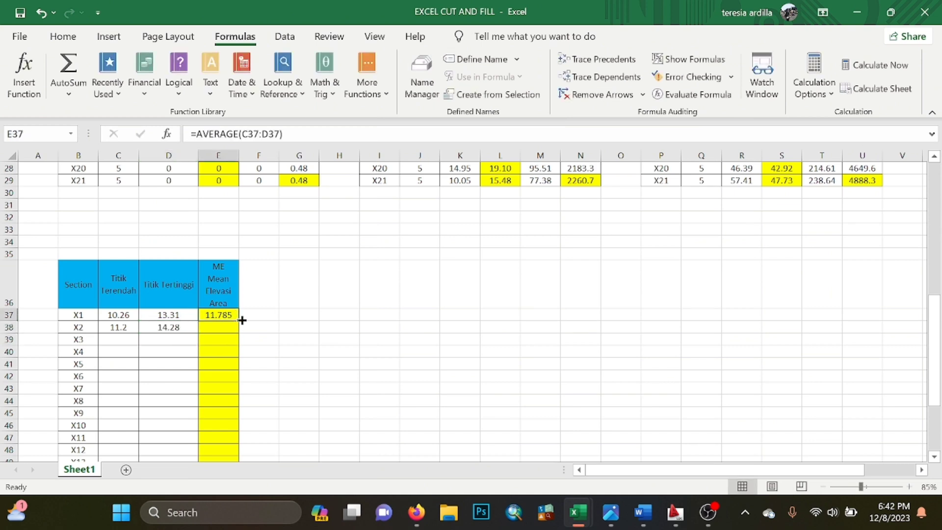
click(247, 342)
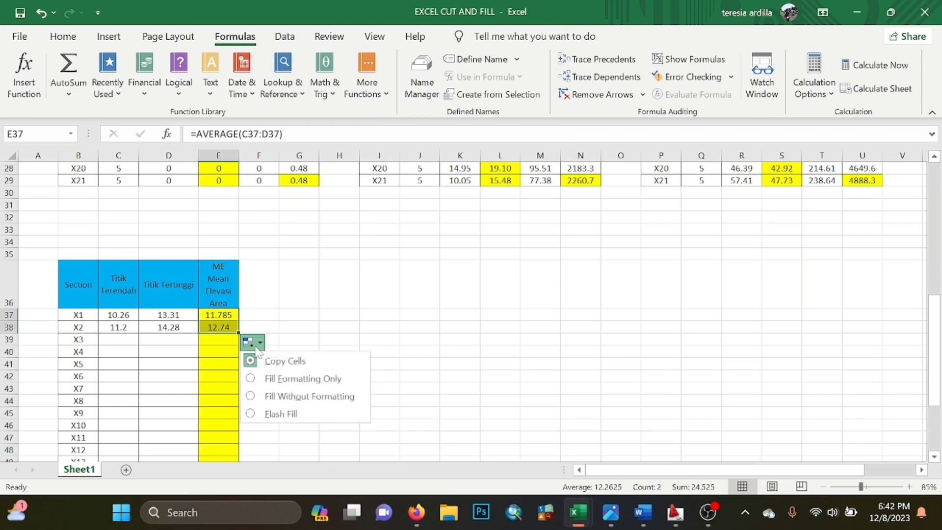
click(314, 337)
- Examine the mean elevation formulas for X1 and X2 and the table down to the Garis Rencana Yang ditentukan row
click(224, 327)
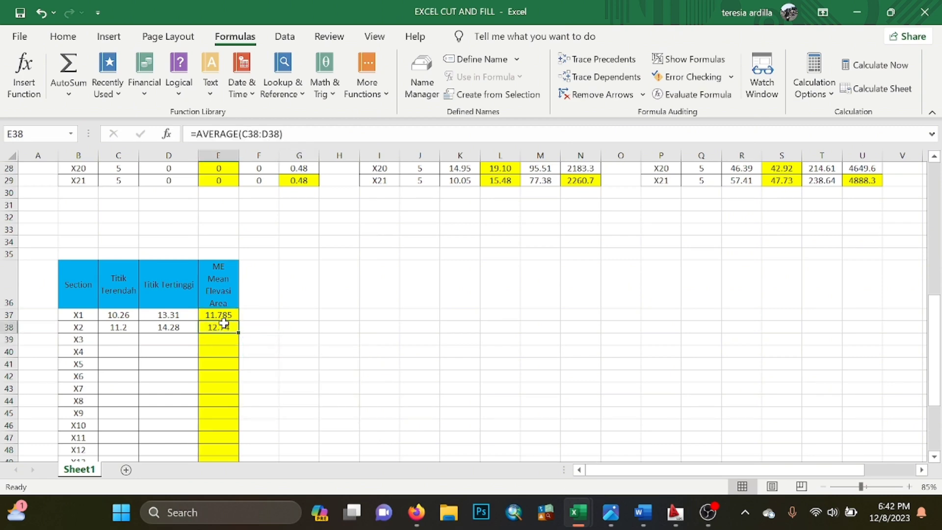
scroll(233, 309, down, 4)
scroll(239, 297, up, 4)
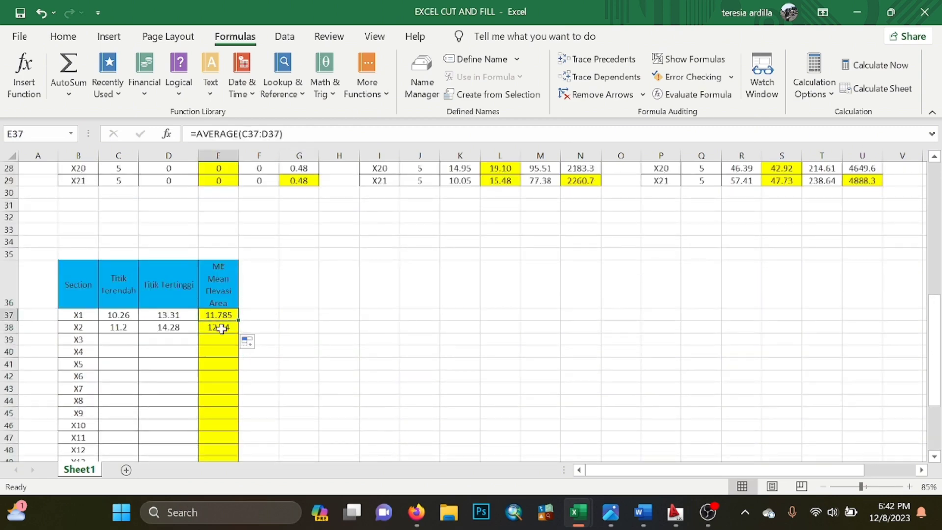
click(222, 327)
scroll(219, 363, down, 4)
scroll(216, 372, up, 4)
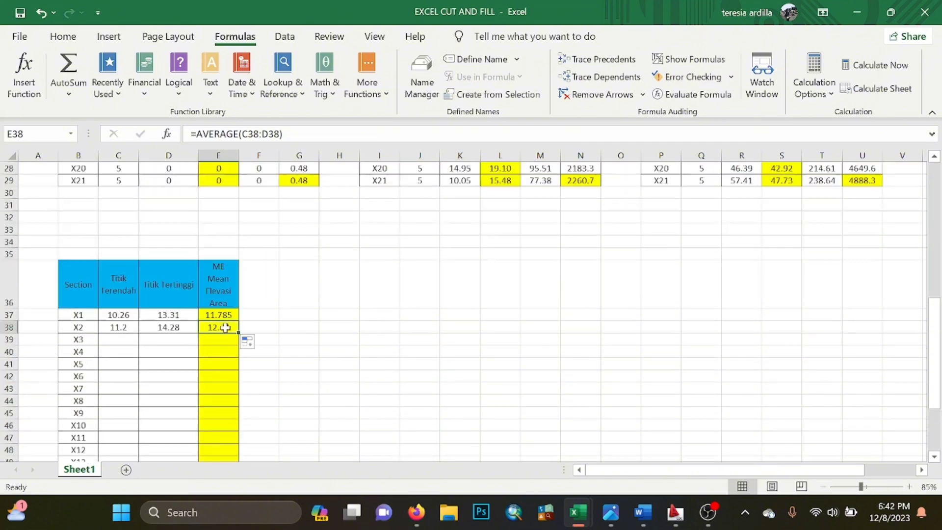
scroll(224, 327, down, 3)
scroll(218, 313, up, 1)
scroll(226, 330, down, 4)
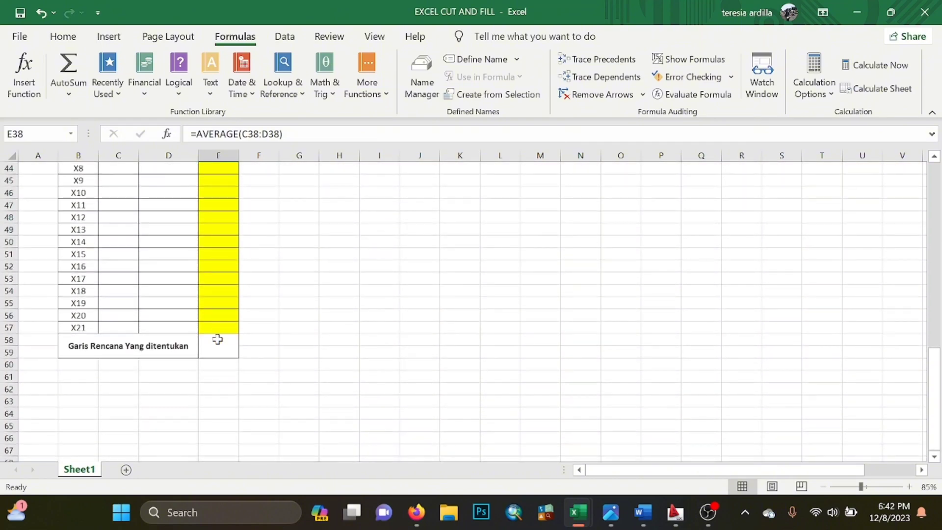
scroll(241, 321, up, 4)
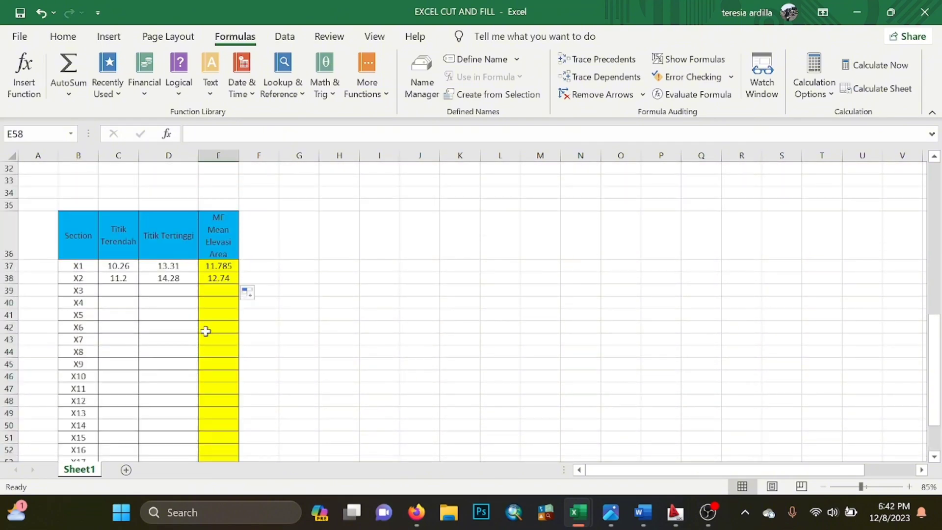
scroll(136, 272, down, 3)
scroll(158, 271, up, 5)
scroll(166, 275, down, 4)
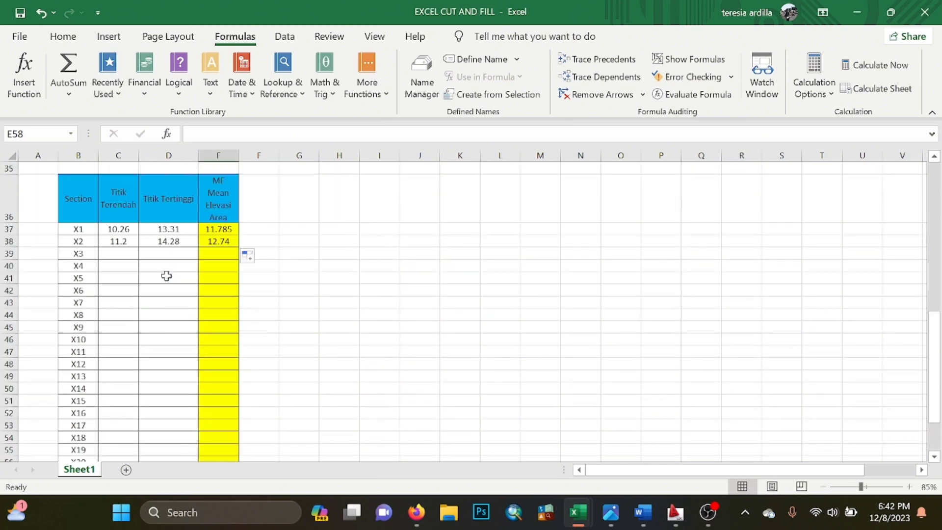
scroll(195, 276, up, 2)
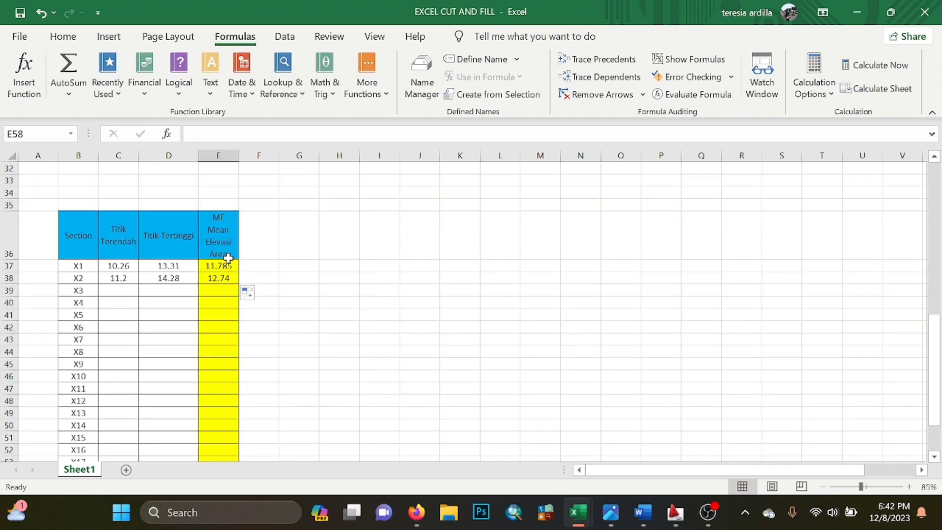
drag(228, 257, 225, 272)
click(223, 282)
scroll(221, 285, down, 6)
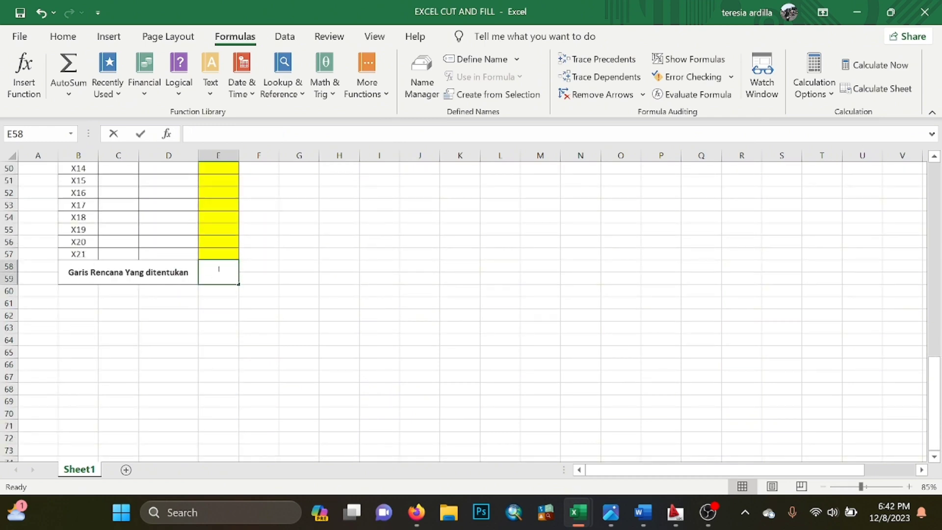
text(=)
scroll(218, 269, up, 6)
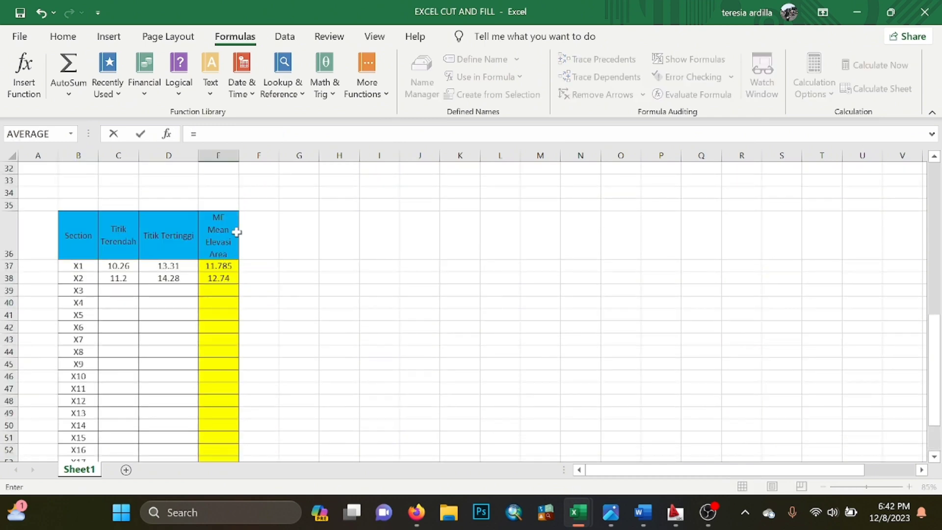
key(Escape)
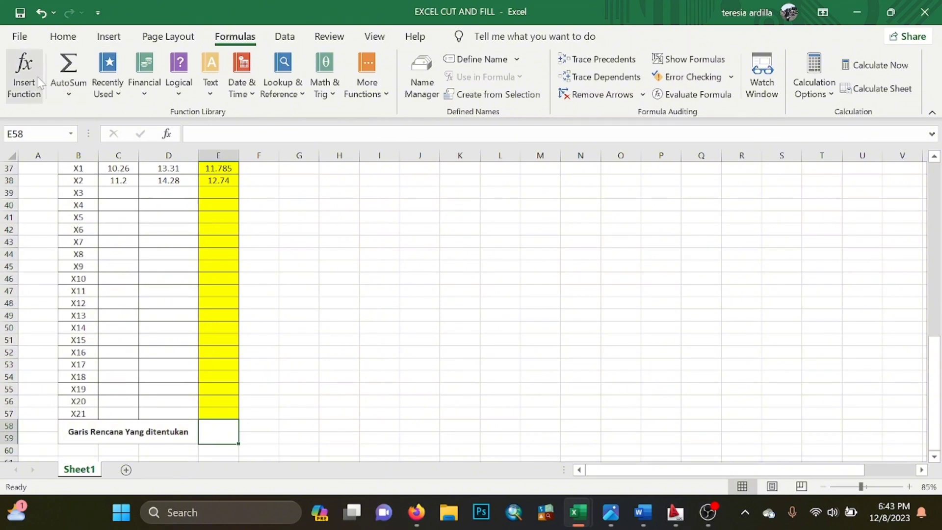
- Insert an AVERAGE function over E37:E38 in the Garis Rencana Yang ditentukan cell, E58
click(39, 82)
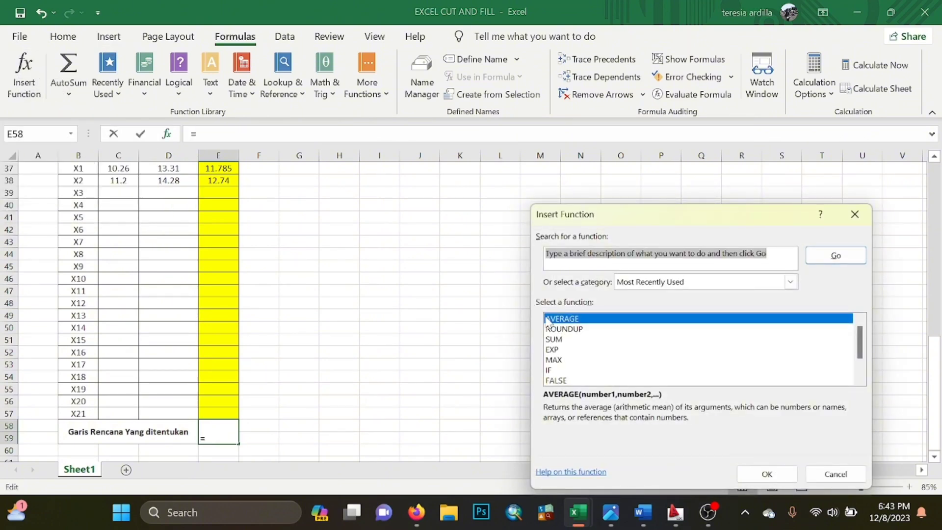
click(570, 318)
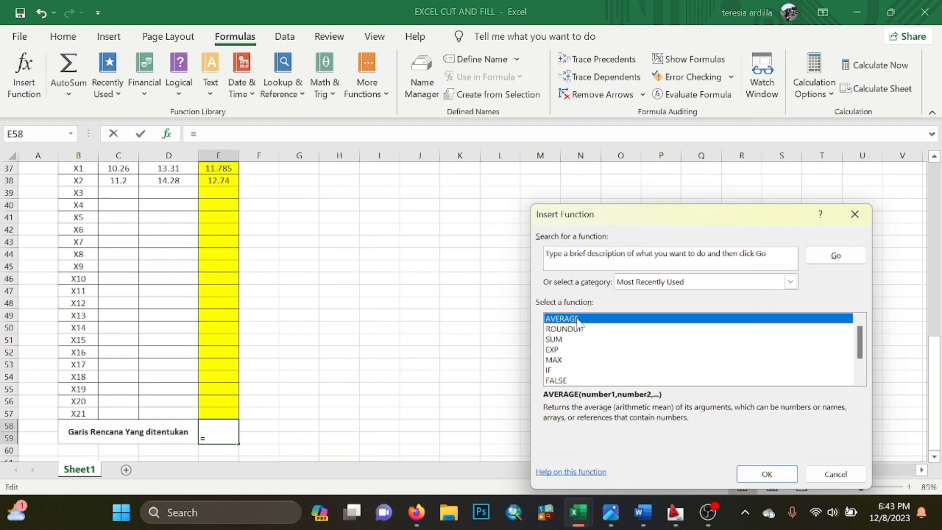
click(790, 474)
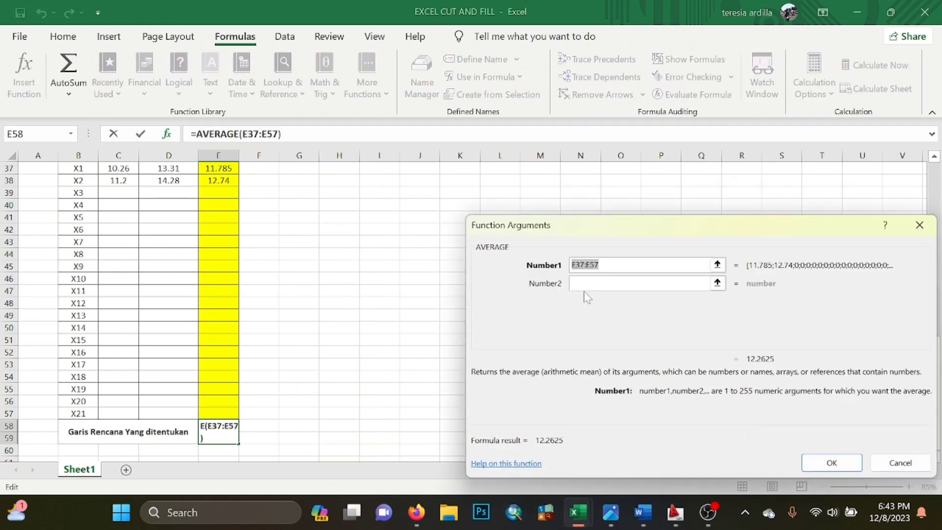
scroll(225, 222, up, 1)
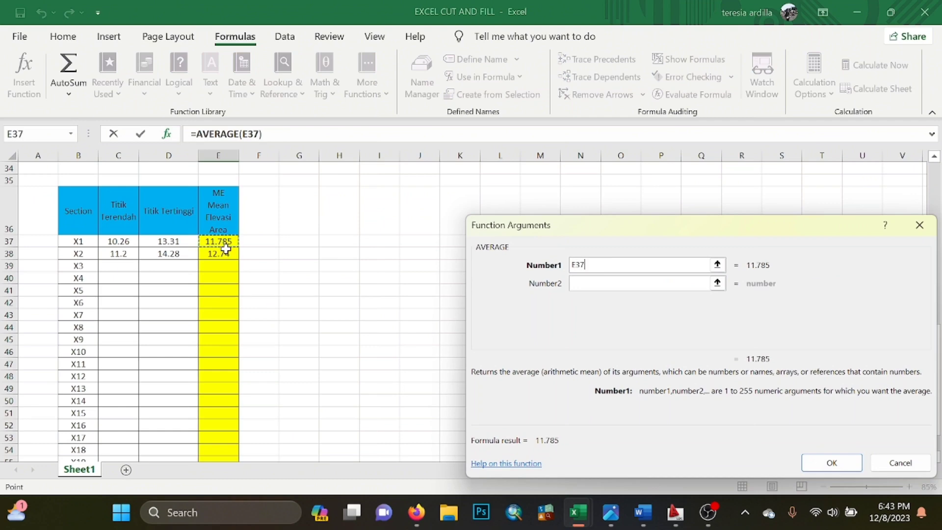
drag(224, 241, 229, 253)
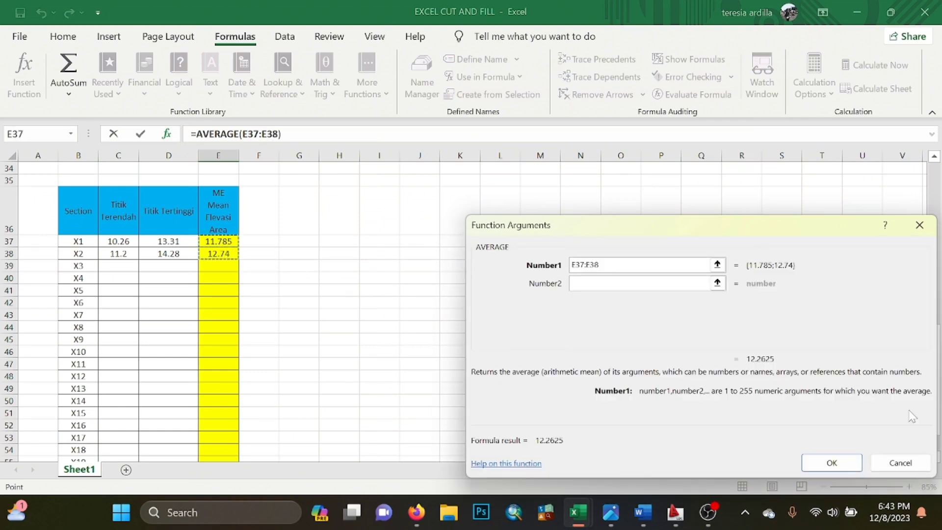
click(830, 463)
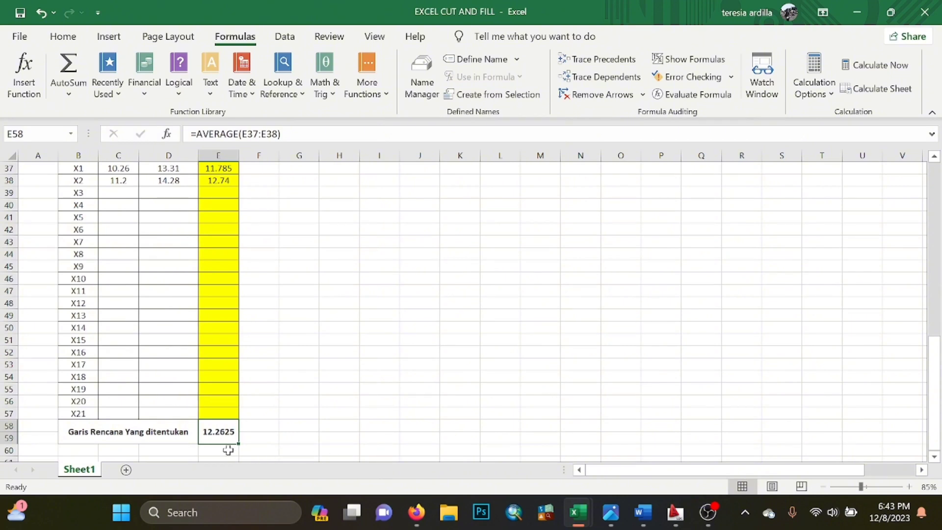
- Switch to the AutoCAD Civil 3D section drawing and delete the two vertical dimensions beside the section grid
mouse_move(669, 524)
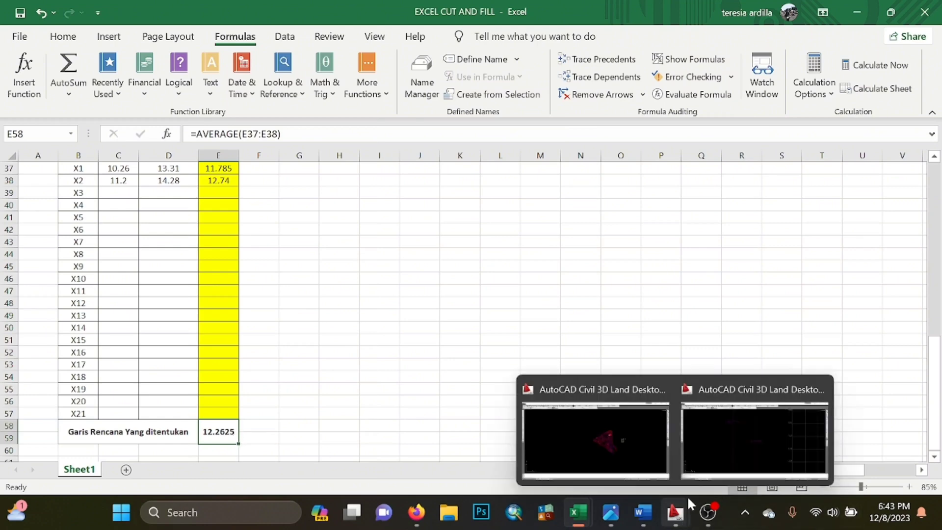
click(729, 474)
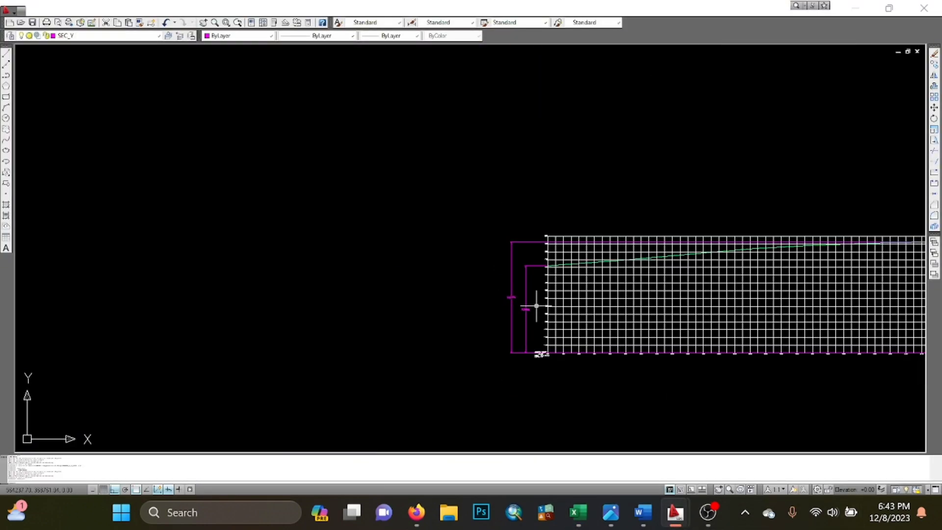
click(489, 260)
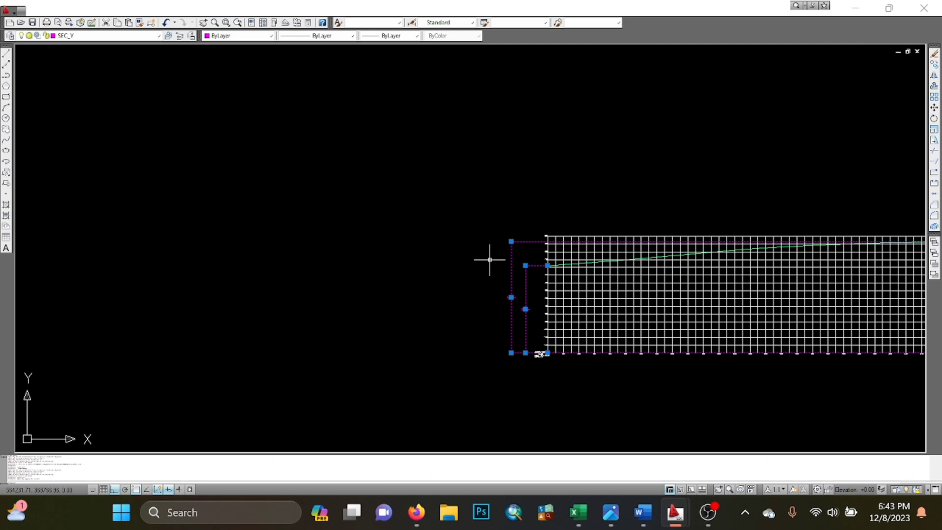
key(Delete)
- Make ELEVASI RENCANA the current layer
scroll(525, 267, down, 4)
scroll(490, 225, up, 4)
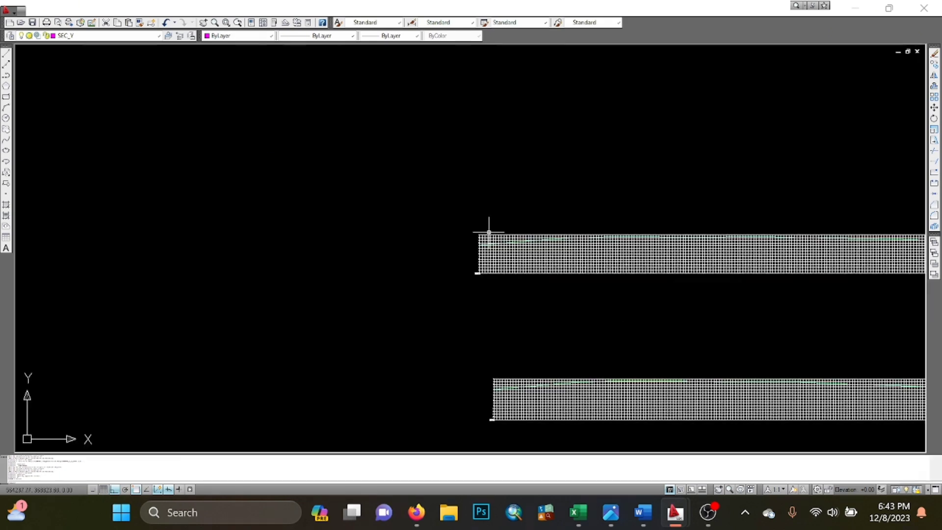
scroll(774, 367, down, 4)
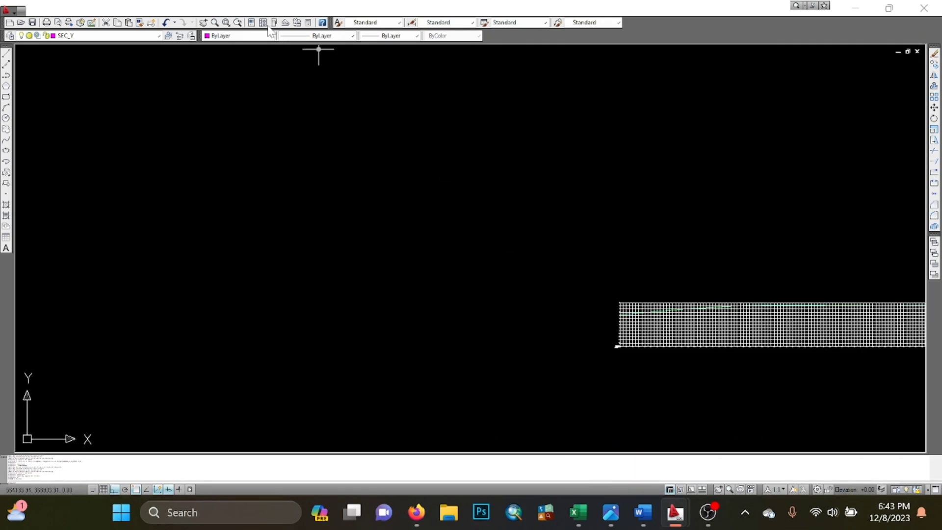
click(149, 36)
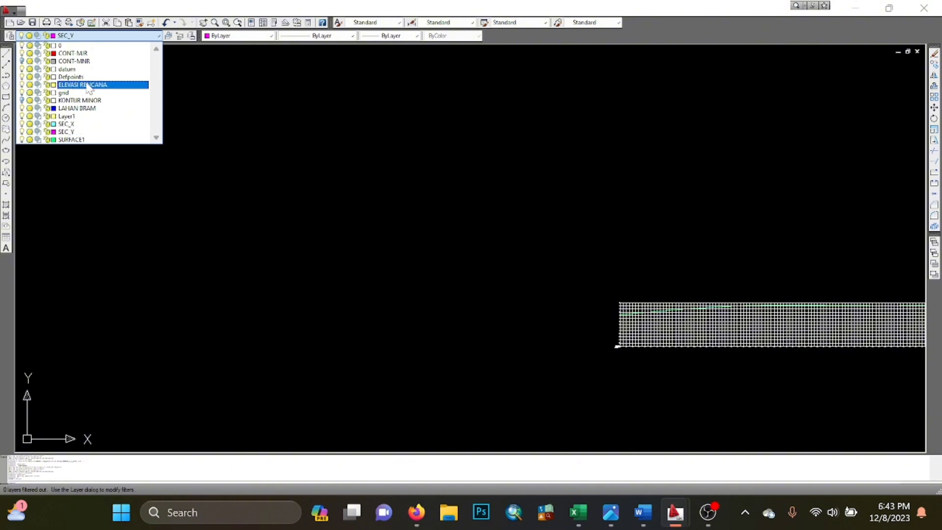
click(88, 87)
- Add a vertical linear dimension of 12 upward from the datum origin of section X1, placed outside the grid
scroll(260, 152, down, 3)
scroll(406, 211, up, 5)
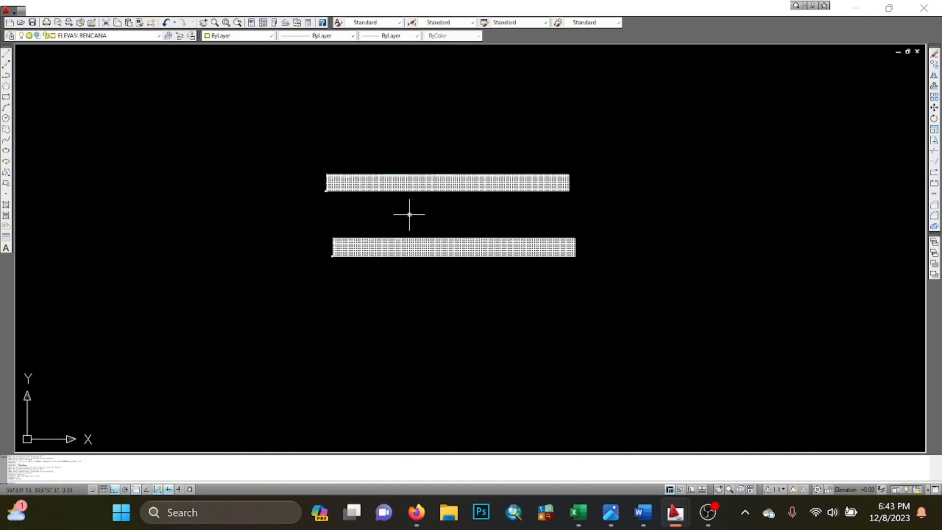
scroll(301, 191, up, 5)
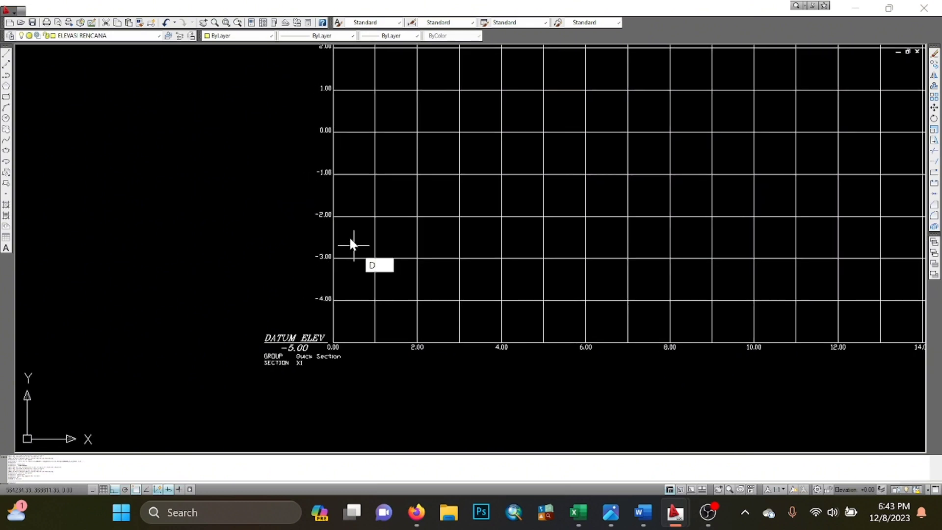
text(LI)
key(Return)
scroll(350, 285, up, 3)
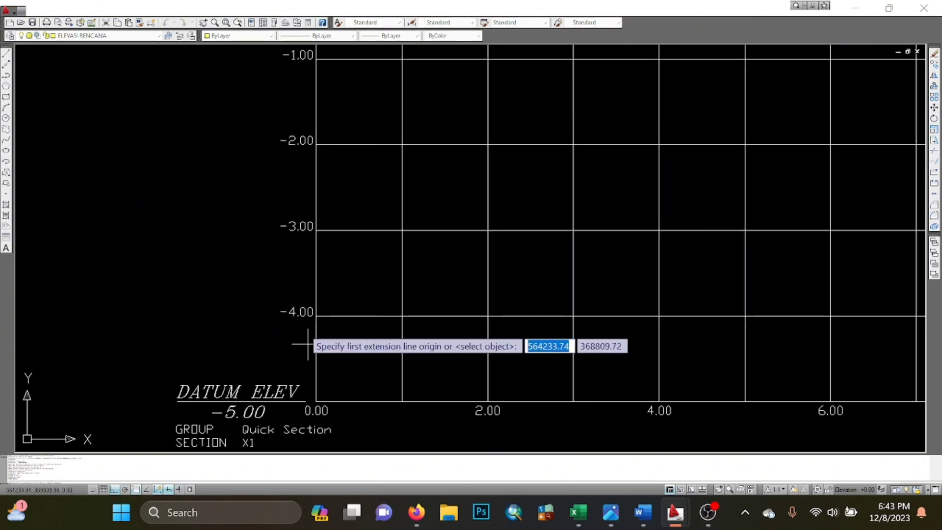
click(316, 398)
scroll(316, 399, down, 5)
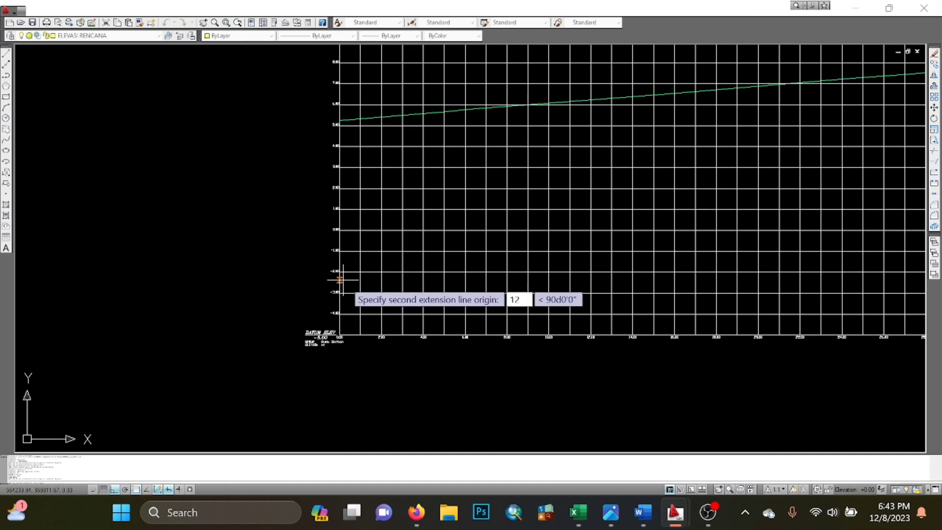
text(12)
key(Return)
click(238, 211)
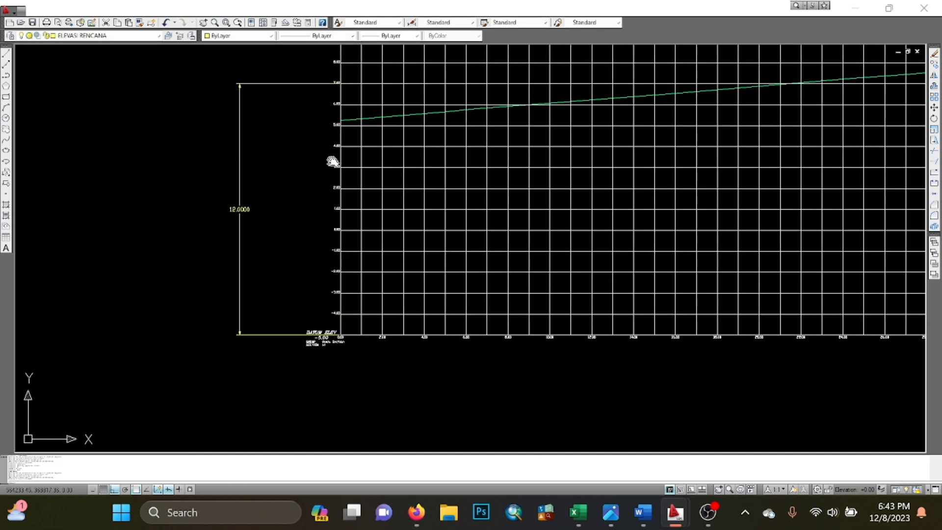
- Draw a horizontal line about 201 units long at elevation 7.00 across section X1's grid, from its start edge to its far edge
scroll(339, 147, up, 2)
scroll(358, 136, up, 3)
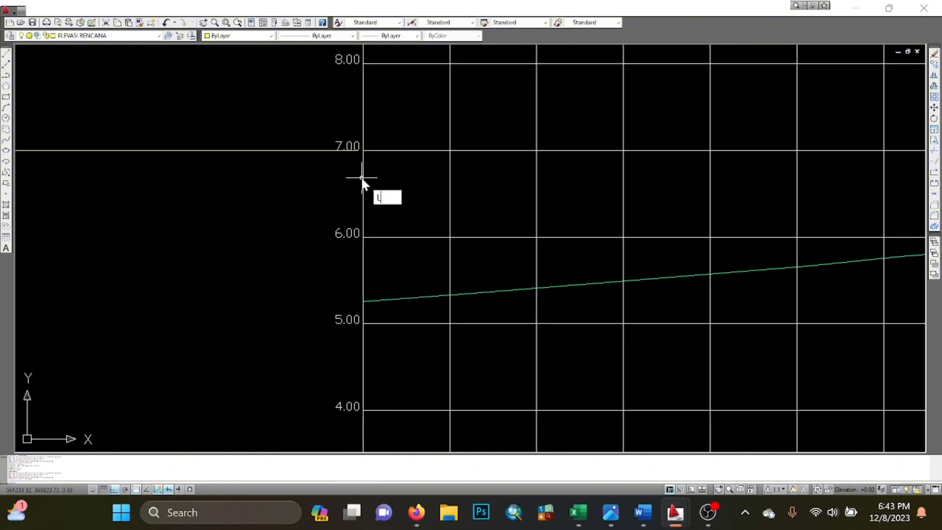
key(Return)
scroll(358, 137, up, 3)
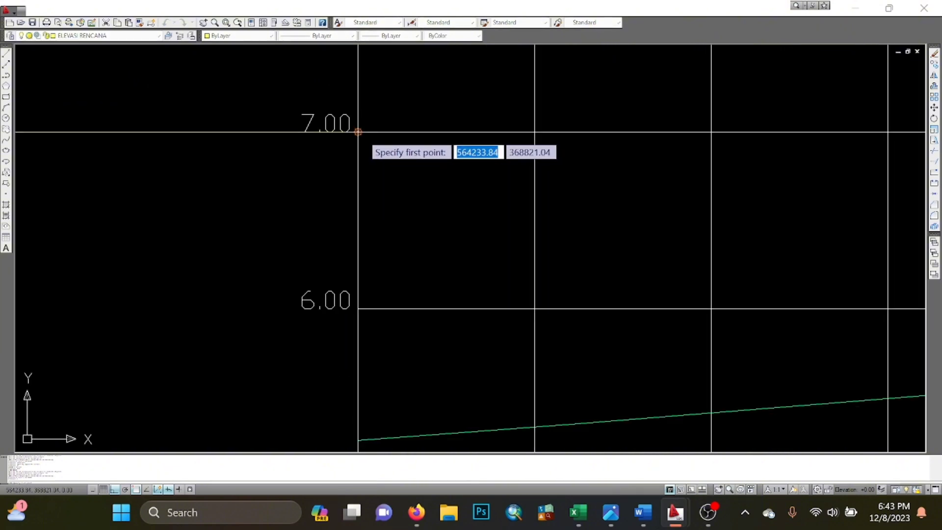
click(358, 132)
scroll(231, 152, down, 5)
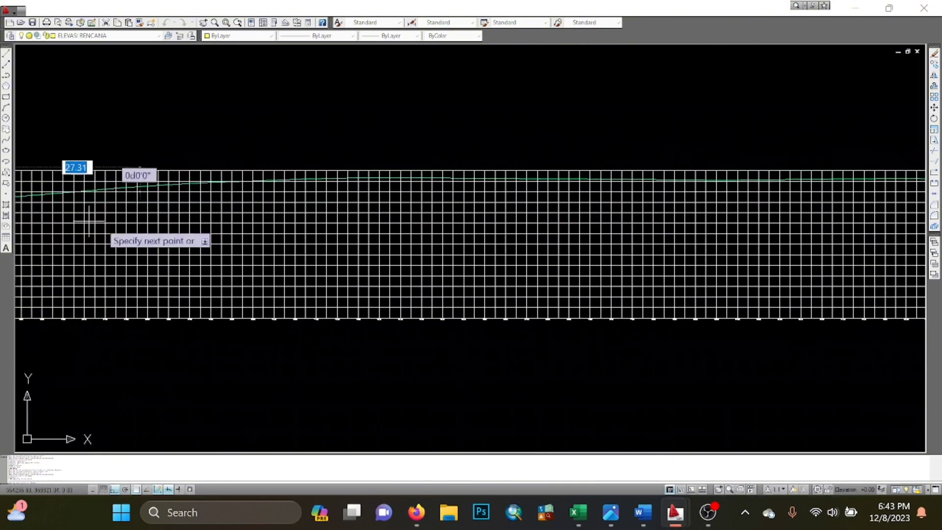
middle_drag(677, 211, 677, 232)
scroll(630, 238, up, 2)
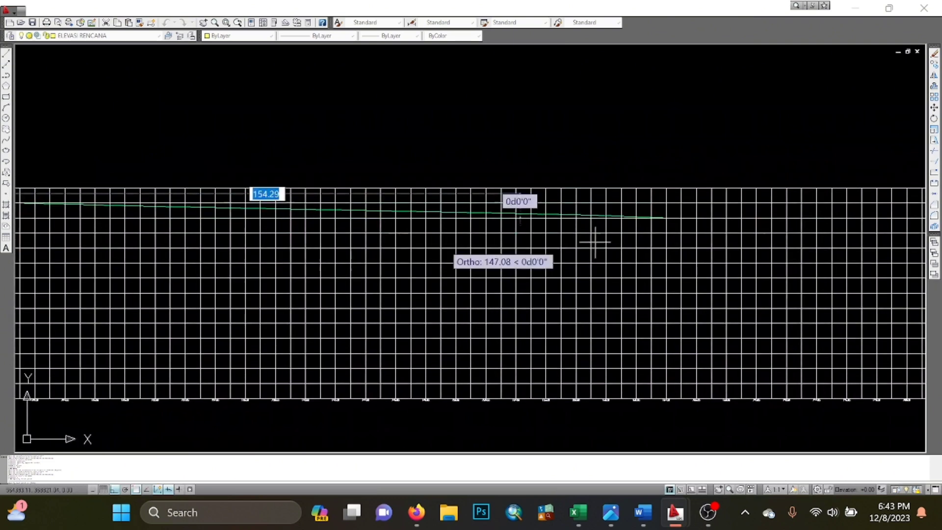
scroll(594, 242, up, 6)
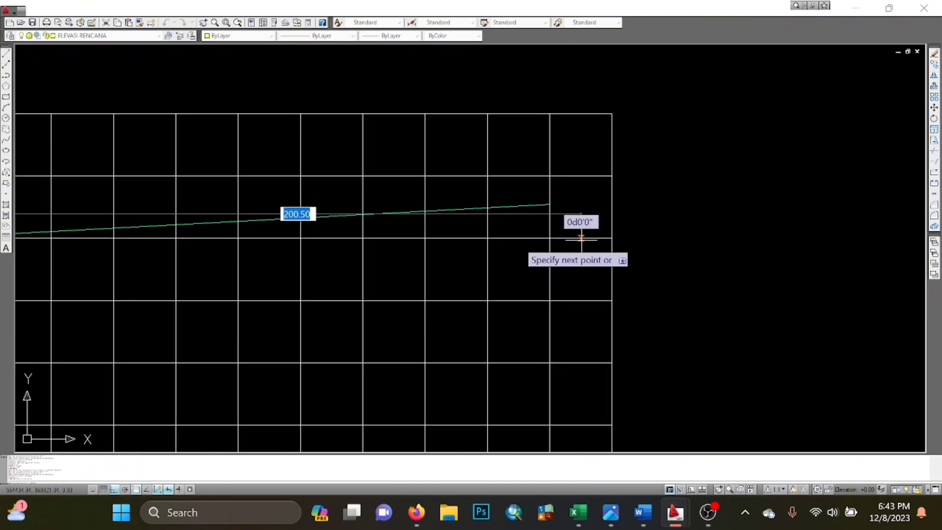
scroll(608, 245, up, 3)
middle_drag(620, 206, 564, 265)
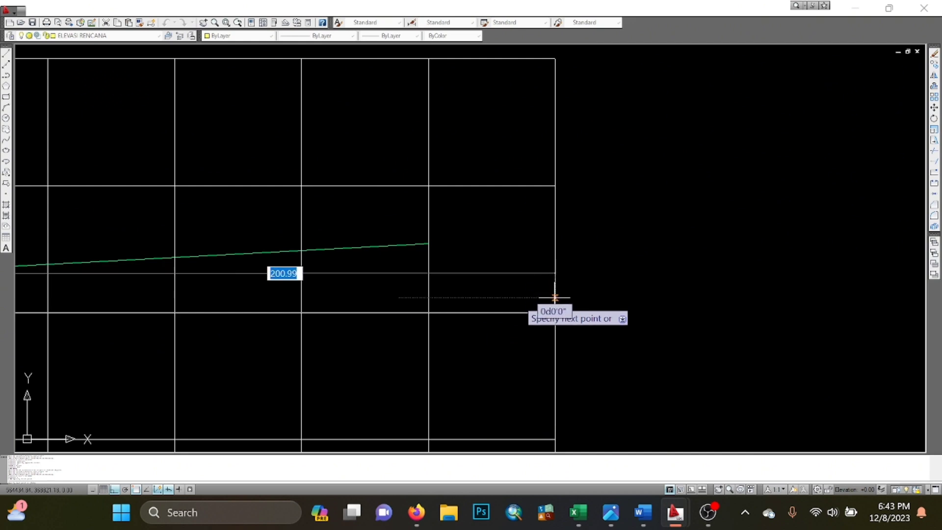
scroll(554, 297, up, 6)
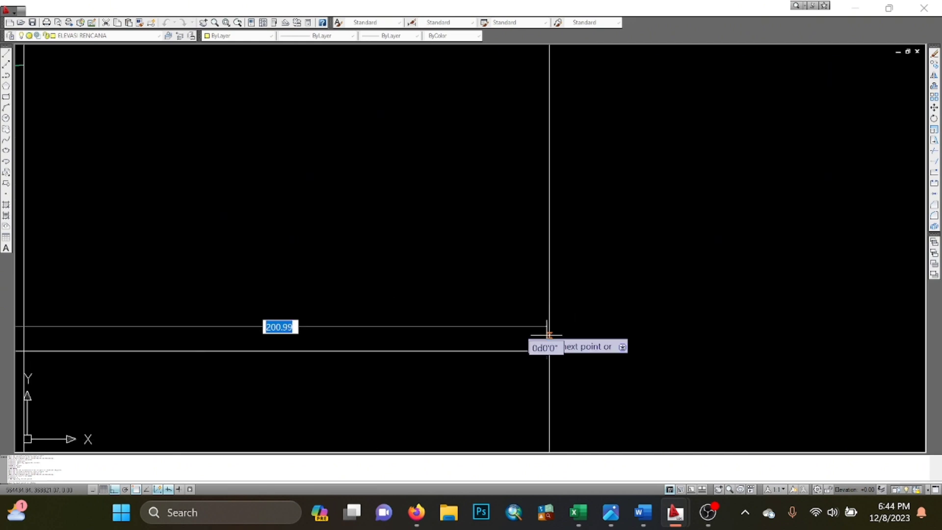
mouse_move(548, 335)
middle_down()
mouse_move(451, 358)
mouse_move(515, 246)
middle_up()
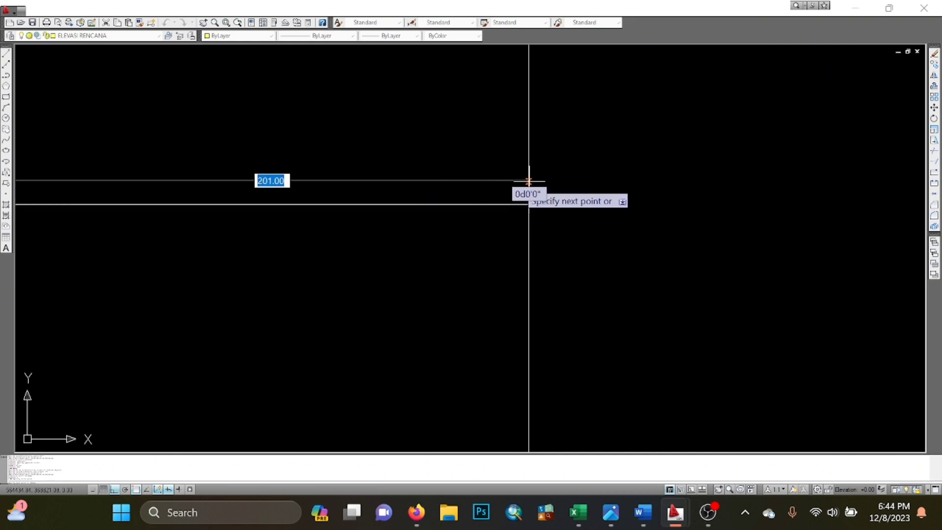
scroll(604, 234, down, 2)
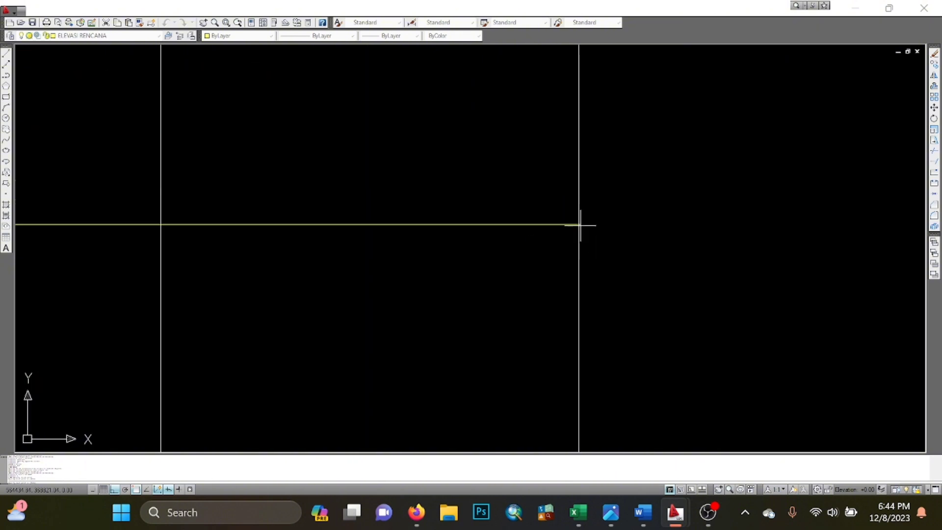
scroll(580, 225, down, 4)
key(Escape)
scroll(248, 289, down, 2)
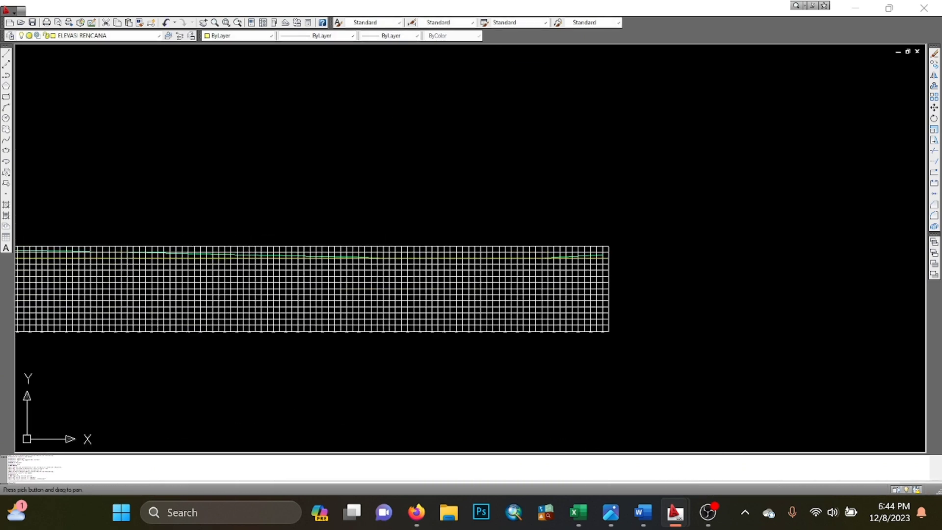
- Delete the 12-unit vertical dimension outside section X1's grid
scroll(551, 277, up, 2)
scroll(456, 309, down, 3)
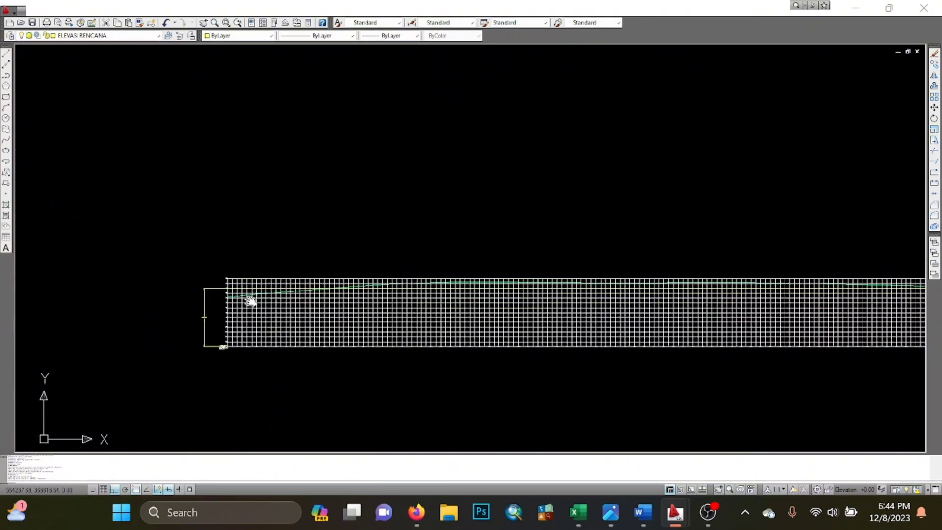
scroll(251, 301, up, 3)
scroll(309, 310, up, 3)
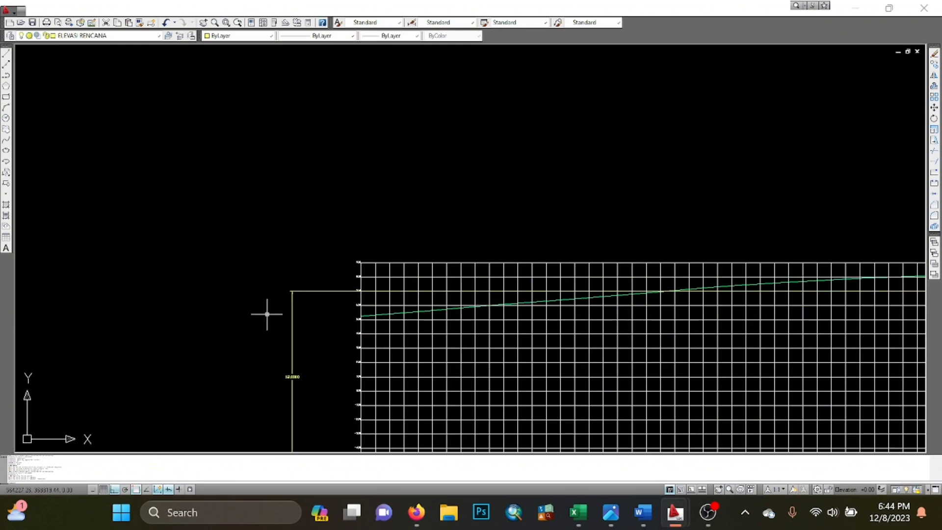
click(304, 291)
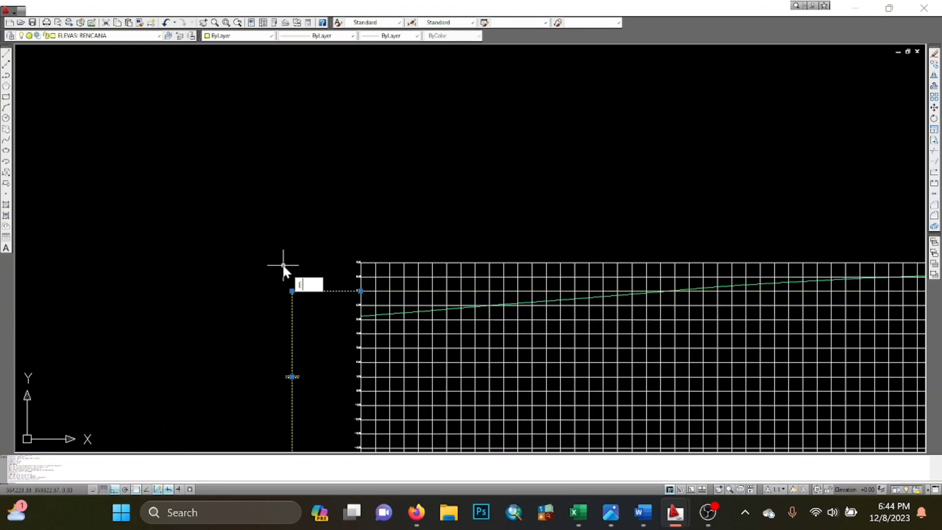
key(Escape)
scroll(288, 266, down, 3)
scroll(346, 282, up, 6)
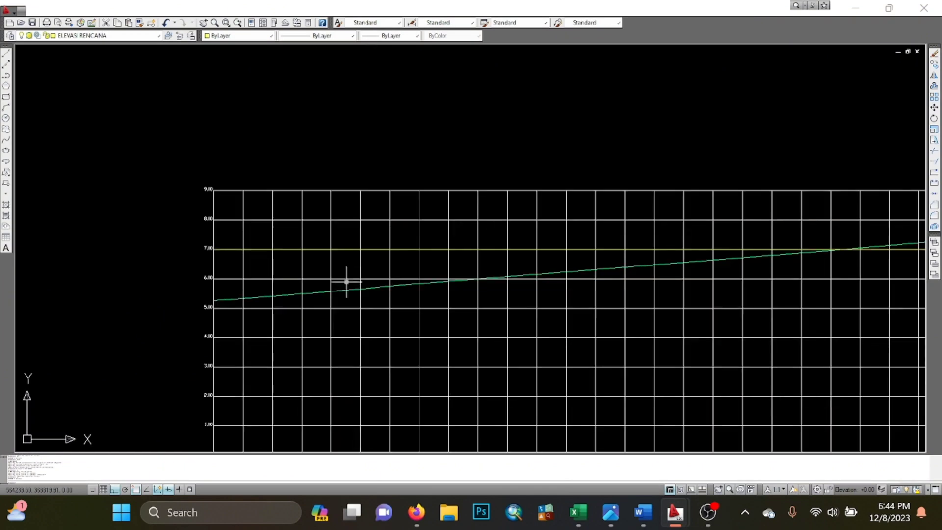
- Freeze the grid layer
scroll(346, 282, down, 5)
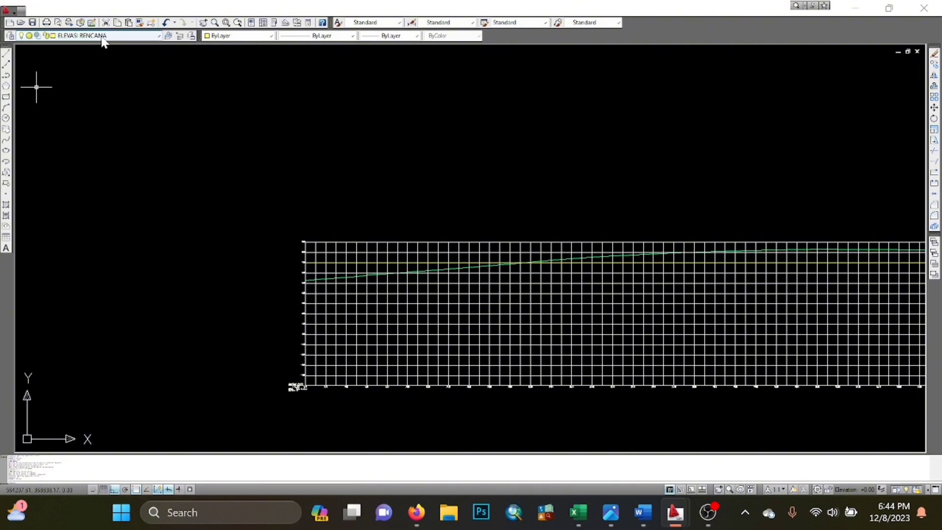
click(102, 37)
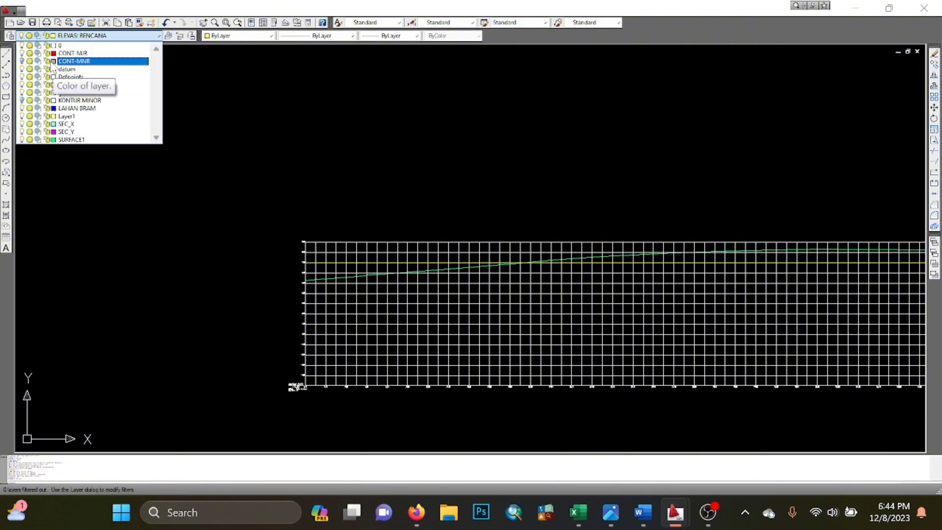
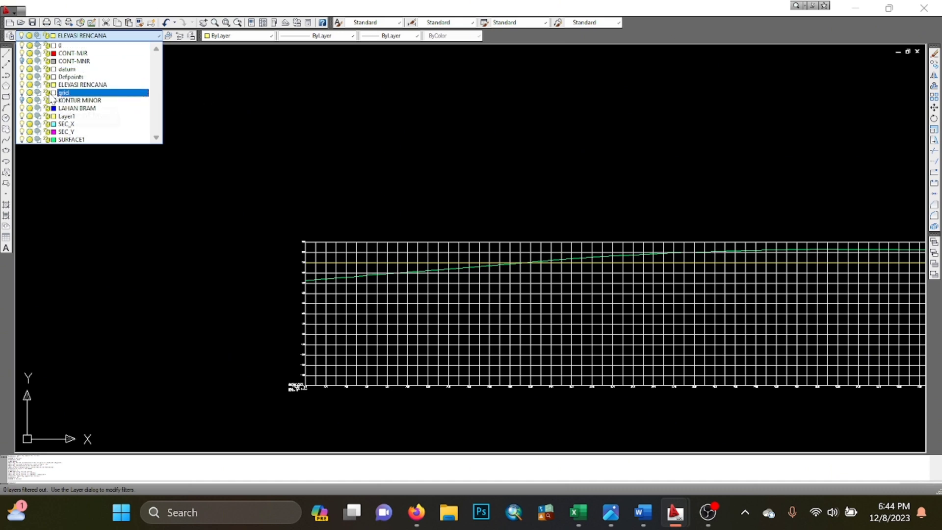
click(29, 93)
click(181, 92)
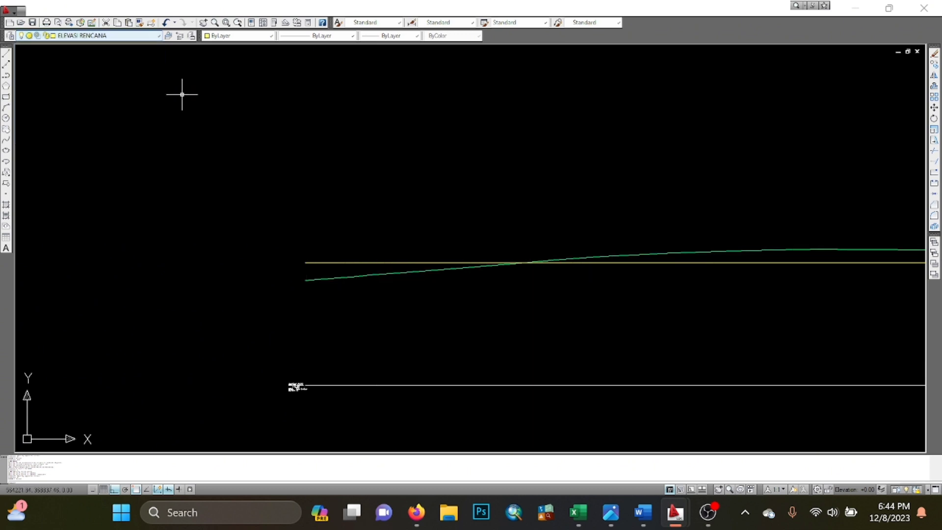
- Examine how the planned elevation line runs against the ground profile along section X1
scroll(601, 358, down, 5)
middle_drag(661, 341, 469, 288)
scroll(376, 299, up, 5)
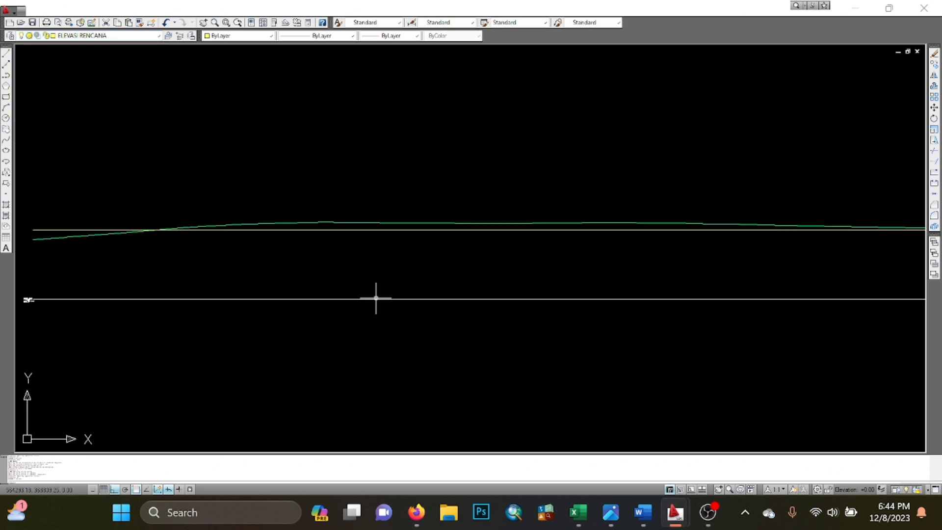
middle_drag(376, 298, 456, 299)
scroll(312, 325, up, 2)
scroll(359, 290, down, 2)
scroll(194, 244, down, 2)
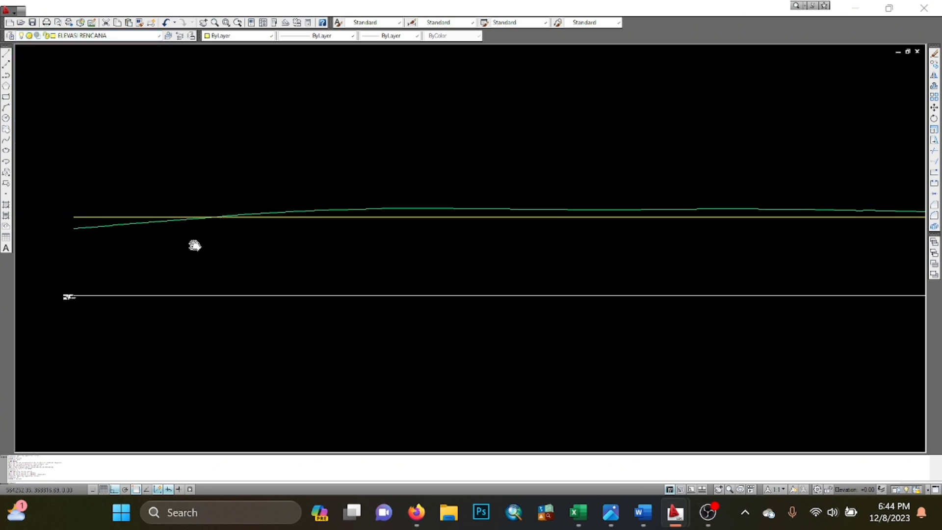
scroll(476, 268, down, 2)
scroll(463, 267, up, 2)
mouse_move(463, 266)
middle_down()
mouse_move(551, 242)
mouse_move(450, 360)
middle_up()
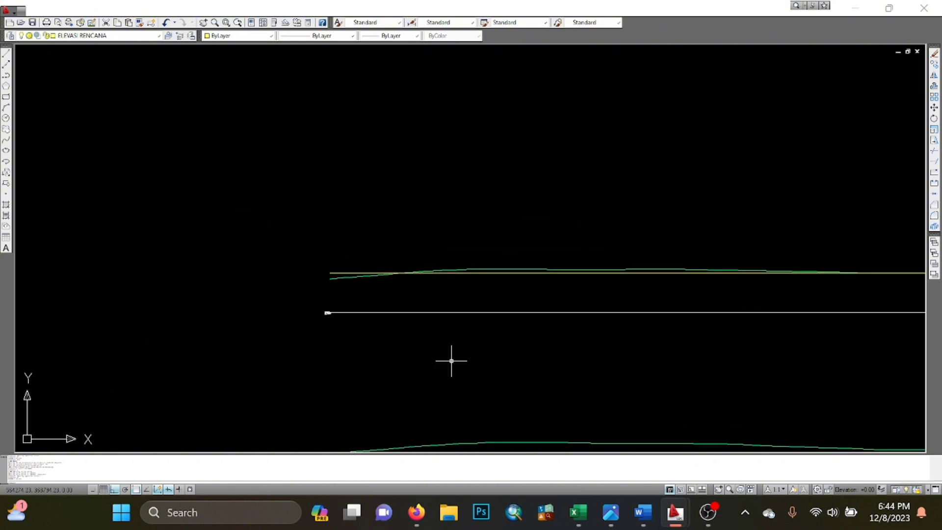
scroll(450, 359, up, 1)
scroll(275, 276, up, 3)
scroll(305, 251, up, 5)
mouse_move(324, 194)
middle_down()
mouse_move(297, 201)
mouse_move(309, 238)
mouse_move(299, 242)
mouse_move(290, 302)
mouse_move(264, 333)
mouse_move(291, 275)
middle_up()
scroll(313, 279, down, 4)
scroll(329, 255, up, 1)
scroll(290, 302, down, 3)
scroll(291, 275, down, 1)
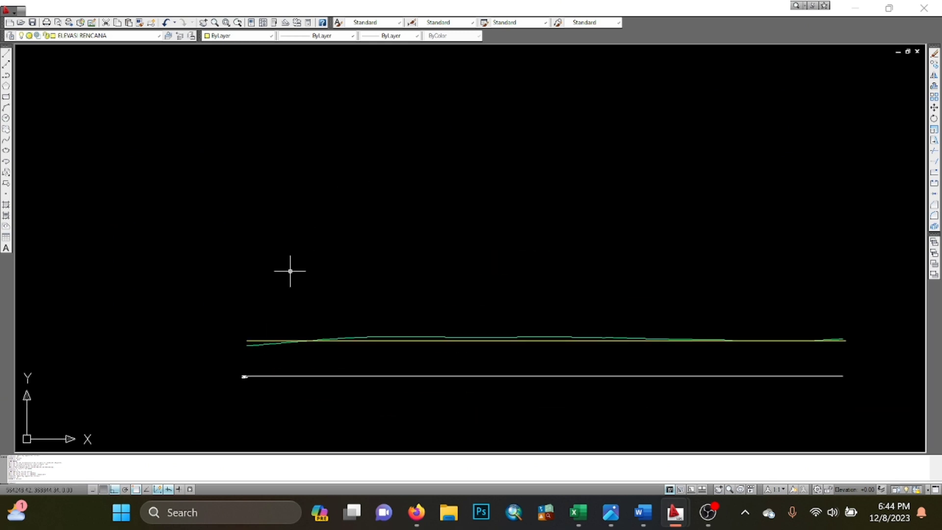
- Draw a right triangle with 1-unit horizontal and vertical legs and a closing diagonal in the empty space above section X1
key(Return)
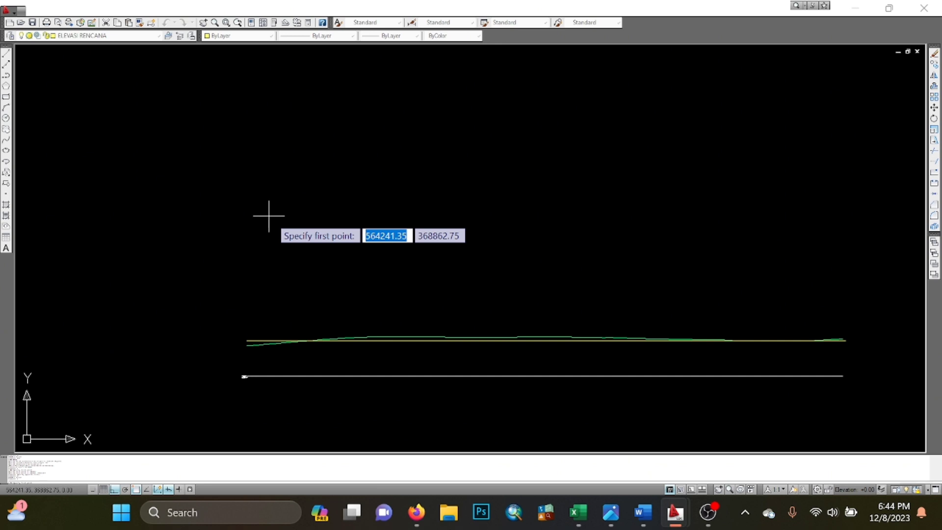
click(222, 196)
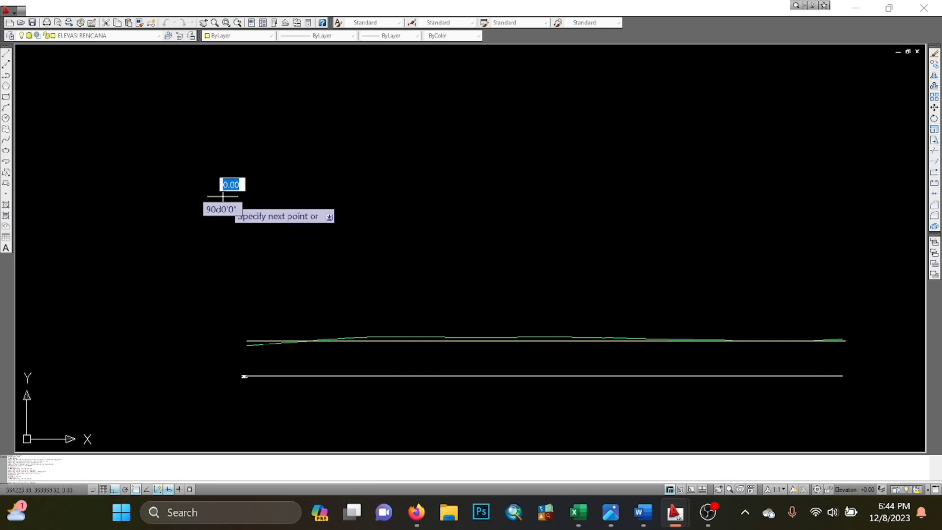
text(1)
key(Return)
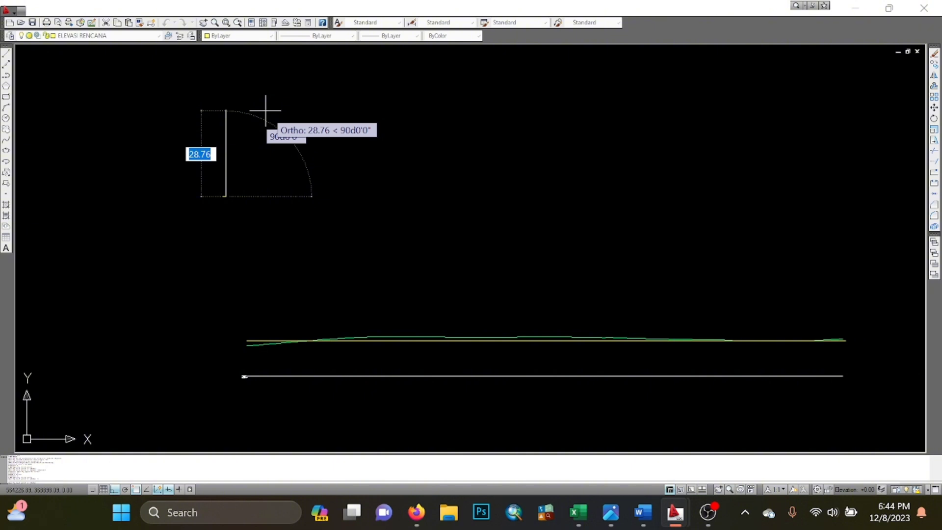
scroll(223, 194, up, 10)
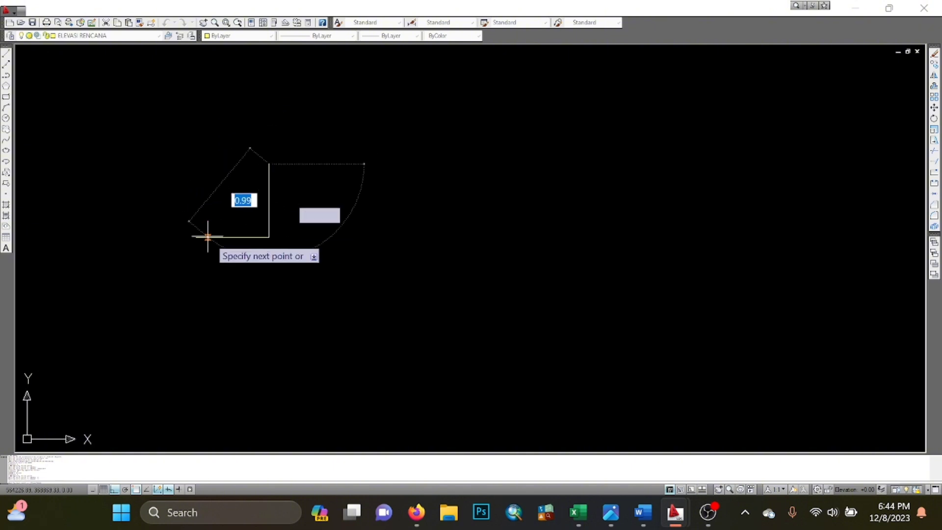
click(196, 236)
key(Return)
- Erase the triangle's horizontal and vertical legs, keeping only the diagonal line
text(E)
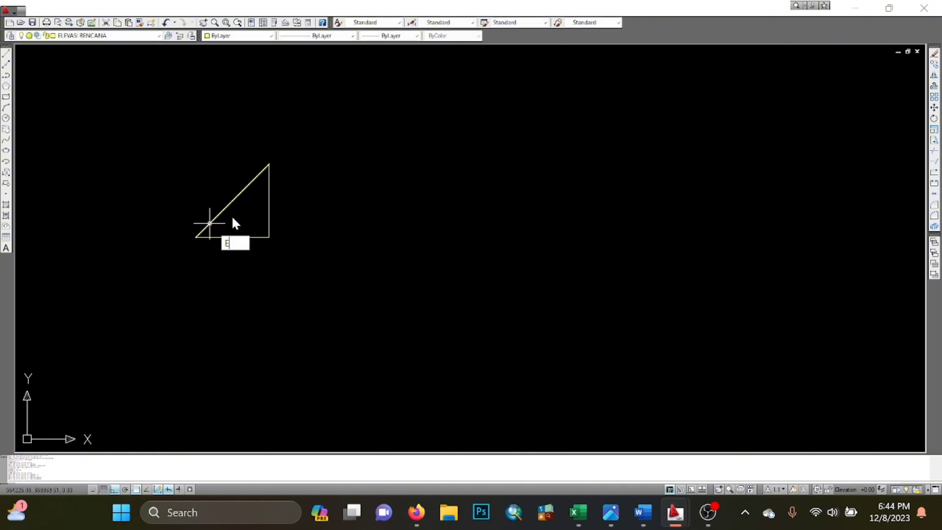
key(Return)
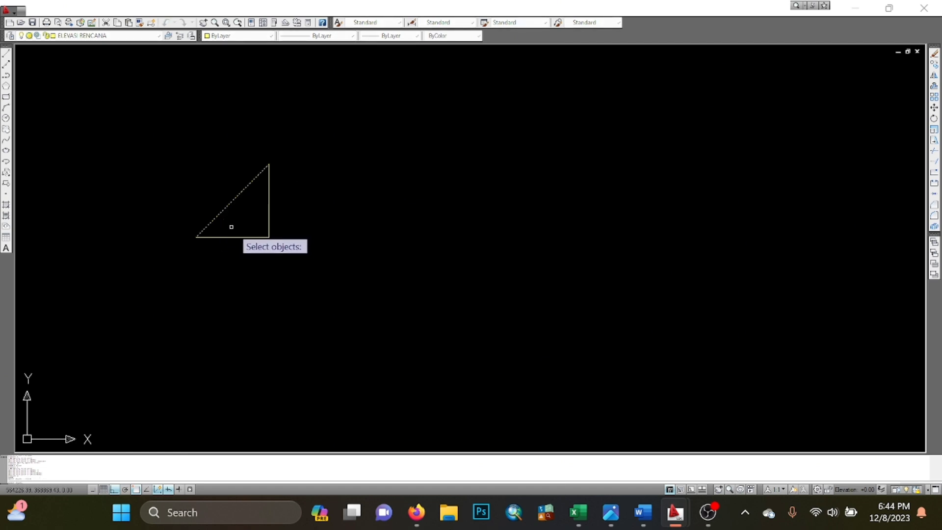
key(Escape)
click(287, 215)
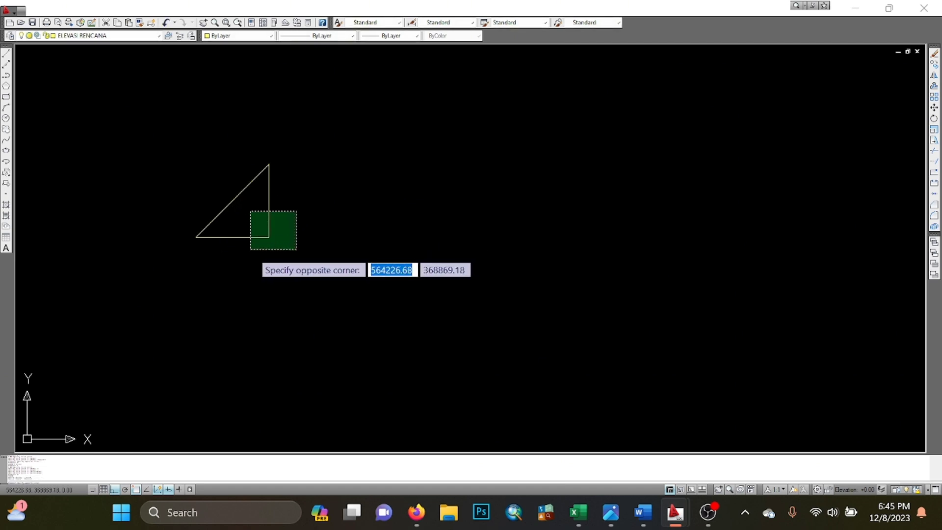
click(247, 256)
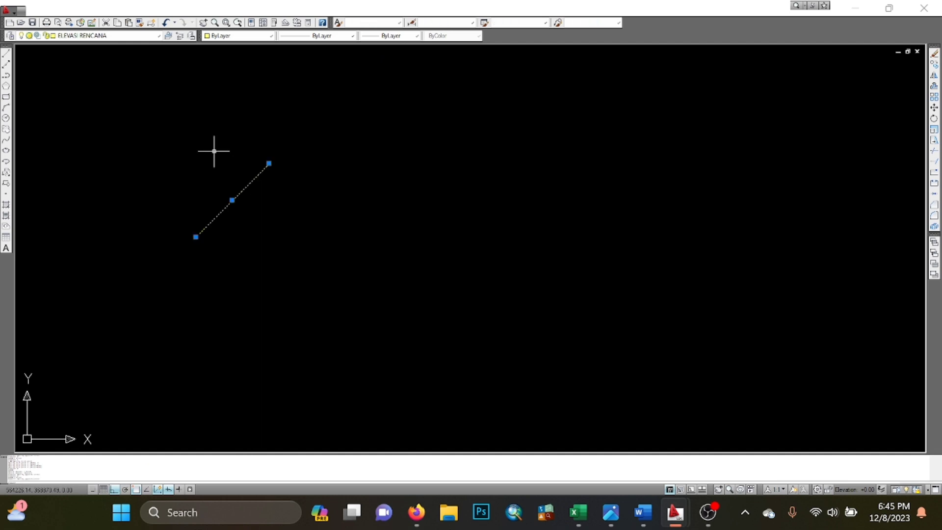
- Move the 1:1 diagonal line so its upper end sits on the left end of section X1's ground profile
key(Return)
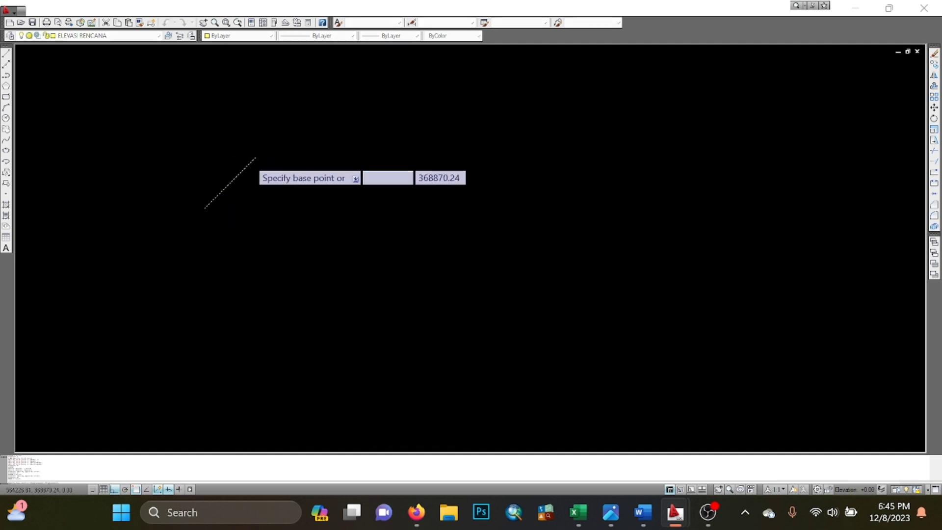
click(258, 156)
scroll(294, 67, up, 5)
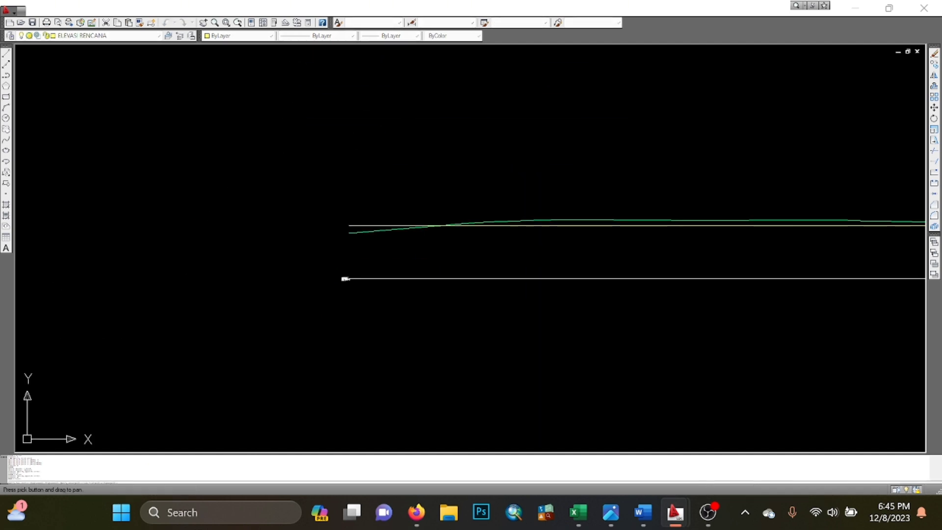
middle_drag(529, 298, 287, 196)
middle_drag(225, 198, 185, 213)
middle_drag(386, 202, 197, 212)
scroll(326, 223, down, 10)
middle_drag(483, 236, 342, 242)
scroll(547, 233, up, 4)
scroll(360, 256, up, 2)
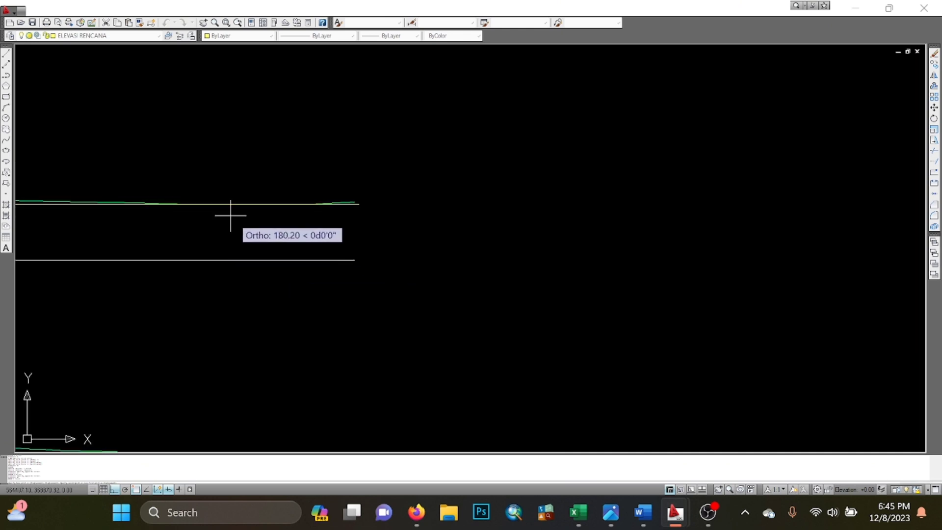
middle_drag(229, 214, 568, 254)
middle_drag(25, 271, 304, 250)
middle_drag(45, 220, 237, 268)
scroll(220, 257, up, 8)
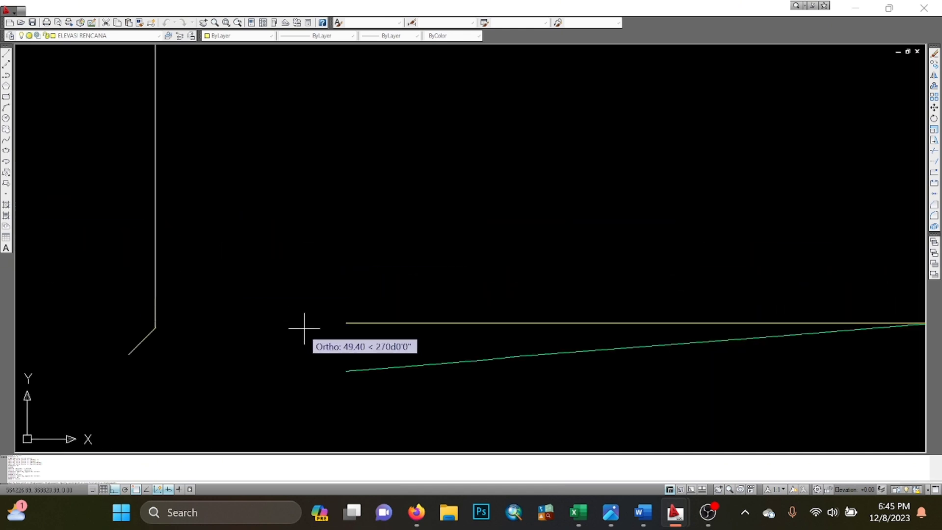
middle_drag(312, 348, 326, 329)
scroll(336, 222, up, 5)
middle_drag(372, 201, 384, 161)
scroll(302, 332, down, 5)
scroll(312, 311, down, 5)
scroll(307, 287, up, 3)
scroll(336, 269, down, 4)
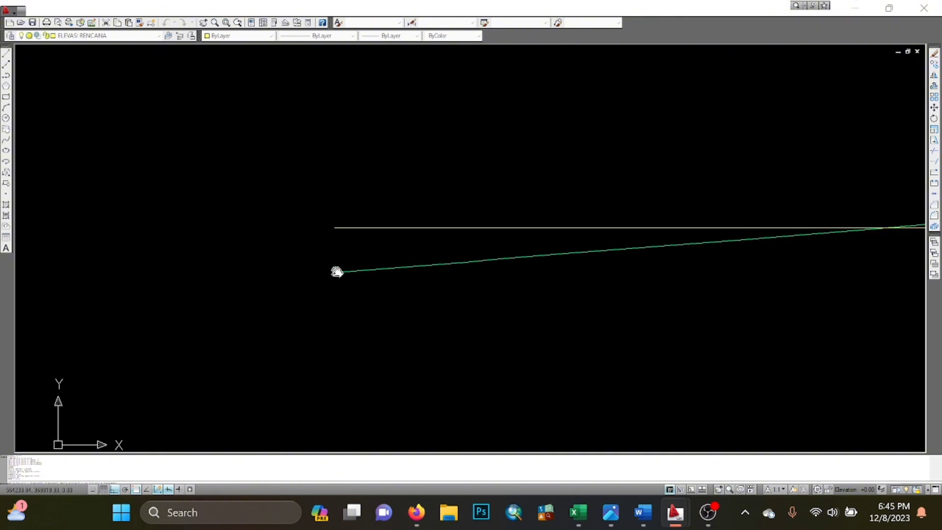
scroll(325, 269, up, 6)
scroll(326, 270, up, 2)
middle_drag(326, 270, 347, 266)
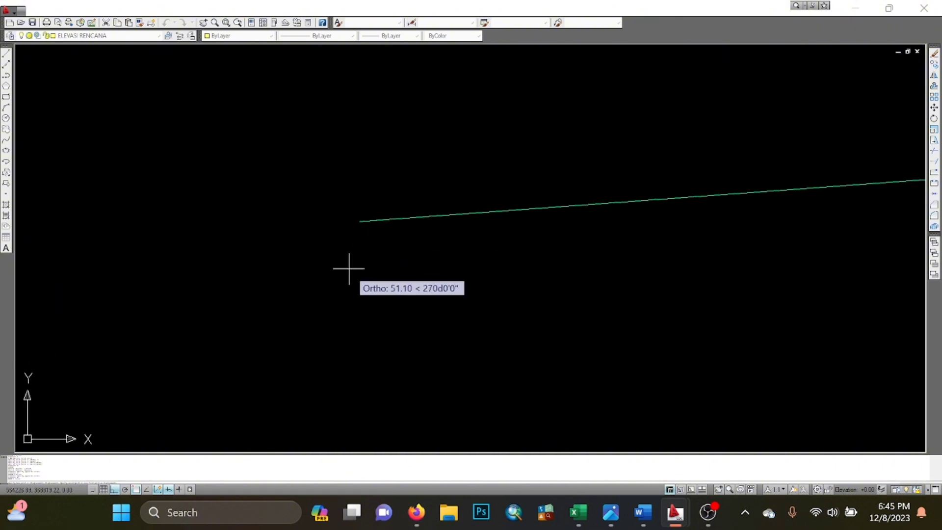
click(356, 223)
scroll(330, 257, down, 5)
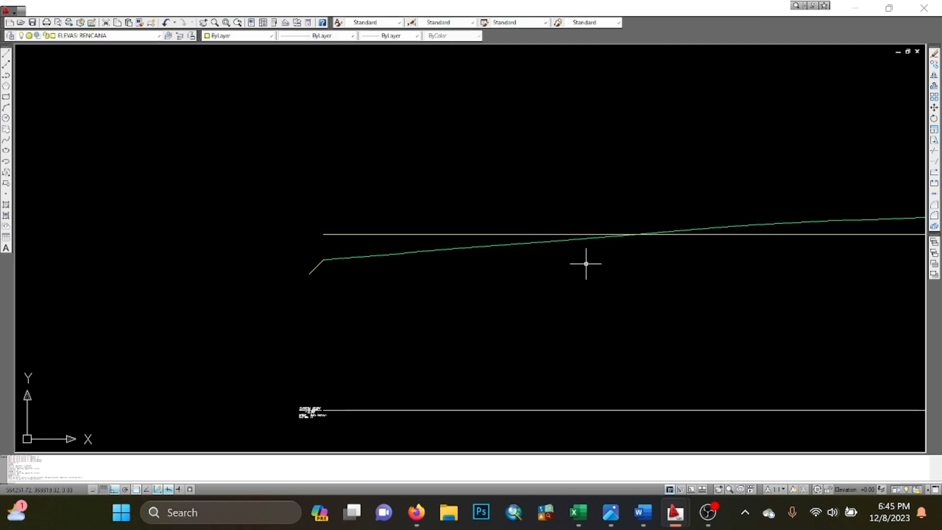
mouse_move(585, 263)
middle_down()
mouse_move(648, 288)
mouse_move(703, 255)
middle_up()
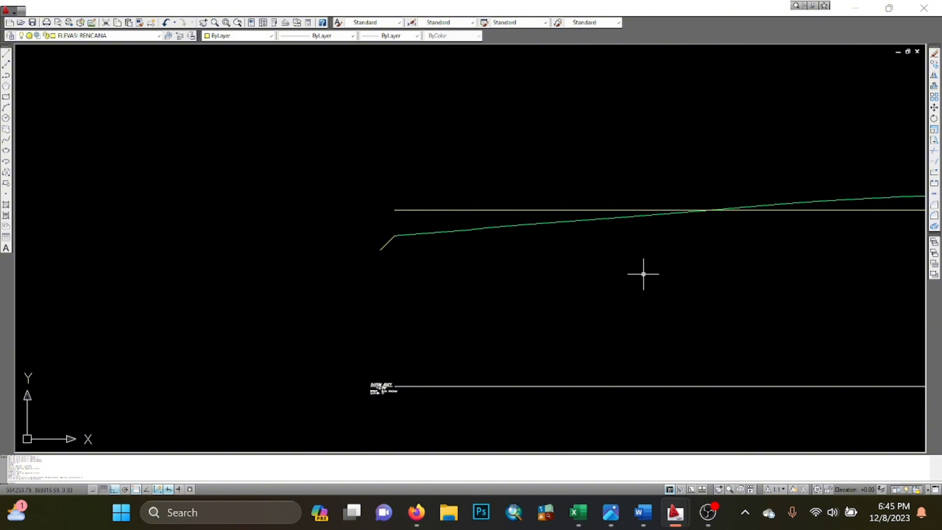
- Move the diagonal line upward so its lower end meets the left end of the ground profile
scroll(407, 245, up, 6)
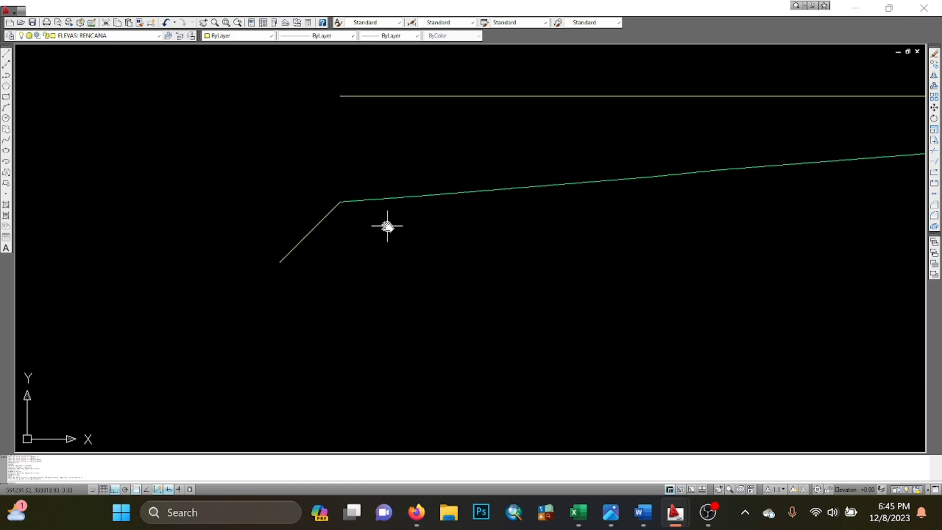
middle_drag(387, 225, 555, 336)
scroll(529, 330, up, 3)
middle_drag(502, 324, 531, 284)
click(530, 284)
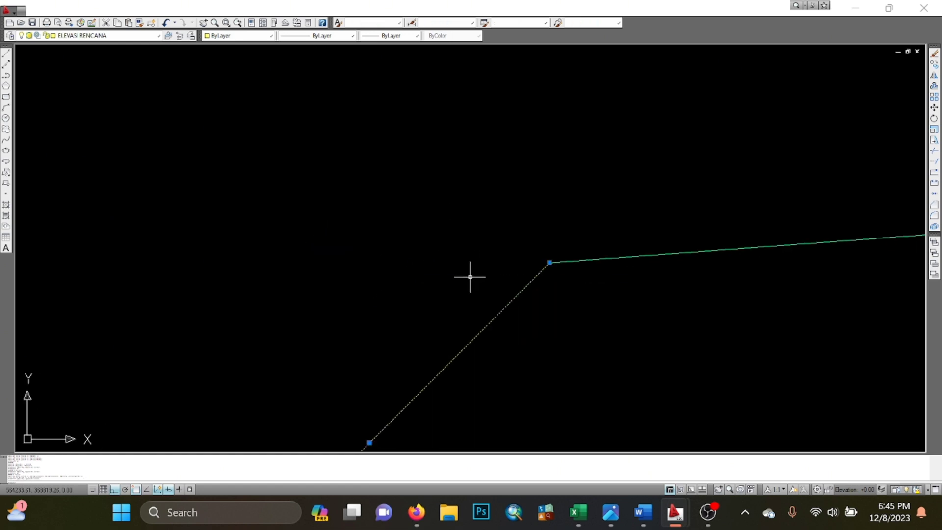
scroll(479, 267, down, 4)
middle_drag(479, 267, 523, 220)
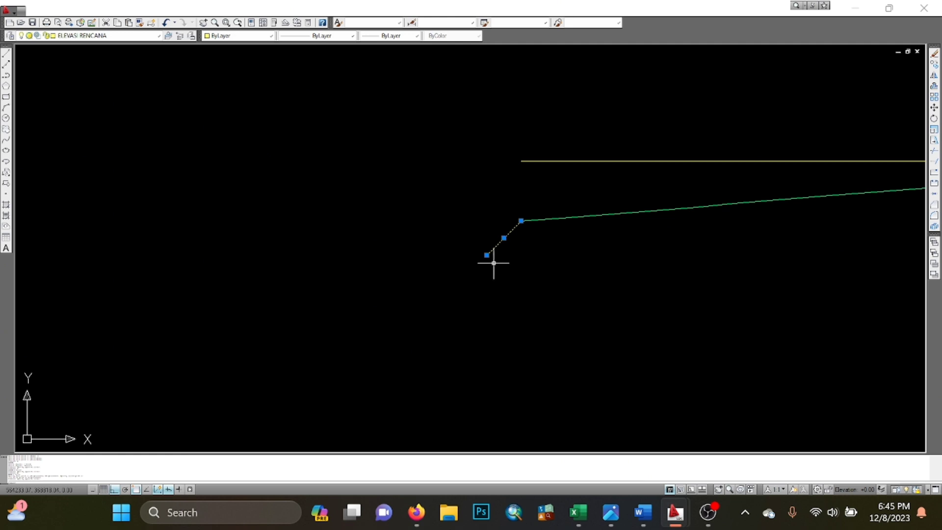
key(Return)
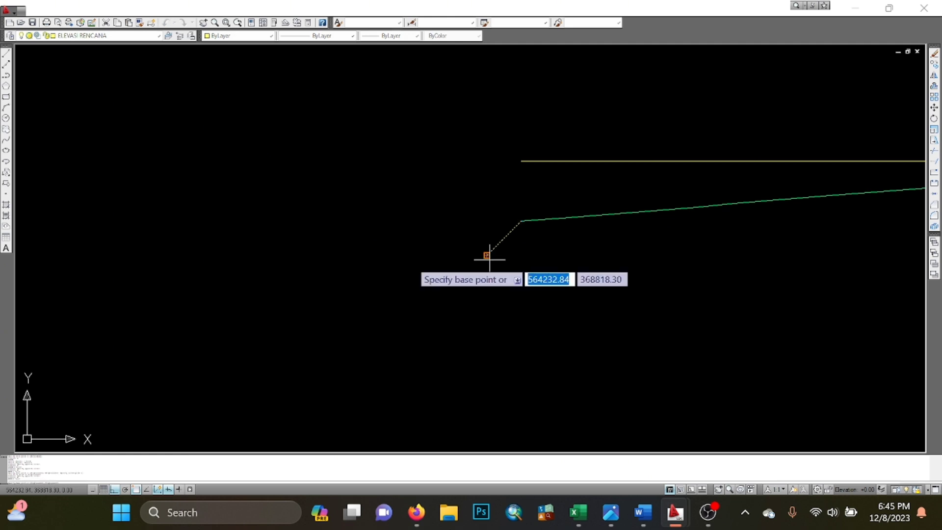
scroll(489, 259, up, 3)
click(486, 255)
scroll(559, 168, up, 3)
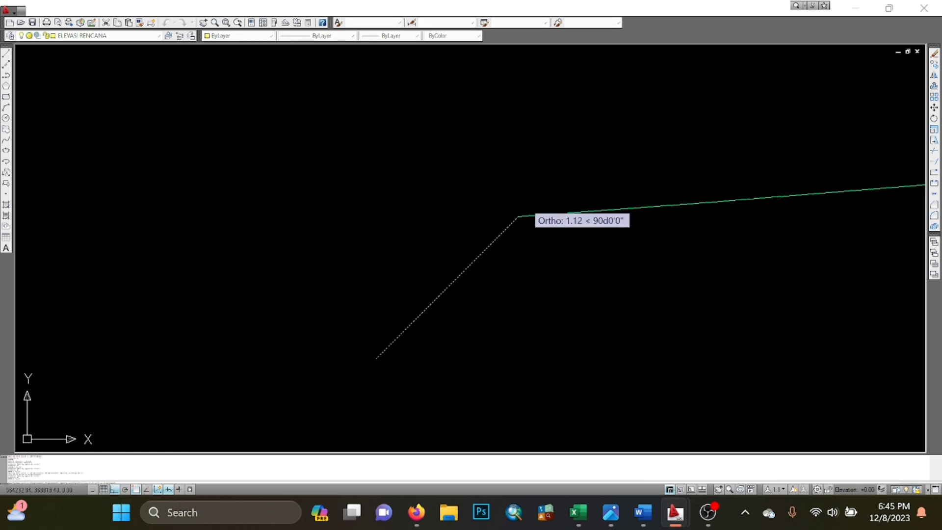
click(517, 214)
scroll(517, 214, down, 6)
middle_drag(634, 212, 557, 239)
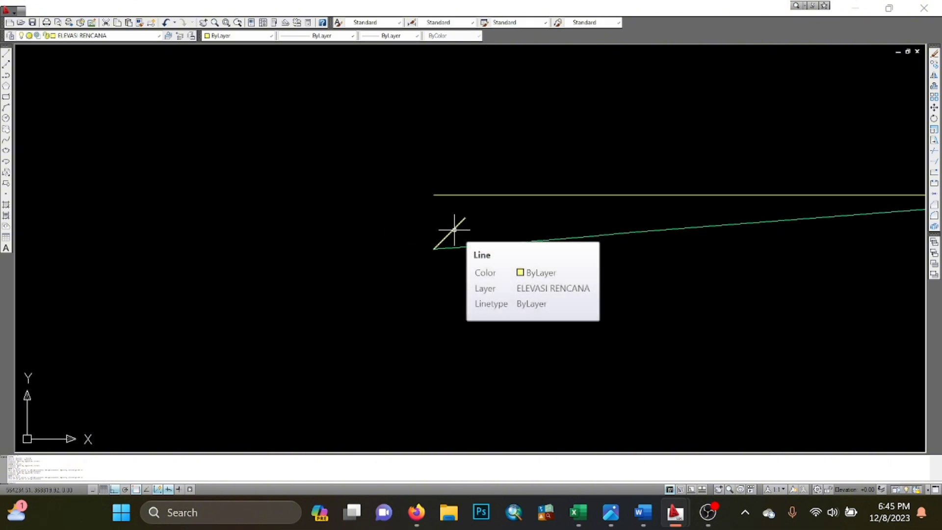
scroll(472, 224, up, 5)
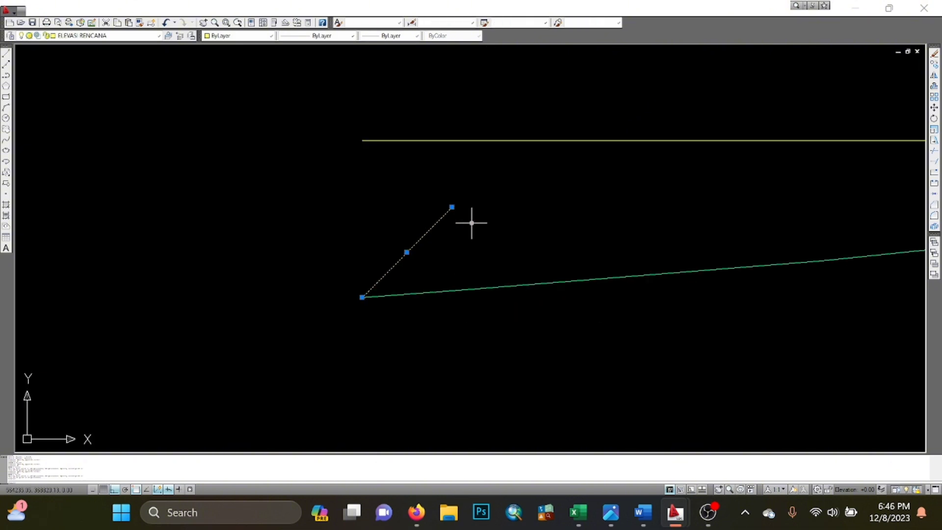
click(432, 192)
scroll(491, 131, down, 4)
middle_drag(492, 131, 494, 155)
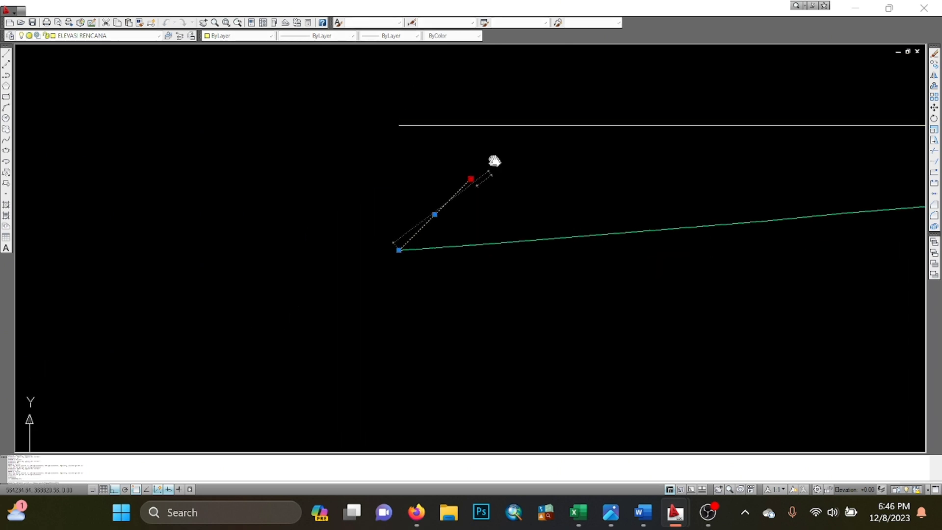
key(Escape)
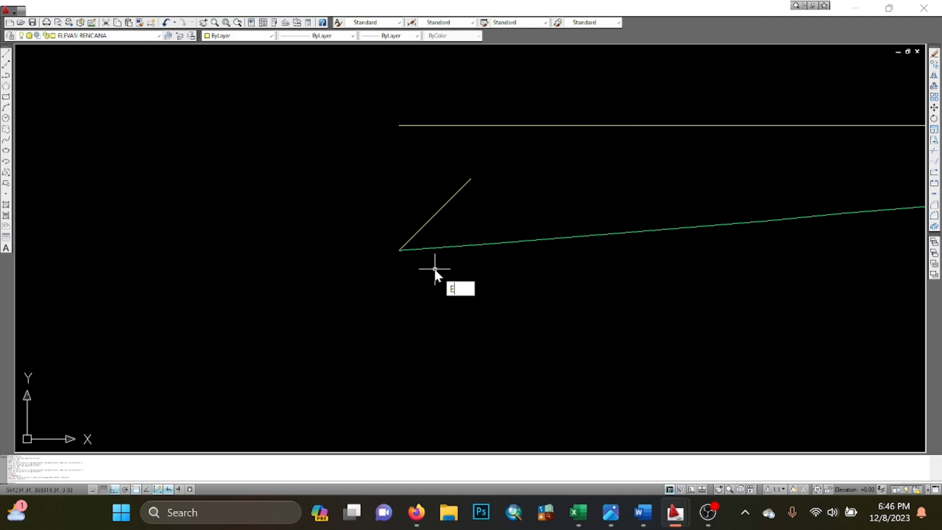
- Extend the left slope line up to the planned elevation line
key(Return)
scroll(471, 191, up, 2)
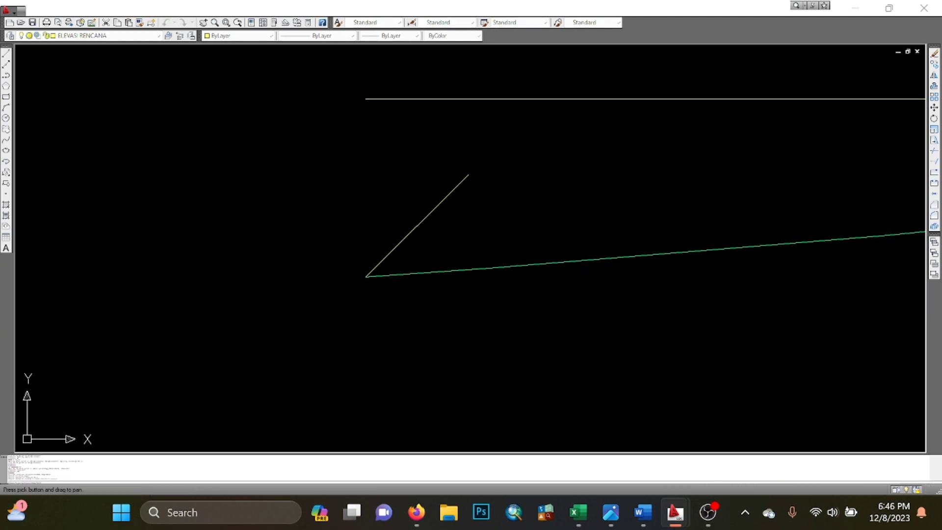
click(450, 192)
scroll(389, 231, down, 4)
scroll(450, 193, down, 2)
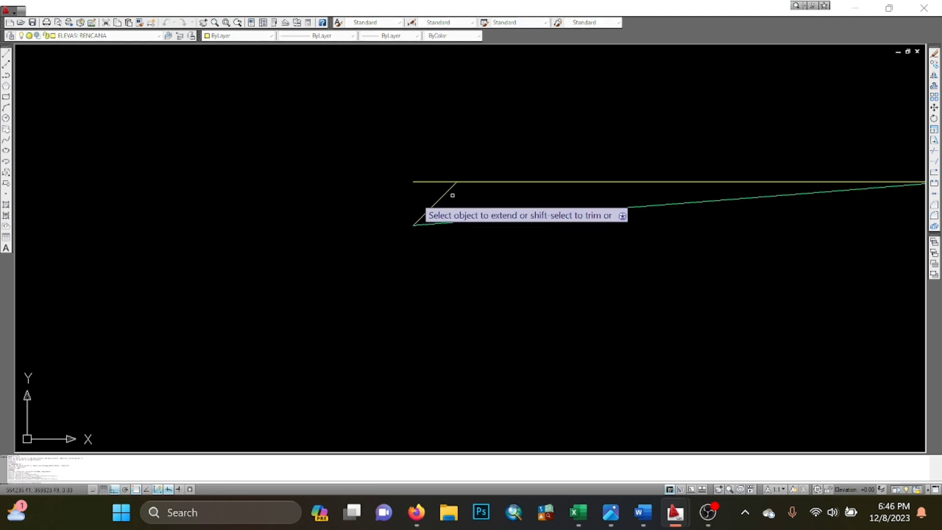
key(Escape)
- Trim the part of the planned elevation line that overhangs beyond the left slope line
text(TR)
key(Return)
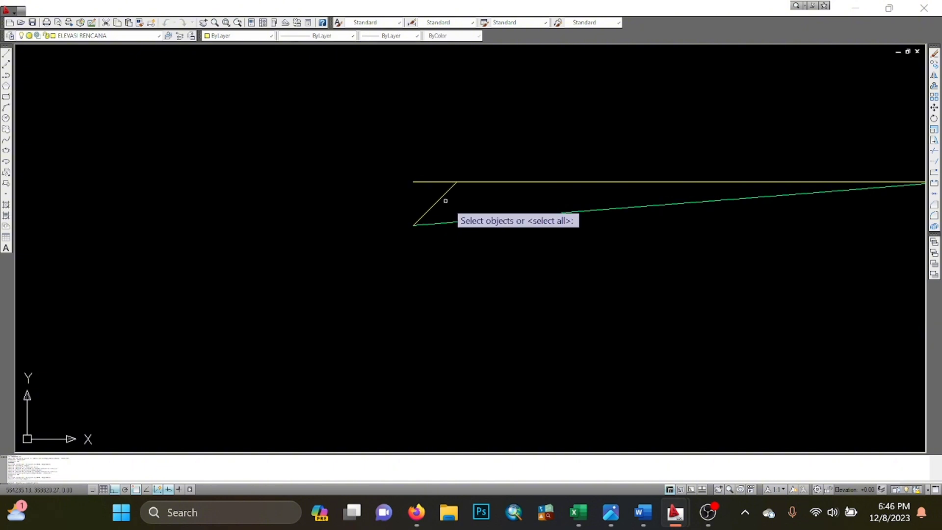
key(Return)
scroll(444, 187, up, 3)
scroll(416, 194, down, 6)
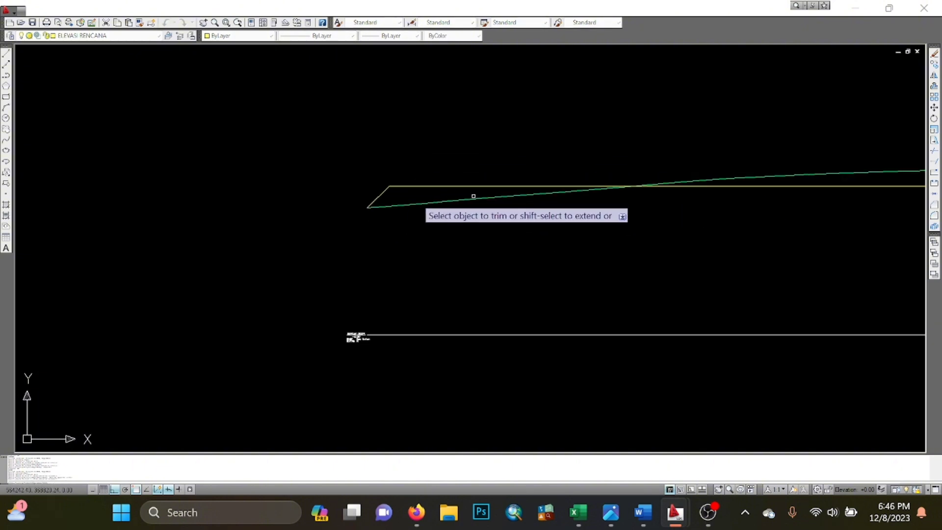
key(Escape)
- Copy the left slope line from its lower end to the right end of section X1's ground profile
scroll(351, 236, down, 6)
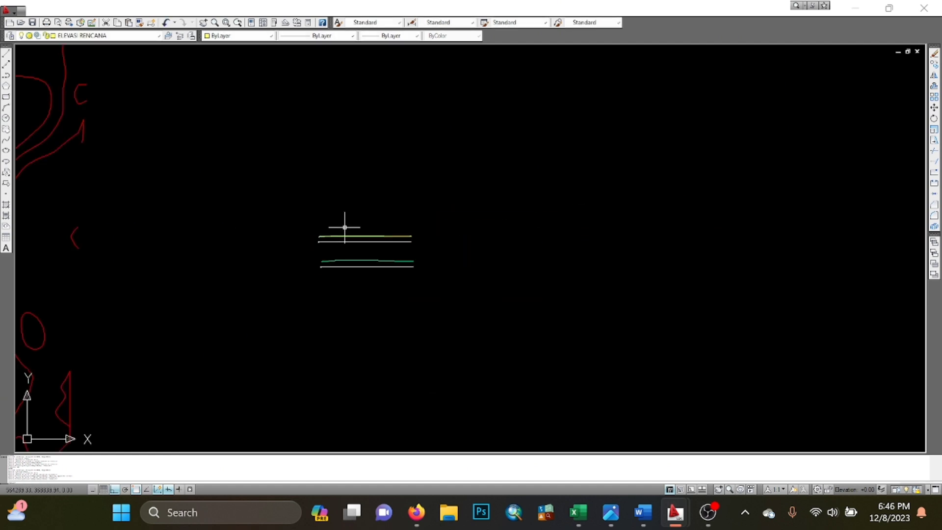
scroll(307, 249, up, 5)
scroll(307, 249, up, 5)
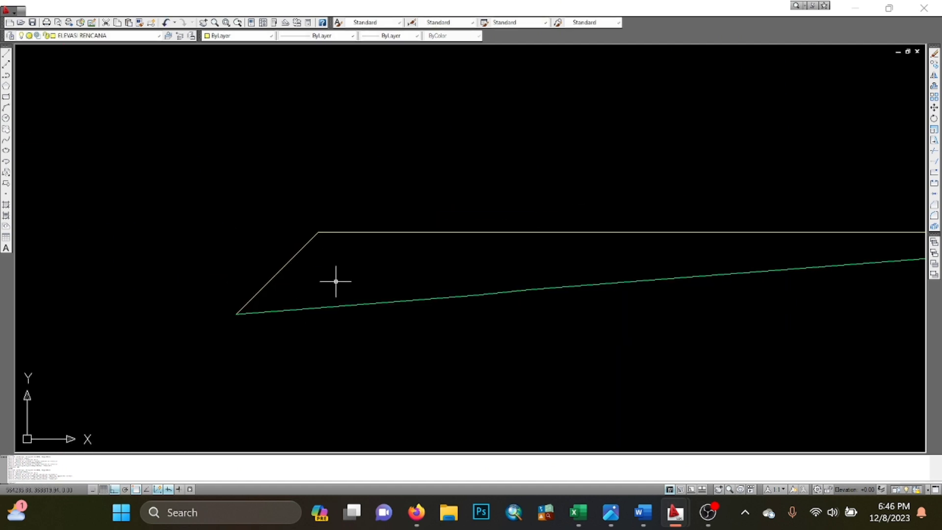
click(337, 279)
click(271, 236)
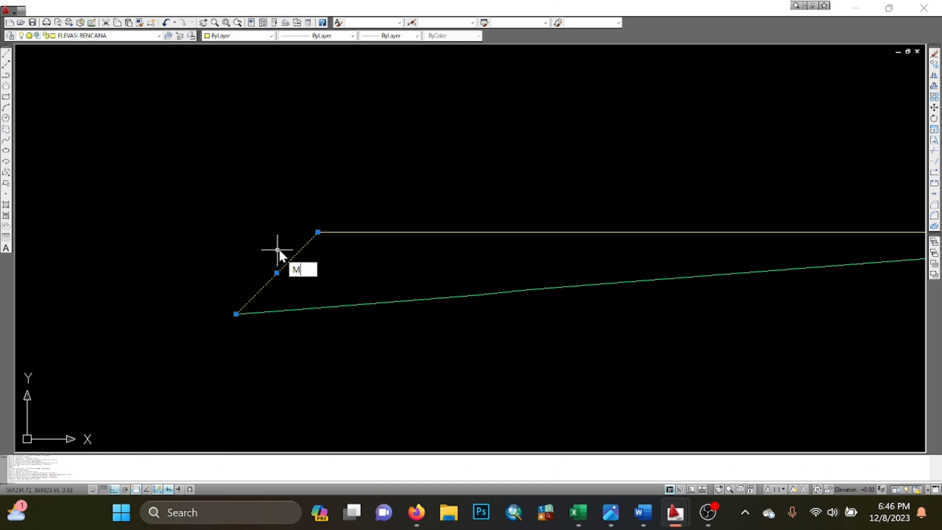
text(co)
key(Return)
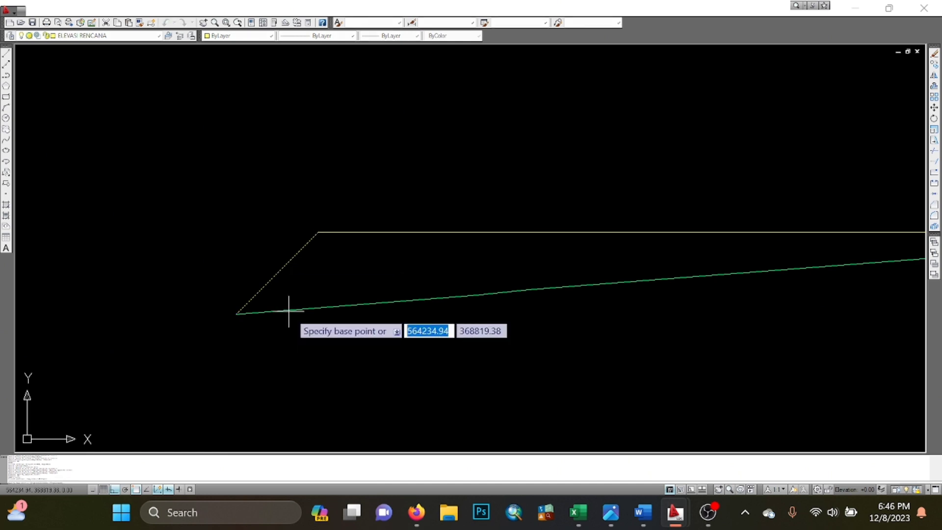
scroll(248, 310, up, 2)
click(231, 302)
scroll(437, 309, down, 4)
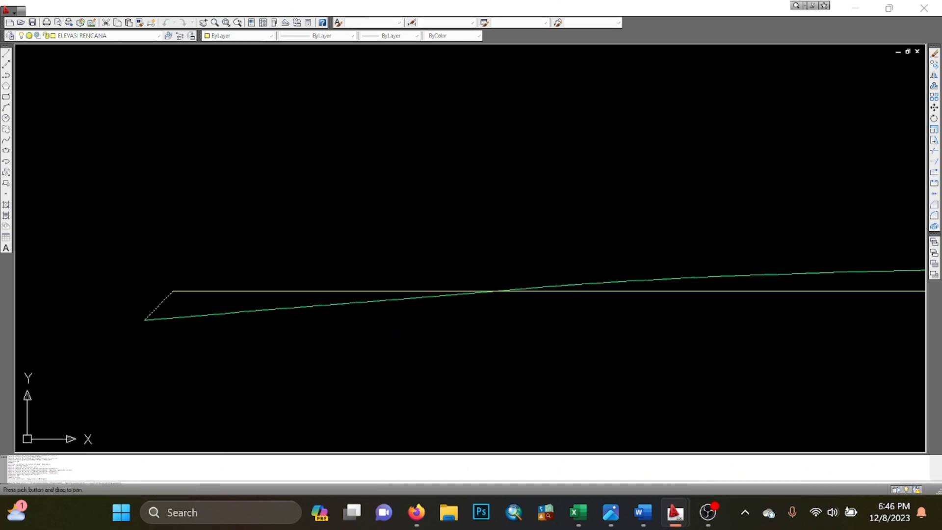
middle_drag(294, 328, 434, 324)
scroll(672, 357, up, 3)
scroll(514, 384, down, 2)
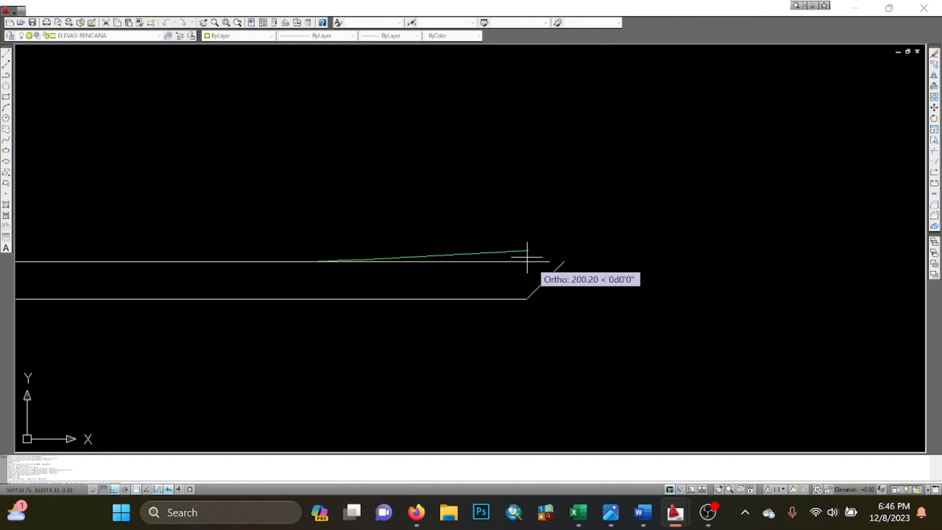
middle_drag(586, 257, 523, 282)
scroll(523, 282, up, 5)
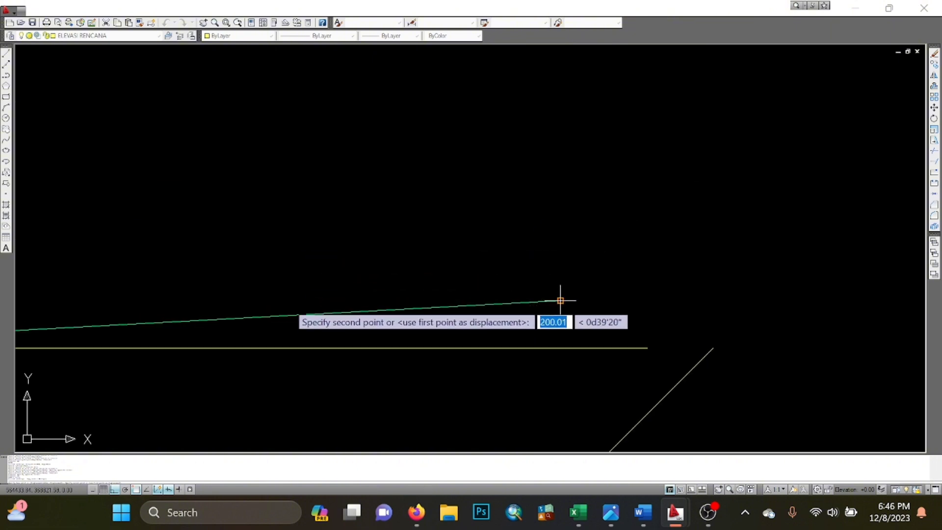
scroll(560, 300, down, 3)
key(F8)
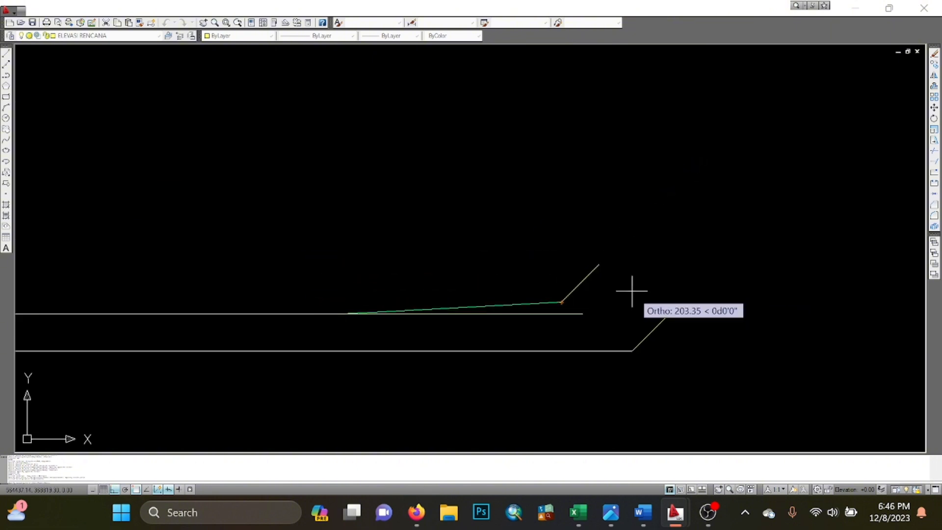
key(Escape)
- Move the right slope line down along its diagonal so its upper end meets the right end of section X1's ground profile
scroll(591, 307, up, 2)
middle_drag(566, 328, 608, 299)
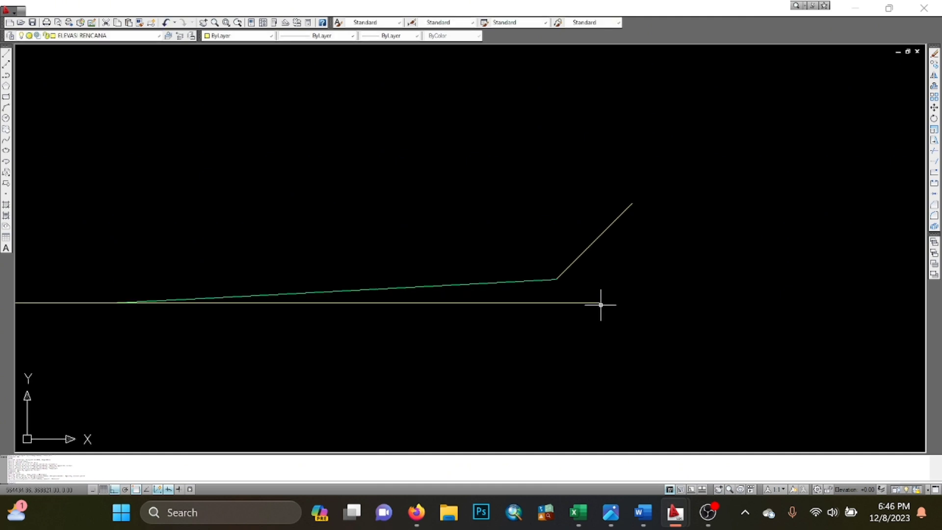
scroll(603, 292, up, 2)
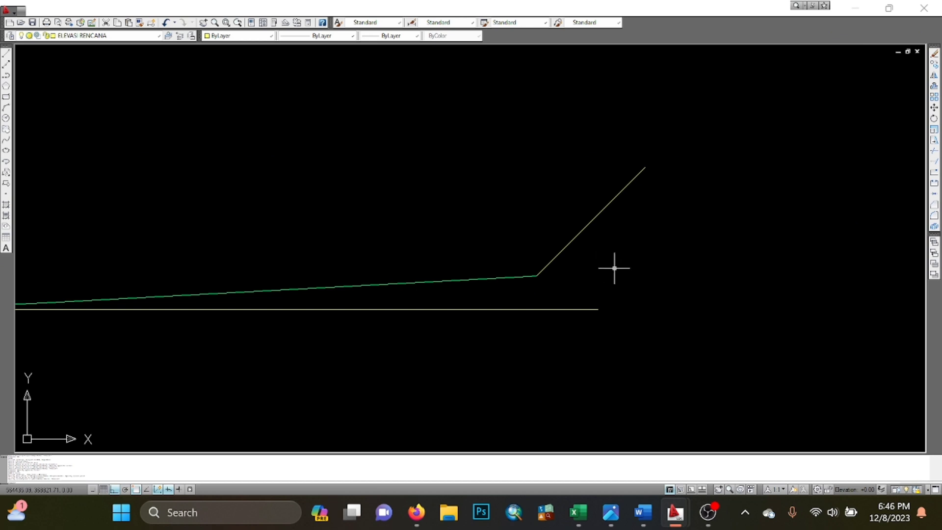
scroll(661, 264, up, 3)
scroll(640, 263, down, 8)
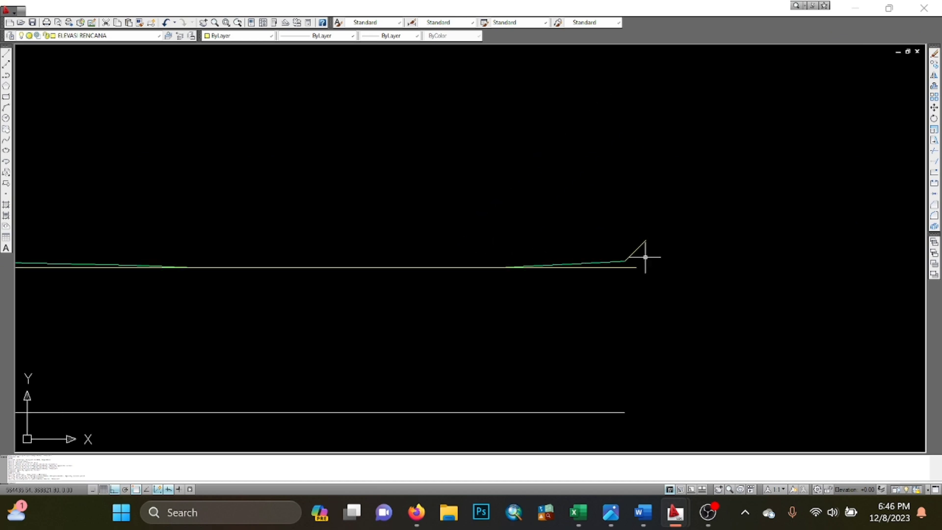
scroll(675, 232, up, 3)
scroll(674, 232, up, 8)
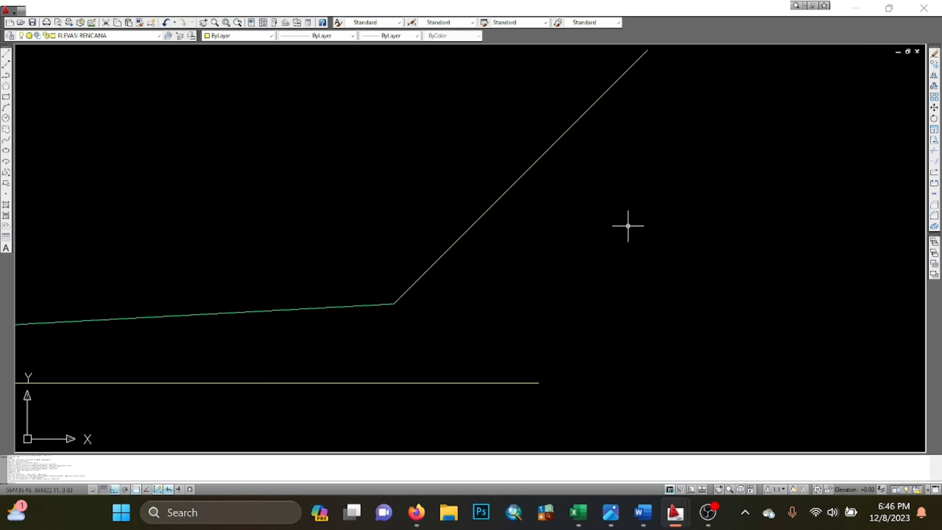
click(548, 138)
scroll(556, 198, down, 5)
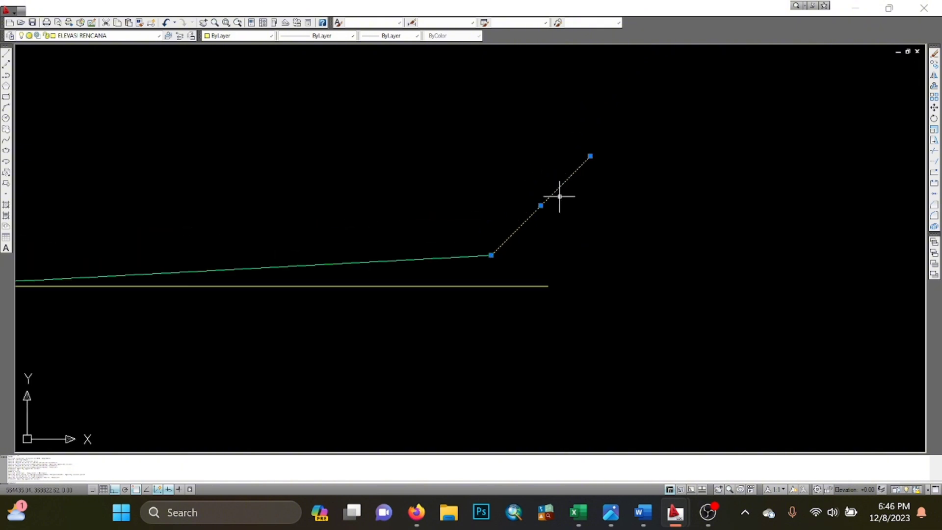
text(M)
key(Return)
scroll(593, 152, up, 4)
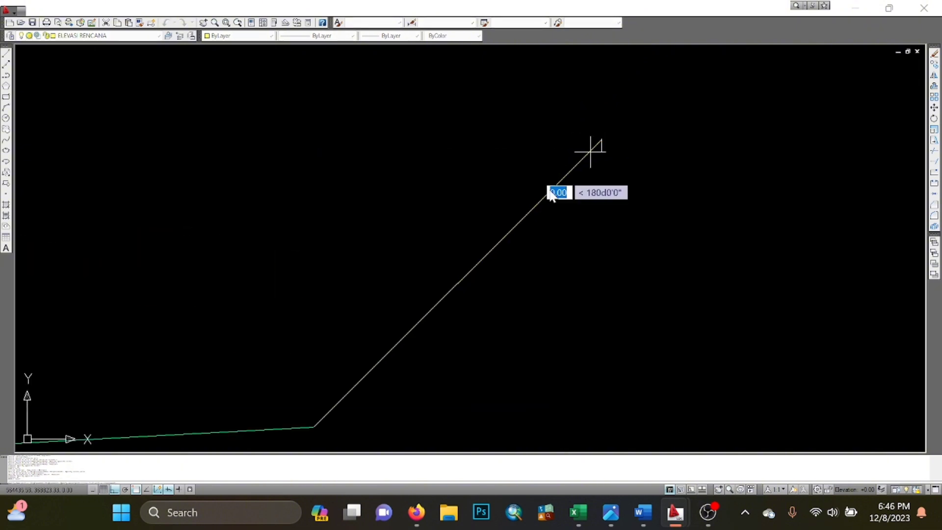
scroll(593, 152, down, 4)
click(603, 115)
scroll(500, 216, up, 3)
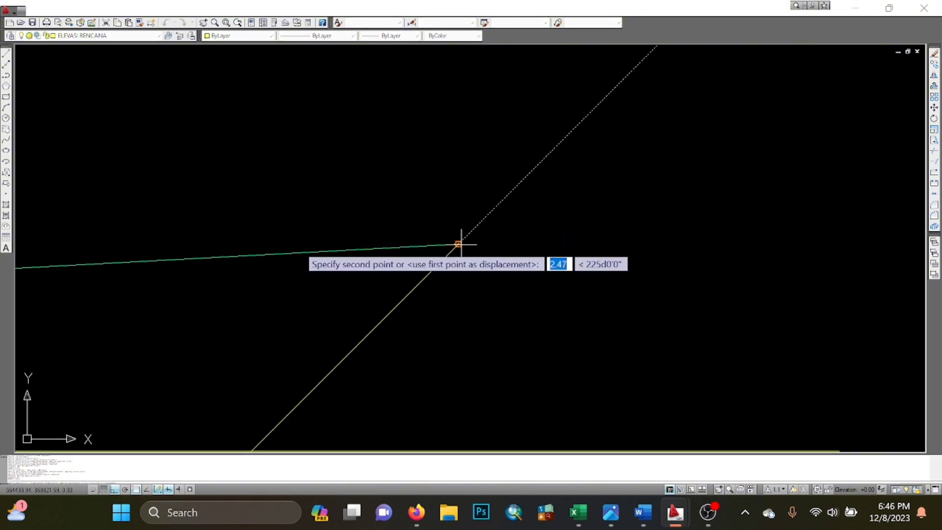
click(456, 243)
- Examine how the slope lines join the planned elevation and the ground profile at both ends of section X1
scroll(456, 243, down, 3)
mouse_move(470, 204)
middle_down()
mouse_move(466, 245)
mouse_move(638, 267)
middle_up()
scroll(669, 248, down, 2)
mouse_move(351, 282)
middle_down()
mouse_move(587, 263)
mouse_move(525, 315)
mouse_move(761, 321)
middle_up()
scroll(362, 263, up, 6)
middle_drag(425, 242, 265, 291)
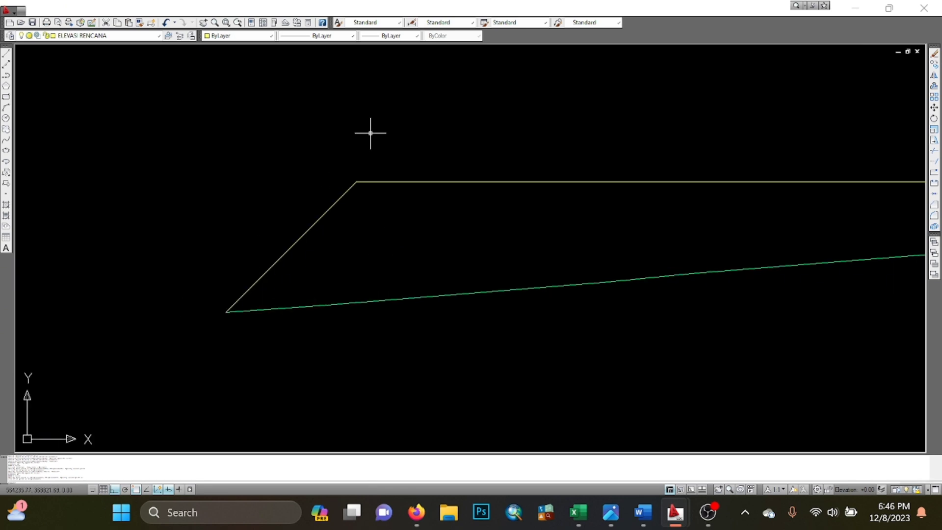
scroll(578, 263, down, 3)
middle_drag(578, 263, 302, 270)
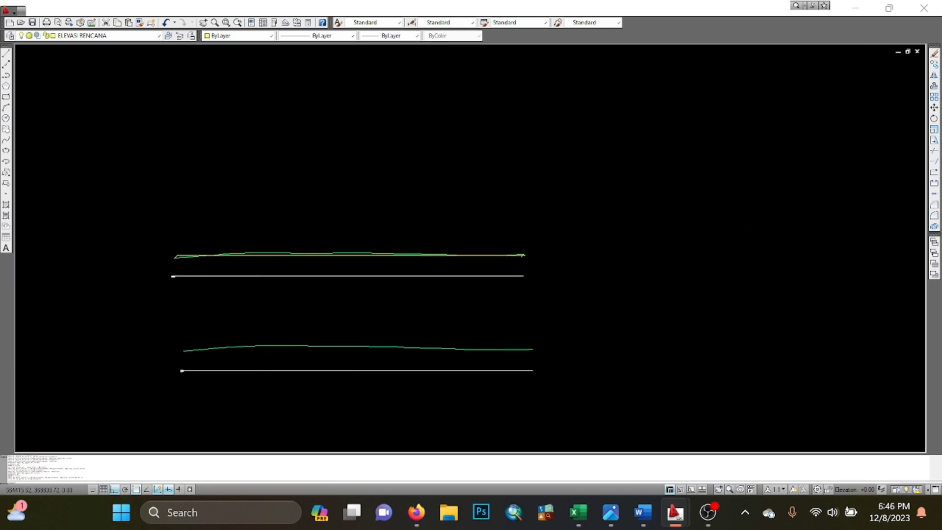
scroll(542, 220, up, 5)
middle_drag(543, 220, 510, 199)
scroll(536, 204, up, 1)
scroll(499, 246, down, 3)
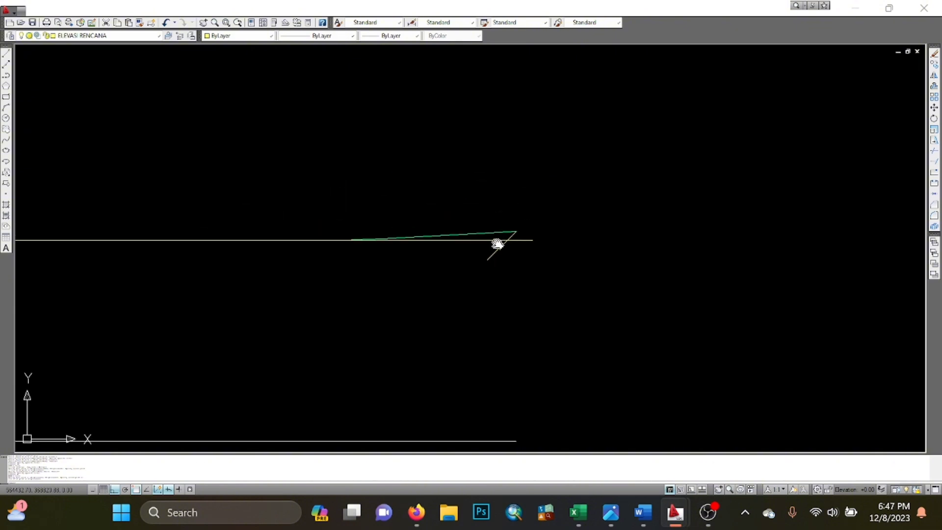
- Trim the right slope line below the planned elevation line and the planned elevation line's overhang beyond that slope
middle_drag(498, 245, 431, 273)
scroll(460, 291, up, 5)
scroll(373, 220, up, 2)
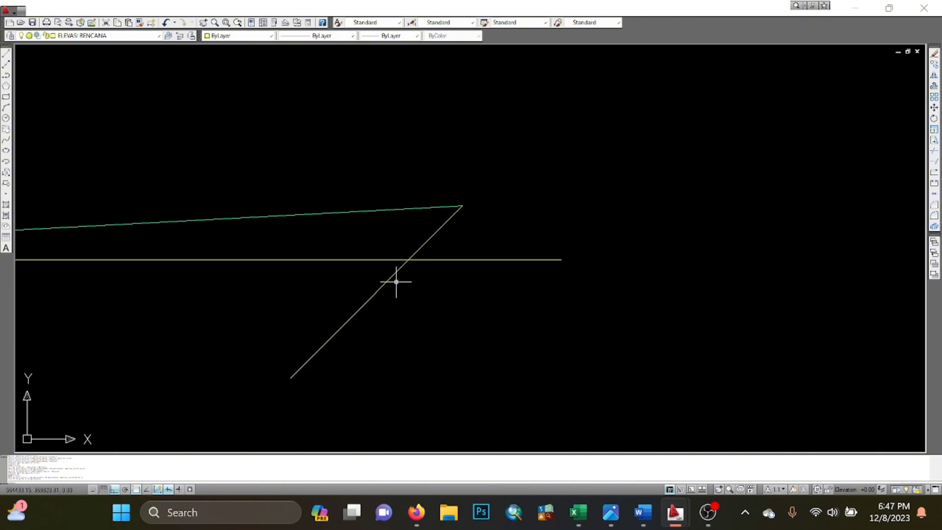
mouse_move(578, 196)
middle_down()
mouse_move(595, 240)
mouse_move(663, 231)
middle_up()
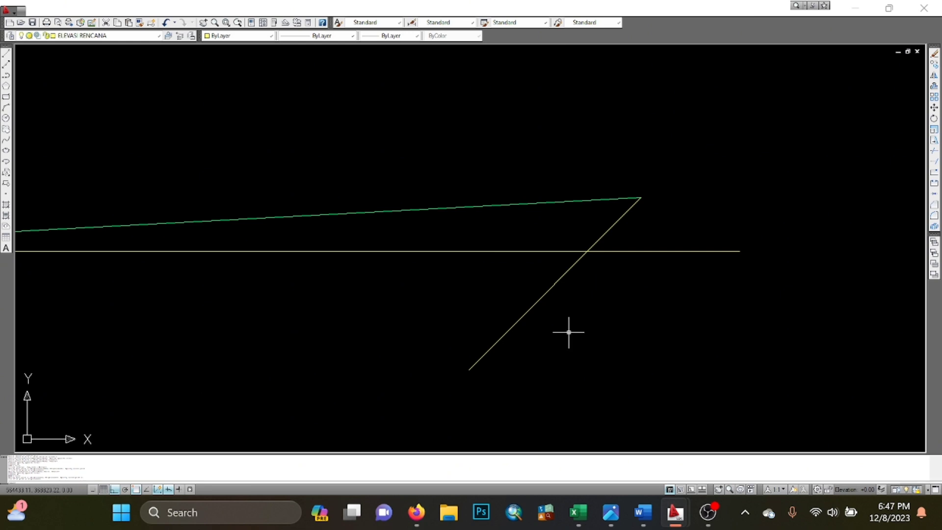
text(tr)
key(Return)
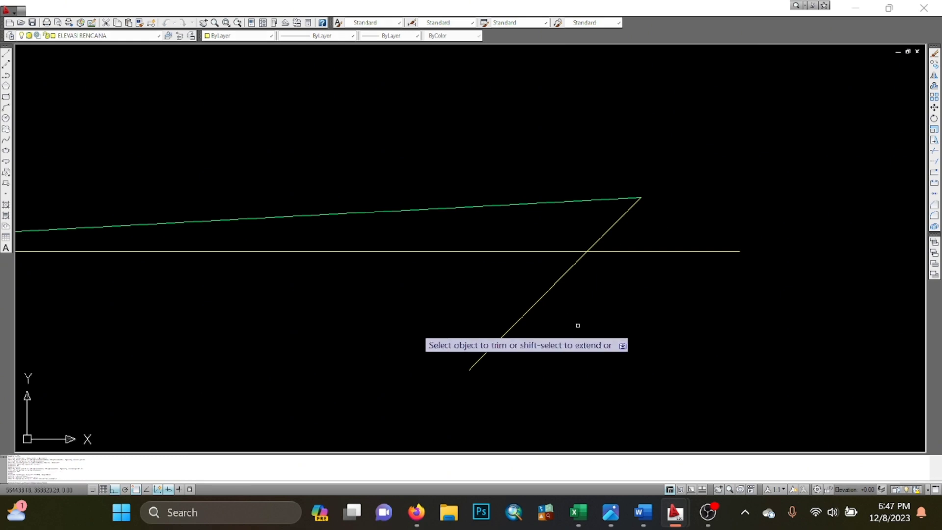
click(649, 325)
click(479, 294)
click(684, 251)
scroll(736, 235, down, 6)
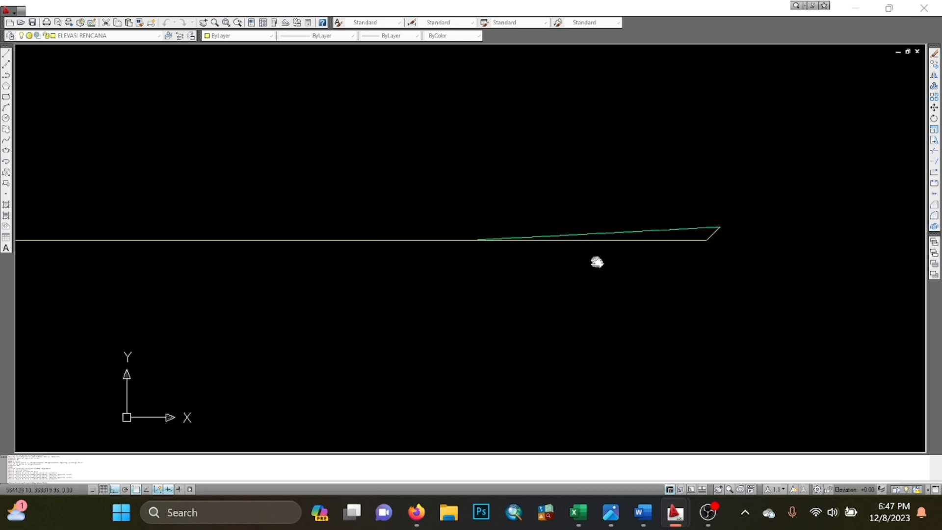
scroll(597, 258, down, 5)
key(Escape)
- Start a hatch for section X1 and set its pattern to ANSI31
middle_drag(375, 258, 458, 282)
scroll(540, 299, down, 3)
middle_drag(540, 299, 633, 311)
scroll(311, 307, up, 6)
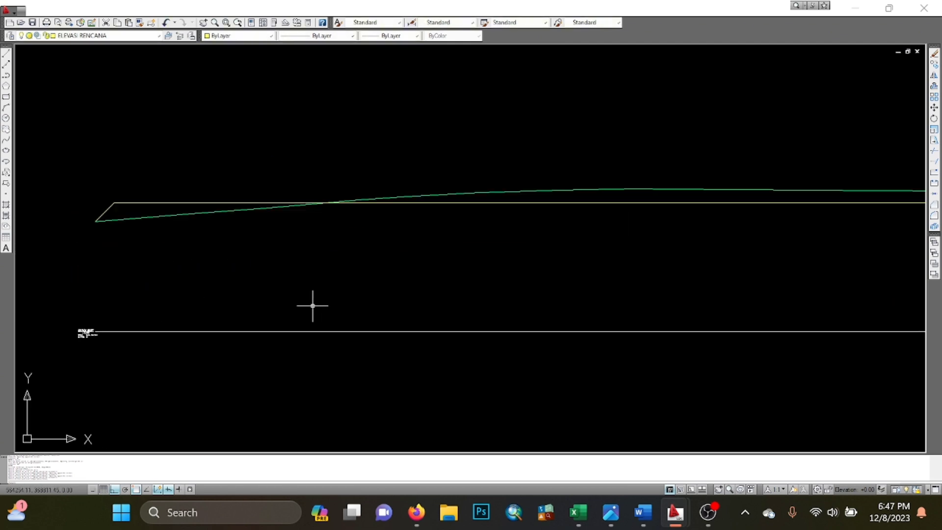
middle_drag(230, 245, 480, 373)
scroll(349, 304, up, 4)
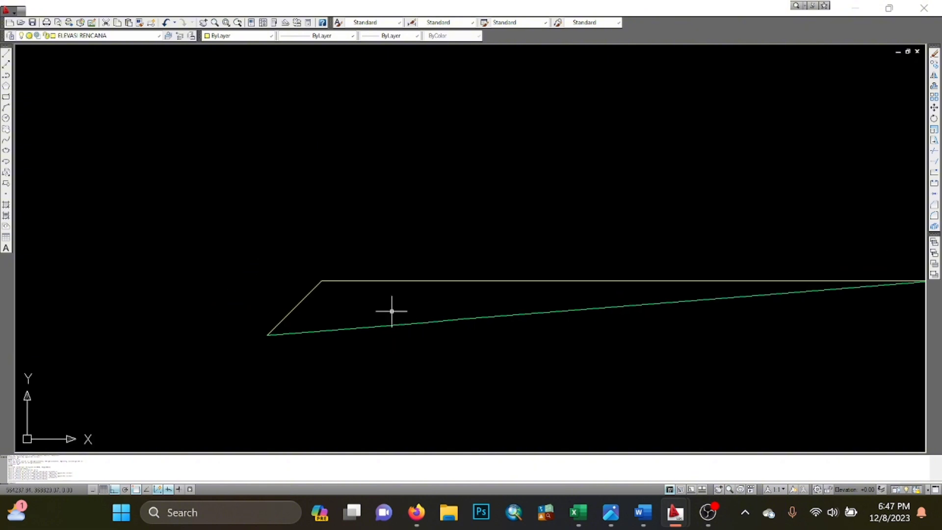
text(H)
key(Return)
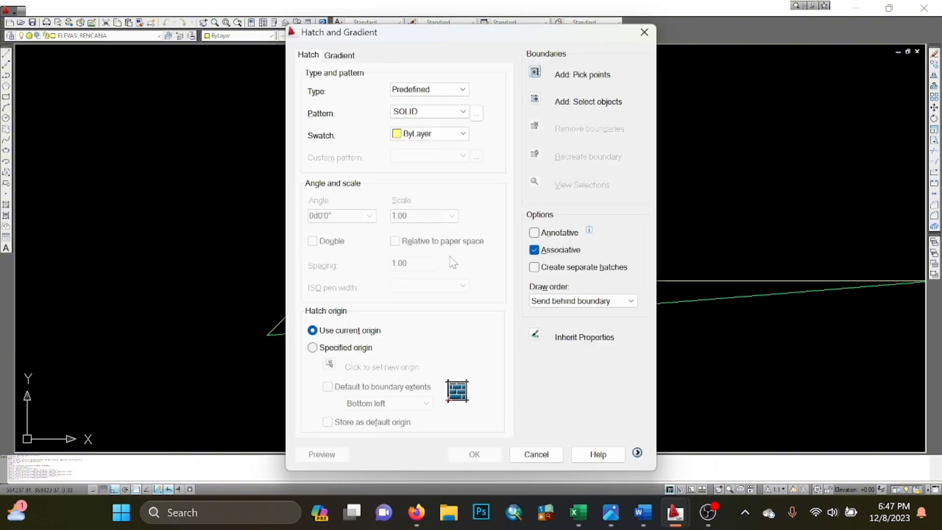
click(462, 111)
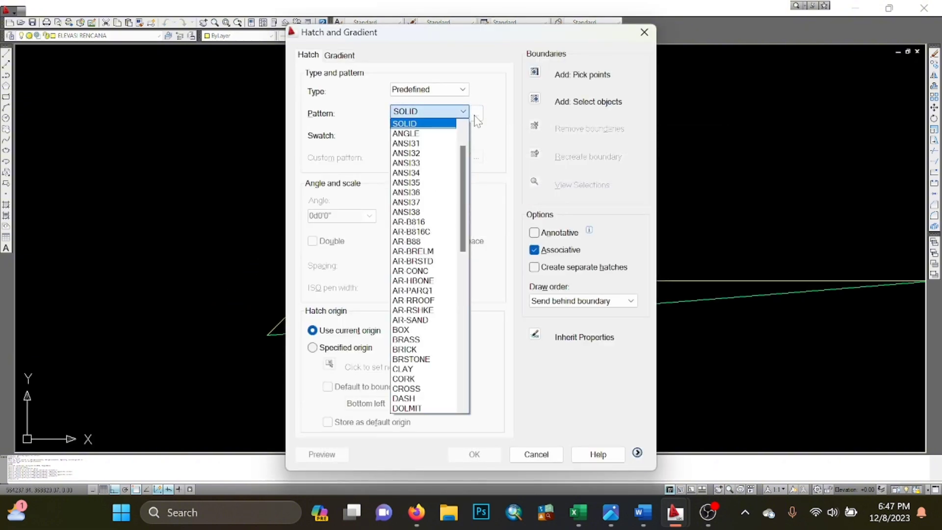
click(475, 114)
click(477, 113)
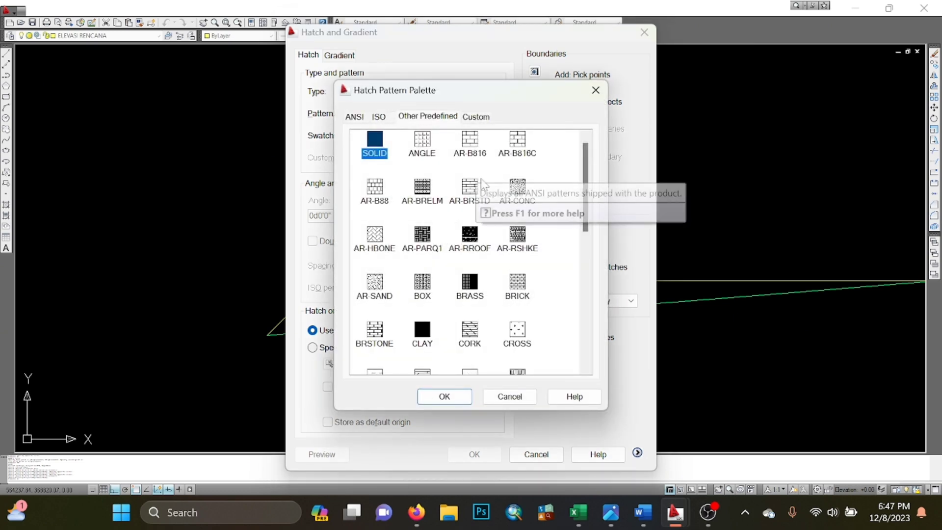
click(354, 117)
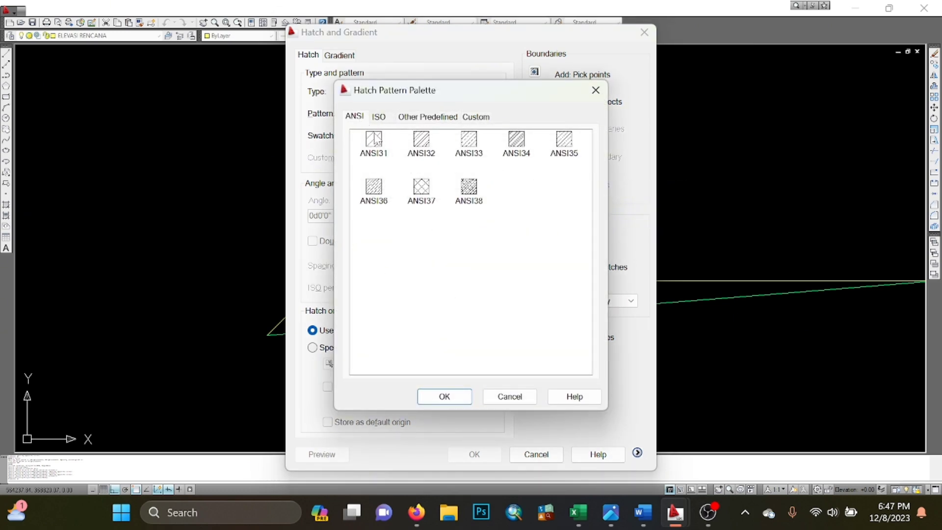
click(453, 395)
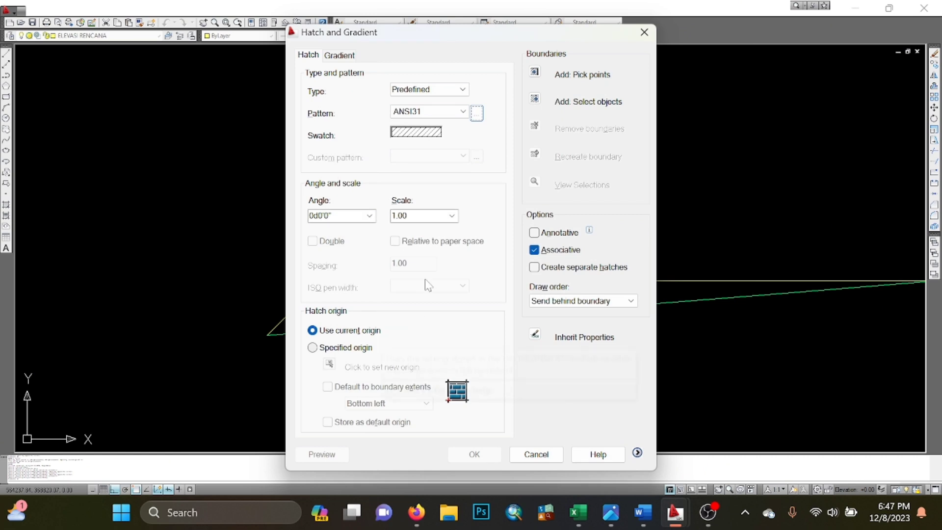
- Set the hatch scale to 5 and hatch the closed area between the left slope, planned elevation line and ground profile
click(451, 216)
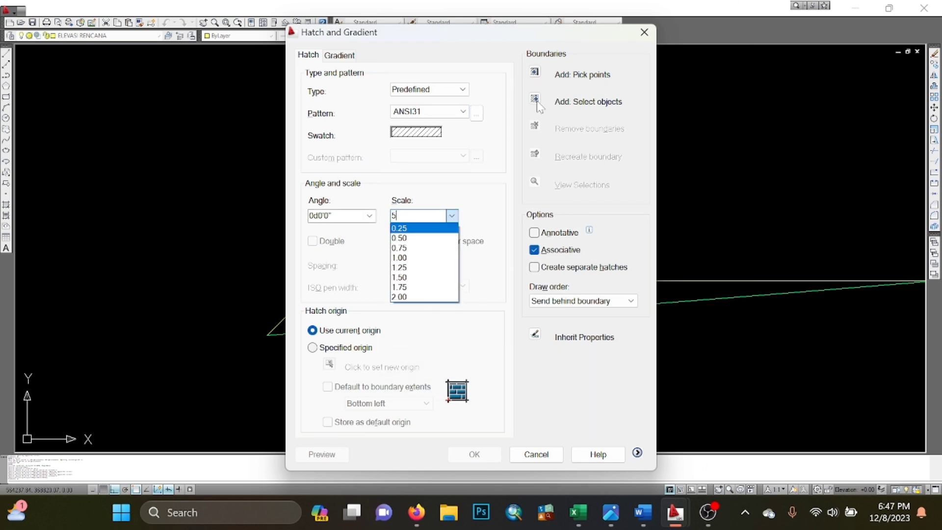
click(535, 76)
click(539, 76)
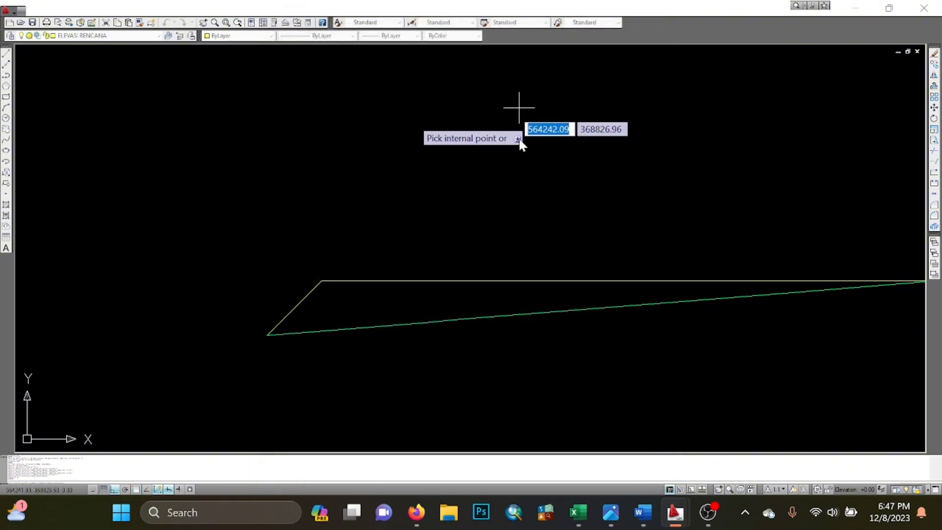
click(403, 297)
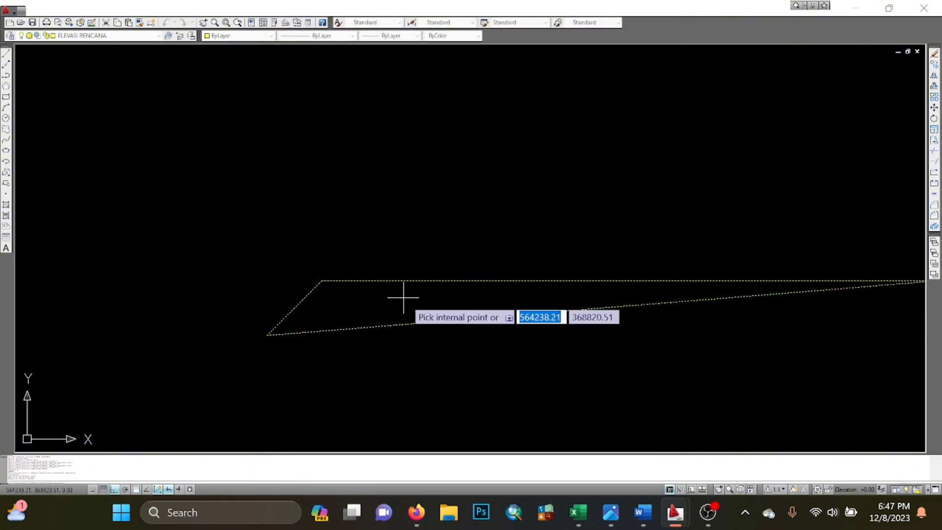
key(Return)
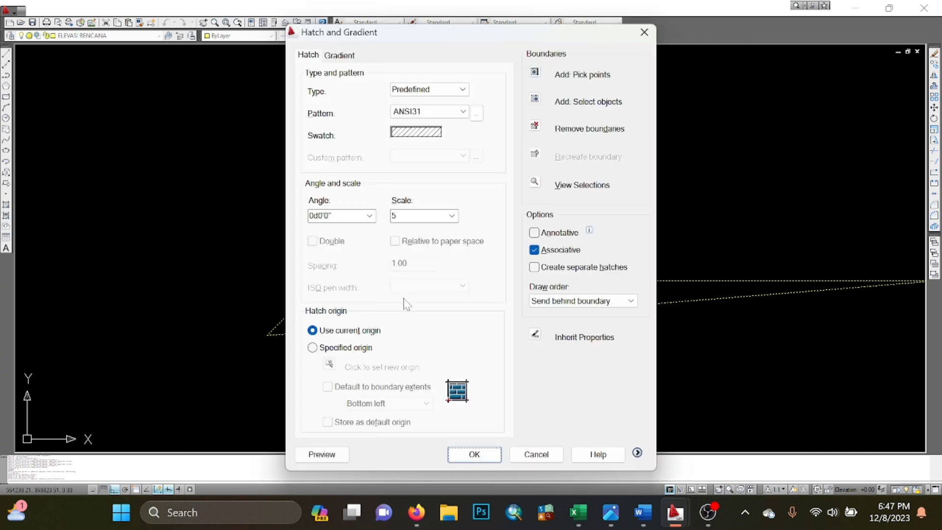
click(314, 455)
scroll(344, 414, down, 8)
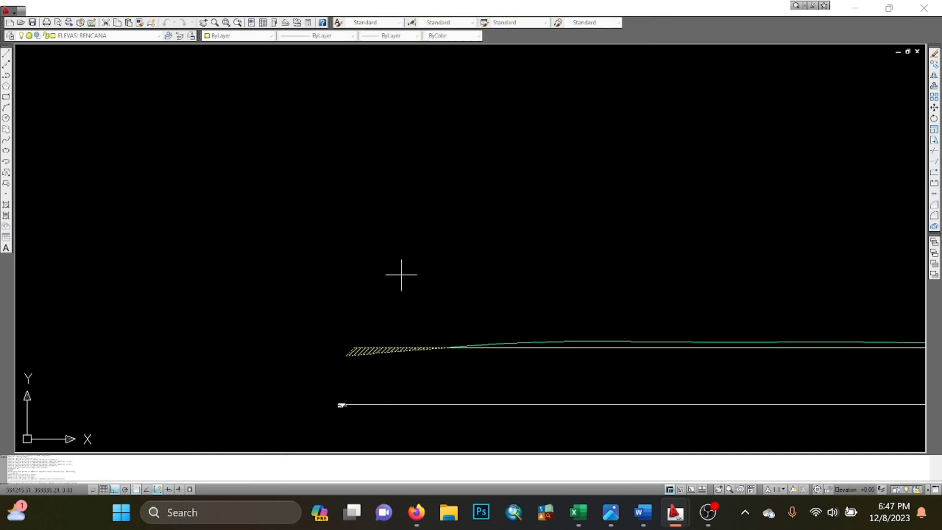
middle_drag(399, 273, 428, 202)
scroll(387, 295, up, 5)
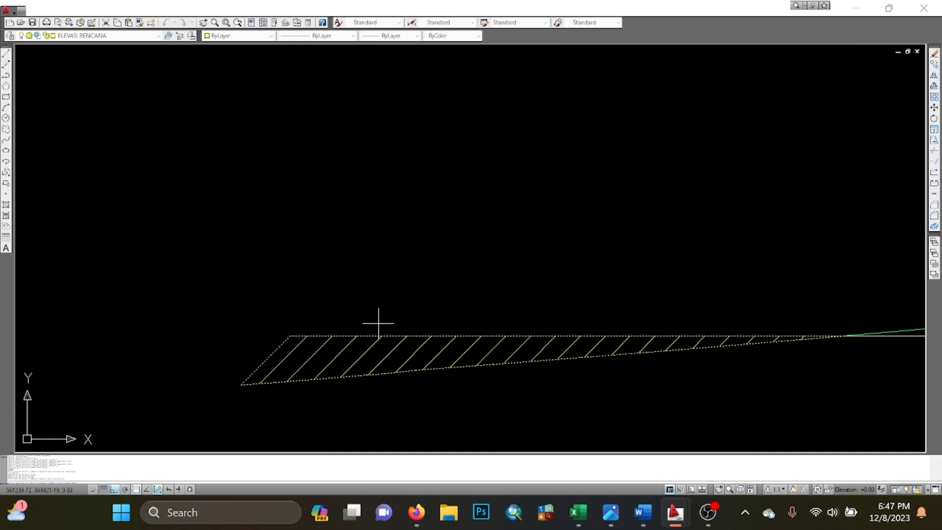
right_click(378, 323)
- Start another hatch for section X1 and set its pattern to ANSI32
scroll(379, 321, down, 5)
middle_drag(372, 336, 315, 294)
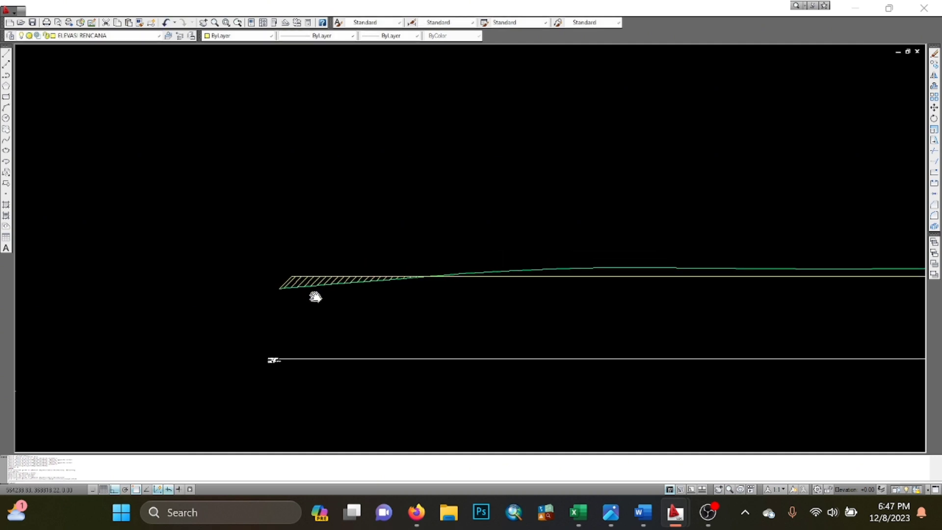
scroll(338, 300, up, 6)
middle_drag(662, 305, 304, 325)
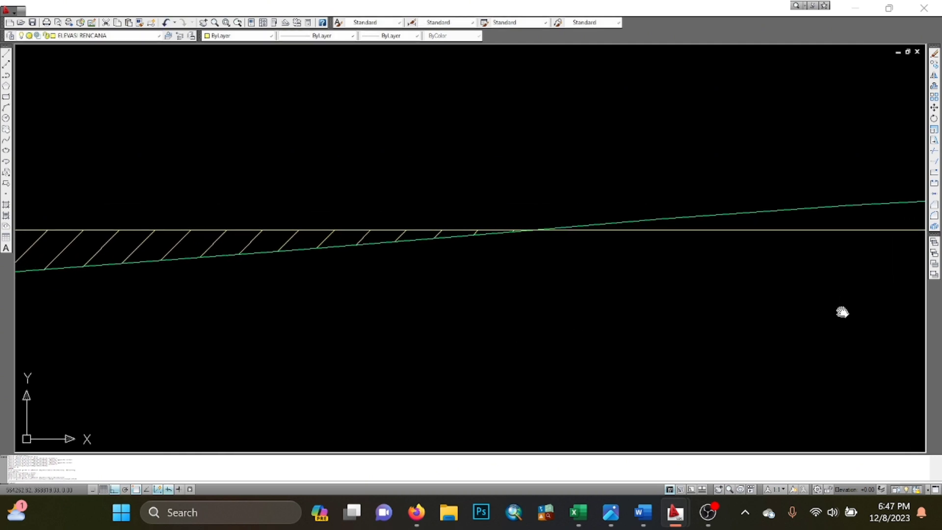
middle_drag(841, 311, 400, 328)
scroll(661, 307, down, 6)
middle_drag(662, 292, 598, 293)
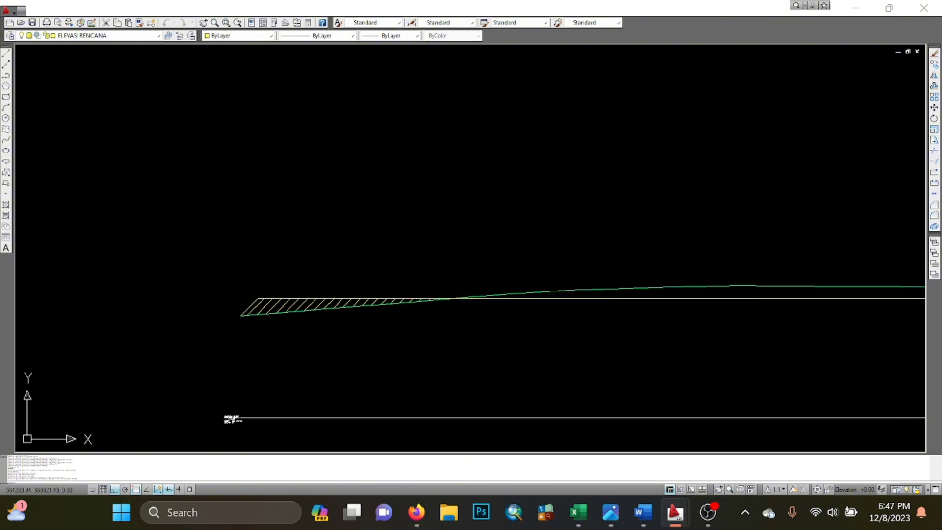
text(h)
key(Return)
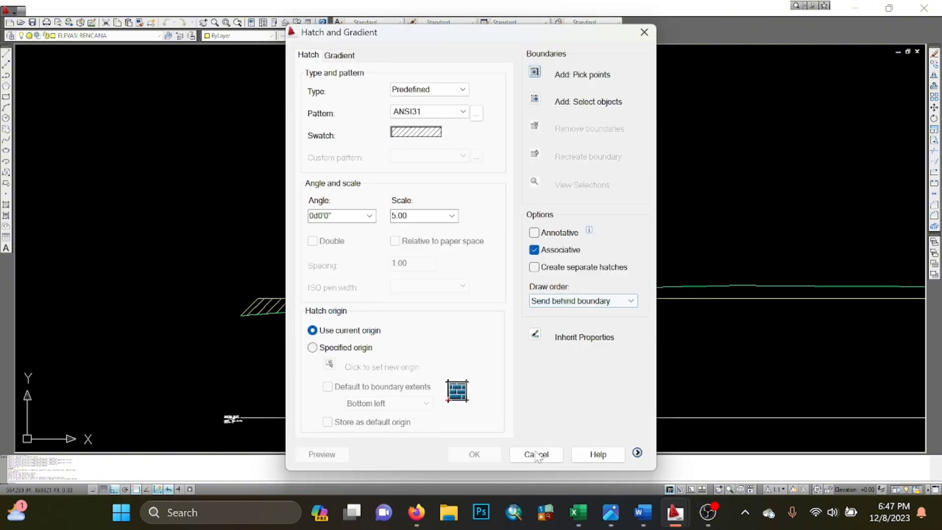
click(547, 78)
scroll(573, 227, up, 4)
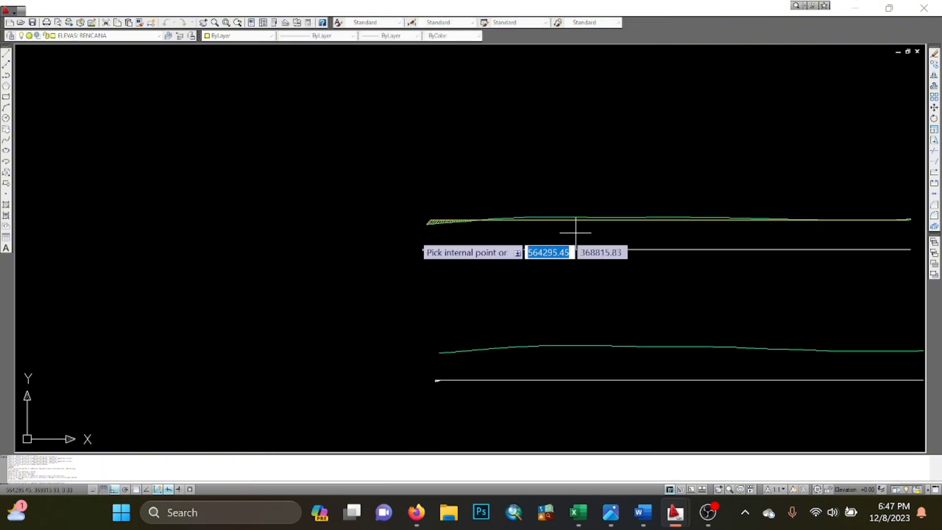
middle_drag(572, 227, 511, 267)
scroll(416, 269, up, 3)
scroll(416, 269, up, 3)
mouse_move(416, 268)
middle_down()
mouse_move(396, 257)
mouse_move(427, 280)
mouse_move(368, 277)
mouse_move(310, 296)
mouse_move(310, 305)
middle_up()
scroll(540, 275, up, 2)
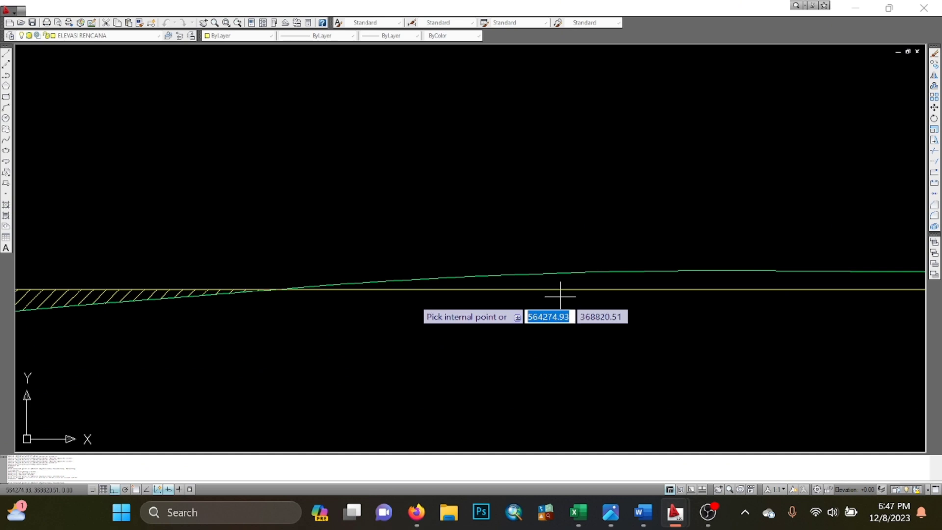
key(Return)
click(438, 134)
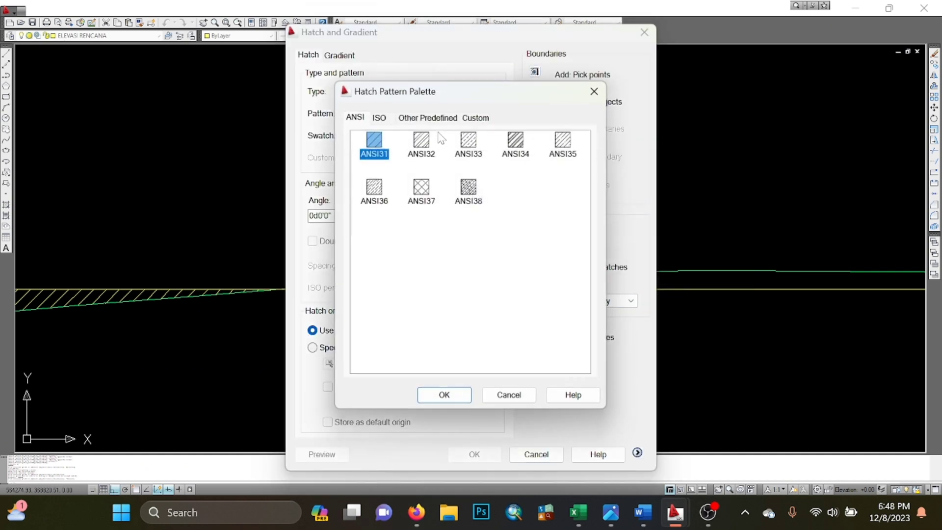
click(421, 144)
click(444, 397)
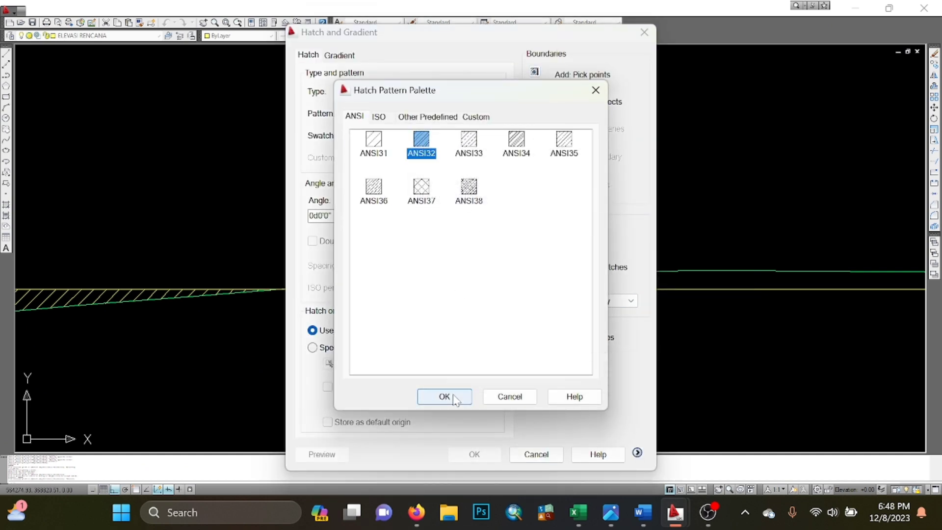
- Hatch the long closed area between the raised ground profile and the planned elevation line in section X1 with ANSI32
click(534, 74)
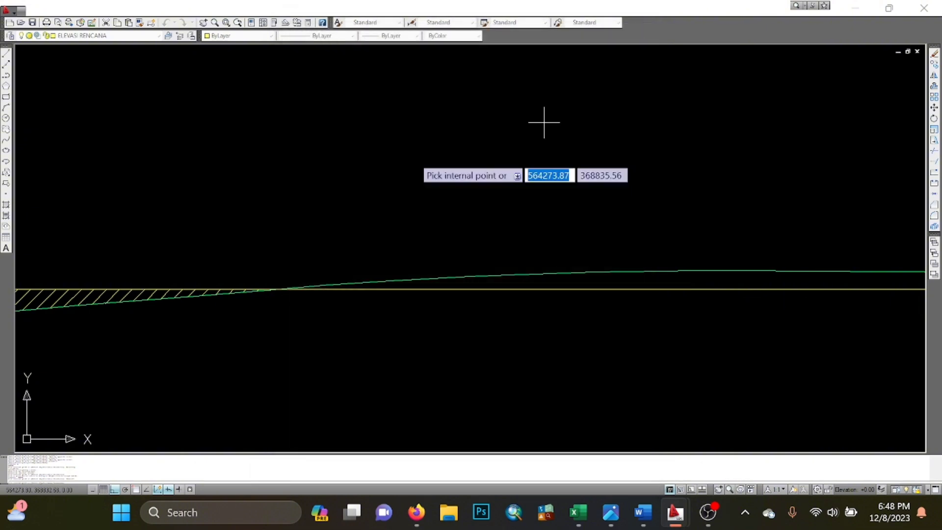
click(678, 282)
key(Return)
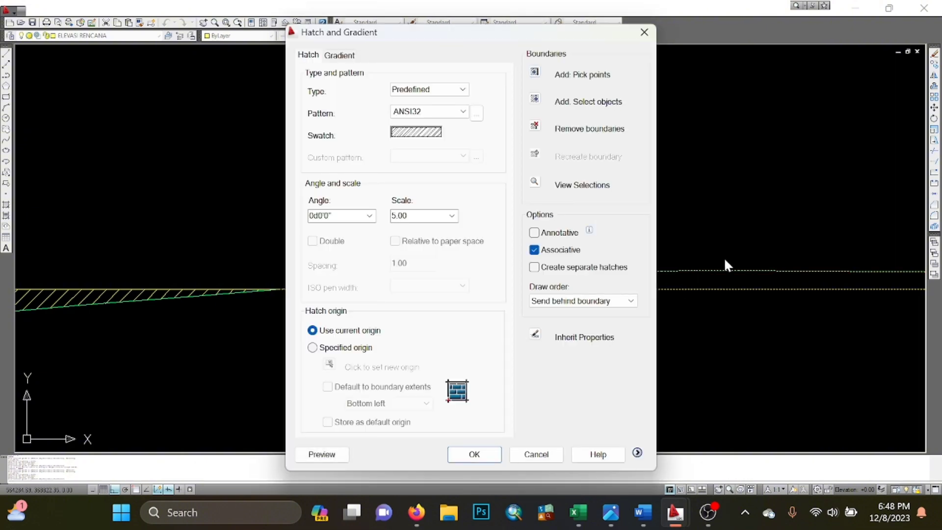
click(474, 454)
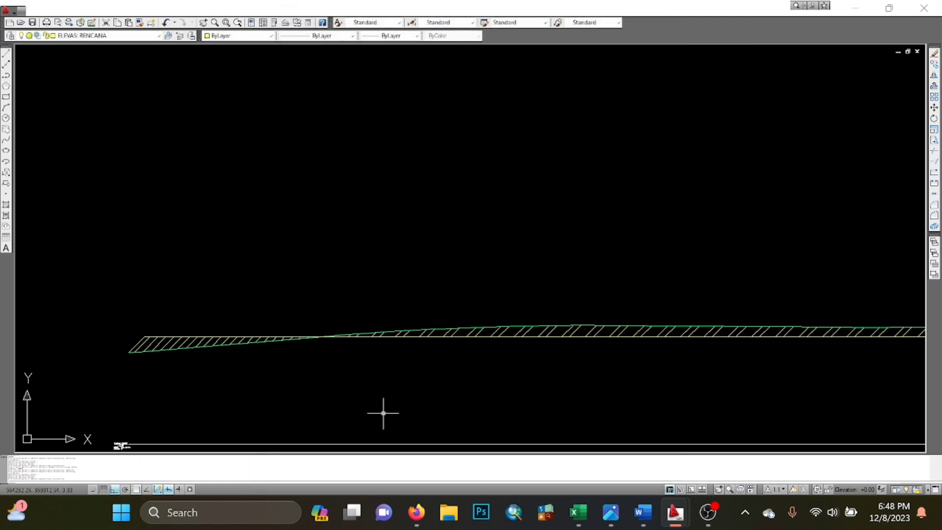
- Hatch the small closed area at section X1's right end, beside the slope line, with ANSI32 at scale 5
mouse_move(585, 380)
middle_down()
mouse_move(538, 316)
mouse_move(286, 306)
mouse_move(658, 307)
mouse_move(198, 307)
middle_up()
middle_drag(736, 321, 521, 339)
scroll(521, 339, up, 3)
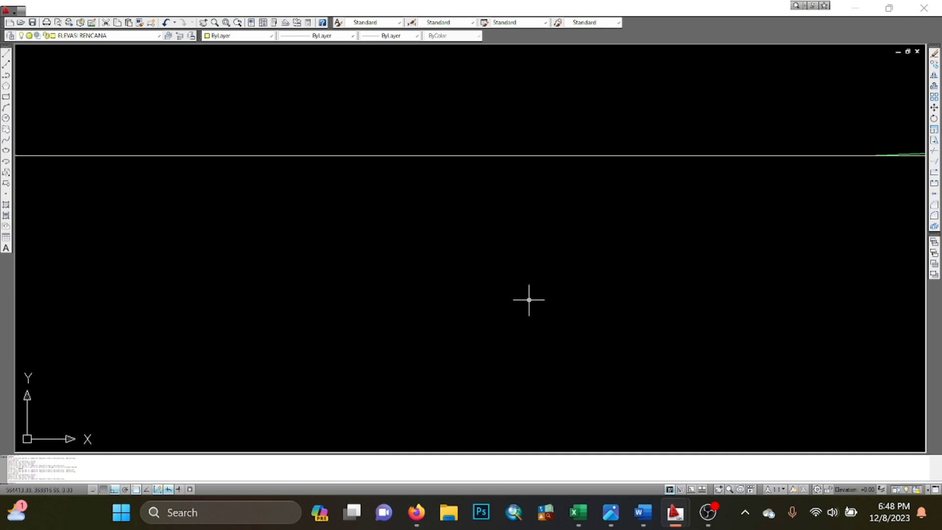
middle_drag(597, 281, 574, 308)
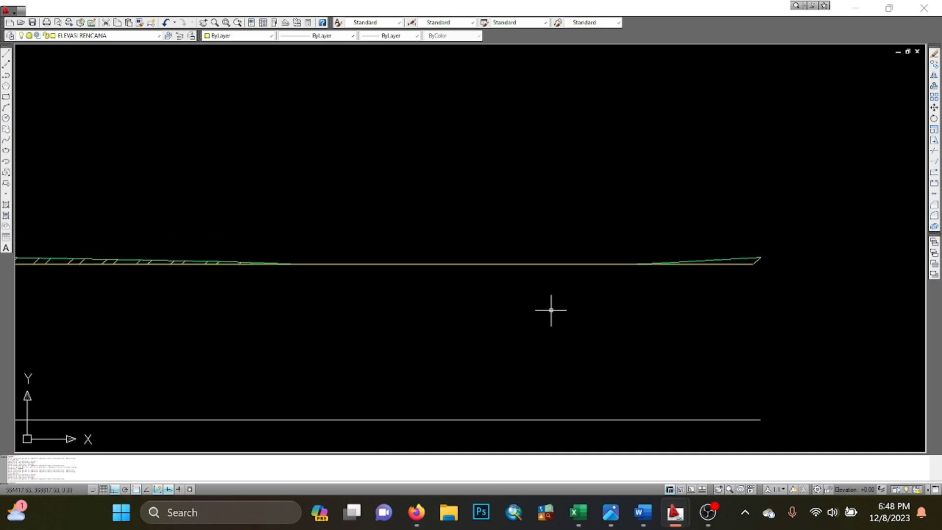
scroll(614, 294, down, 2)
scroll(601, 267, up, 6)
scroll(658, 301, up, 2)
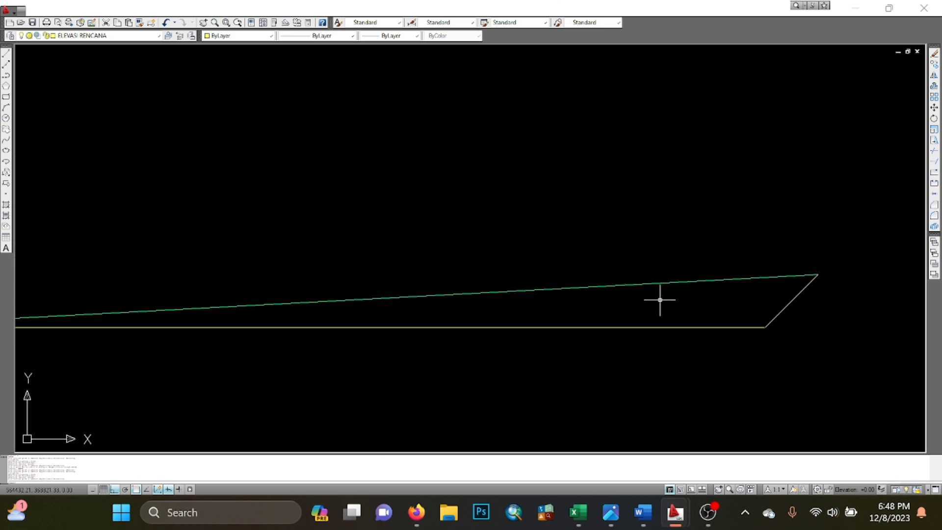
scroll(449, 261, down, 4)
scroll(240, 301, up, 1)
mouse_move(240, 300)
middle_down()
mouse_move(404, 323)
mouse_move(572, 330)
middle_up()
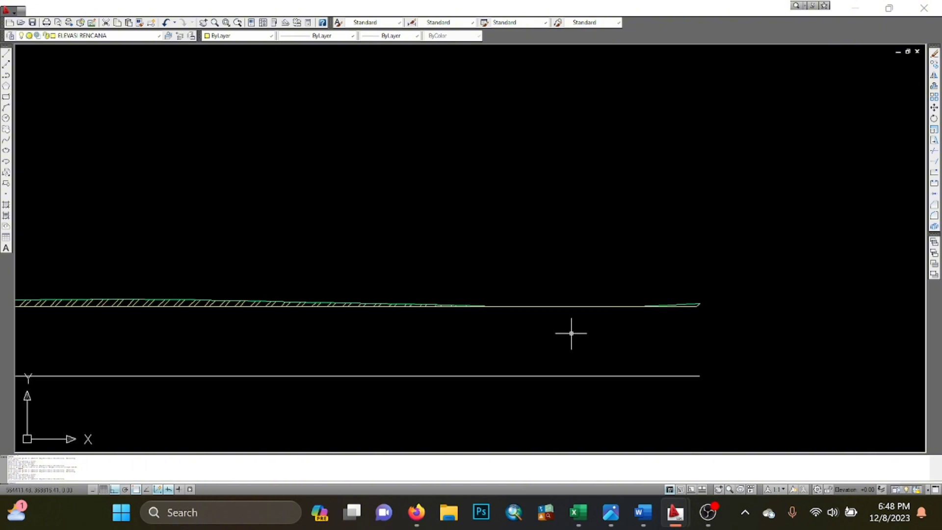
scroll(498, 326, down, 2)
scroll(444, 361, down, 2)
scroll(505, 360, up, 4)
scroll(612, 374, up, 2)
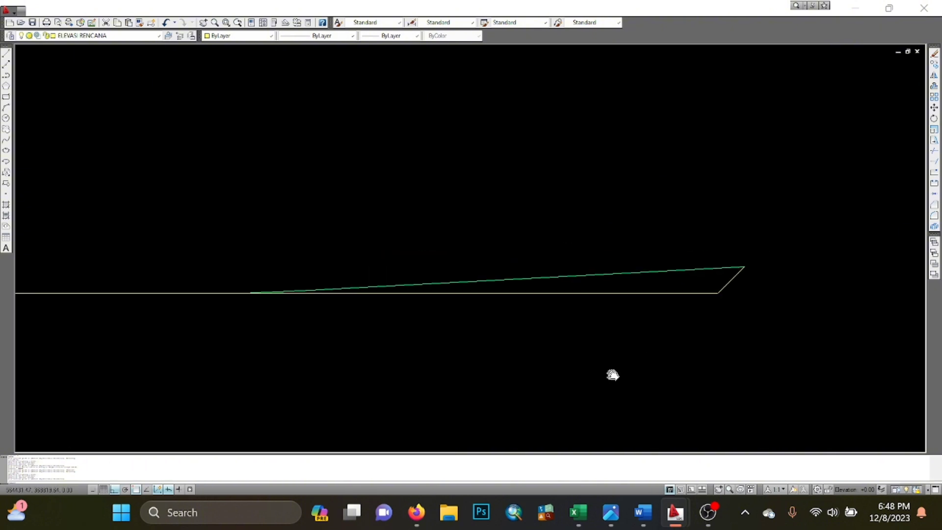
middle_drag(611, 374, 569, 401)
text(h)
key(Return)
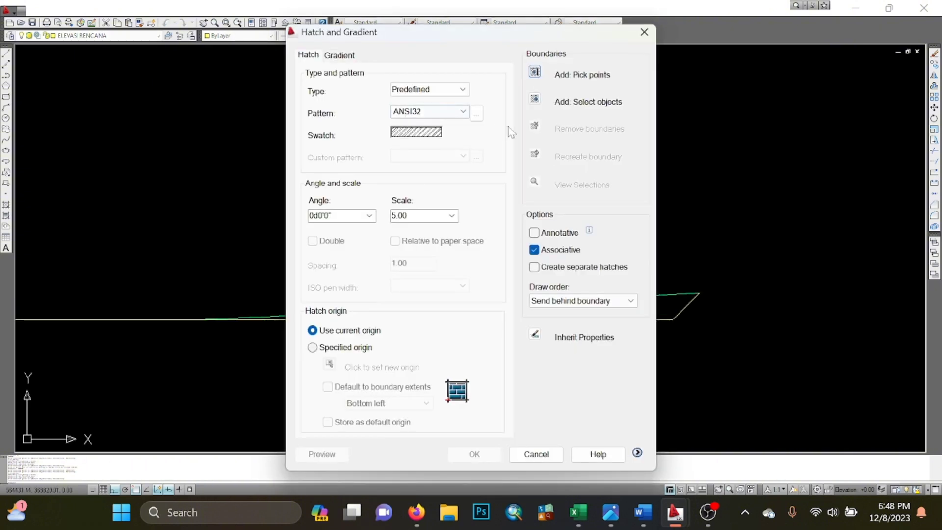
click(541, 76)
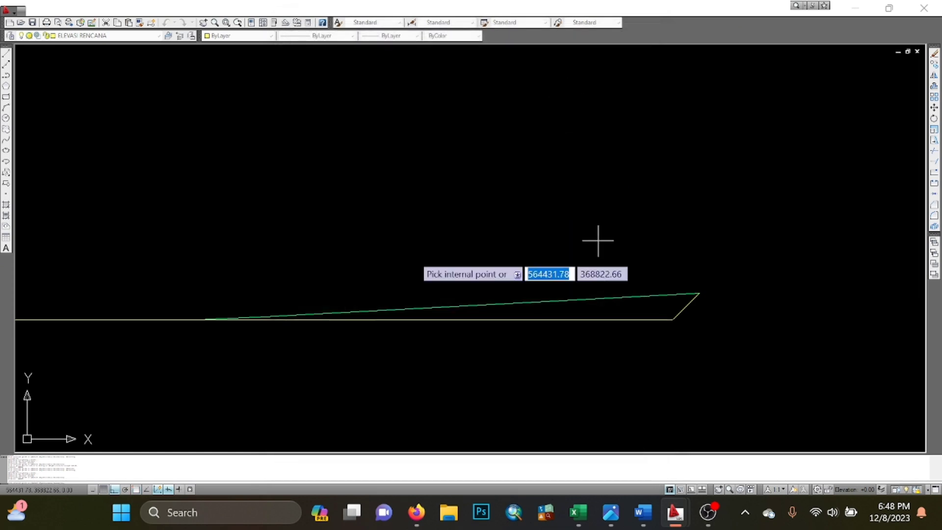
scroll(599, 289, up, 2)
click(625, 314)
key(Return)
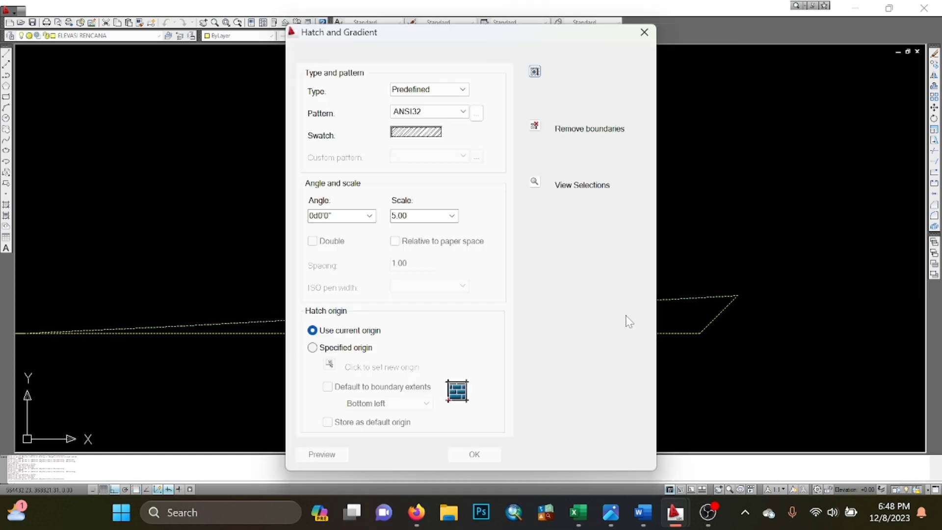
click(474, 454)
scroll(503, 431, down, 2)
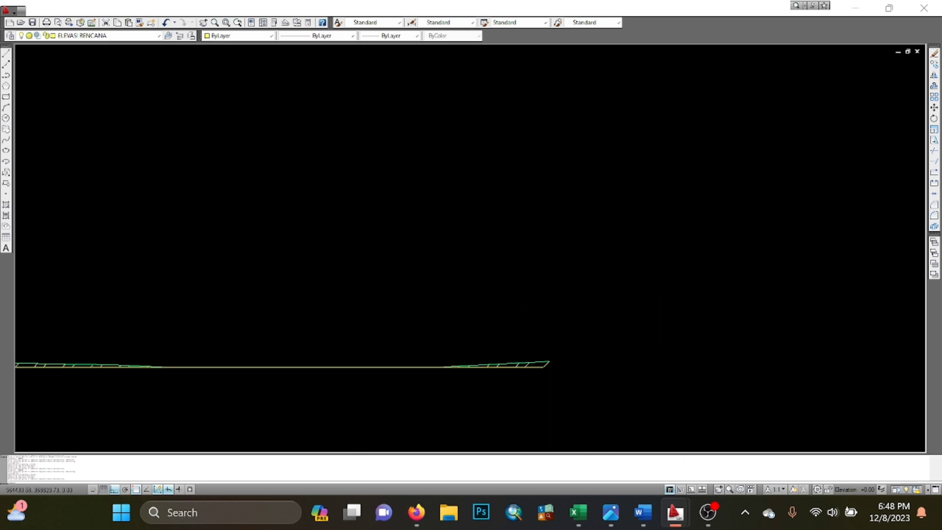
- Open the properties of the ANSI31 hatch at section X1's left end and look up its area
mouse_move(580, 349)
middle_down()
mouse_move(580, 267)
mouse_move(629, 339)
mouse_move(372, 328)
mouse_move(314, 281)
middle_up()
scroll(366, 315, down, 3)
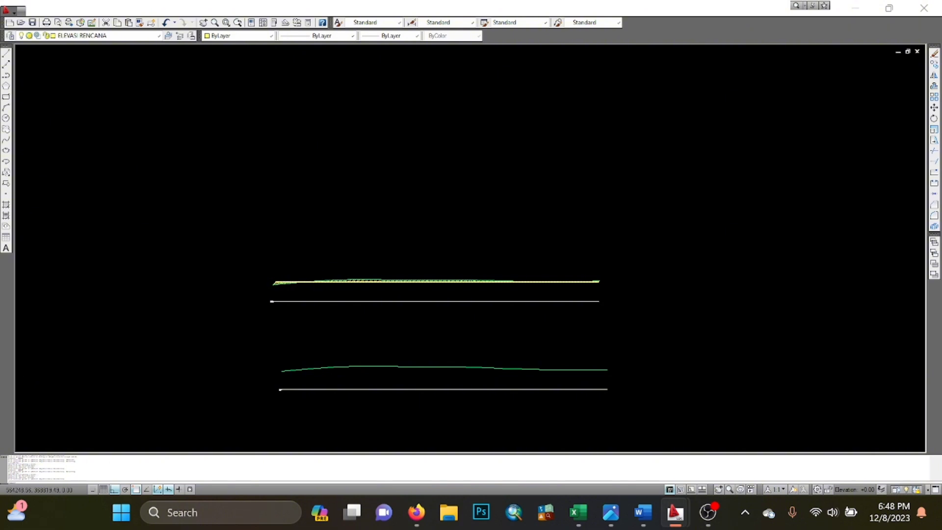
scroll(290, 282, up, 3)
mouse_move(305, 288)
middle_down()
mouse_move(372, 316)
mouse_move(322, 288)
mouse_move(471, 311)
middle_up()
scroll(372, 316, up, 3)
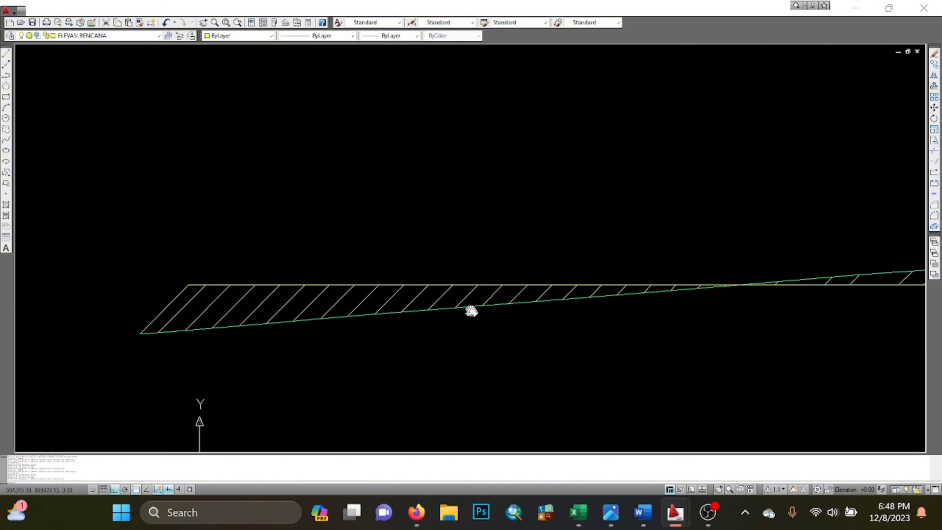
click(377, 287)
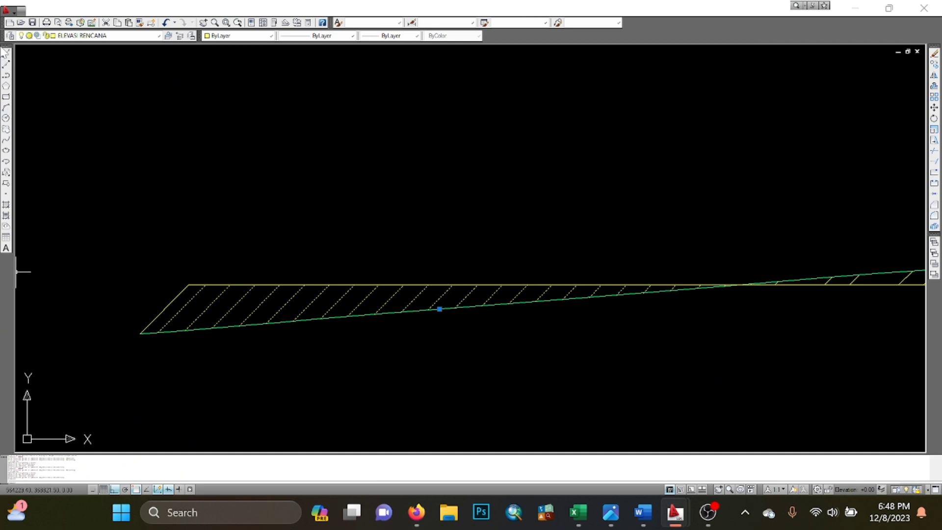
right_click(295, 300)
click(368, 498)
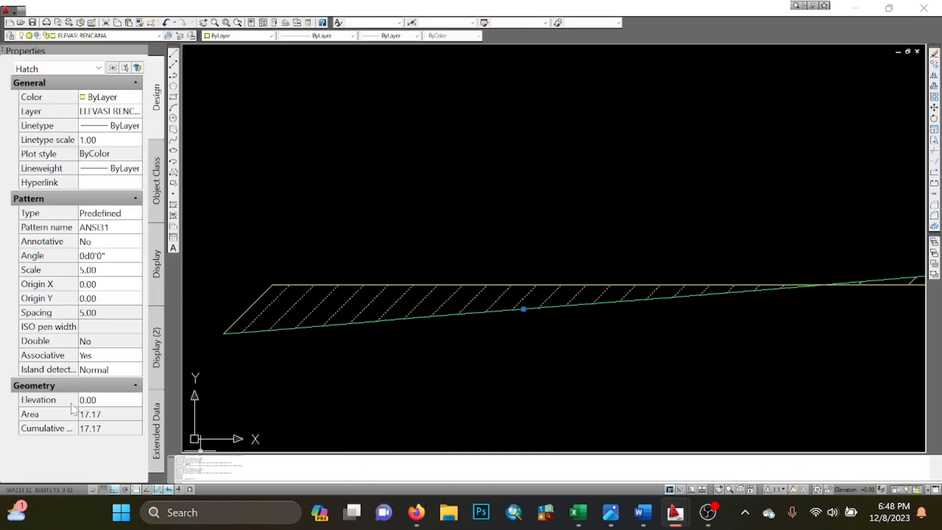
click(69, 415)
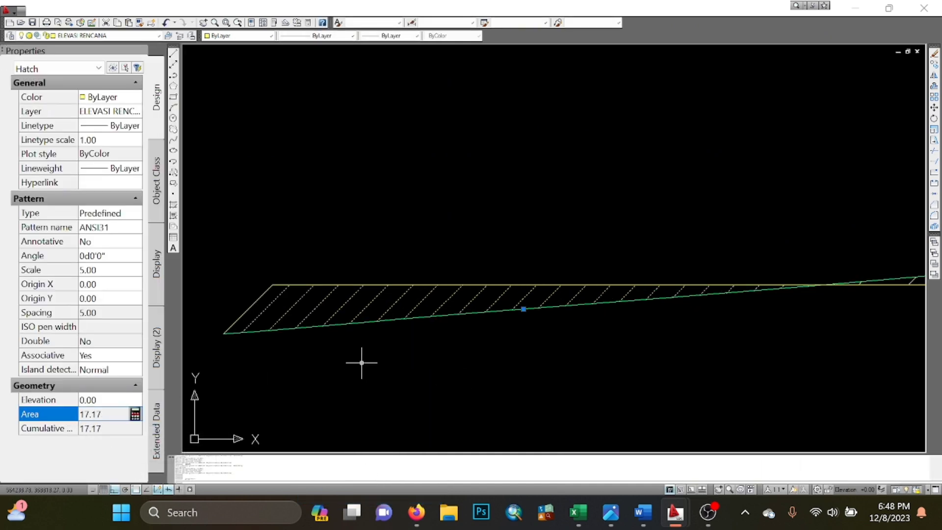
- Deselect and reselect the left-end hatch of section X1 to check its area again
key(Escape)
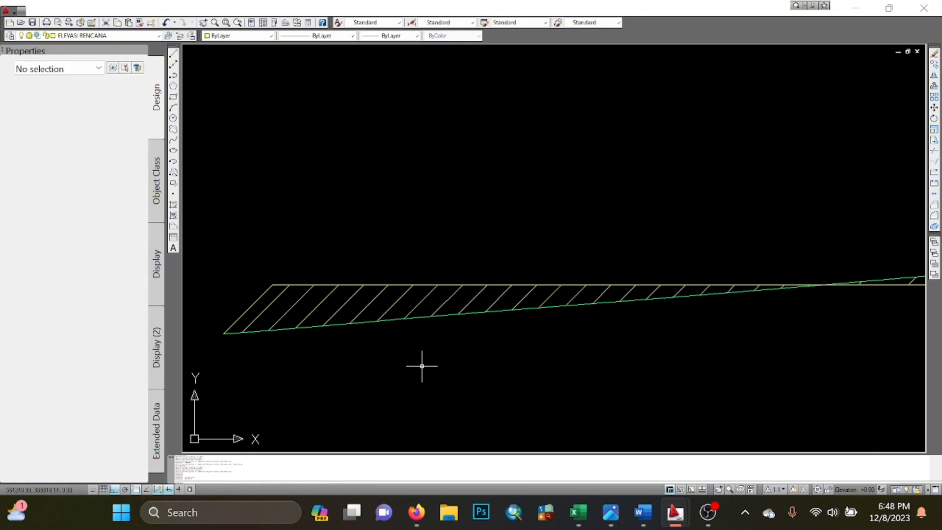
scroll(351, 278, up, 5)
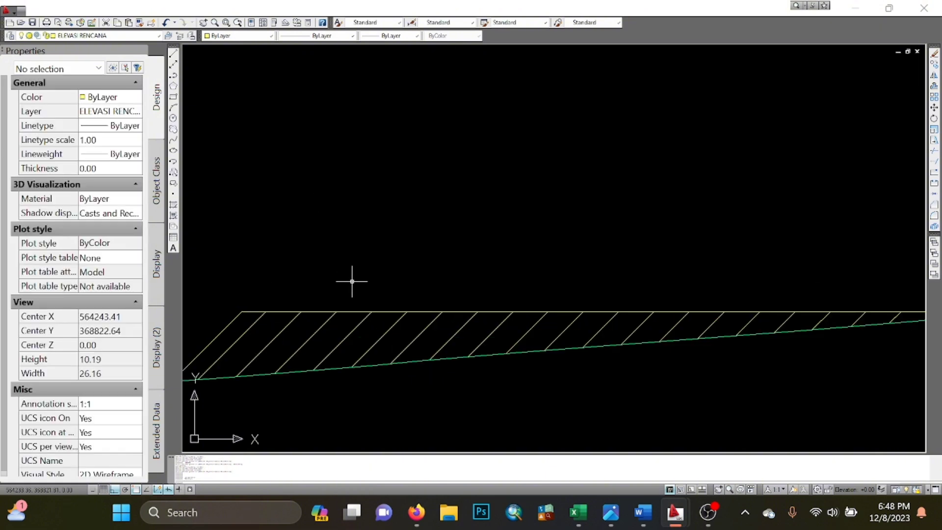
click(392, 273)
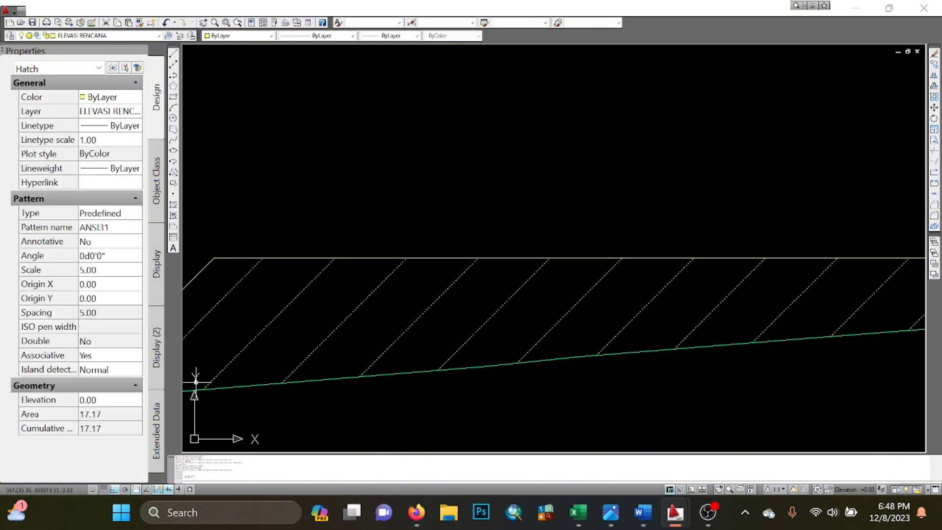
click(100, 417)
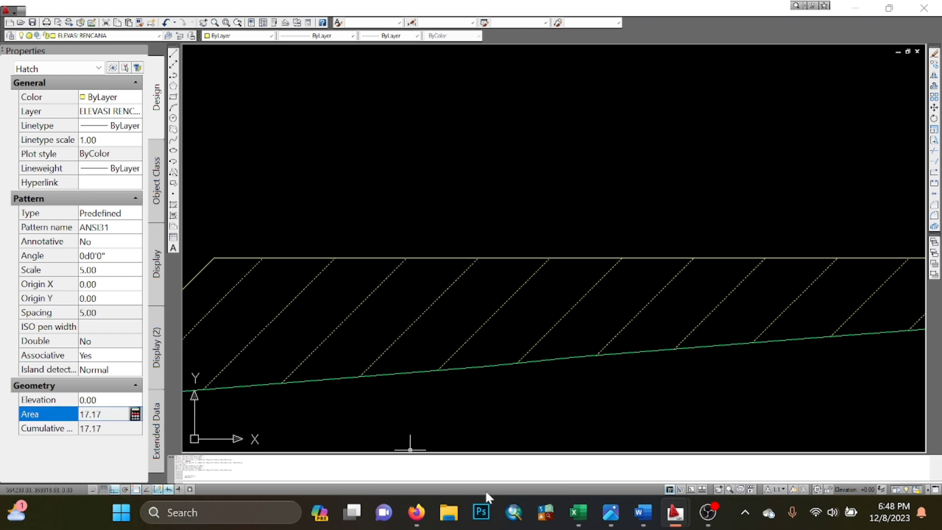
scroll(441, 283, down, 6)
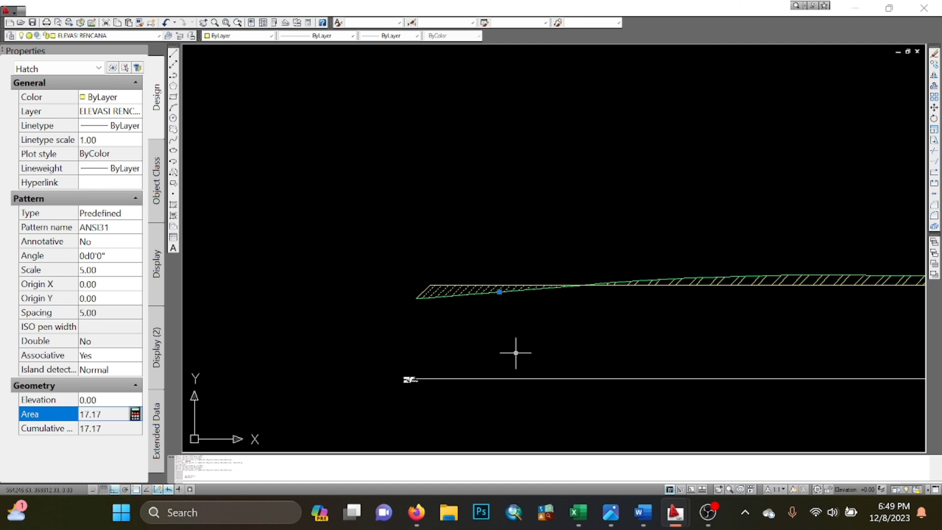
scroll(464, 305, up, 3)
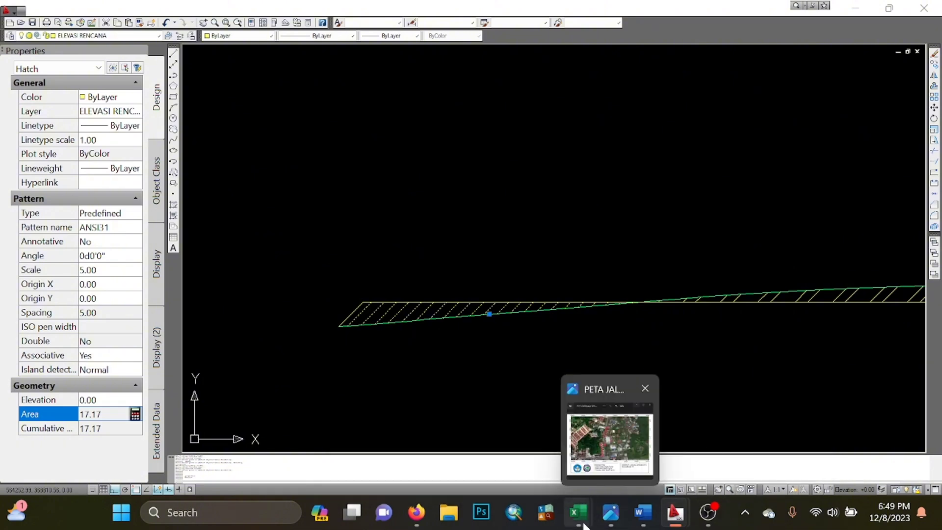
- Switch to the EXCEL CUT AND FILL workbook in Excel and select section XI's area cell D9 in the CUT Kecil table
click(736, 442)
scroll(435, 272, up, 12)
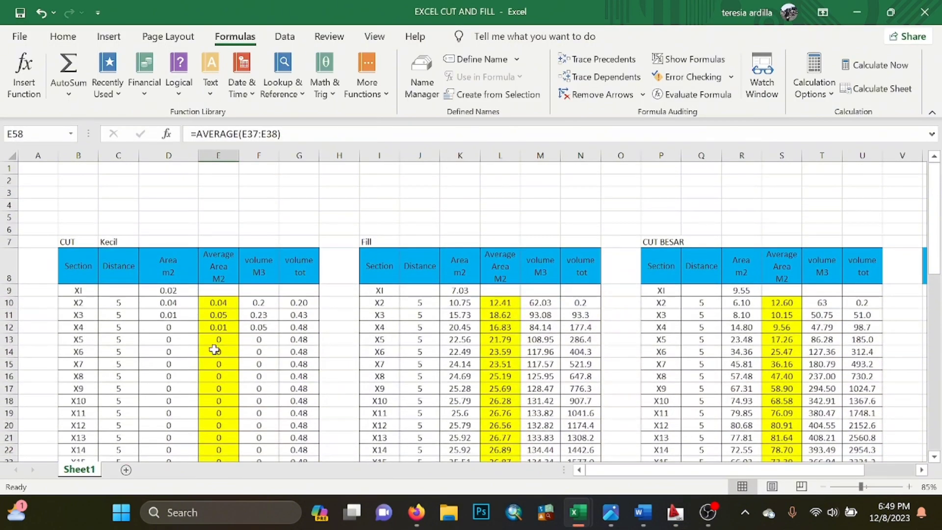
click(181, 299)
click(185, 293)
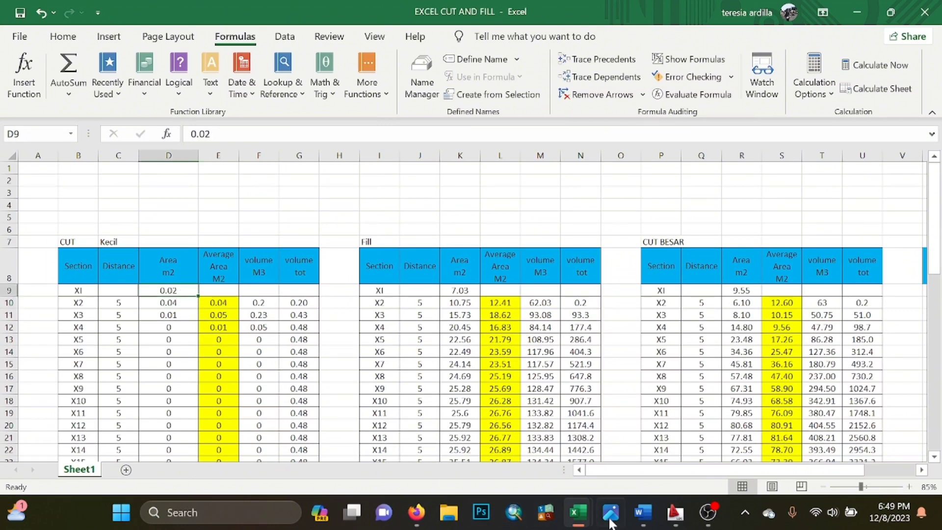
- Switch back to the AutoCAD Civil 3D cross-section drawing and read the selected hatch's area
mouse_move(675, 513)
click(834, 441)
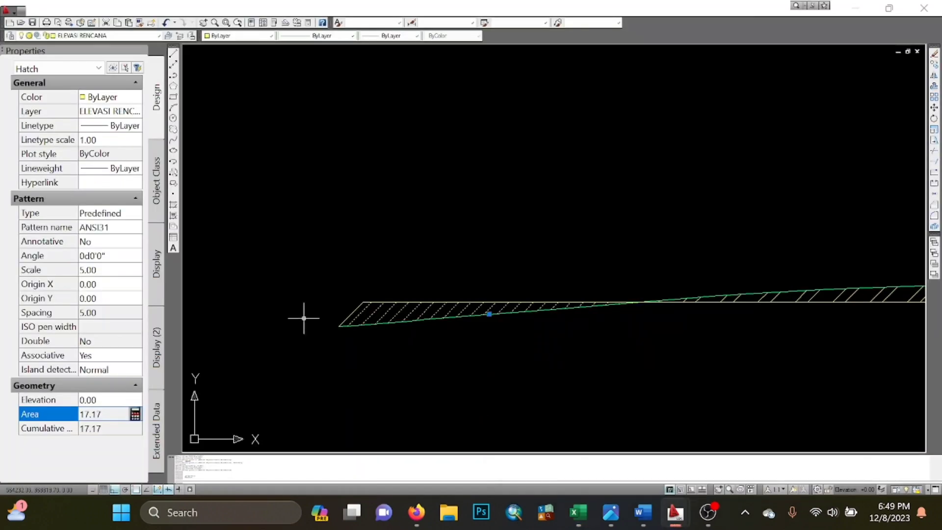
mouse_move(416, 512)
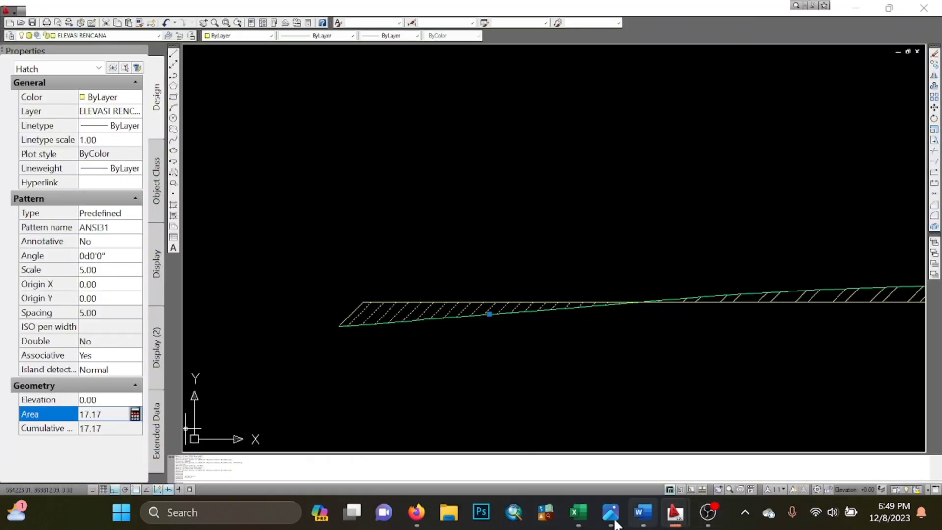
mouse_move(606, 519)
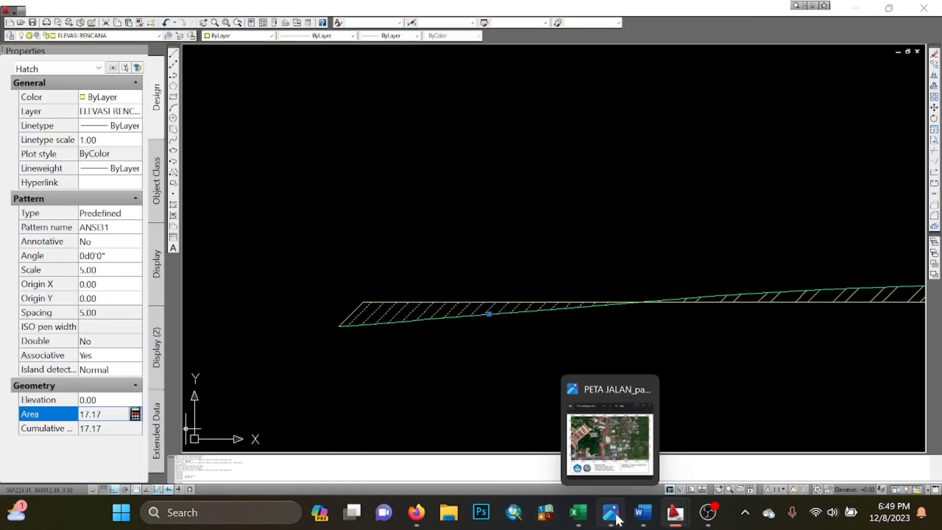
mouse_move(674, 518)
- Close the Defleksi and PERHITUNGAN MEKBAN workbooks and enter 17.17 as section XI's area in cell D9 of EXCEL CUT AND FILL
mouse_move(578, 512)
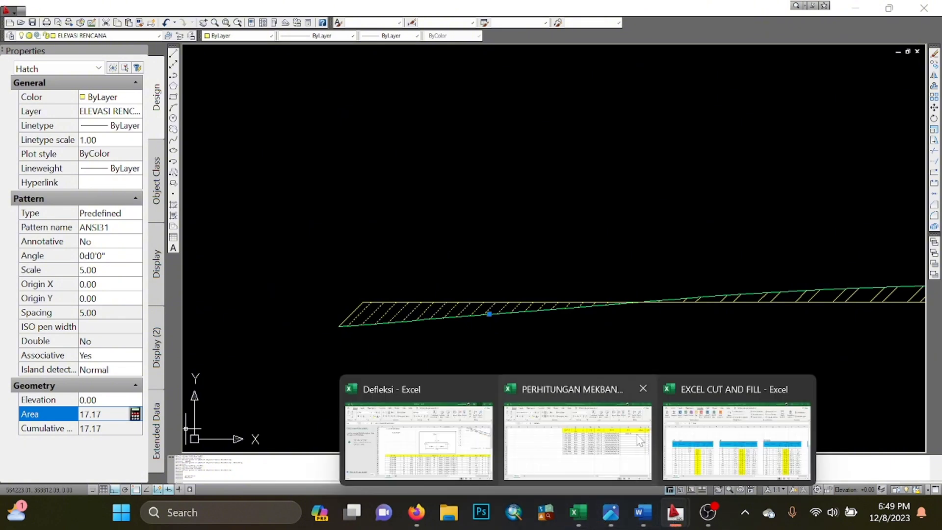
click(643, 389)
click(563, 386)
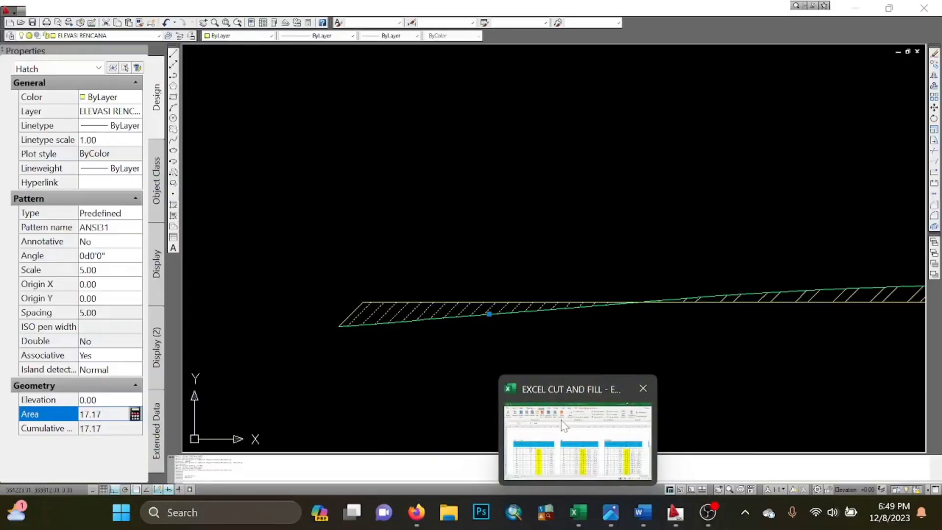
click(564, 425)
text(17.17)
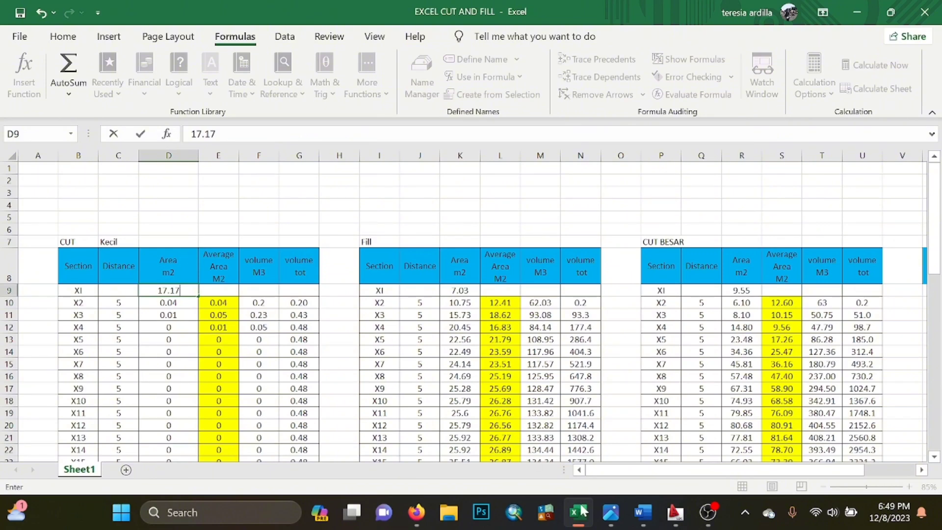
- Switch to the AutoCAD Civil 3D cross-section drawing to recheck the selected hatch's area and return to the Excel workbook
mouse_move(675, 512)
click(543, 399)
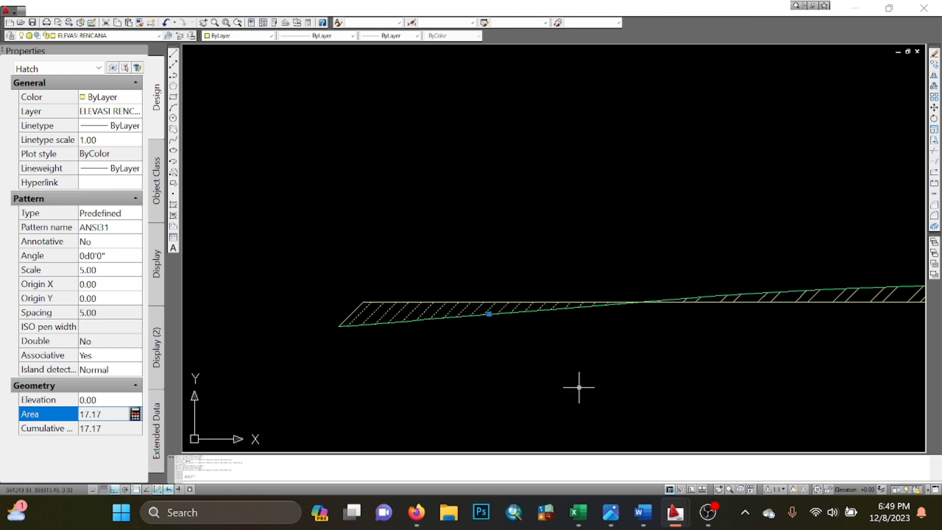
mouse_move(661, 519)
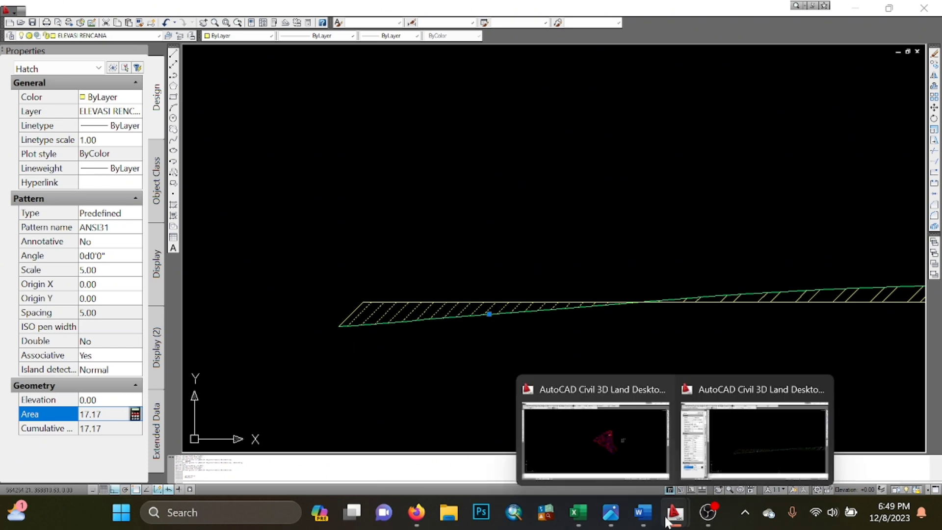
click(577, 512)
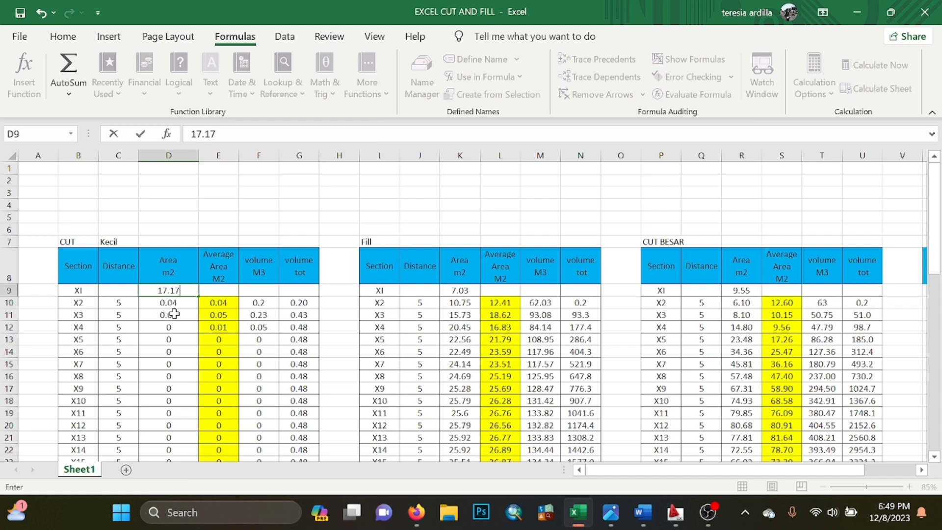
- Clear section XI's area in cell D9 of the CUT Kecil table and enter 17.17 in the Fill table's area cell K9
click(225, 240)
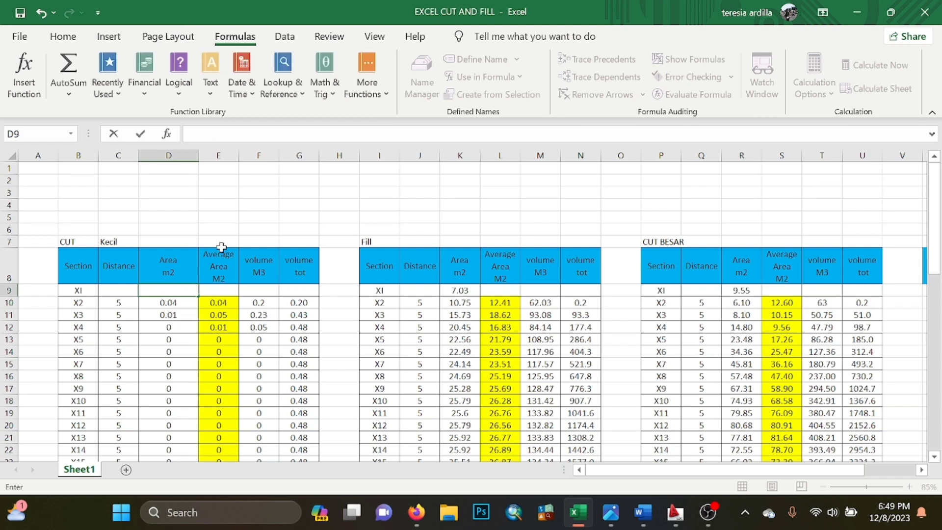
click(170, 299)
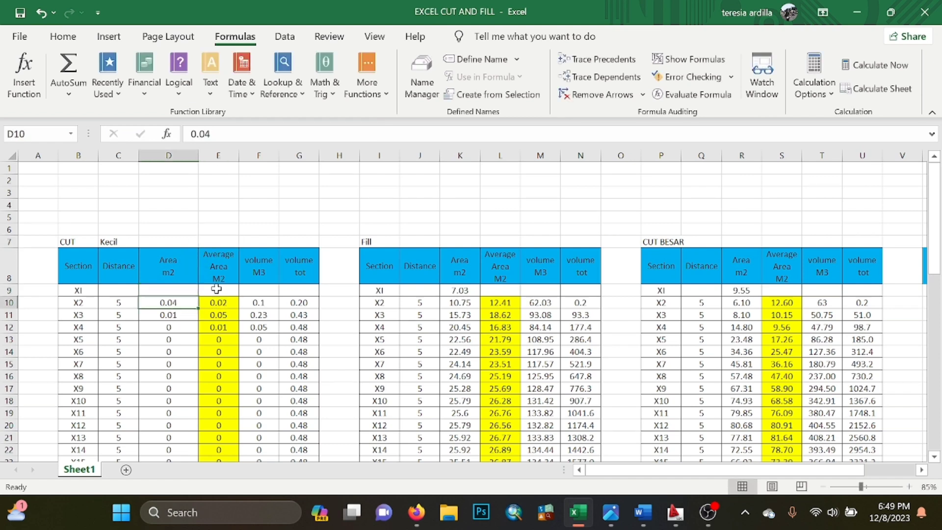
click(457, 289)
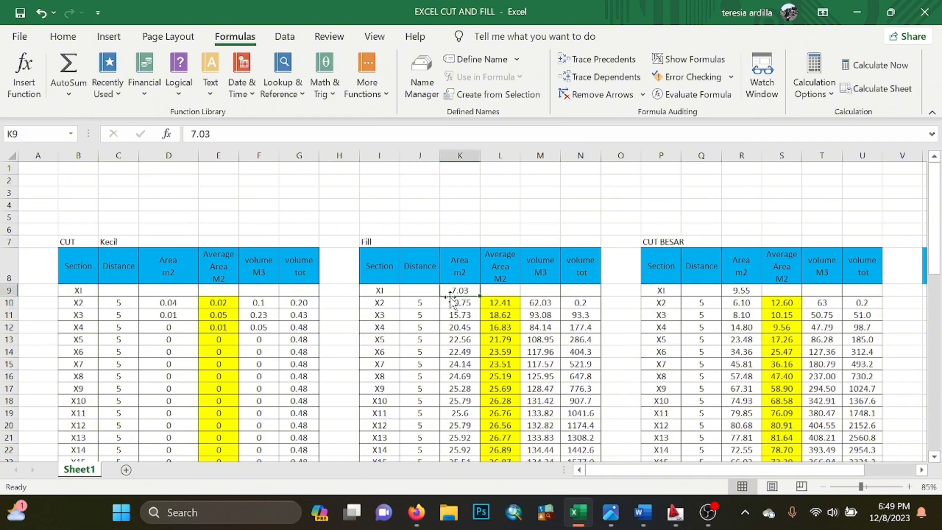
text(1)
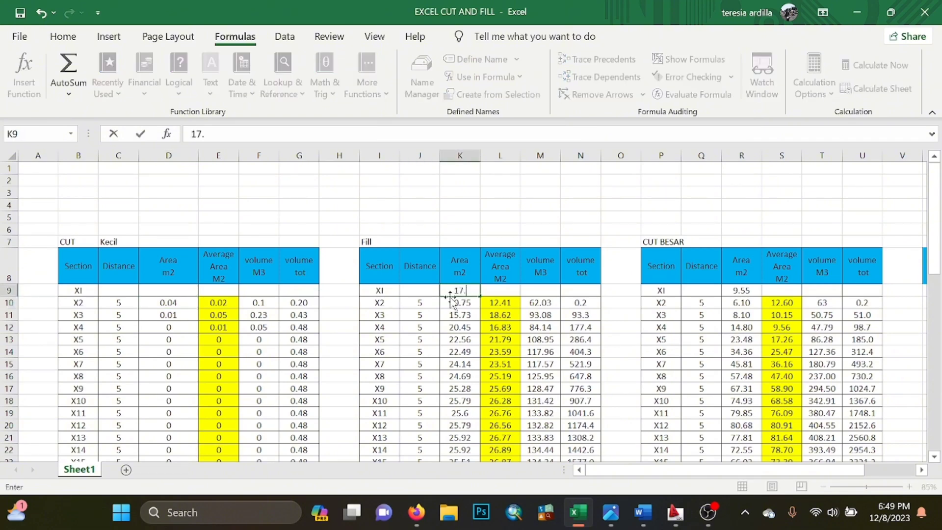
text(7.17)
key(Return)
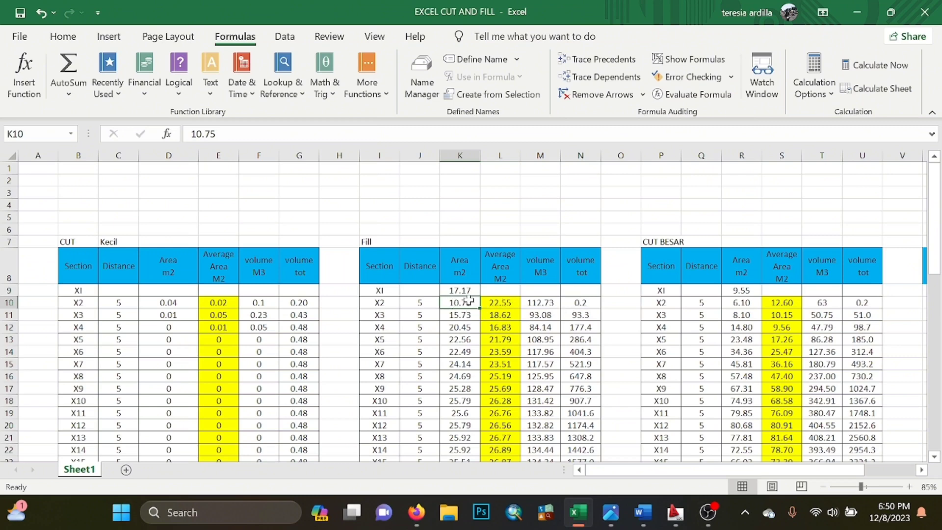
scroll(471, 289, down, 1)
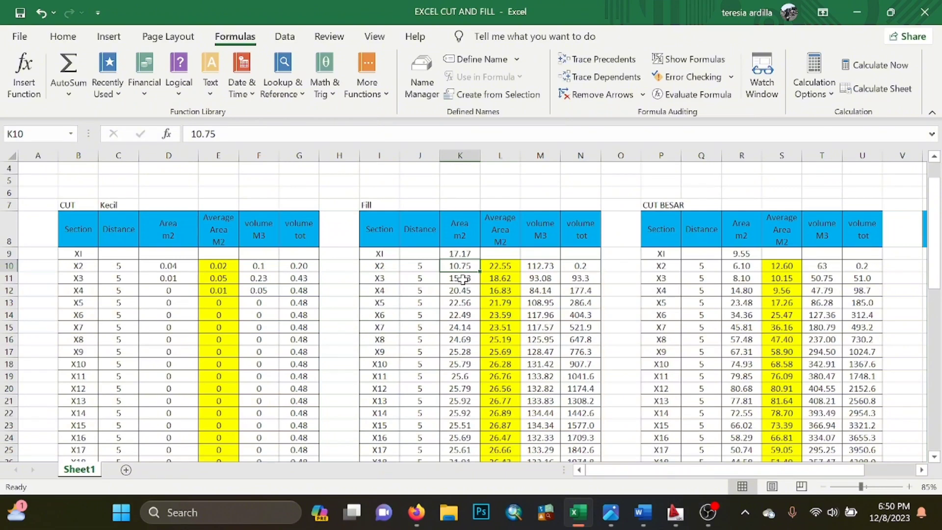
click(448, 288)
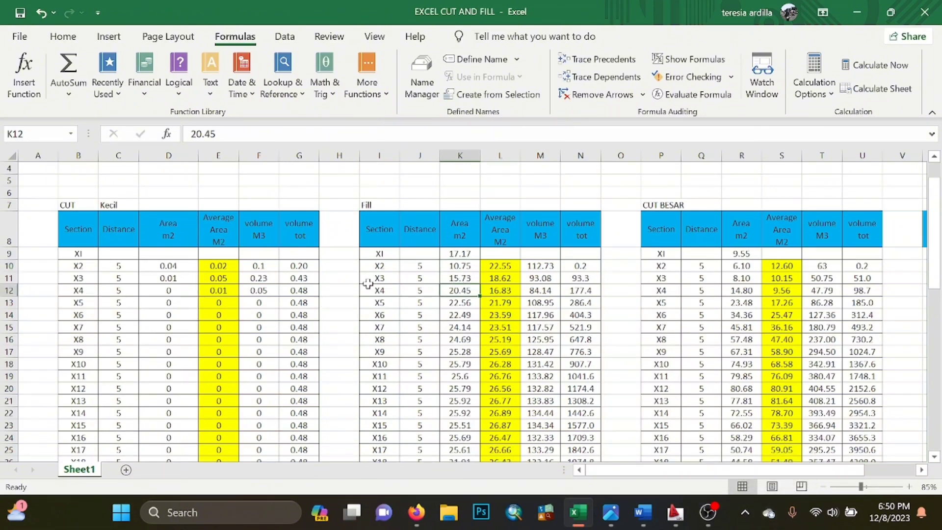
- Switch to the AutoCAD Civil 3D cross-section drawing, add section X1's long middle hatch to the selection and clear the selection
mouse_move(675, 512)
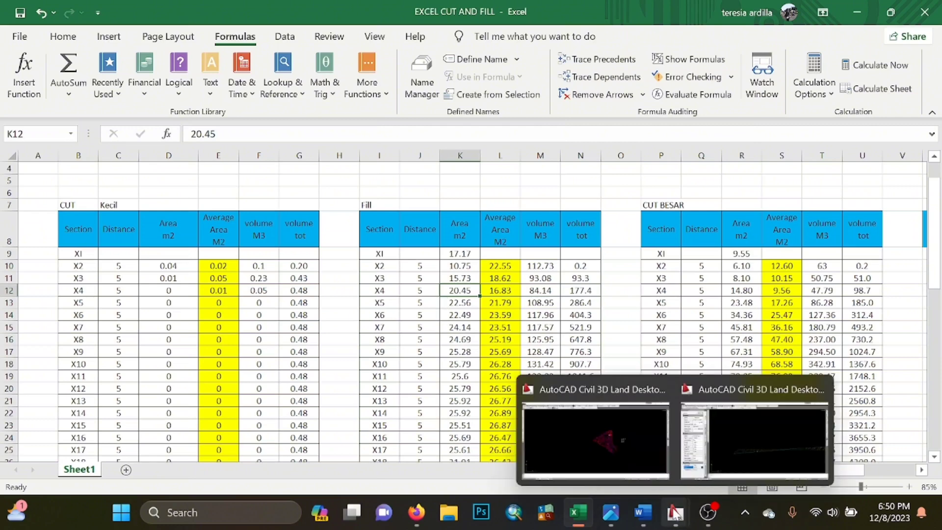
click(734, 448)
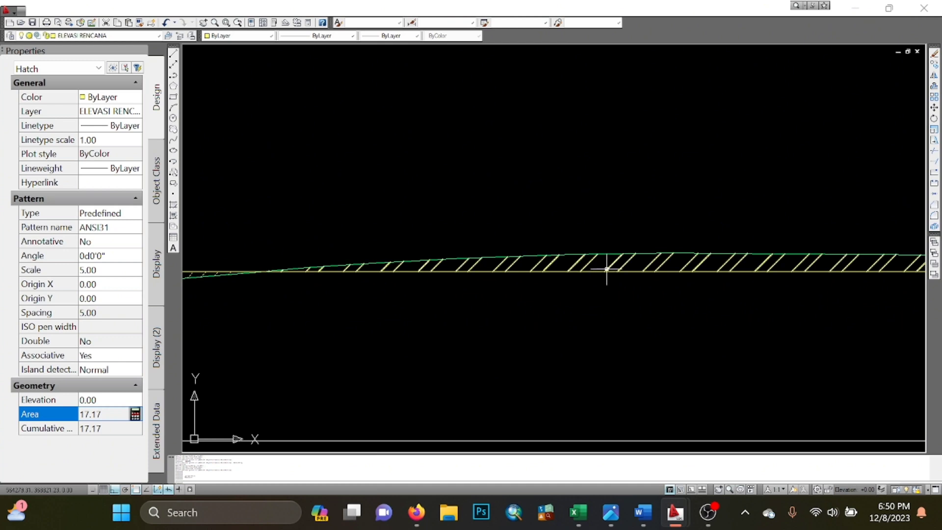
scroll(450, 274, up, 2)
click(449, 274)
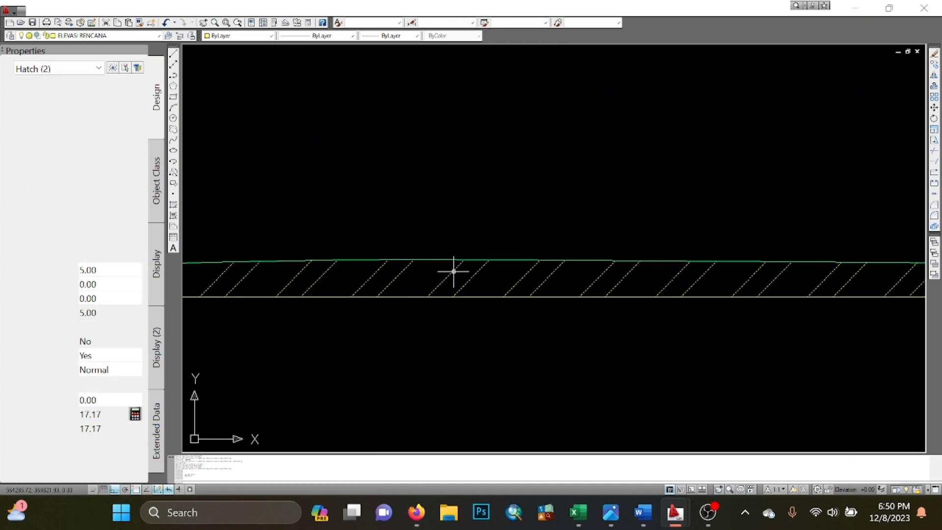
scroll(289, 329, down, 4)
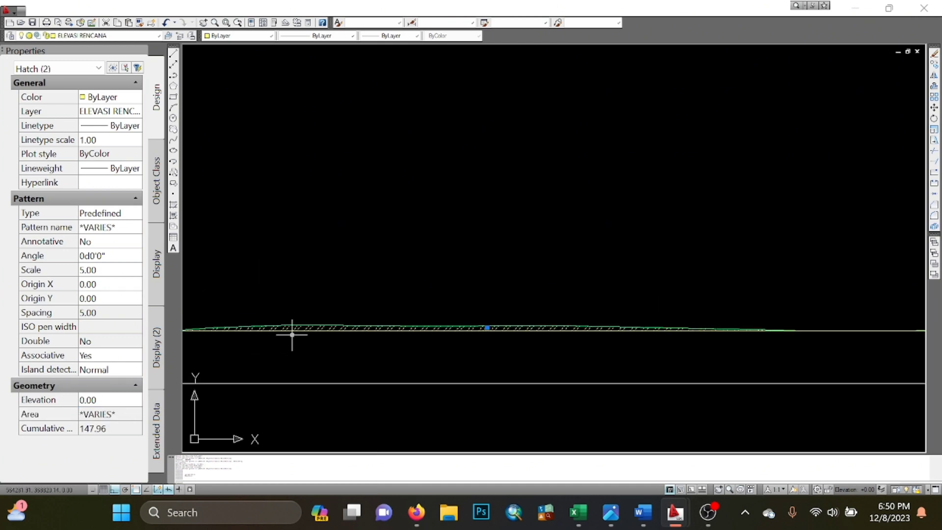
key(Escape)
- Select only the long ANSI32 hatch in the middle of section X1 and read its area
scroll(377, 328, up, 6)
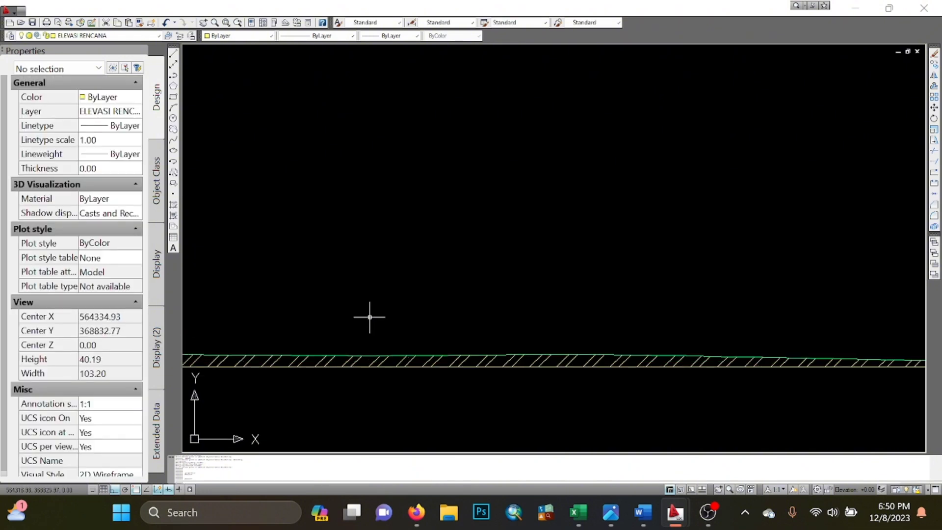
middle_drag(362, 317, 206, 359)
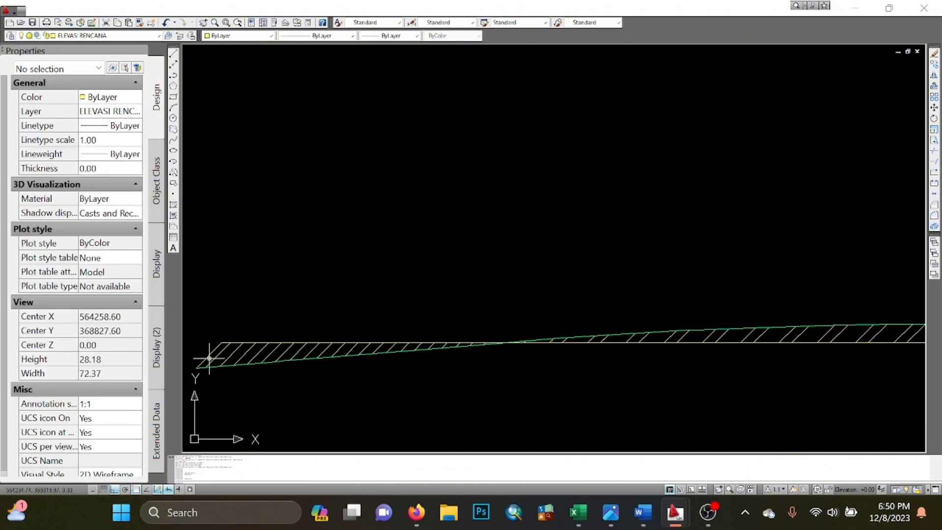
click(248, 350)
click(266, 352)
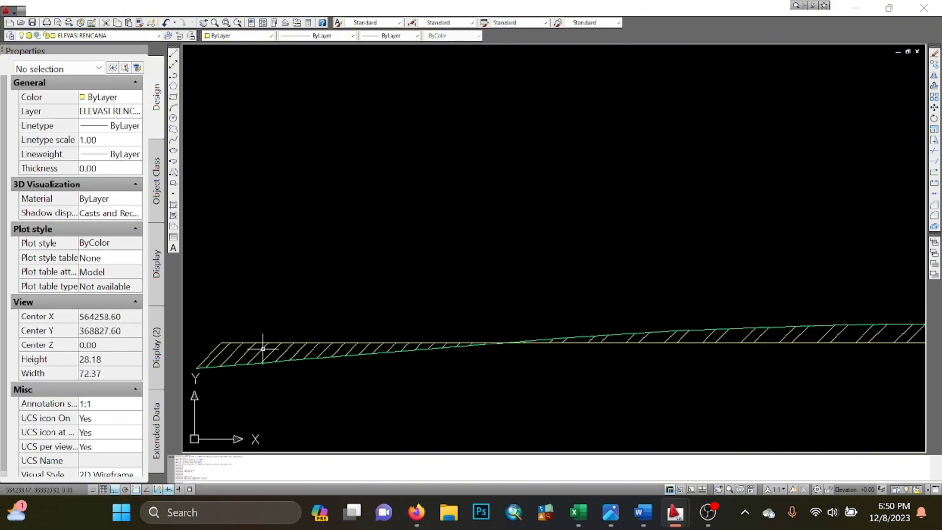
scroll(523, 362, down, 2)
middle_drag(523, 362, 311, 355)
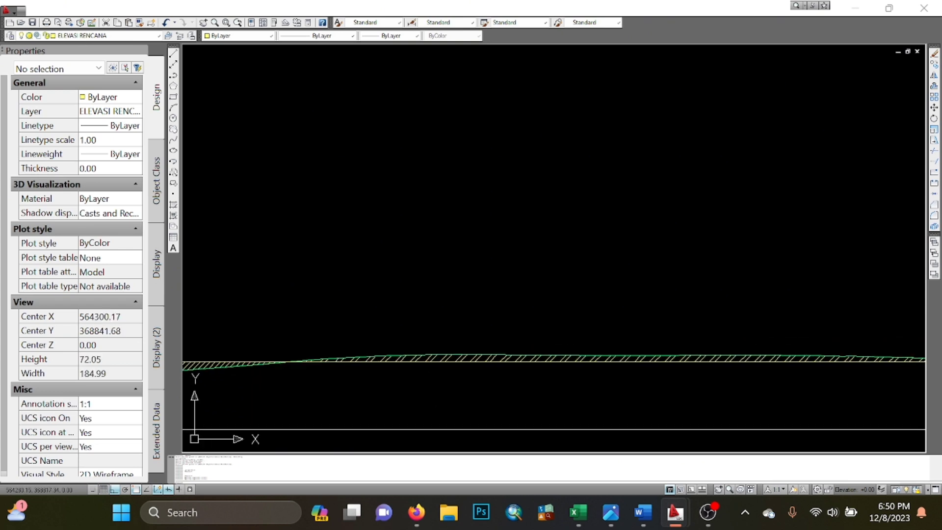
scroll(490, 347, up, 5)
scroll(505, 370, up, 2)
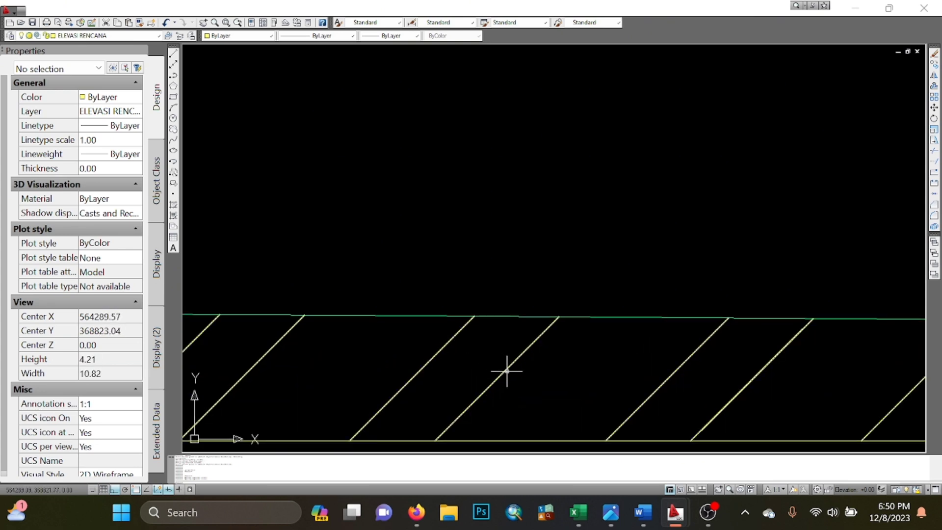
click(507, 368)
scroll(506, 368, down, 3)
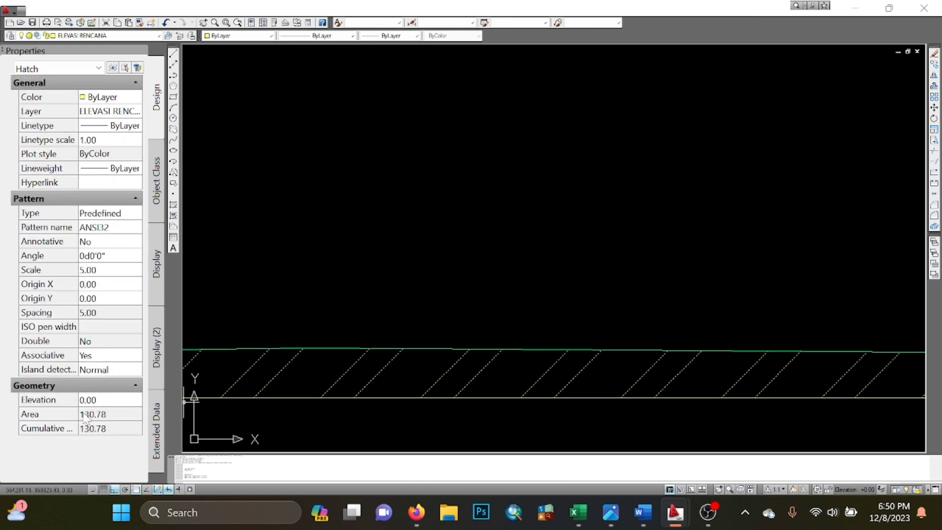
click(86, 417)
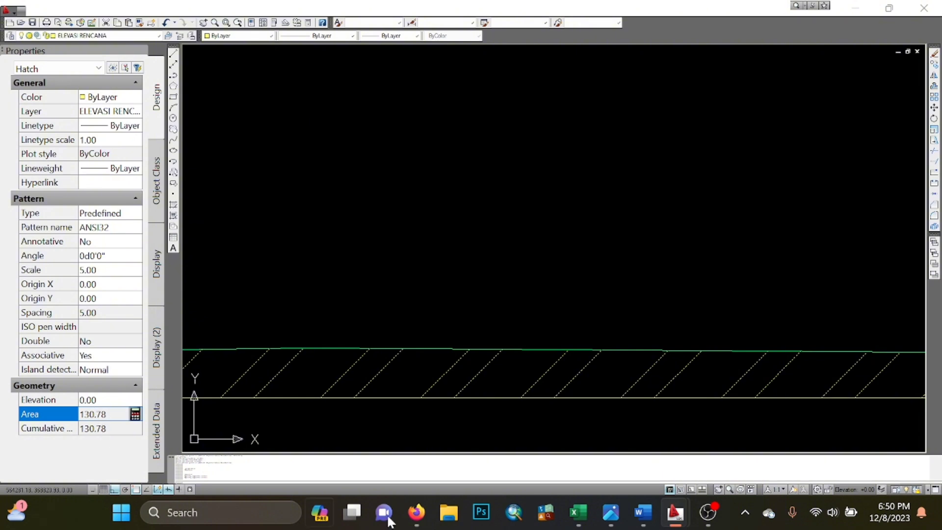
- Switch to the Excel workbook and enter 130.78 as section XI's area in cell D9 of the CUT Kecil table
click(590, 519)
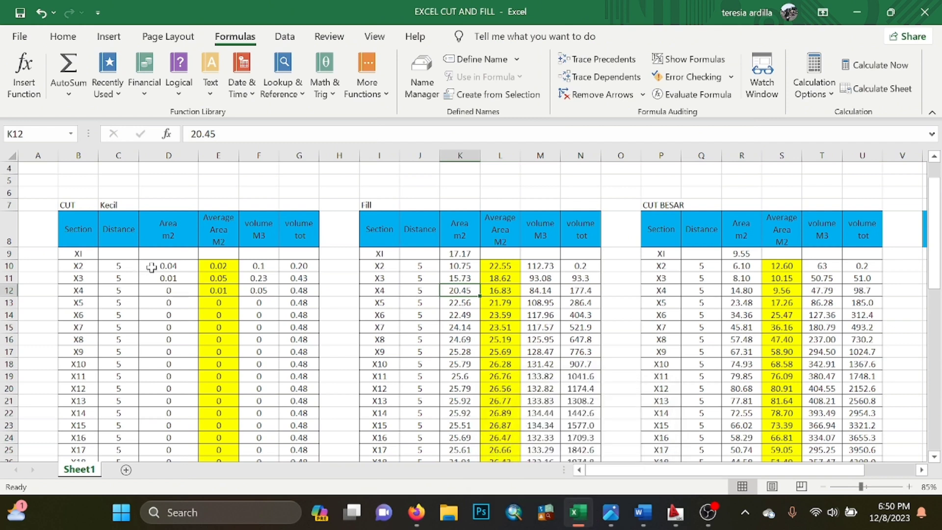
click(185, 255)
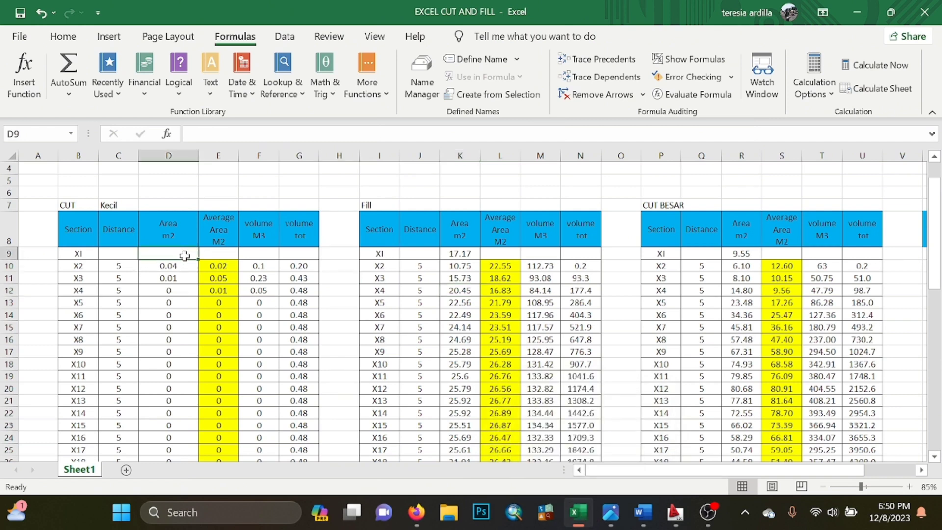
text(130.78)
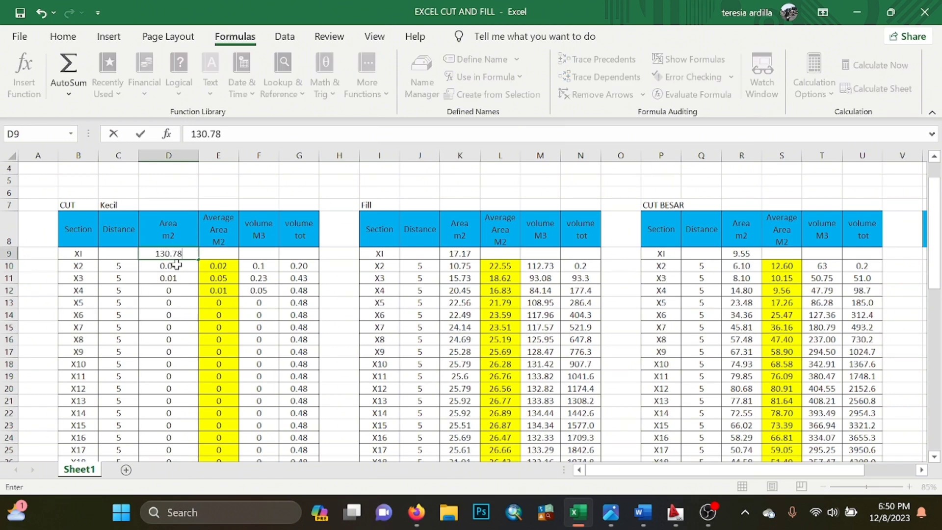
key(Return)
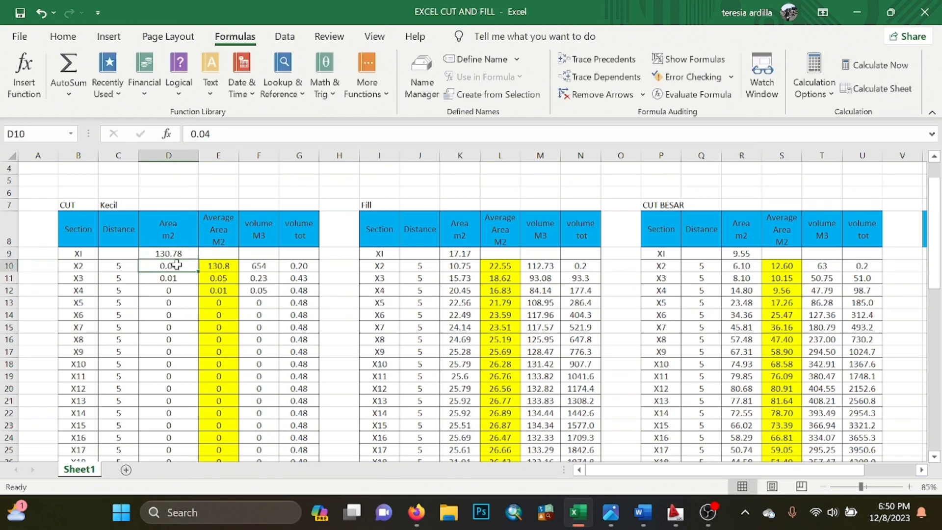
click(174, 251)
click(227, 265)
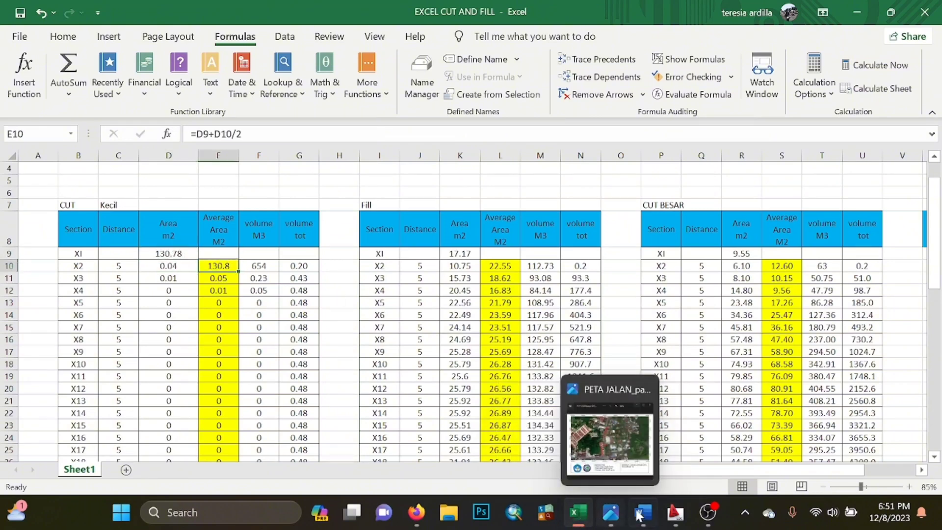
- Switch to the AutoCAD Civil 3D cross-section drawing and select only the hatch at section X1's right end to read its area
mouse_move(676, 520)
click(761, 431)
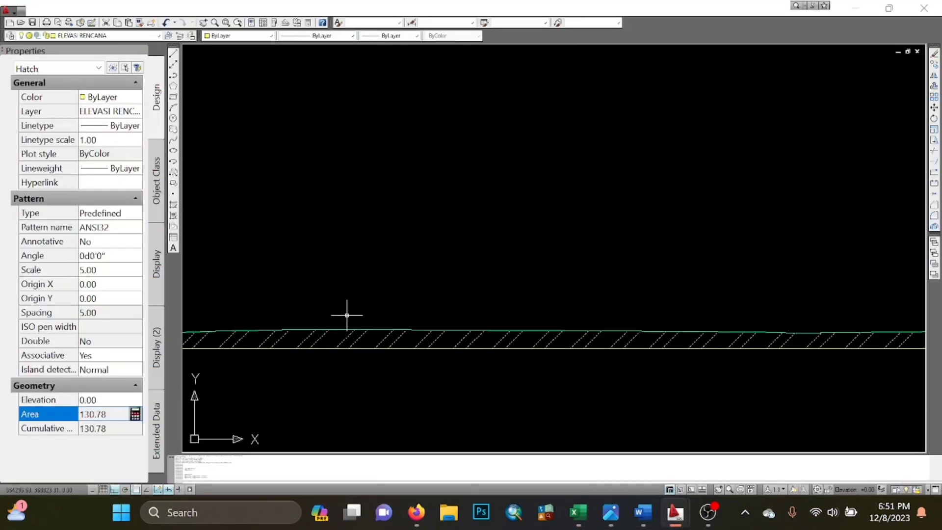
scroll(475, 299, up, 6)
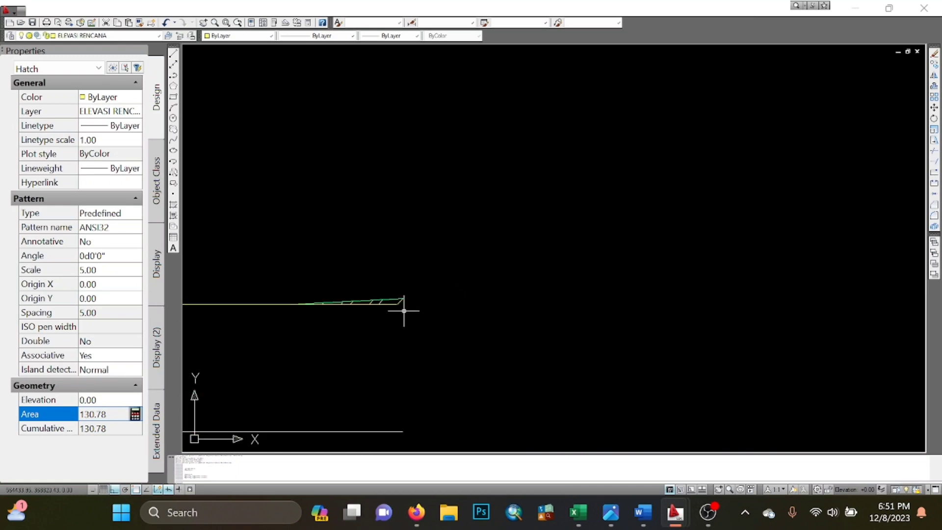
scroll(490, 301, down, 5)
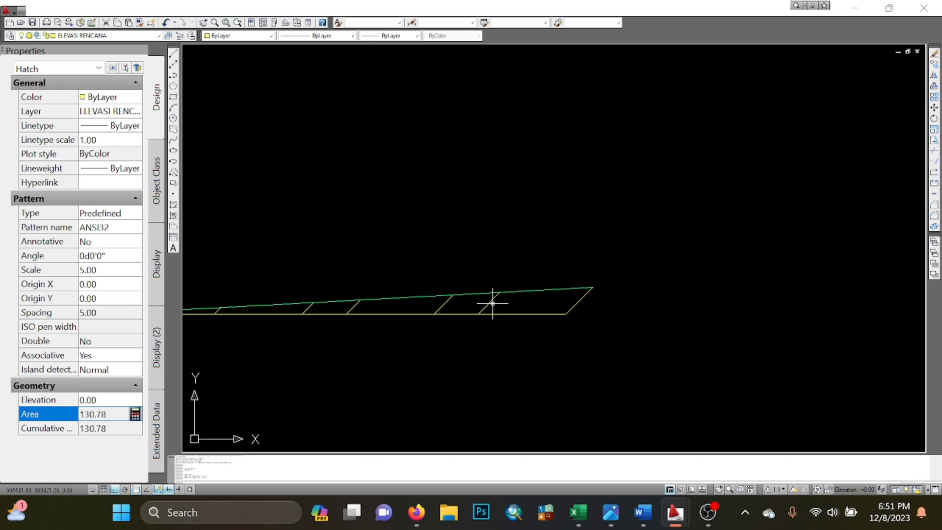
key(Escape)
click(490, 300)
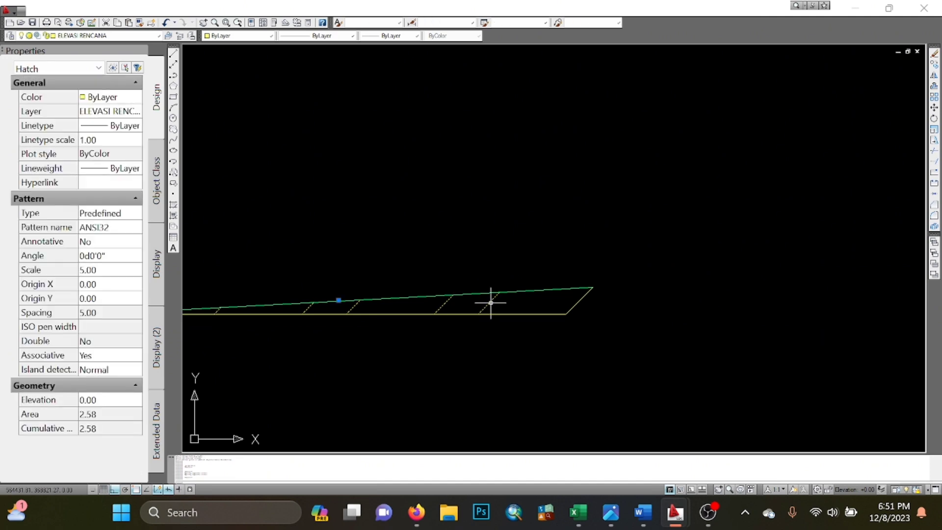
- Switch to the Excel workbook and move the 130.78 entry from cell D9 to cell S9 in the CUT BESAR table
mouse_move(676, 519)
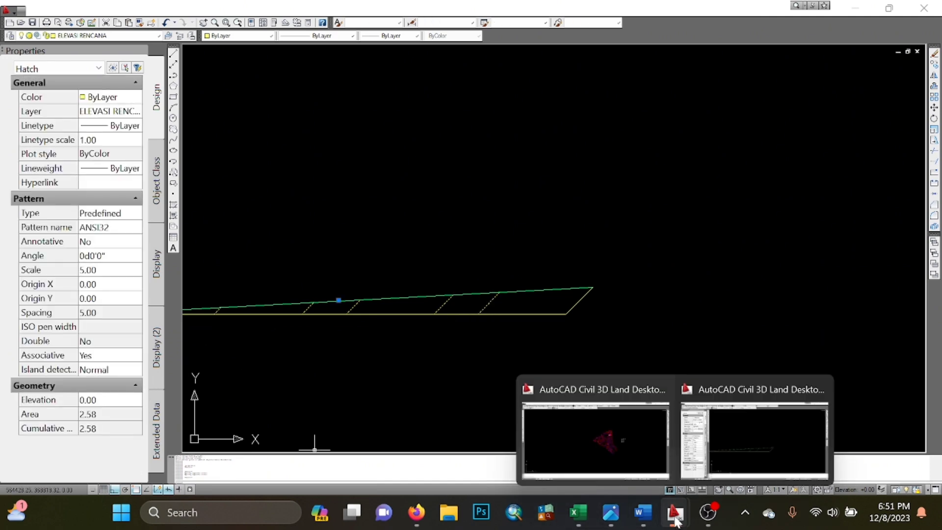
click(578, 512)
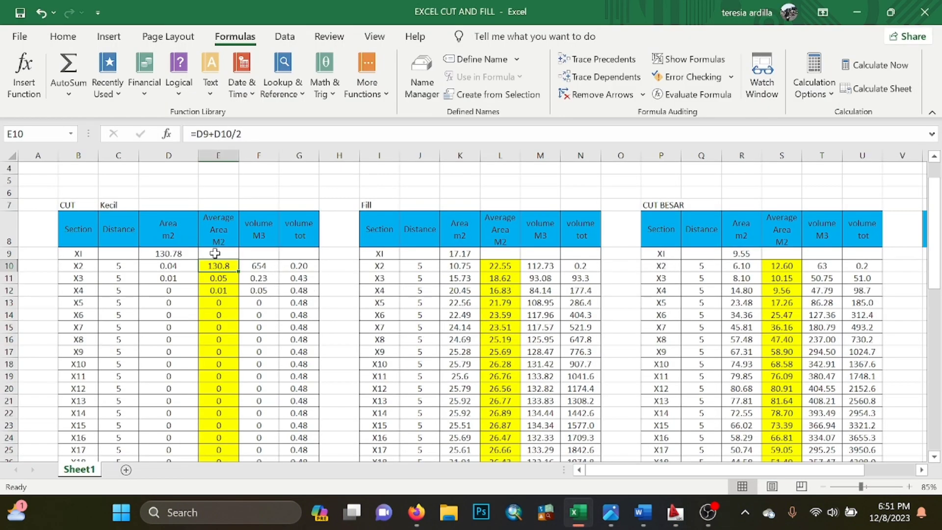
click(180, 253)
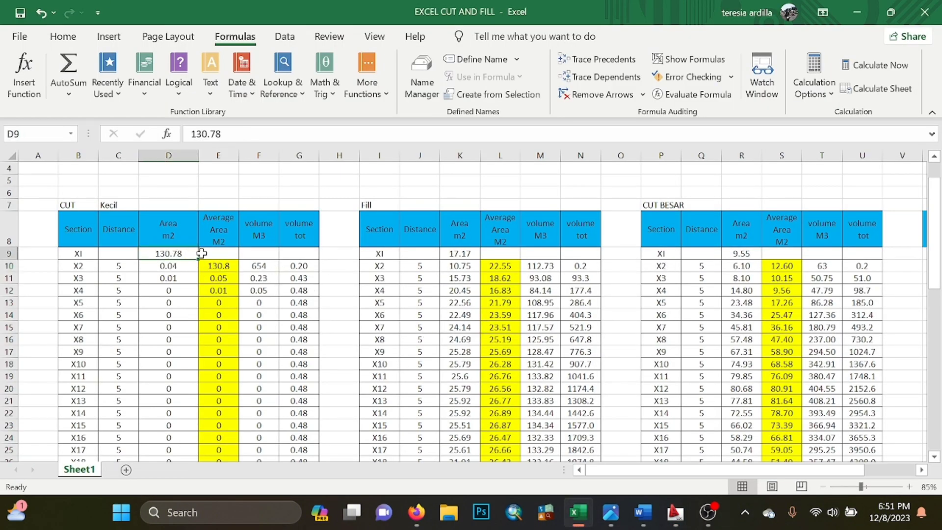
drag(199, 251, 774, 254)
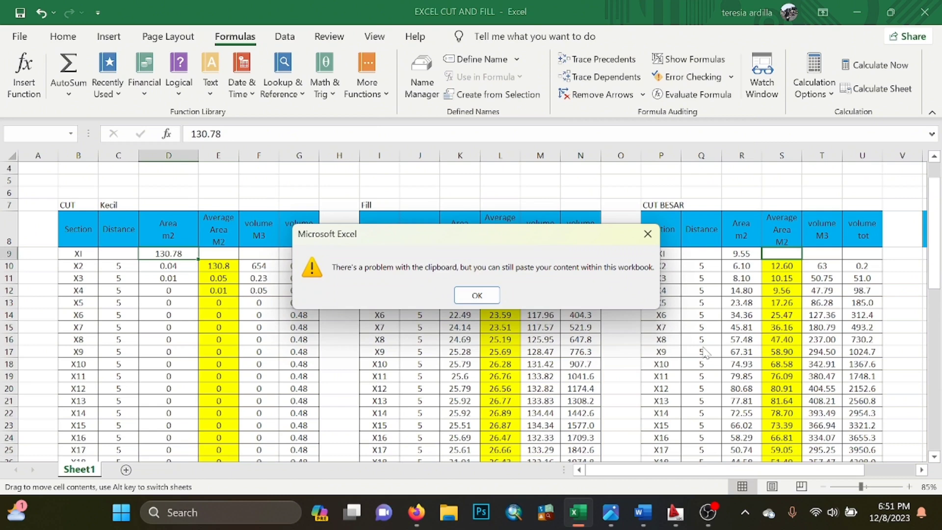
click(475, 294)
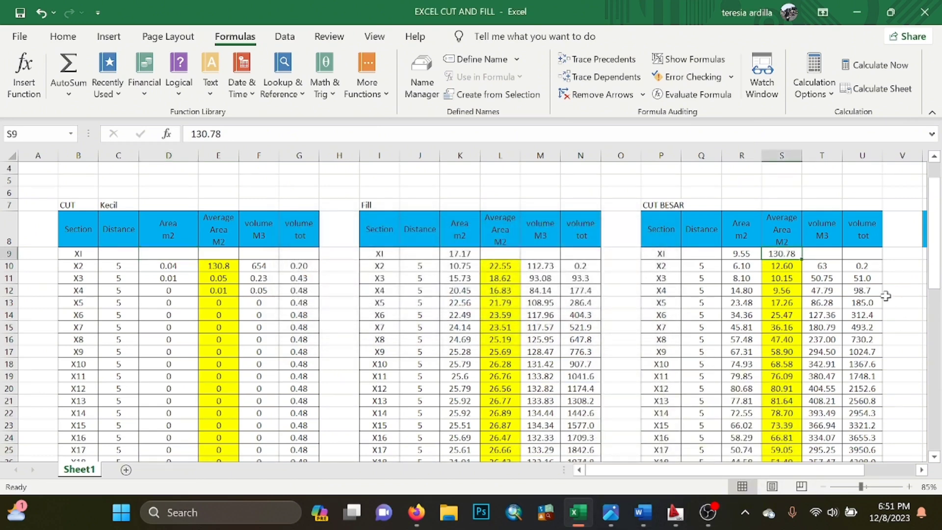
- Check the selected hatch's area in the AutoCAD Civil 3D drawing and enter 2.58 in cell D9 of the Excel CUT Kecil table
mouse_move(675, 511)
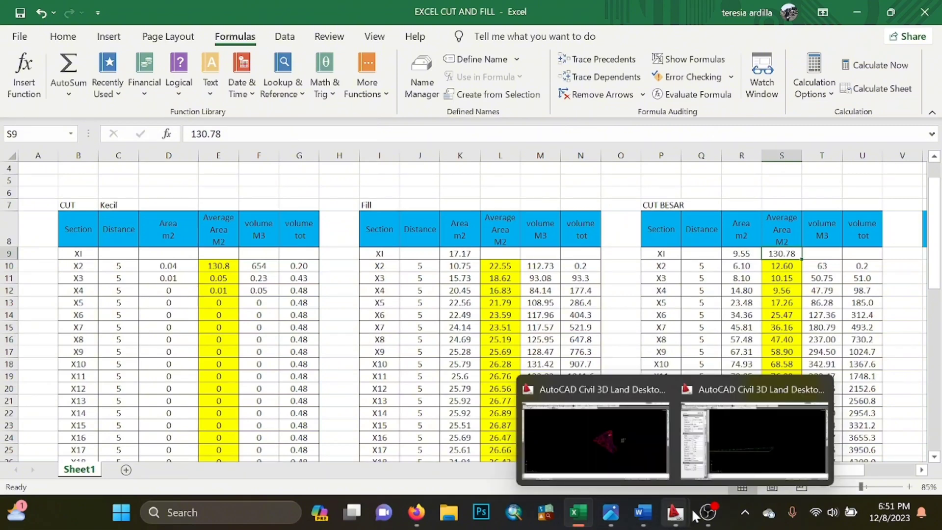
click(678, 435)
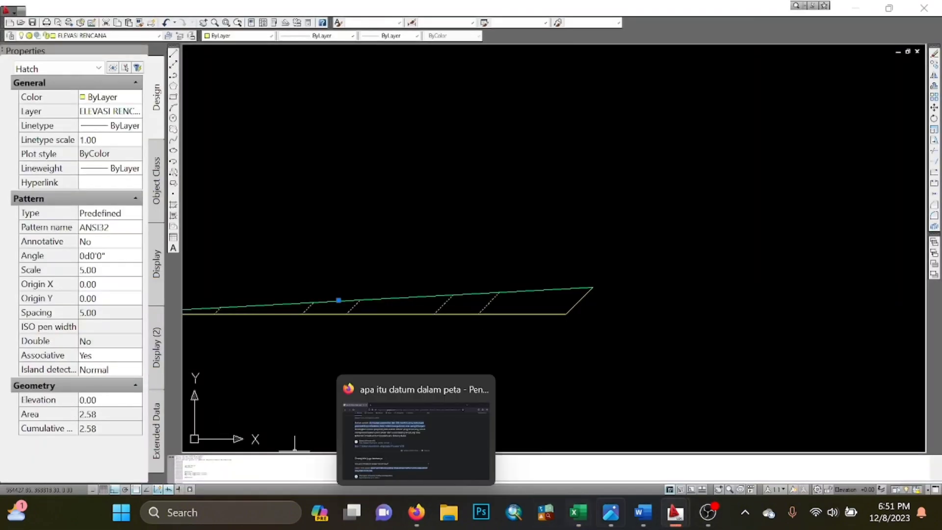
mouse_move(599, 514)
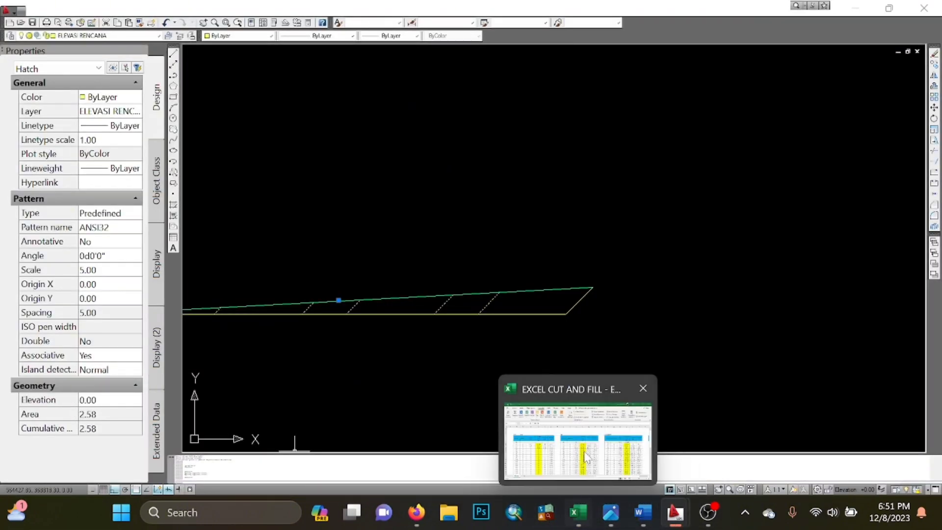
click(586, 449)
click(187, 252)
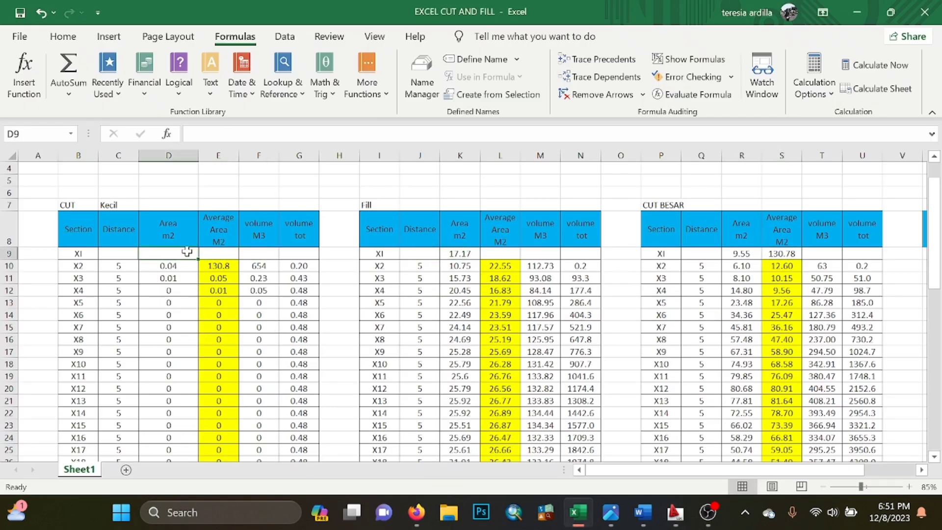
mouse_move(675, 512)
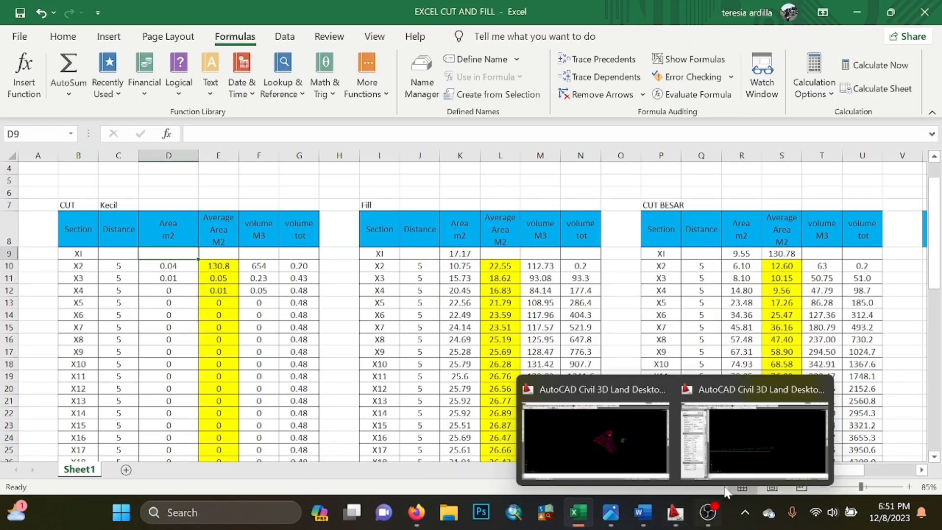
click(698, 440)
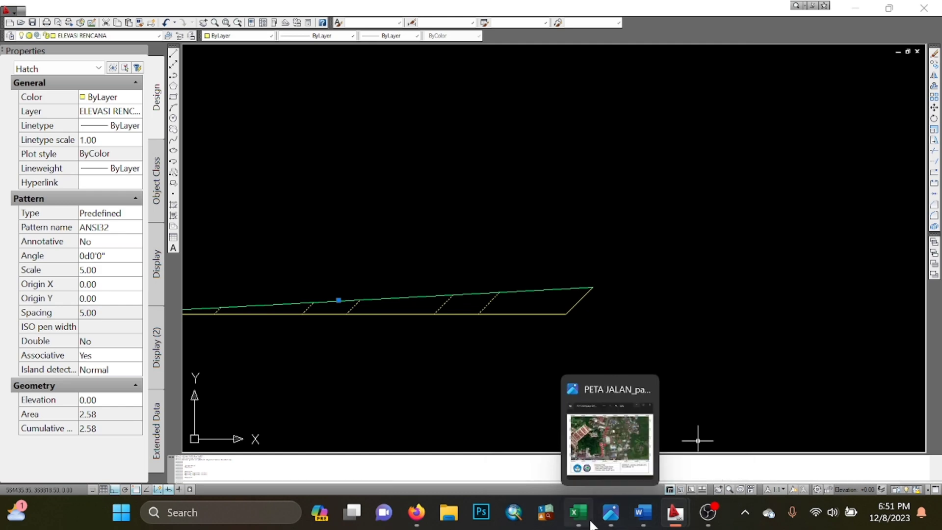
click(577, 512)
text(2.58)
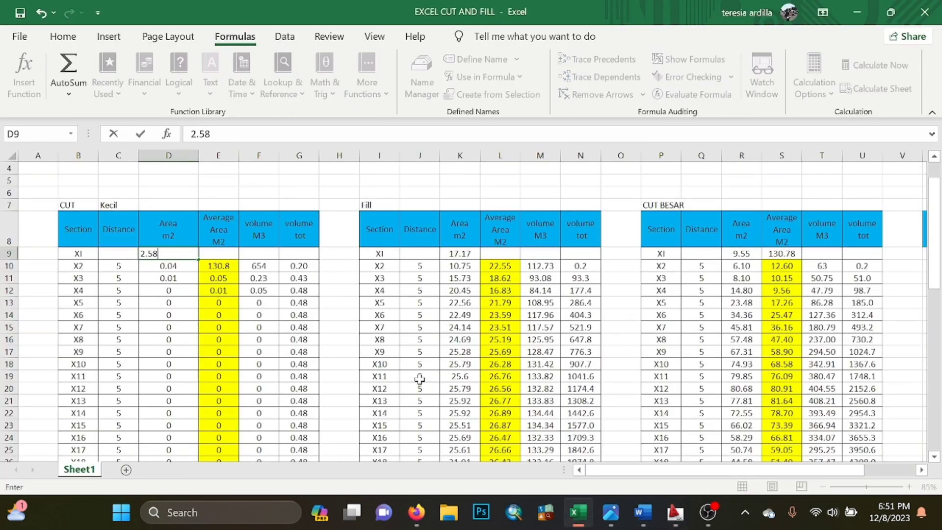
key(Return)
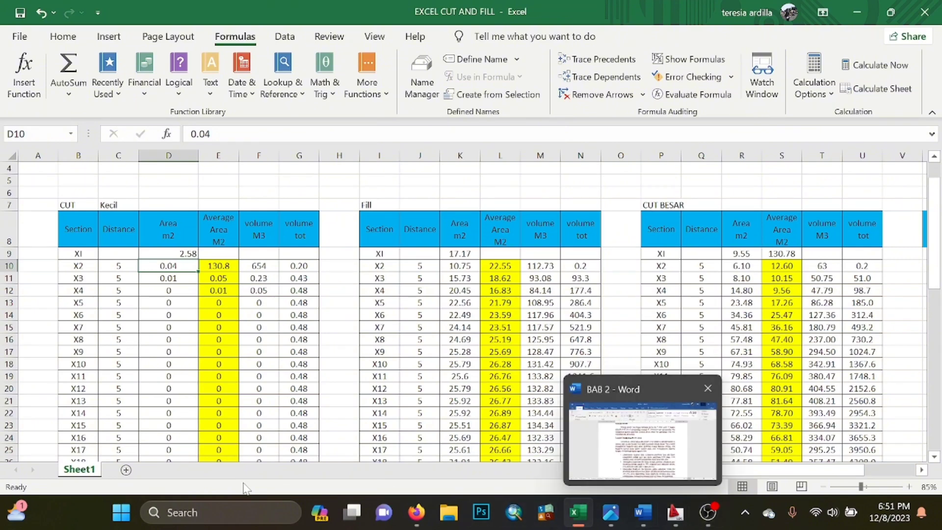
- Inspect which table cell the CUT total formula in W9 refers to, leaving the formula unedited
drag(689, 472, 759, 472)
click(769, 254)
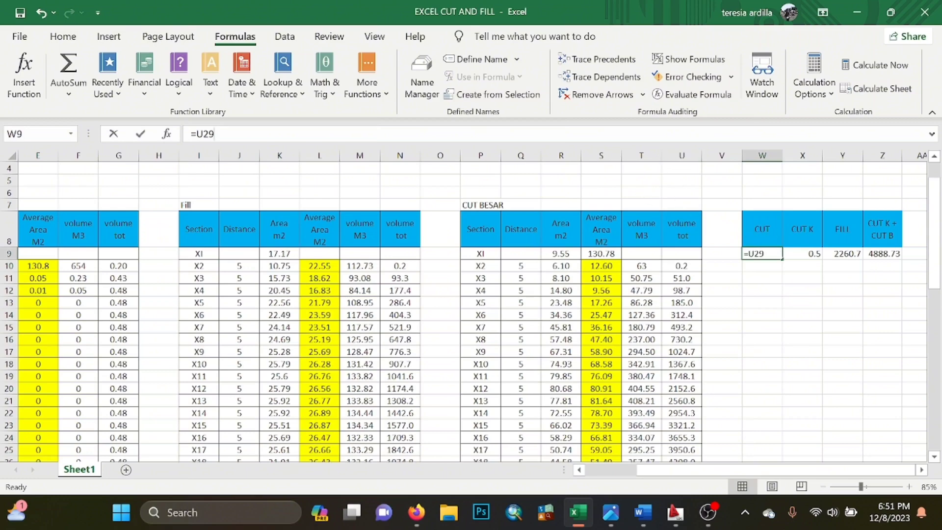
key(F2)
scroll(686, 351, down, 3)
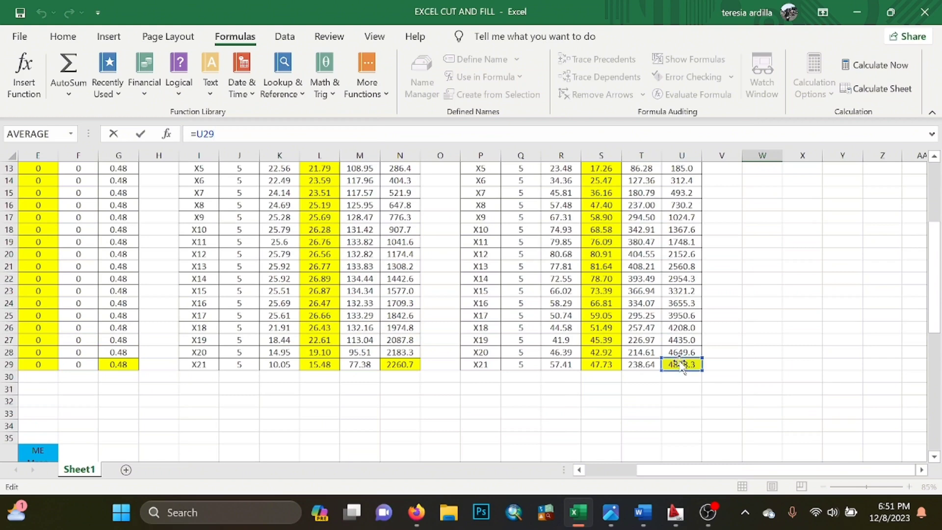
key(Escape)
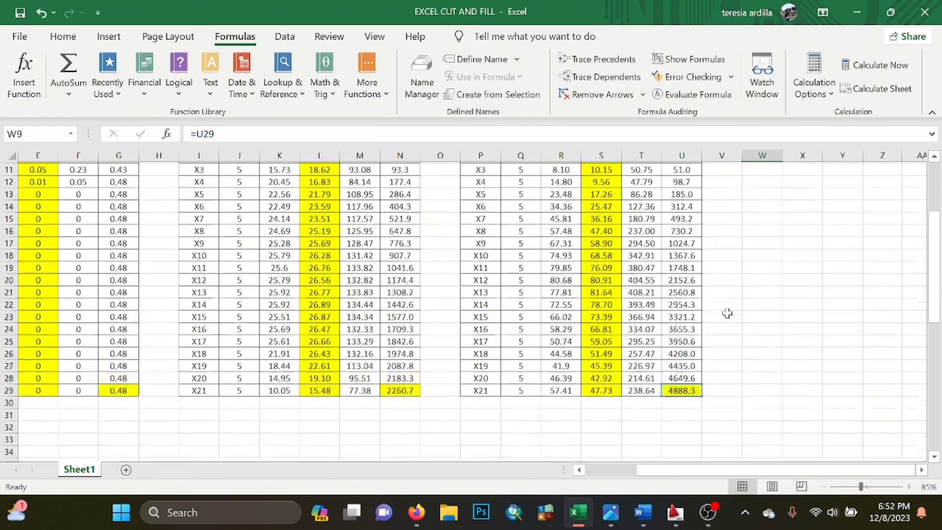
scroll(736, 311, up, 4)
- Review the formulas behind the CUT, CUT K, FILL and CUT K + CUT B summary values in cells W9 to Z9
click(800, 292)
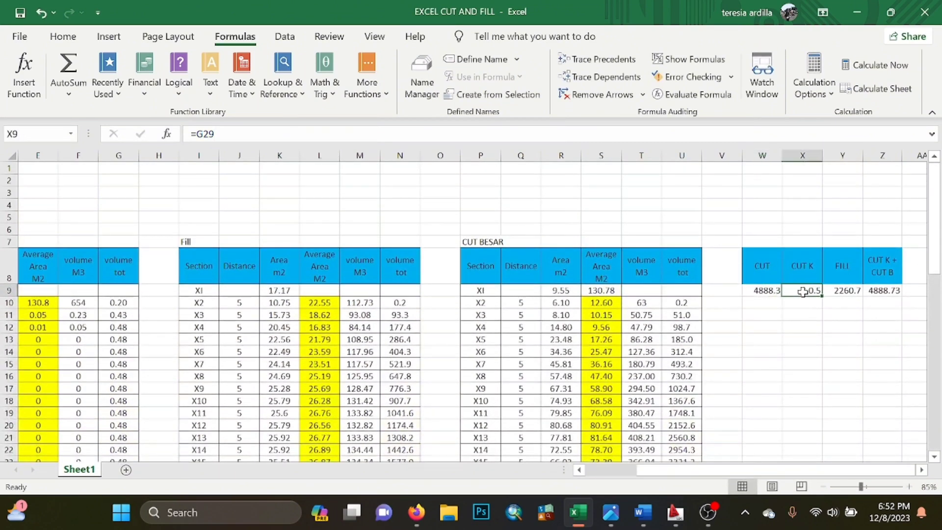
click(770, 293)
click(803, 290)
click(776, 292)
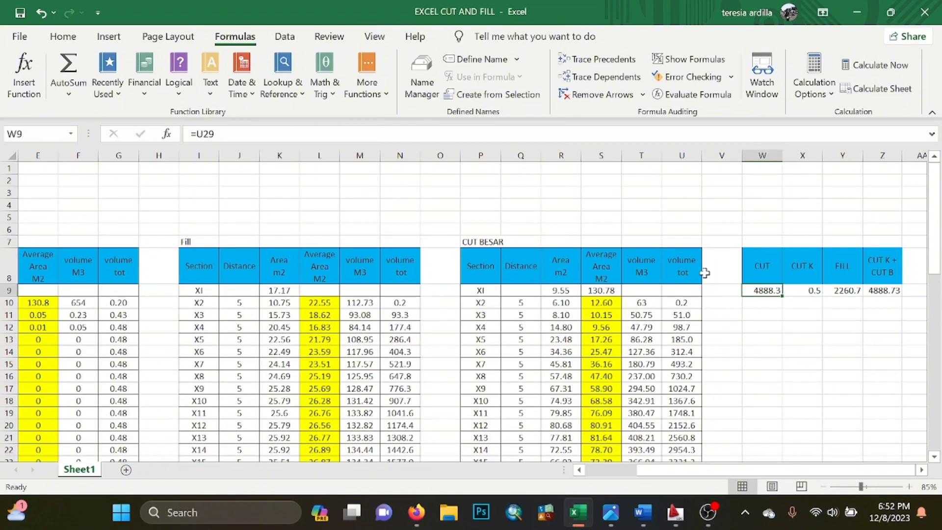
click(801, 293)
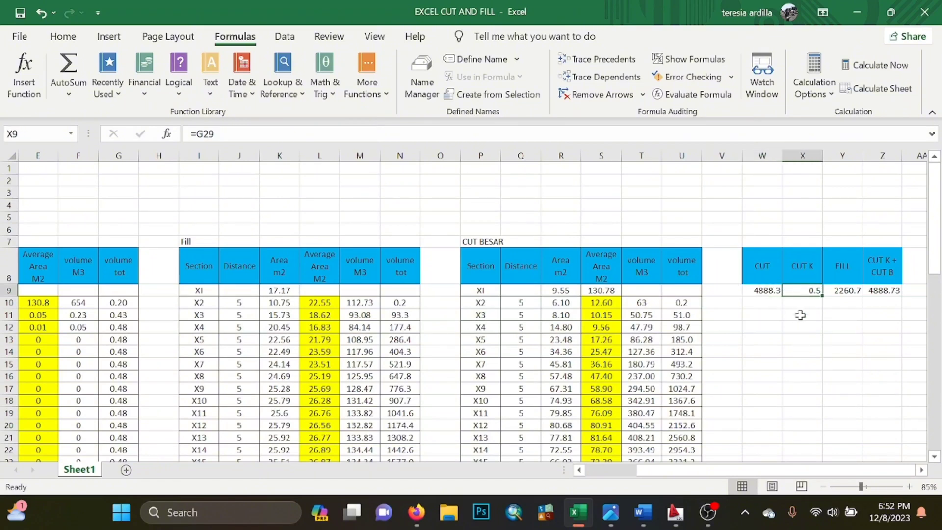
click(841, 290)
click(888, 292)
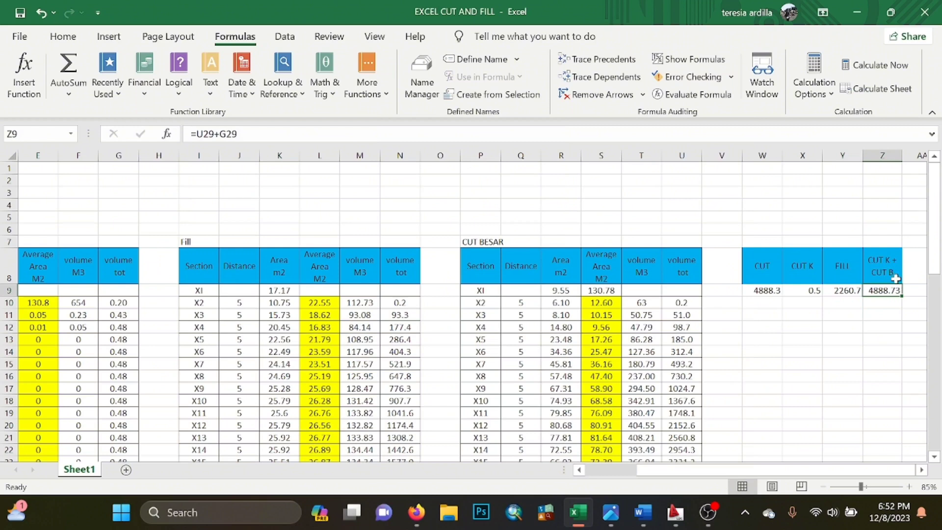
click(852, 293)
click(868, 292)
click(860, 292)
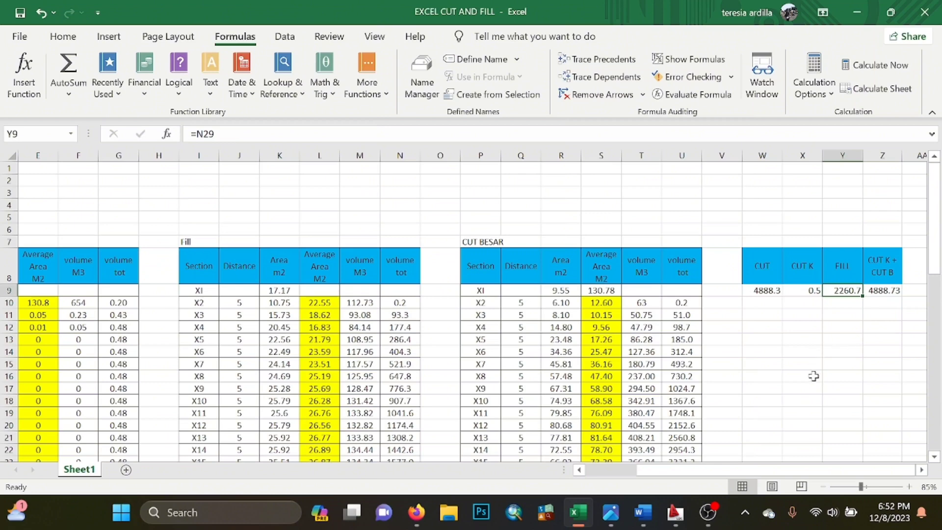
- Compare the final volume totals in row 29 with the FILL and CUT K + CUT B summary values
scroll(598, 330, down, 6)
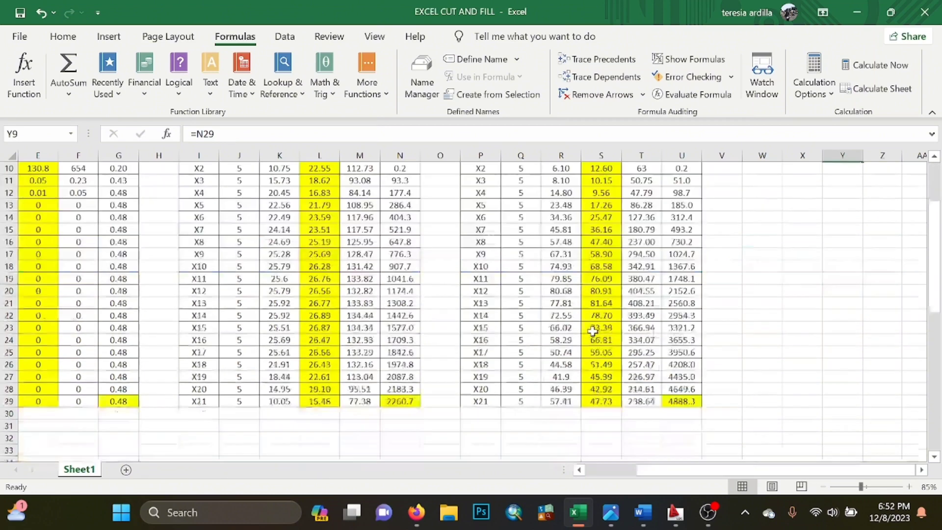
scroll(598, 330, up, 3)
scroll(671, 318, down, 6)
scroll(735, 305, up, 7)
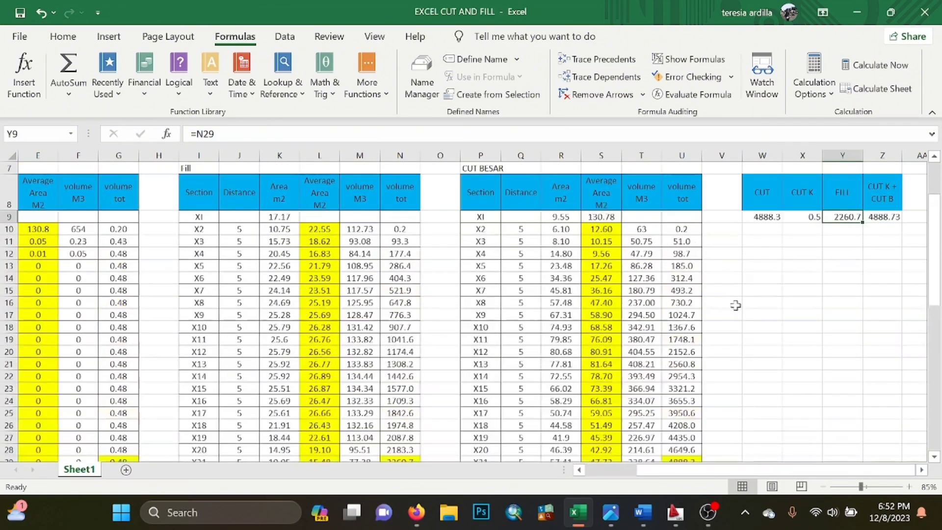
click(893, 215)
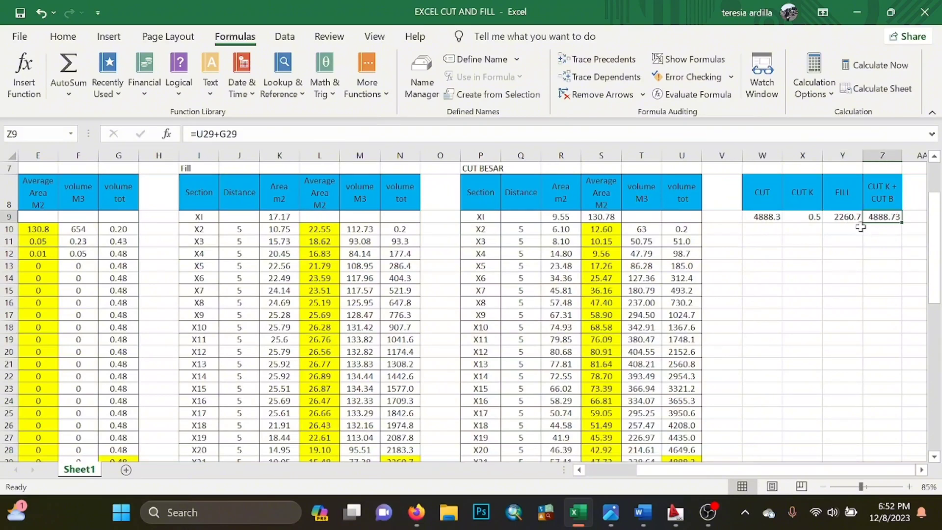
click(856, 216)
click(881, 229)
drag(686, 470, 635, 470)
scroll(494, 339, up, 1)
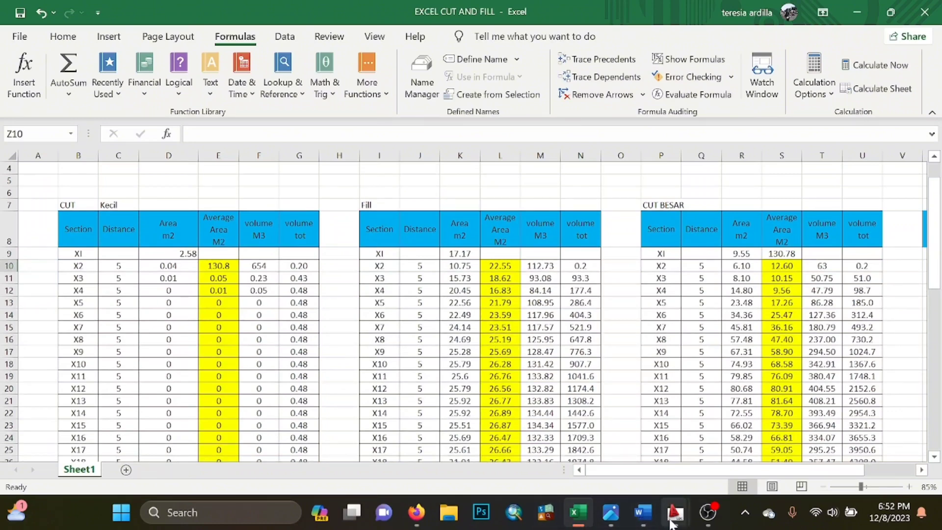
- Switch to the AutoCAD Civil 3D cross-section drawing and examine the hatched areas along section X1
mouse_move(675, 512)
click(755, 427)
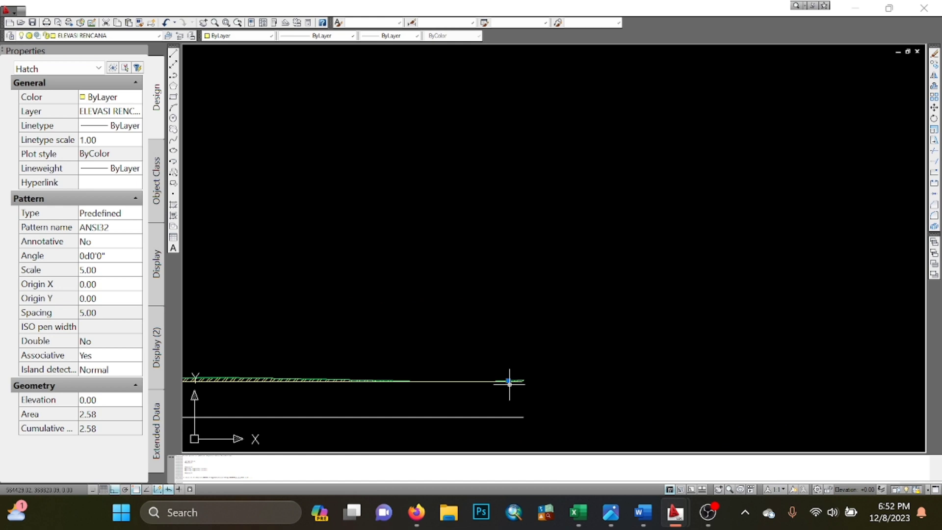
scroll(509, 382, down, 1)
middle_drag(479, 357, 518, 254)
scroll(490, 284, down, 3)
scroll(461, 277, up, 3)
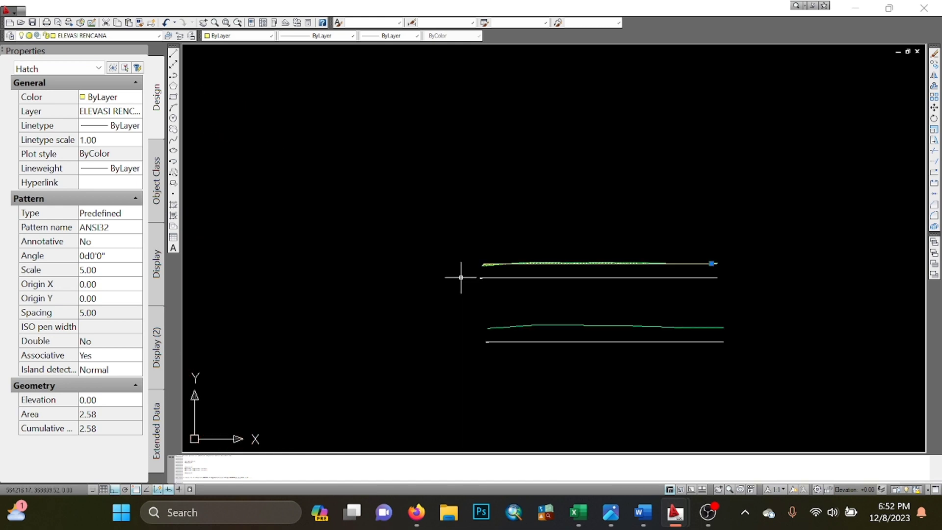
scroll(522, 265, up, 4)
middle_drag(458, 210, 483, 267)
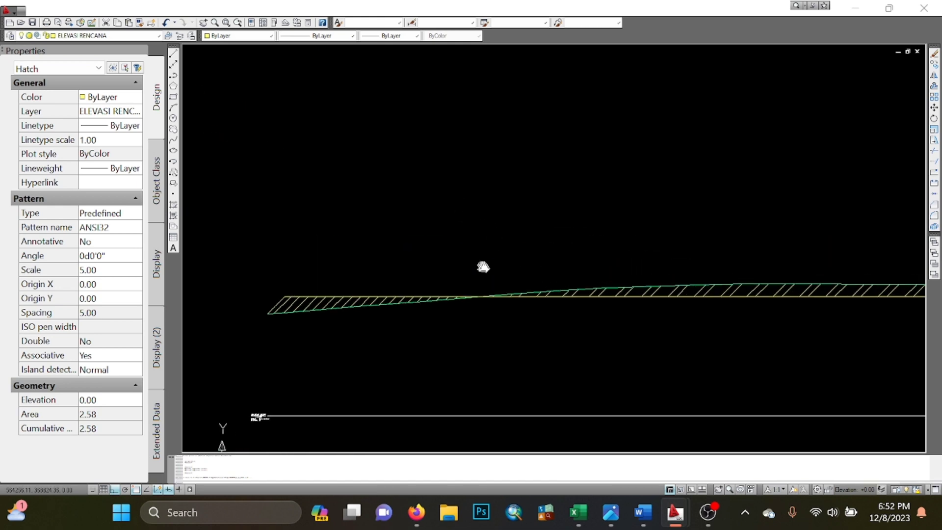
scroll(517, 353, down, 5)
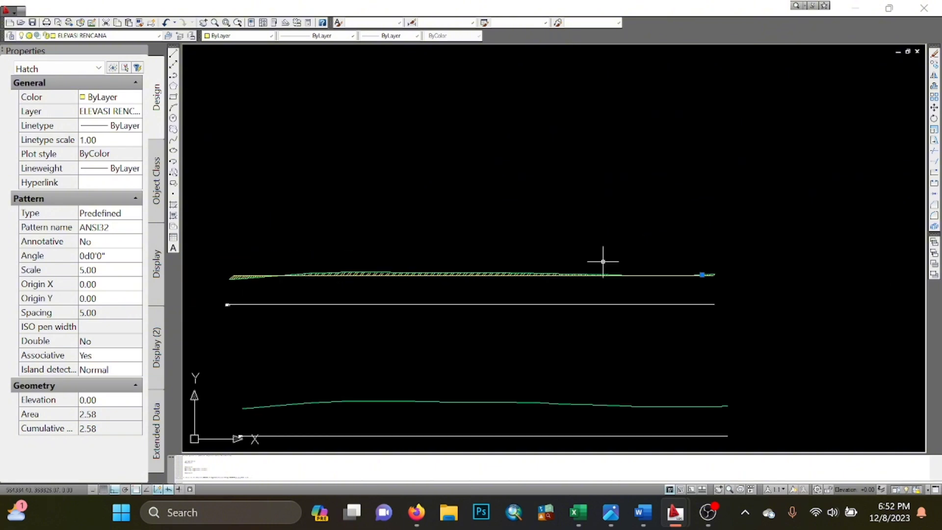
scroll(602, 261, up, 5)
- Deselect the hatch and collapse the Properties palette, leaving the layer settings unchanged
key(Escape)
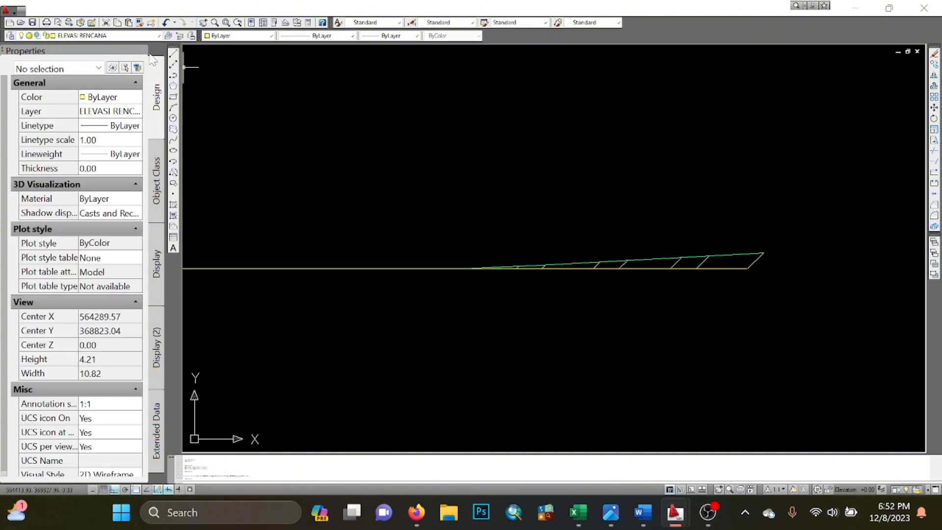
click(135, 50)
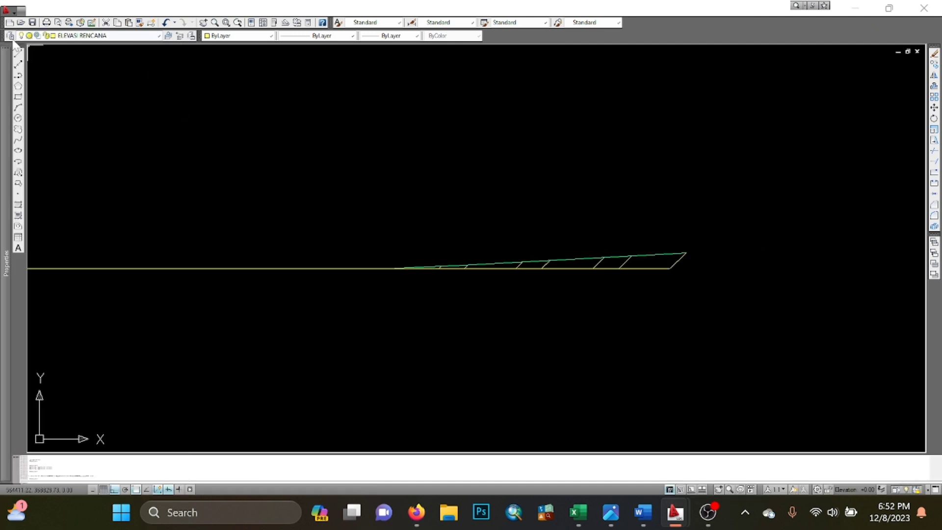
click(10, 36)
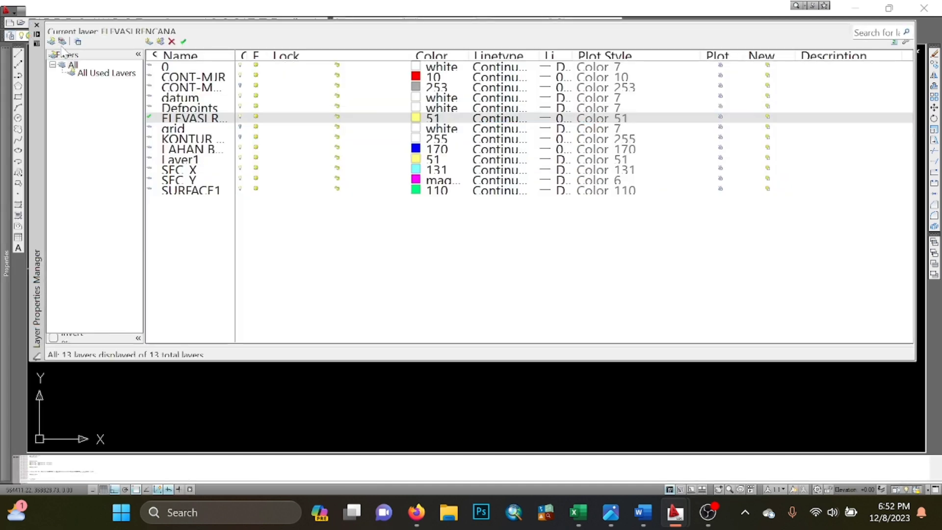
click(36, 25)
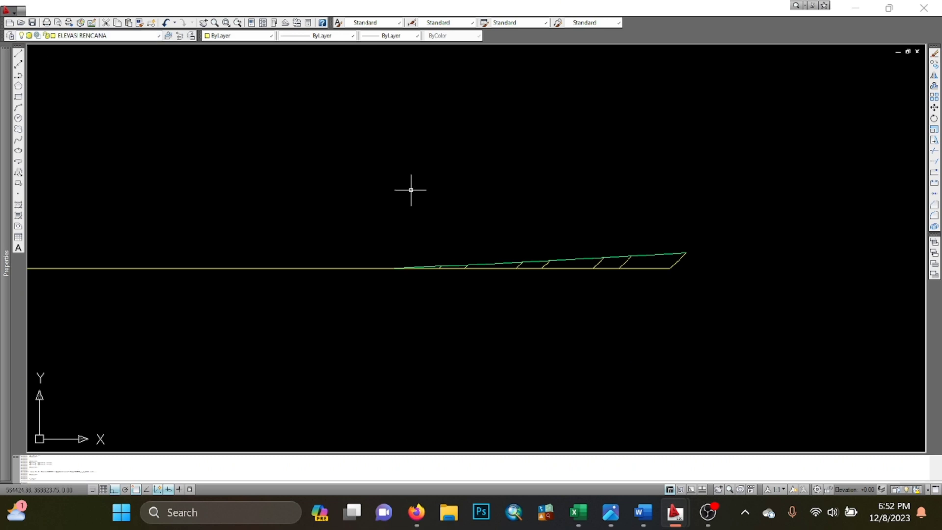
- Examine section X1's hatched areas from end to end and the section grid on the contour map
scroll(410, 189, down, 6)
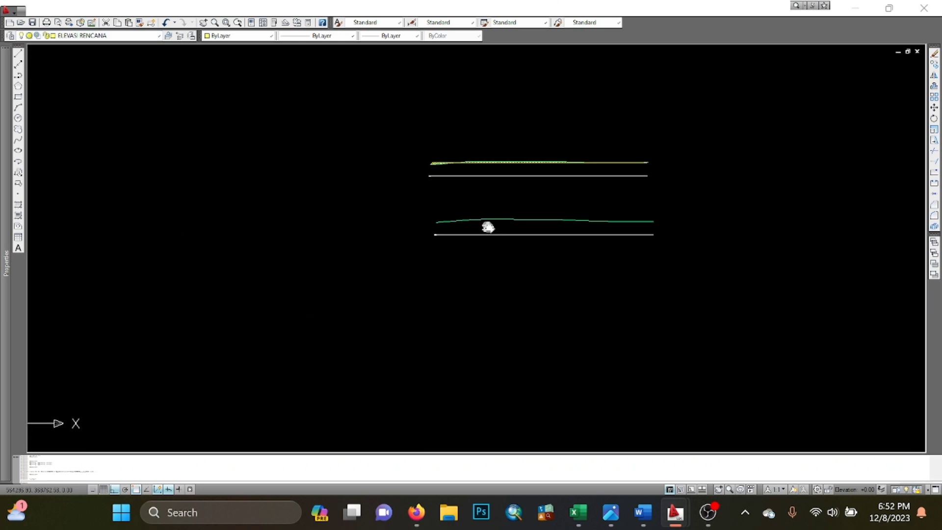
middle_drag(488, 227, 422, 266)
scroll(363, 210, up, 5)
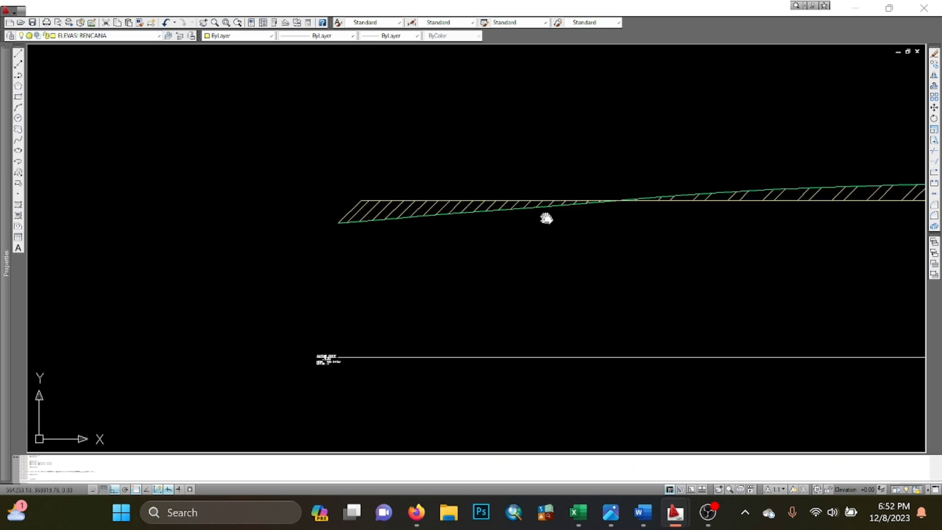
middle_drag(546, 218, 227, 279)
scroll(433, 307, down, 3)
middle_drag(433, 307, 374, 296)
scroll(391, 296, up, 4)
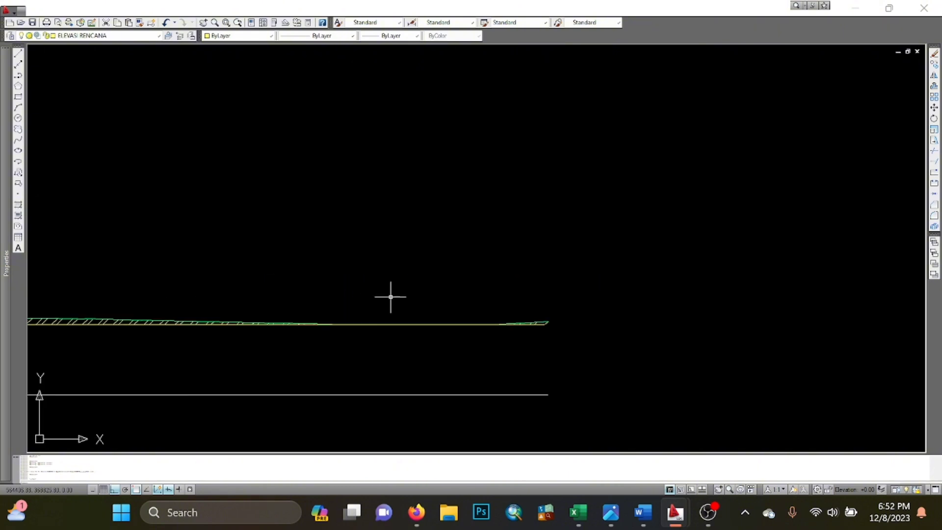
scroll(390, 283, down, 12)
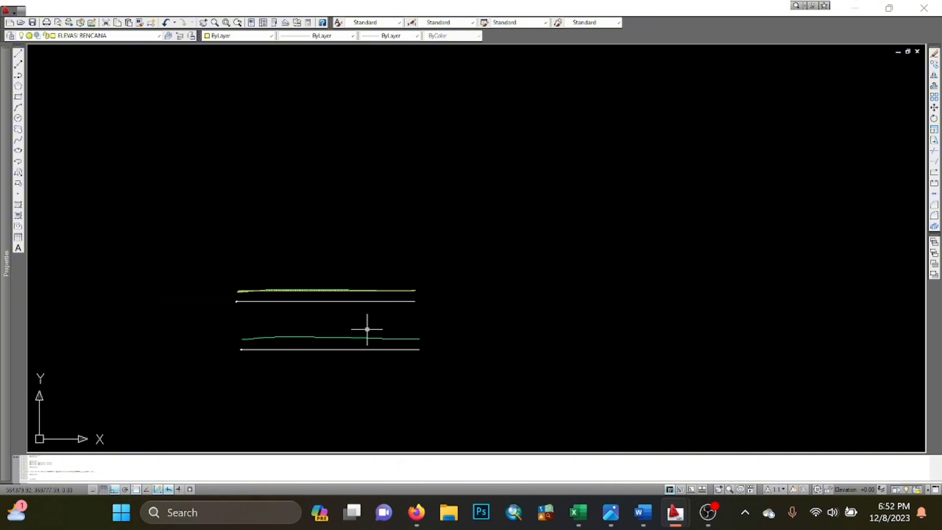
scroll(351, 358, up, 4)
scroll(392, 277, up, 5)
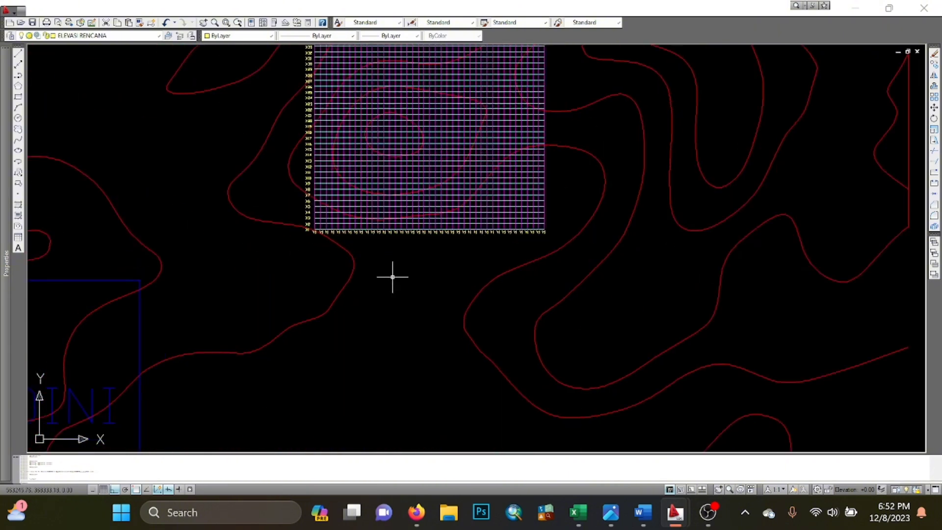
middle_drag(395, 257, 347, 294)
scroll(378, 246, down, 8)
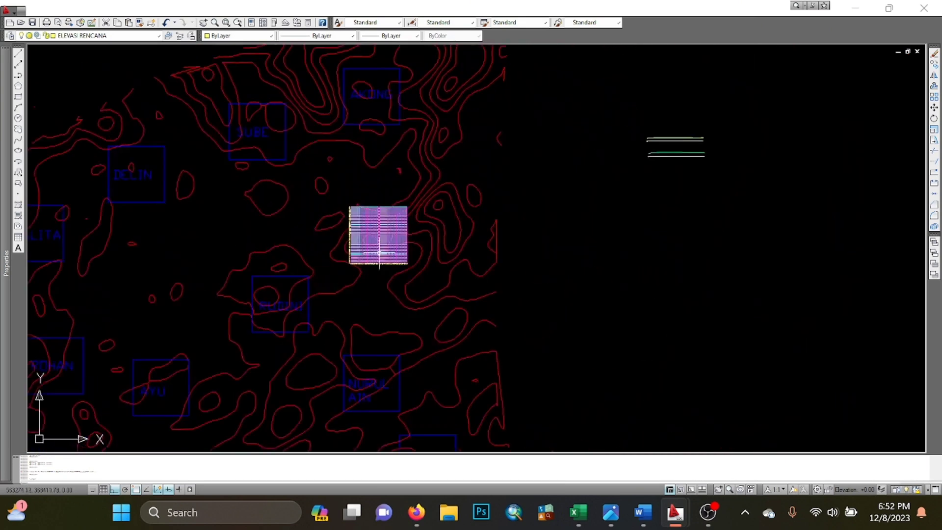
scroll(458, 281, up, 8)
scroll(290, 250, up, 5)
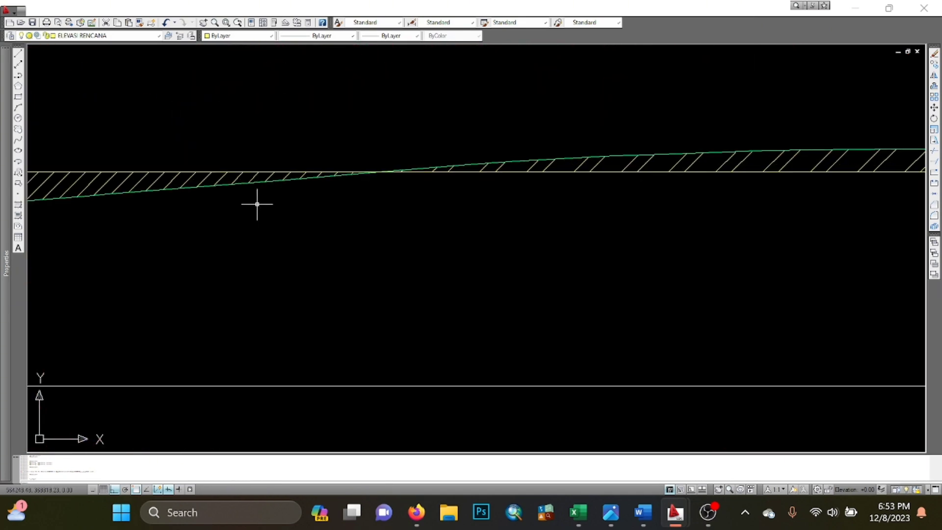
- Examine the hatched areas where the ground line crosses the design line in the upper cross-section, and check the layer list
middle_drag(257, 204, 279, 280)
scroll(268, 306, up, 2)
scroll(286, 307, down, 6)
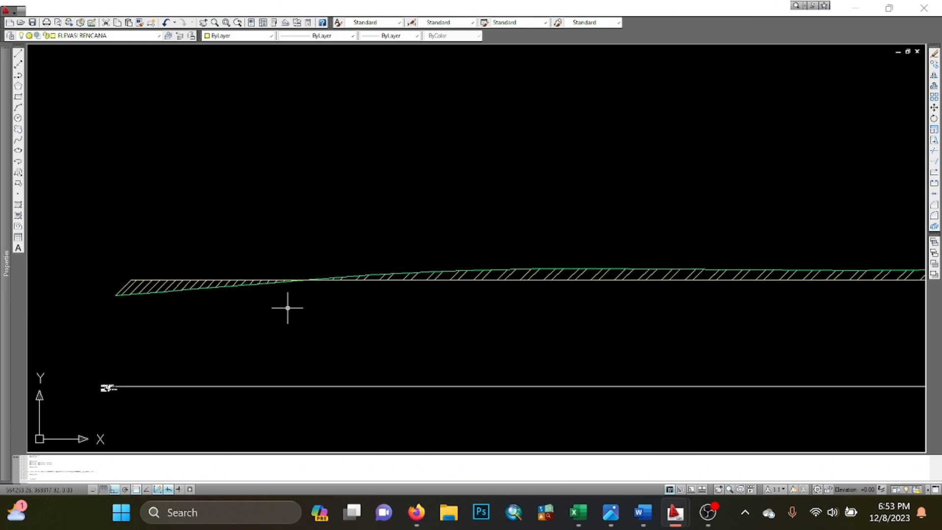
mouse_move(228, 257)
middle_down()
mouse_move(270, 204)
mouse_move(267, 176)
mouse_move(288, 187)
mouse_move(390, 157)
mouse_move(372, 212)
mouse_move(251, 307)
middle_up()
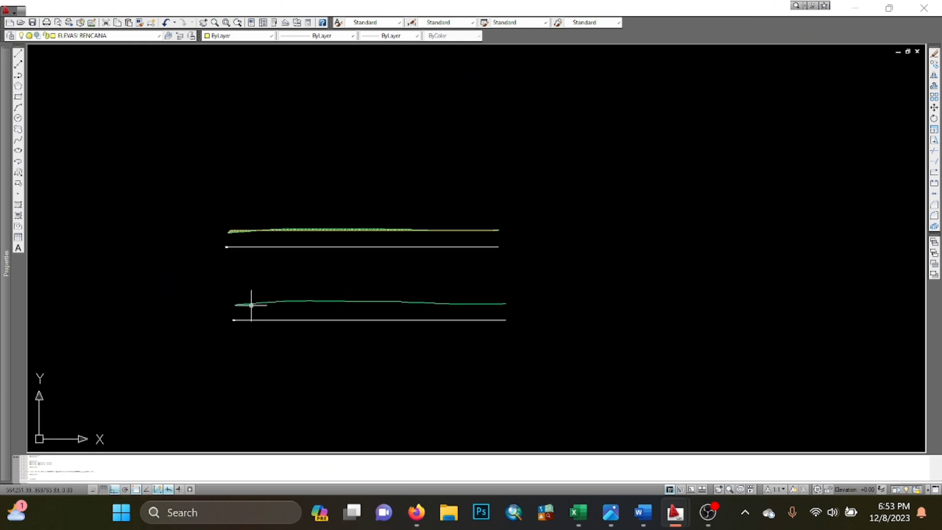
scroll(223, 290, down, 4)
middle_drag(196, 265, 287, 240)
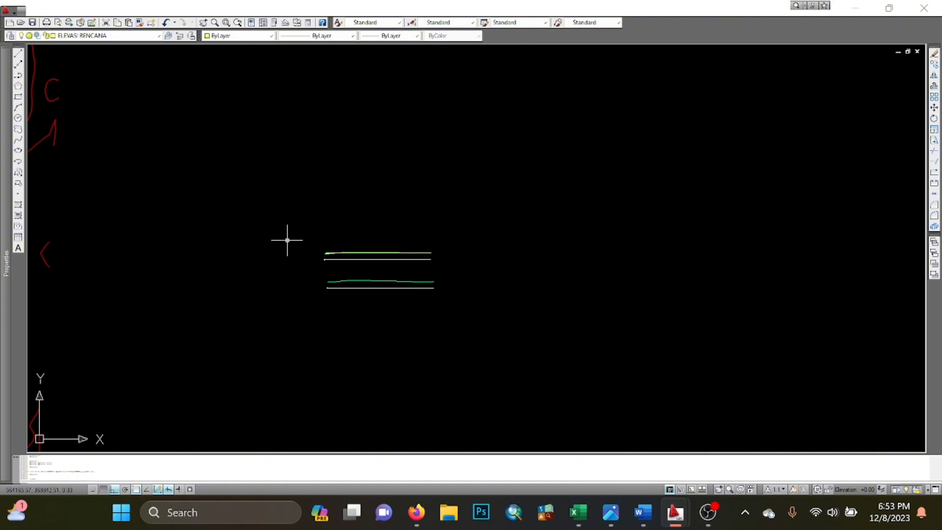
click(162, 37)
click(230, 117)
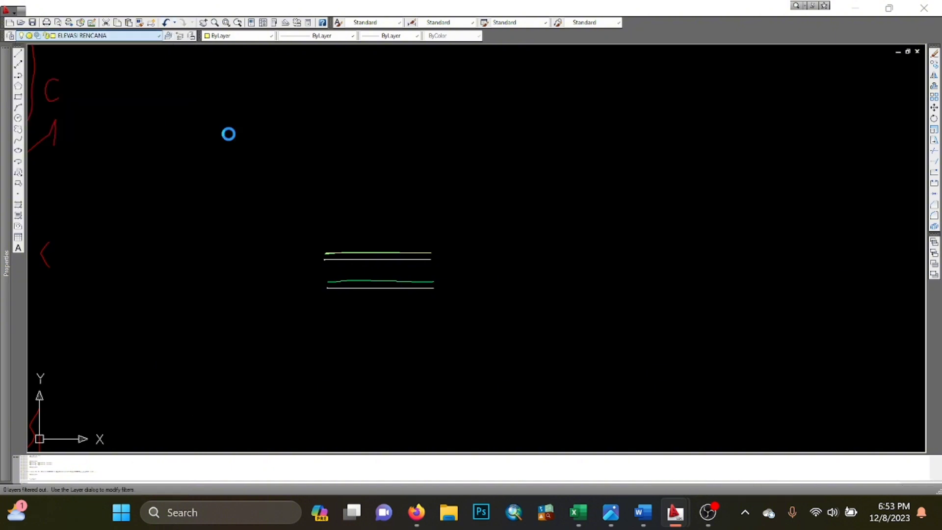
- Compare the hatched upper cross-section with the unhatched ground profile beneath it along their full length
scroll(353, 267, up, 5)
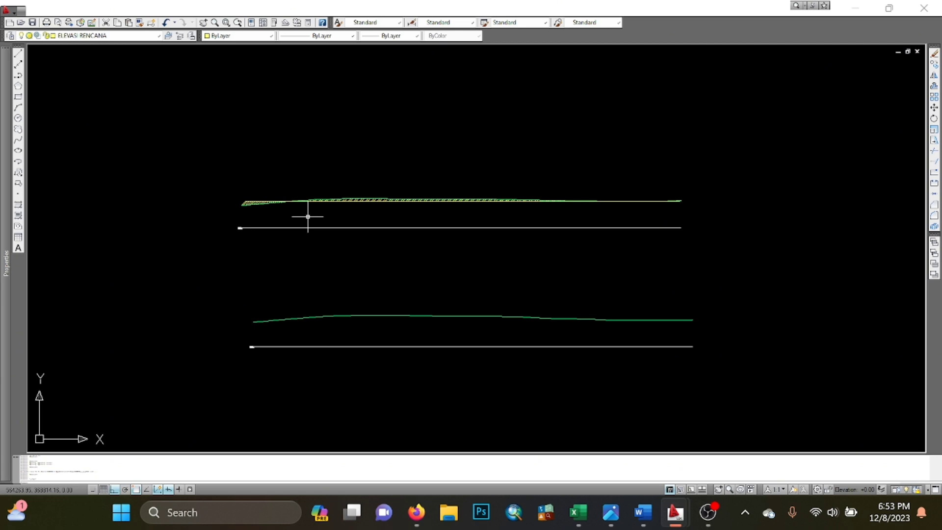
scroll(269, 177, down, 2)
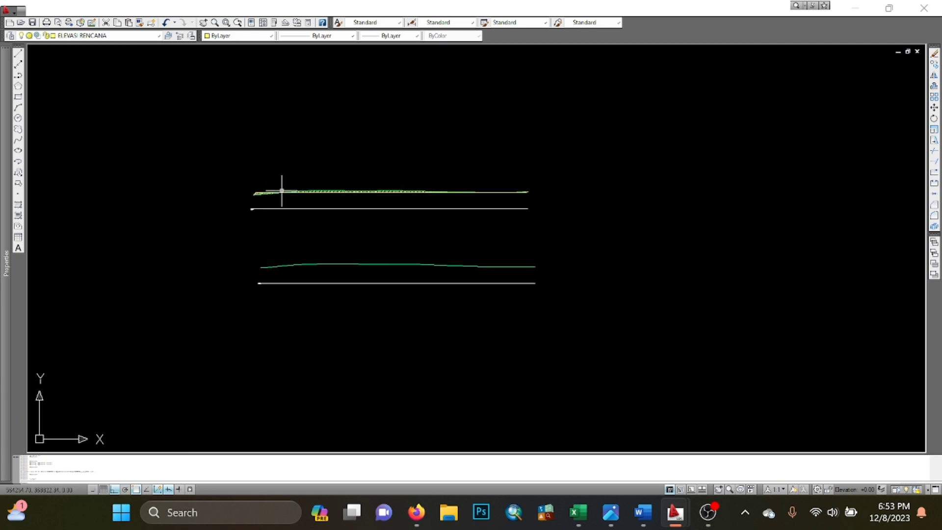
middle_drag(285, 192, 393, 195)
scroll(479, 252, down, 2)
scroll(479, 244, up, 8)
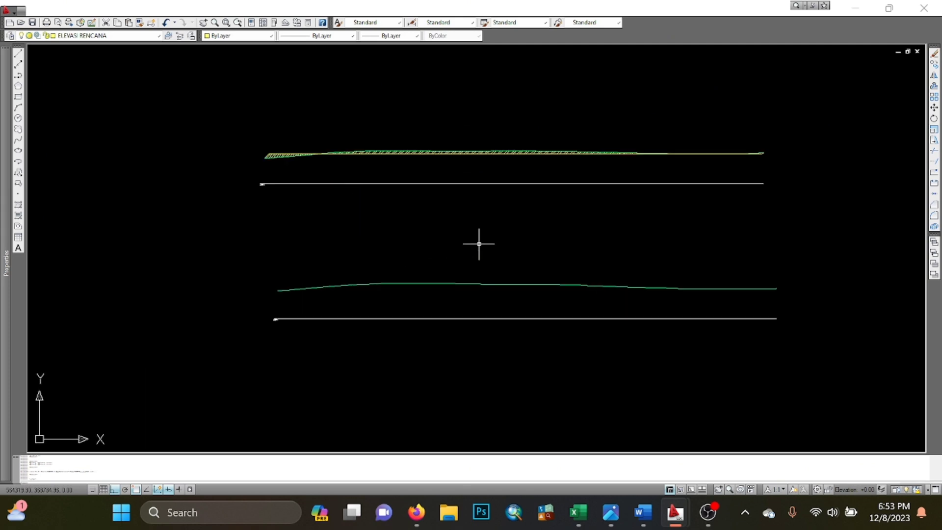
middle_drag(426, 157, 493, 209)
scroll(490, 205, down, 3)
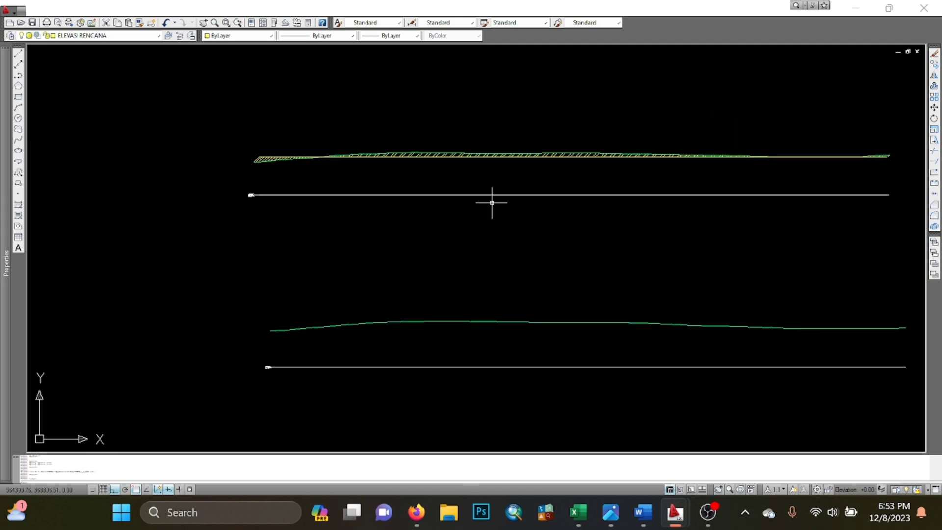
middle_drag(437, 183, 463, 210)
scroll(465, 189, down, 1)
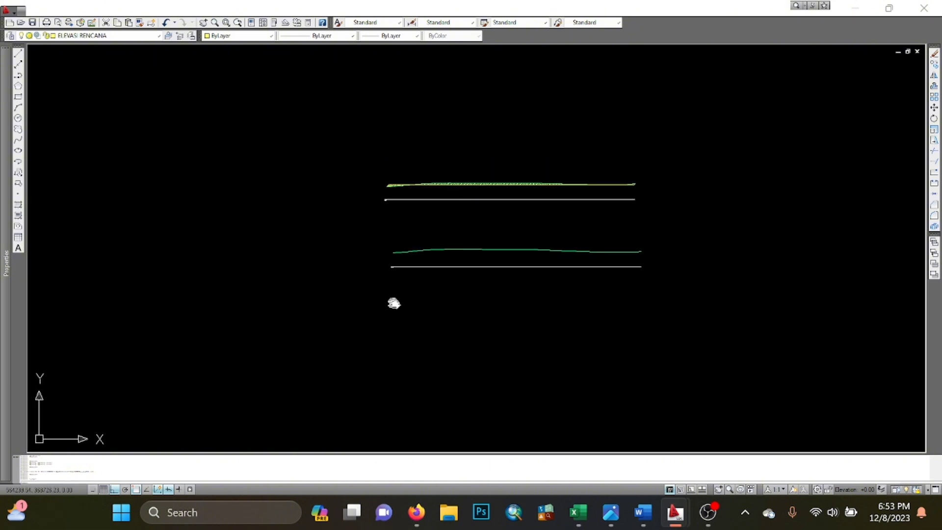
mouse_move(393, 303)
middle_down()
mouse_move(320, 246)
mouse_move(362, 310)
mouse_move(363, 346)
middle_up()
scroll(362, 346, down, 2)
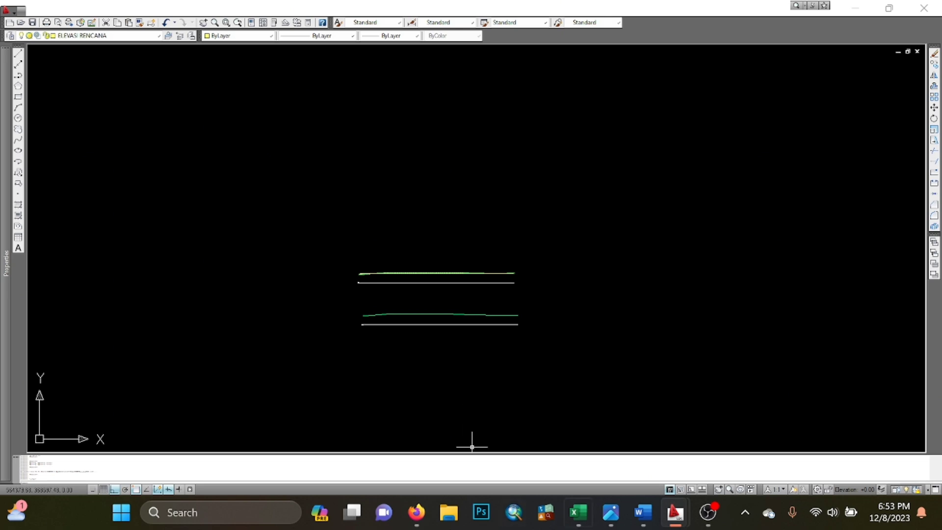
mouse_move(705, 518)
click(743, 407)
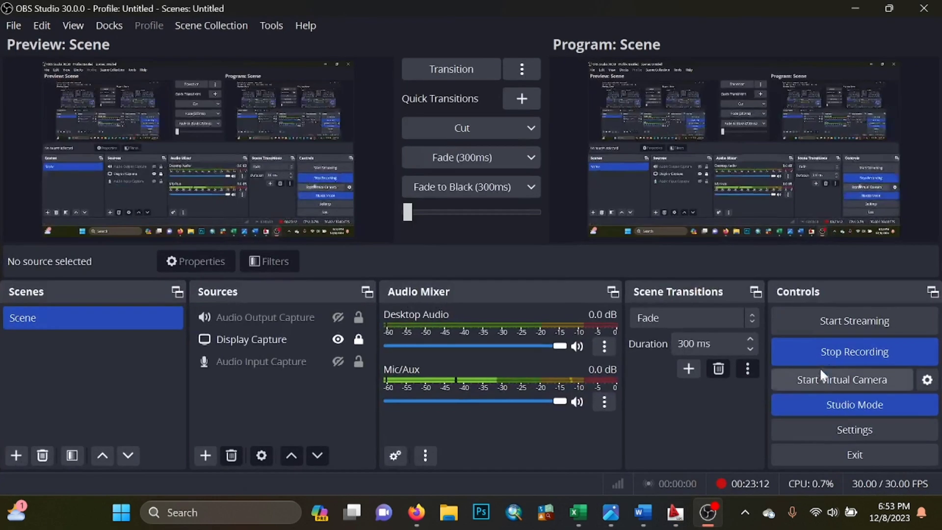